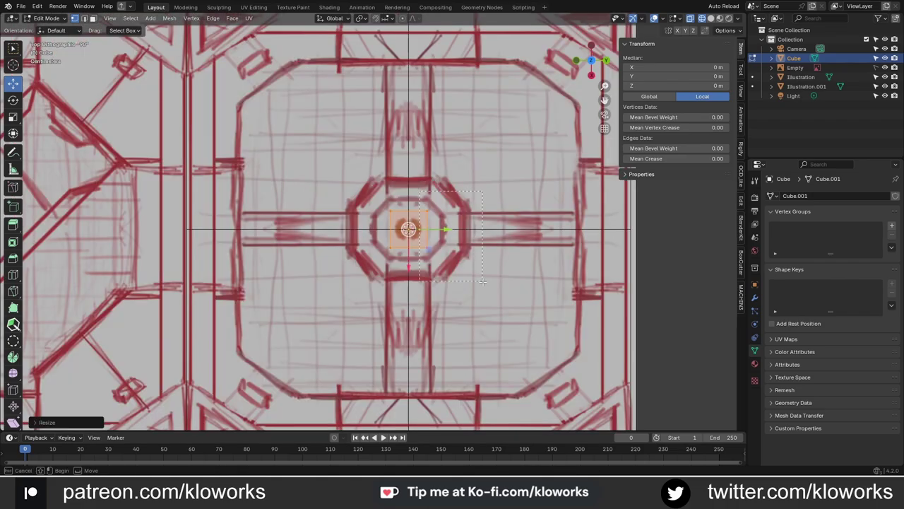
# - Stretch the vertices into a bar along Y, then duplicate it rotated 90° as a crossing bar
pyautogui.press('g')
pyautogui.press('y')
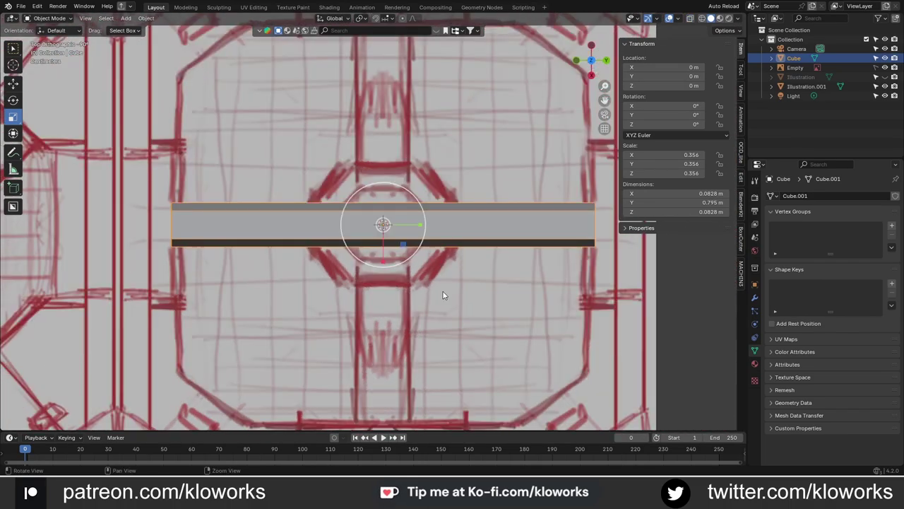
pyautogui.press('Tab')
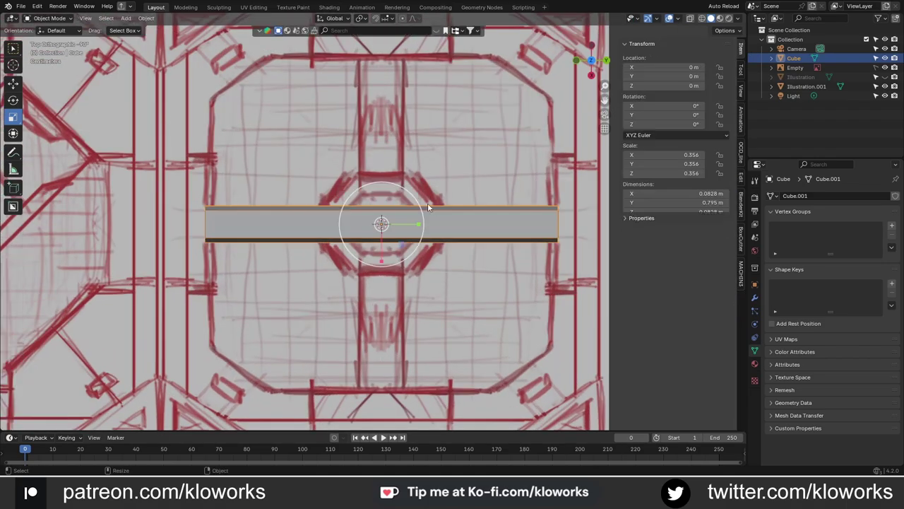
pyautogui.hotkey('shift', 'd')
pyautogui.write('r90')
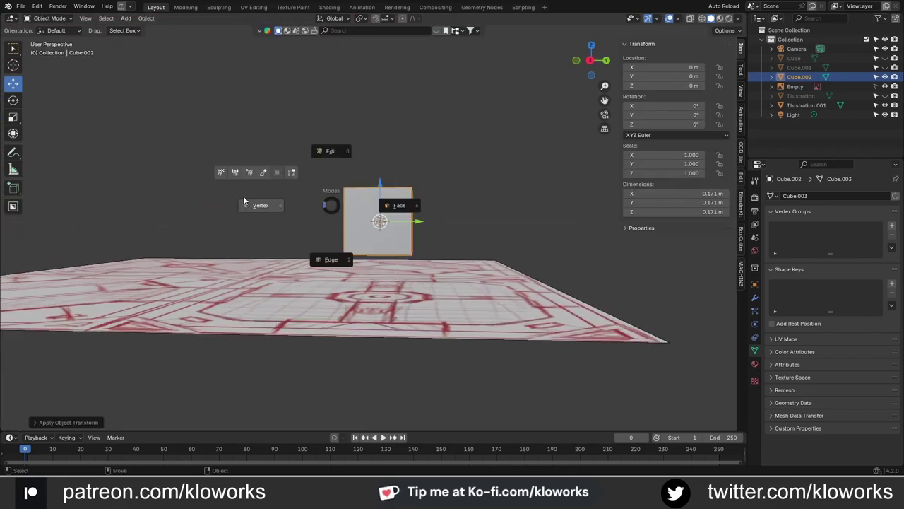
# - Bevel the centre square's corners into an octagon and start enlarging it
pyautogui.click(249, 204)
pyautogui.press('KP_7')
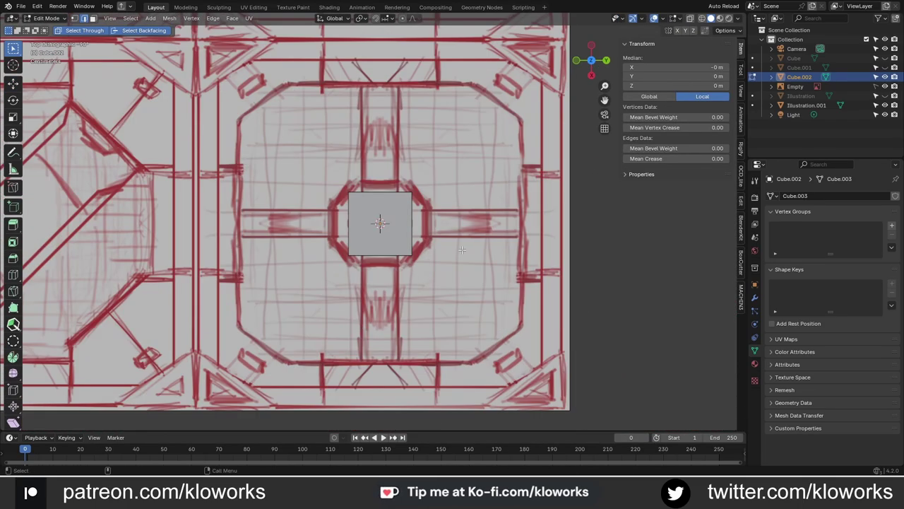
pyautogui.hotkey('ctrl', 'b')
pyautogui.click(499, 210)
pyautogui.press('Tab')
pyautogui.press('s')
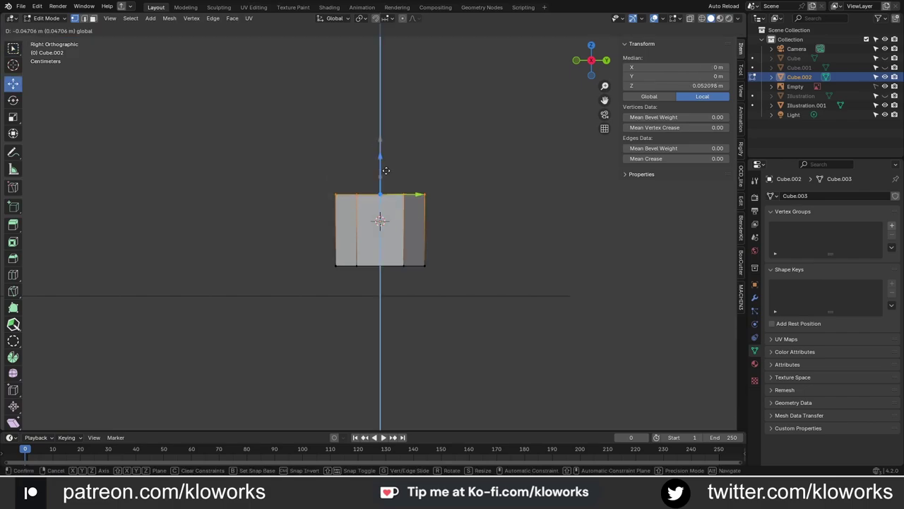
# - Unhide the bars and adjust the pieces' height along Z in side view
pyautogui.hotkey('alt', 'h')
pyautogui.press('KP_3')
pyautogui.press('g')
pyautogui.press('z')
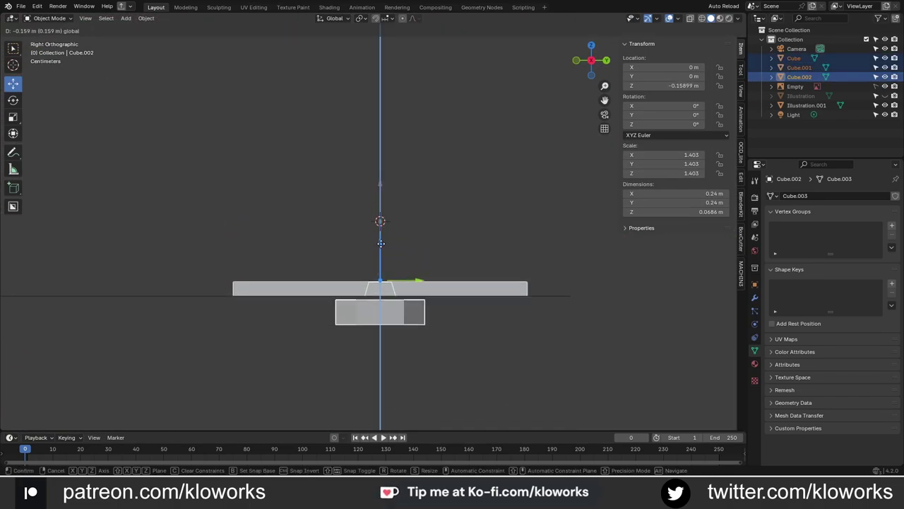
pyautogui.click(397, 222)
pyautogui.press('KP_7')
# - Resize the octagonal hub in top view
pyautogui.press('Tab')
pyautogui.press('s')
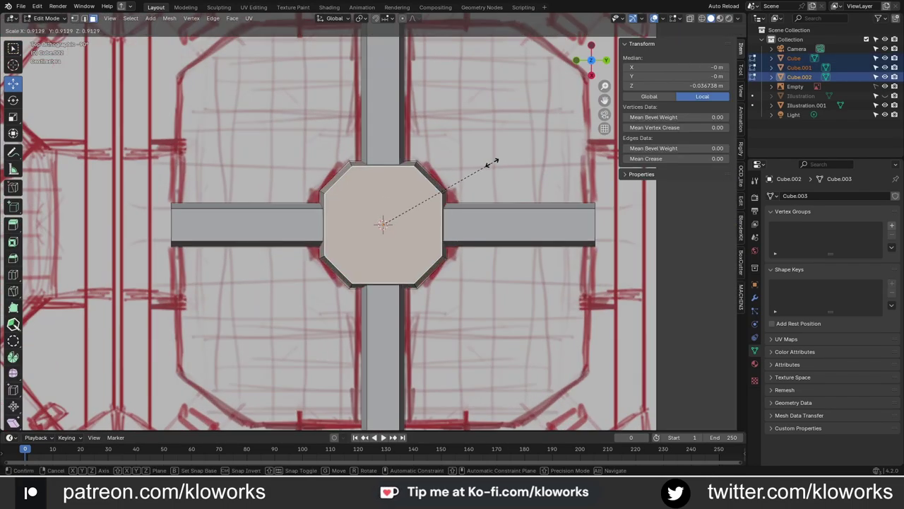
pyautogui.click(492, 164)
pyautogui.scroll(-3, 445, 260)
pyautogui.press('Tab')
pyautogui.scroll(-2, 446, 260)
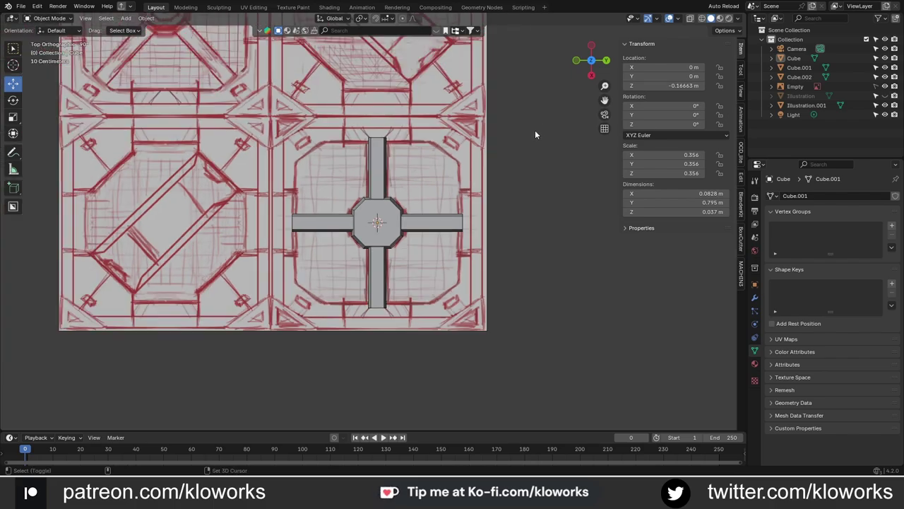
# - Add a new cube and shrink it down
pyautogui.hotkey('shift', 'a')
pyautogui.click(535, 141)
pyautogui.press('s')
pyautogui.click(428, 194)
pyautogui.scroll(1, 444, 210)
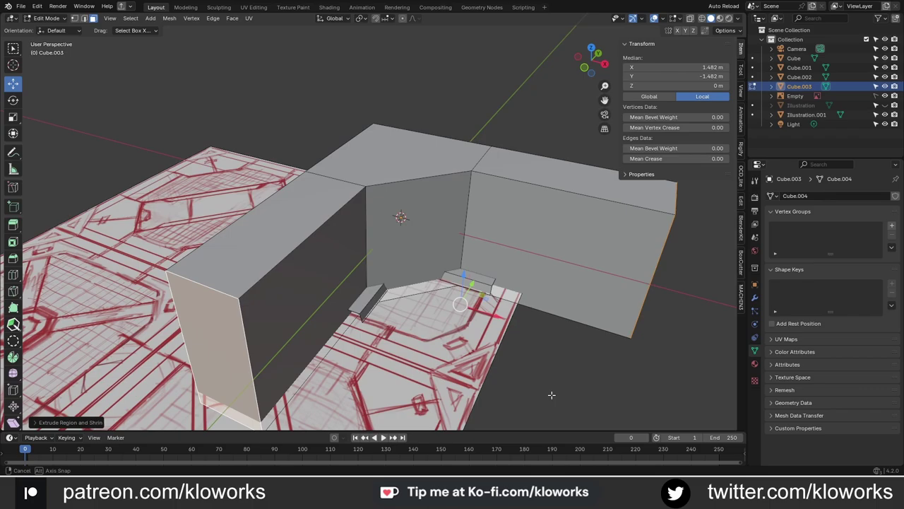
pyautogui.moveTo(392, 240); pyautogui.dragTo(372, 222, button='middle')
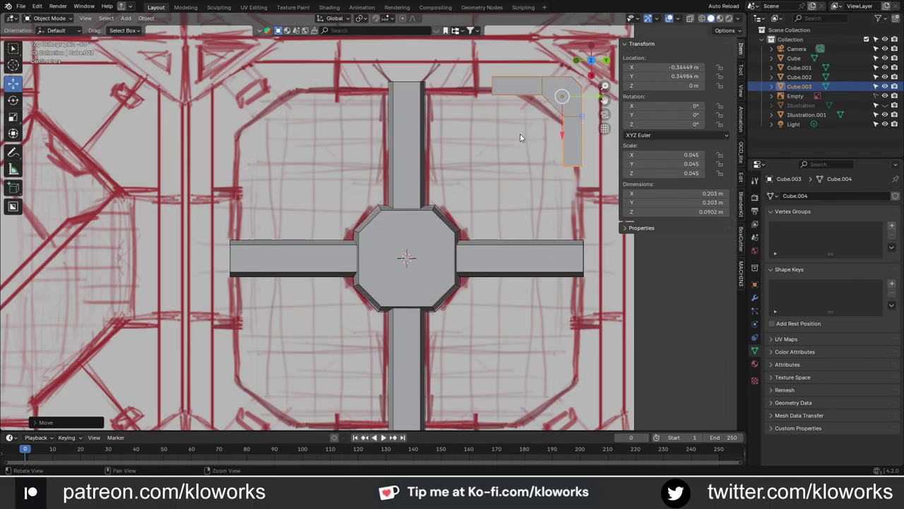
pyautogui.scroll(2, 520, 137)
pyautogui.press('g')
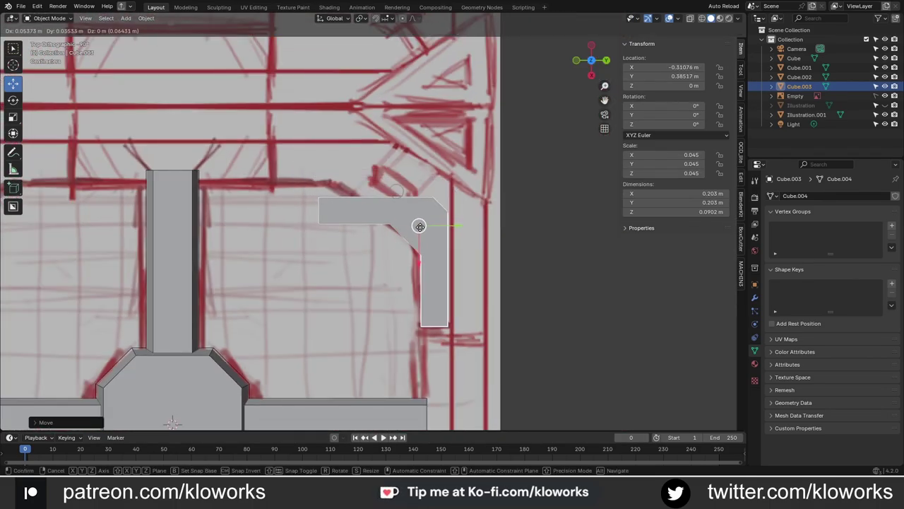
pyautogui.click(419, 226)
pyautogui.press('Tab')
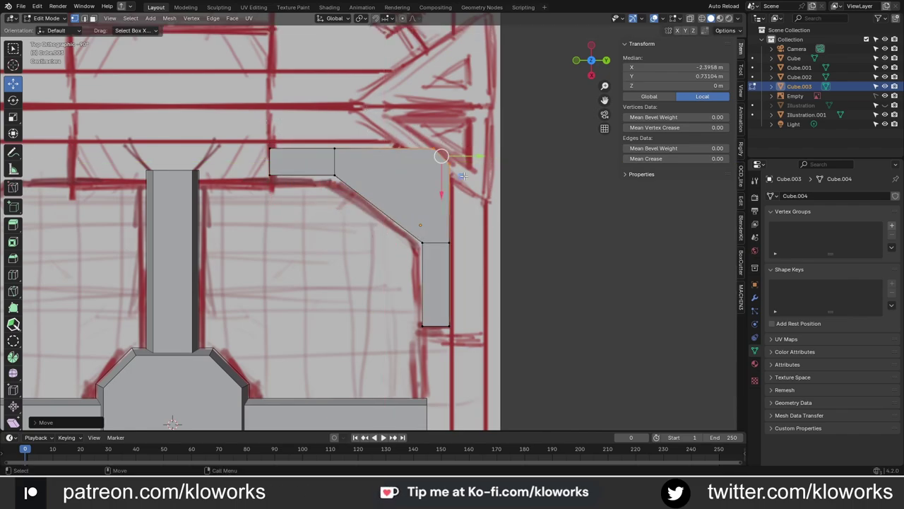
pyautogui.scroll(2, 462, 175)
pyautogui.hotkey('alt', 'z')
pyautogui.press('g')
pyautogui.click(418, 123)
pyautogui.scroll(-1, 461, 270)
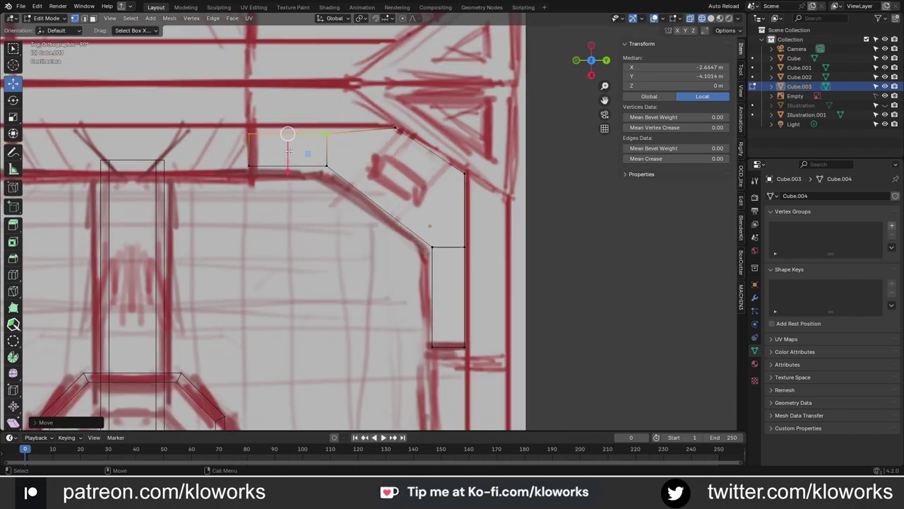
pyautogui.moveTo(212, 173); pyautogui.dragTo(319, 178)
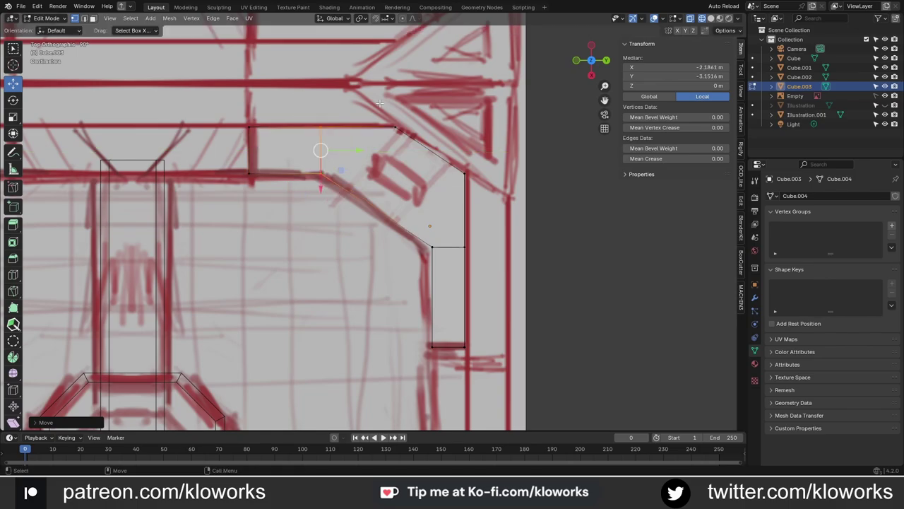
pyautogui.scroll(-1, 379, 104)
pyautogui.moveTo(433, 183)
pyautogui.mouseDown(button='middle')
pyautogui.moveTo(368, 186)
pyautogui.moveTo(381, 212)
pyautogui.mouseUp(button='middle')
pyautogui.press('w')
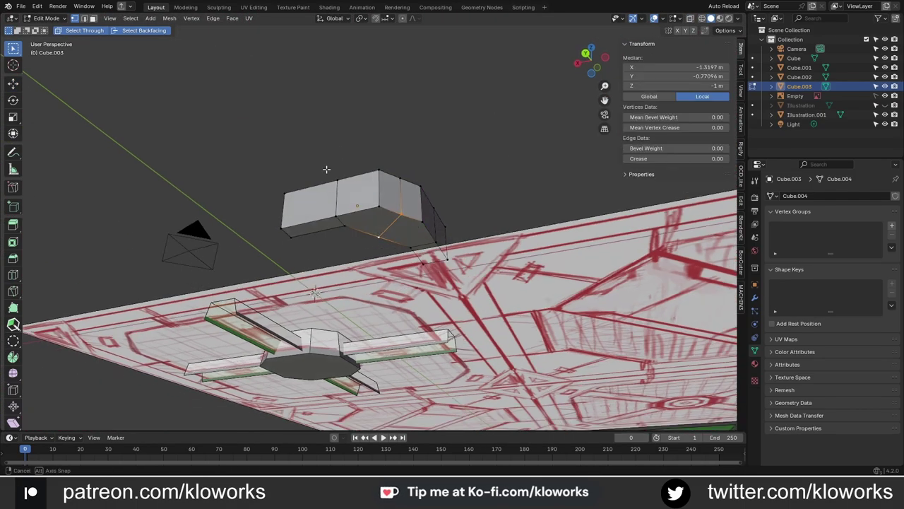
pyautogui.press('KP_7')
pyautogui.click(415, 224)
pyautogui.press('g')
pyautogui.press('y')
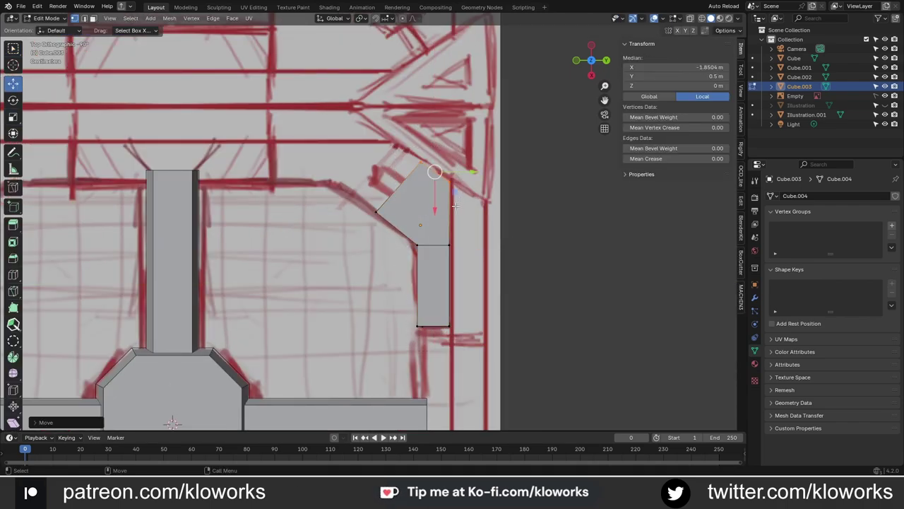
pyautogui.press('Tab')
pyautogui.scroll(-4, 455, 206)
pyautogui.scroll(4, 402, 224)
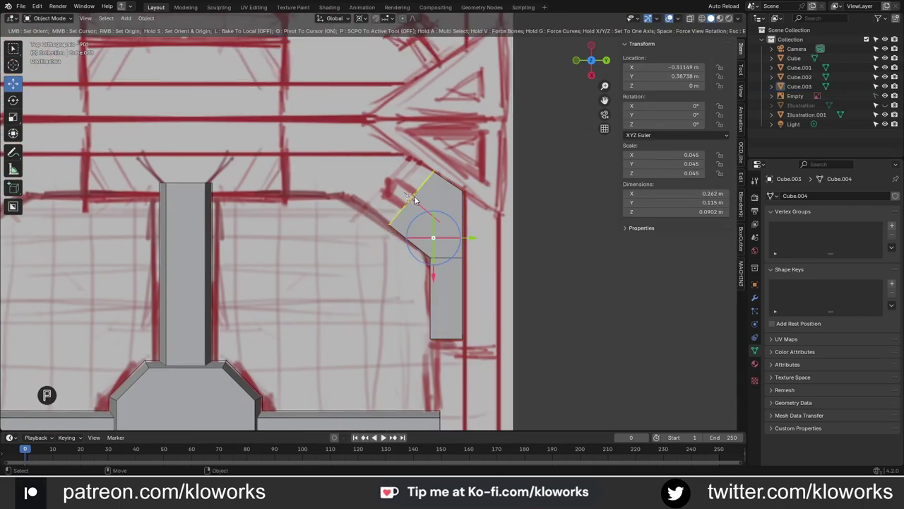
pyautogui.hotkey('alt', 'x')
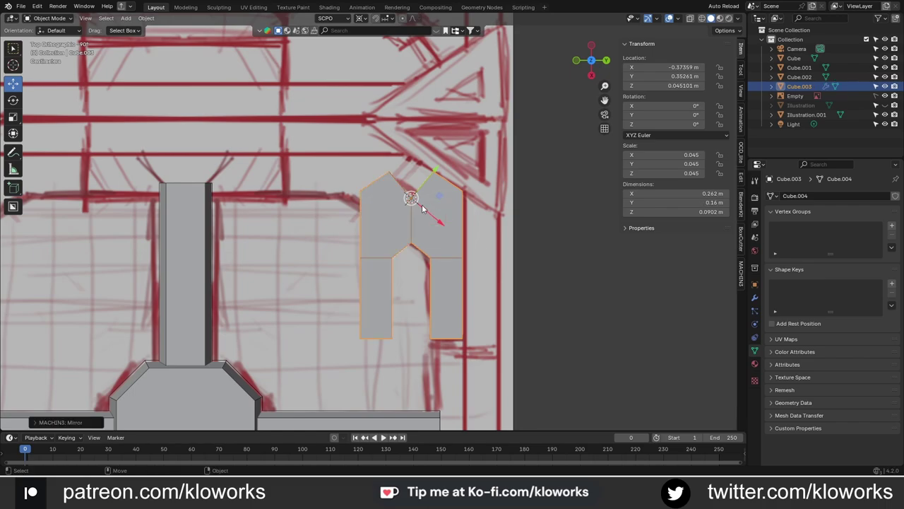
pyautogui.click(755, 296)
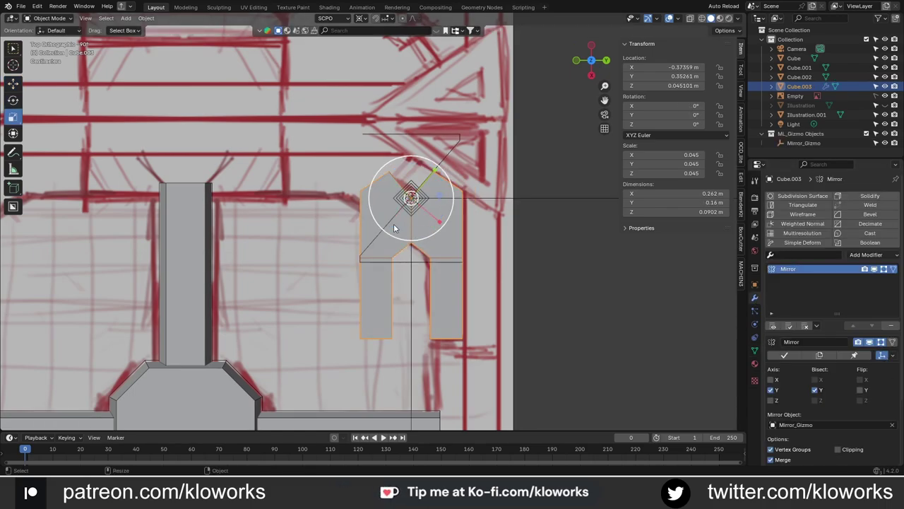
pyautogui.scroll(-3, 392, 207)
pyautogui.click(392, 207)
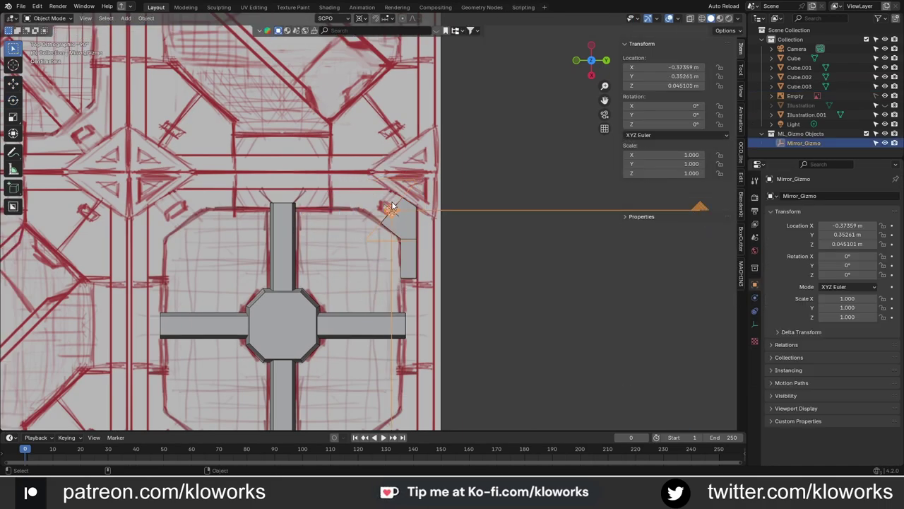
pyautogui.press('Delete')
pyautogui.scroll(-2, 451, 202)
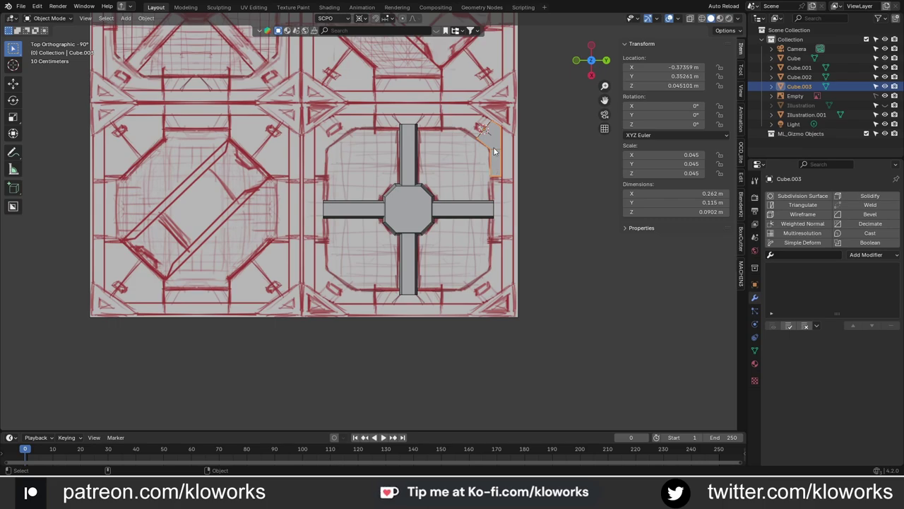
pyautogui.scroll(3, 490, 133)
pyautogui.hotkey('shift', 'd')
pyautogui.press('r')
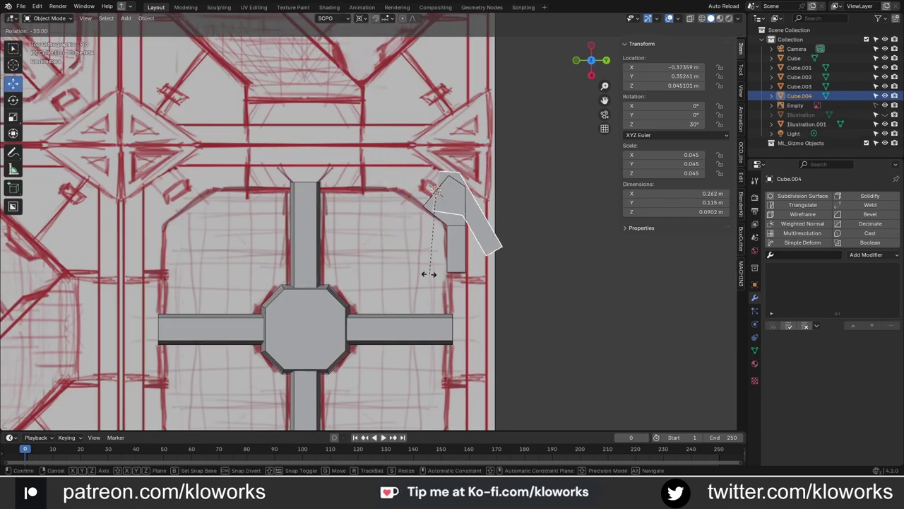
pyautogui.click(419, 176)
pyautogui.scroll(2, 396, 166)
pyautogui.hotkey('alt', 'd')
pyautogui.rightClick(375, 154)
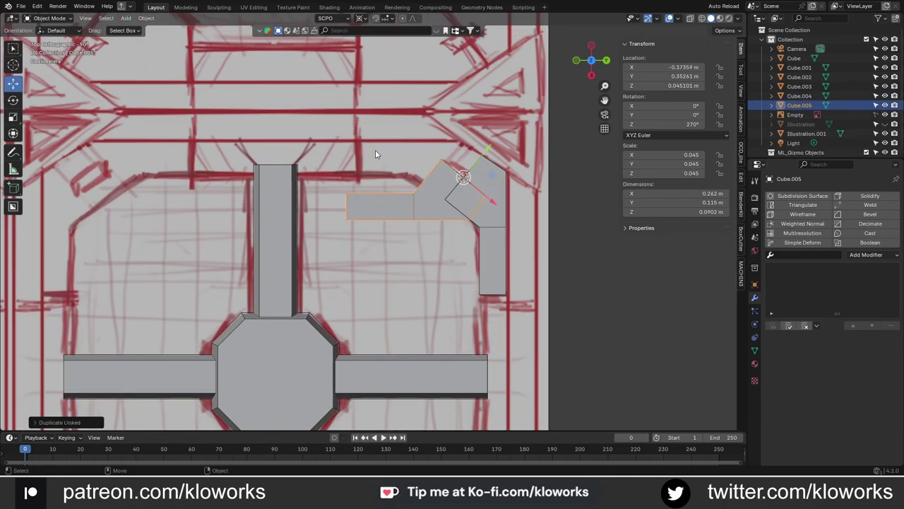
pyautogui.scroll(-3, 423, 184)
# - Delete the bracket pieces and add a plane scaled to 0.25
pyautogui.press('Delete')
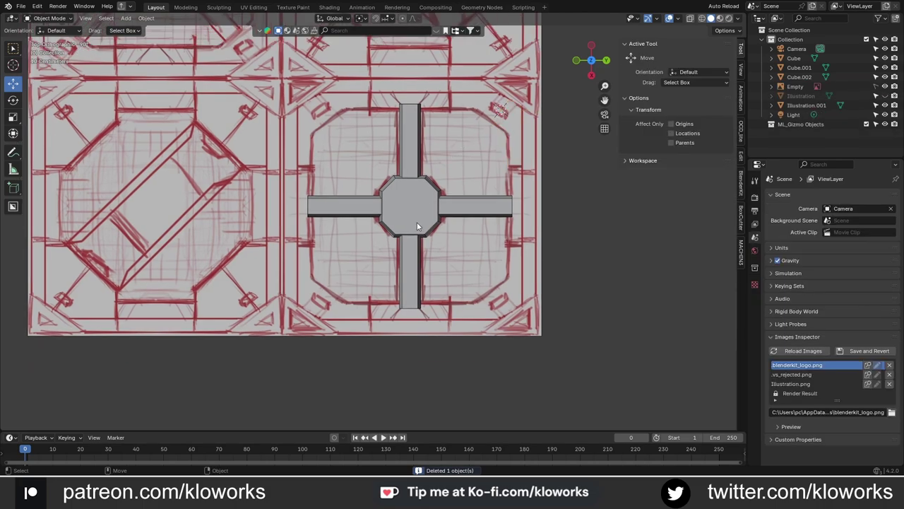
pyautogui.scroll(3, 416, 222)
pyautogui.hotkey('shift', 'a')
pyautogui.click(551, 199)
pyautogui.write('s.25')
pyautogui.press('Return')
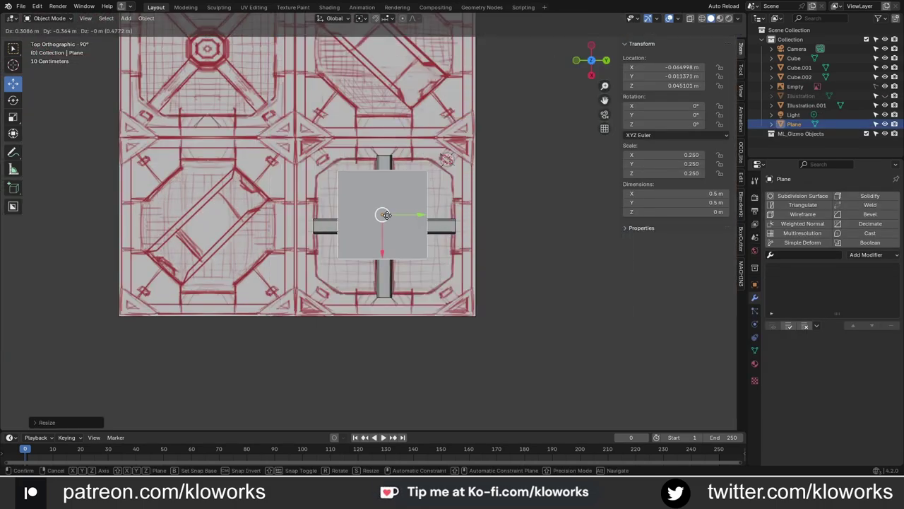
# - Cancel a move of the plane and adjust the snapping options
pyautogui.scroll(3, 400, 236)
pyautogui.press('g')
pyautogui.rightClick(402, 236)
pyautogui.click(388, 18)
pyautogui.scroll(-2, 452, 234)
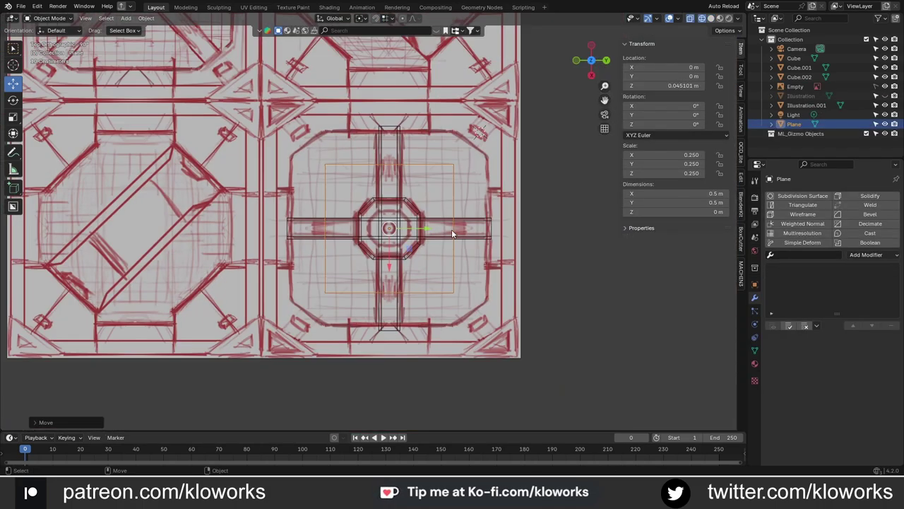
# - Bevel the plane's four corners and enlarge it
pyautogui.press('Tab')
pyautogui.hotkey('ctrl', 'shift', 'b')
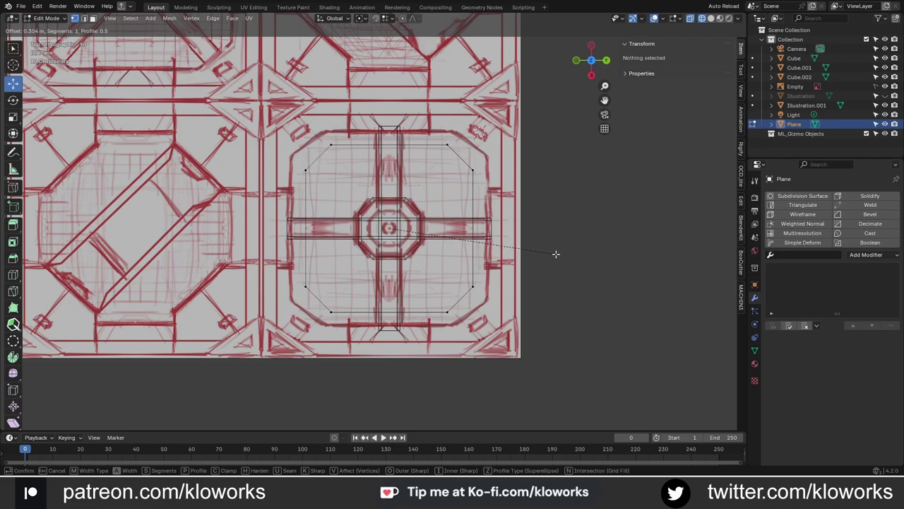
pyautogui.click(556, 254)
pyautogui.press('Tab')
pyautogui.scroll(1, 548, 219)
pyautogui.press('s')
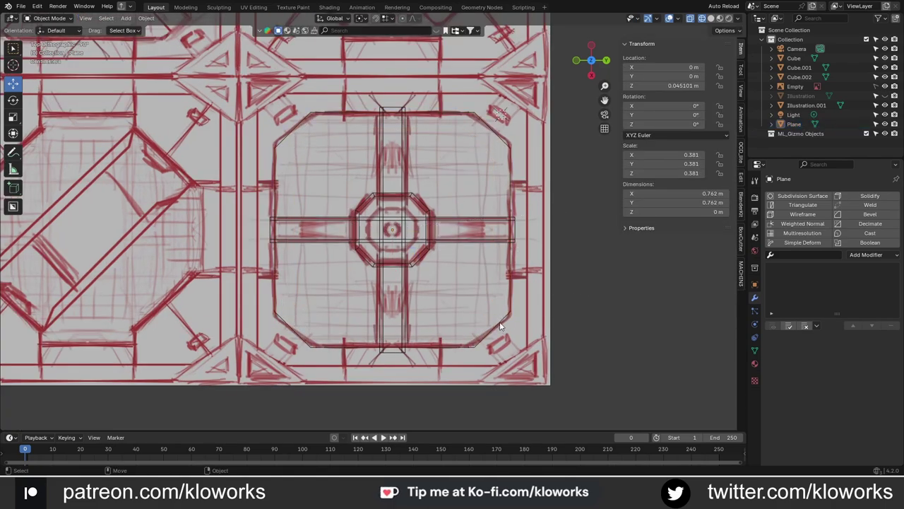
pyautogui.click(499, 322)
pyautogui.keyDown('shift'); pyautogui.scroll(2, 519, 257); pyautogui.keyUp('shift')
# - Push the plane's outline outward and merge the frame's corner vertices
pyautogui.press('Tab')
pyautogui.hotkey('alt', 's')
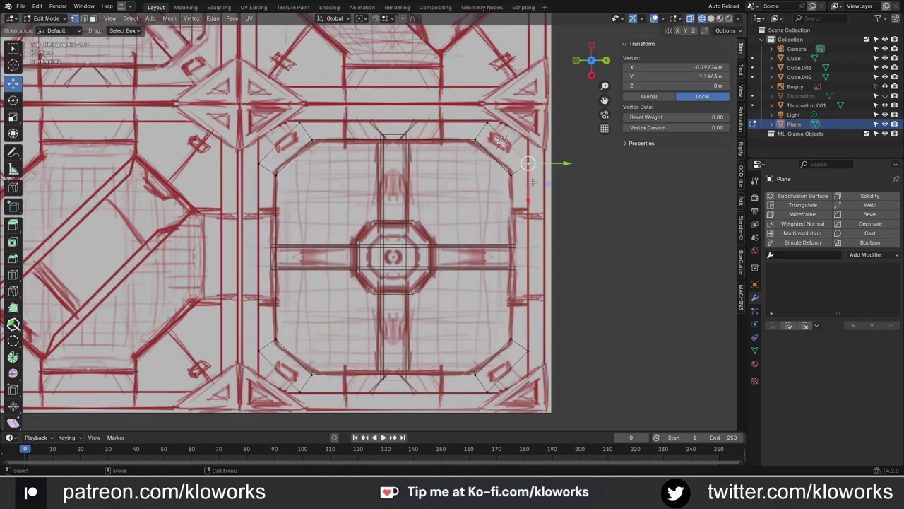
pyautogui.click(394, 18)
pyautogui.click(388, 84)
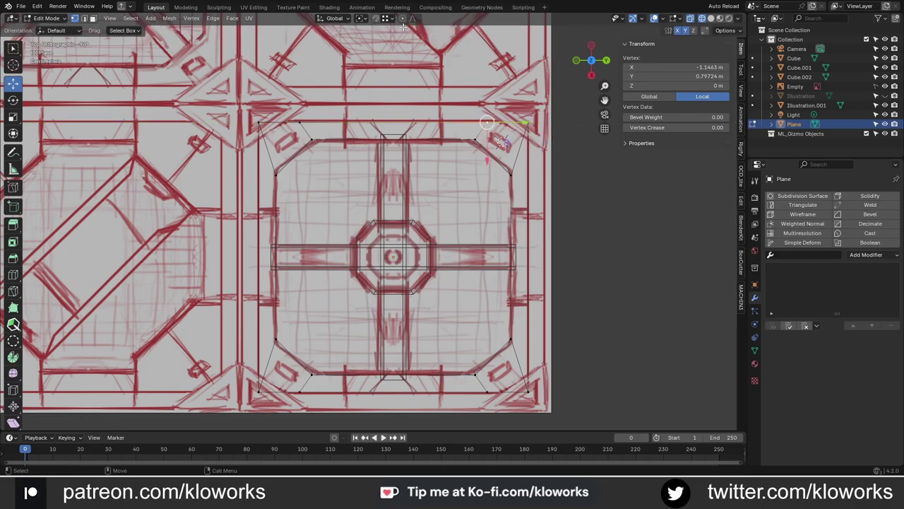
pyautogui.moveTo(525, 123); pyautogui.dragTo(524, 123)
pyautogui.keyDown('shift'); pyautogui.moveTo(299, 396); pyautogui.dragTo(309, 321, button='middle'); pyautogui.keyUp('shift')
pyautogui.scroll(-4, 577, 298)
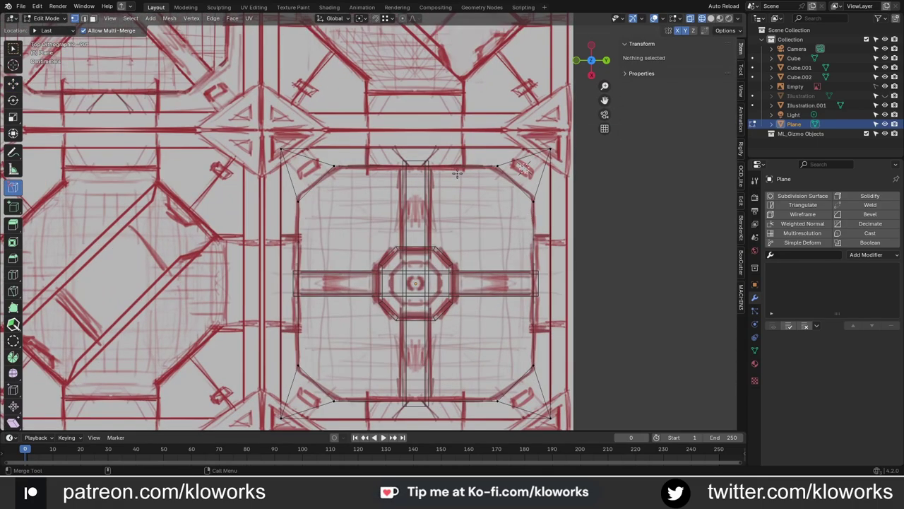
# - Select the whole frame part, inspect it in perspective, and return to Object Mode
pyautogui.click(414, 252)
pyautogui.moveTo(507, 188); pyautogui.dragTo(416, 266, button='middle')
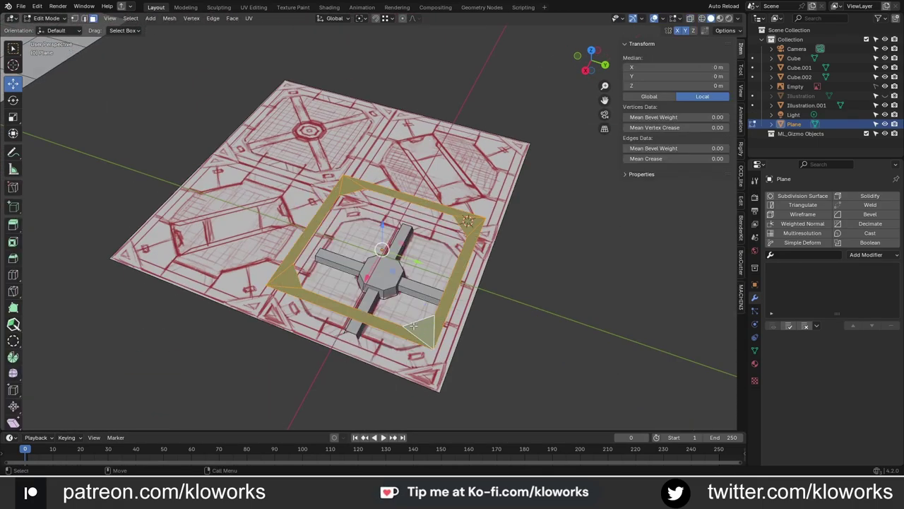
pyautogui.scroll(-4, 435, 172)
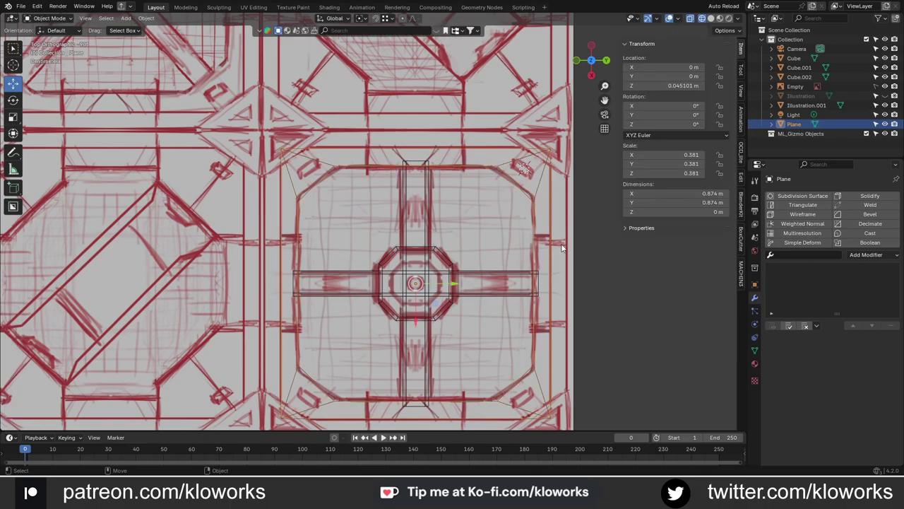
pyautogui.moveTo(435, 172)
pyautogui.mouseDown(button='middle')
pyautogui.moveTo(324, 245)
pyautogui.moveTo(518, 197)
pyautogui.moveTo(513, 214)
pyautogui.mouseUp(button='middle')
pyautogui.press('l')
pyautogui.press('Tab')
pyautogui.scroll(3, 513, 214)
pyautogui.click(488, 197)
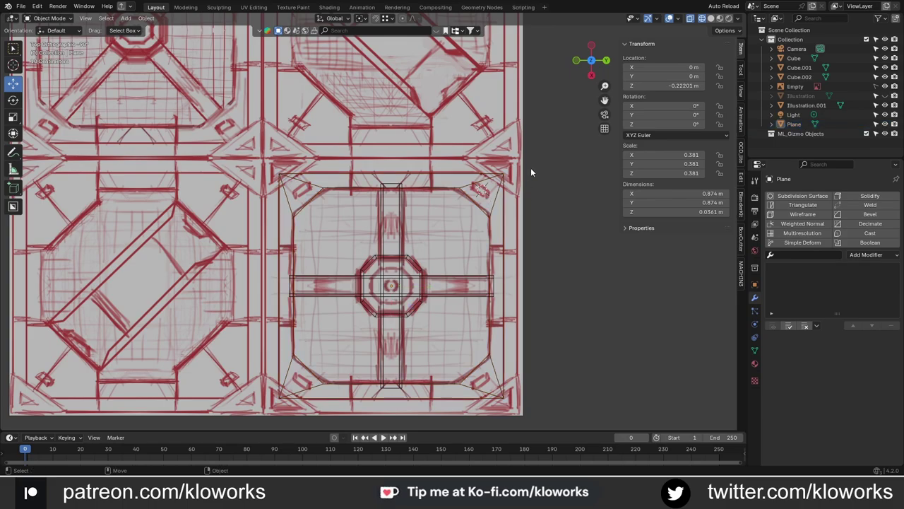
pyautogui.scroll(-1, 531, 172)
pyautogui.hotkey('shift', 'a')
# - Add a small cube and dissolve its geometry into a triangular corner piece
pyautogui.click(562, 170)
pyautogui.press('s')
pyautogui.click(534, 208)
pyautogui.scroll(2, 535, 208)
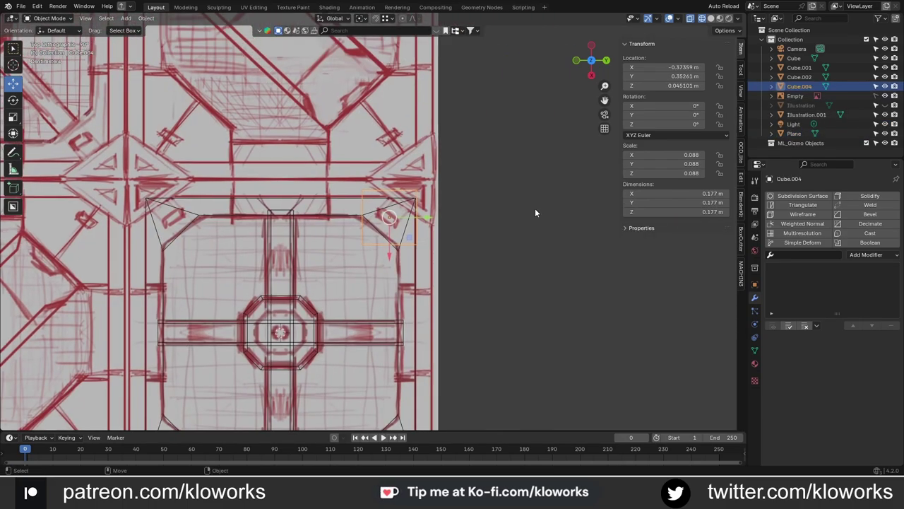
pyautogui.moveTo(535, 208); pyautogui.dragTo(368, 234, button='middle')
pyautogui.press('Tab')
pyautogui.press('x')
pyautogui.press('Tab')
# - Snap the corner piece into the frame corner and mirror it across the panel
pyautogui.press('g')
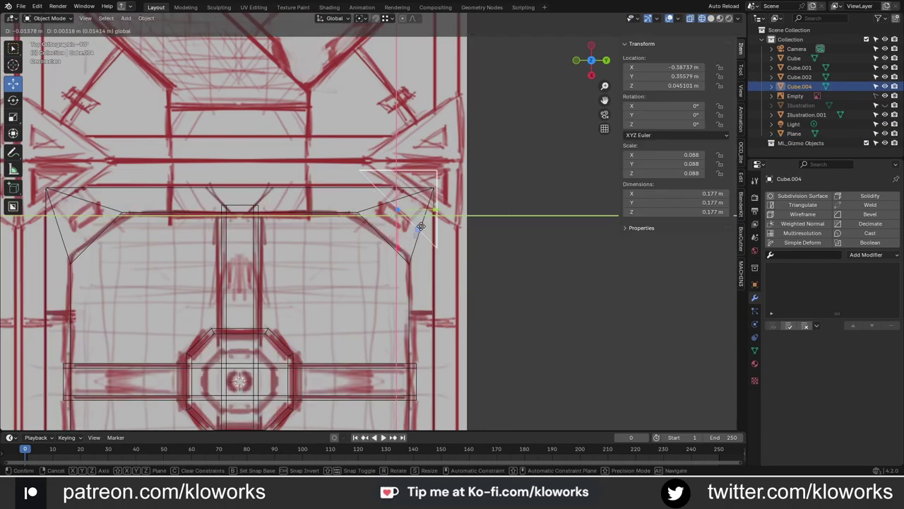
pyautogui.click(387, 17)
pyautogui.click(394, 76)
pyautogui.press('g')
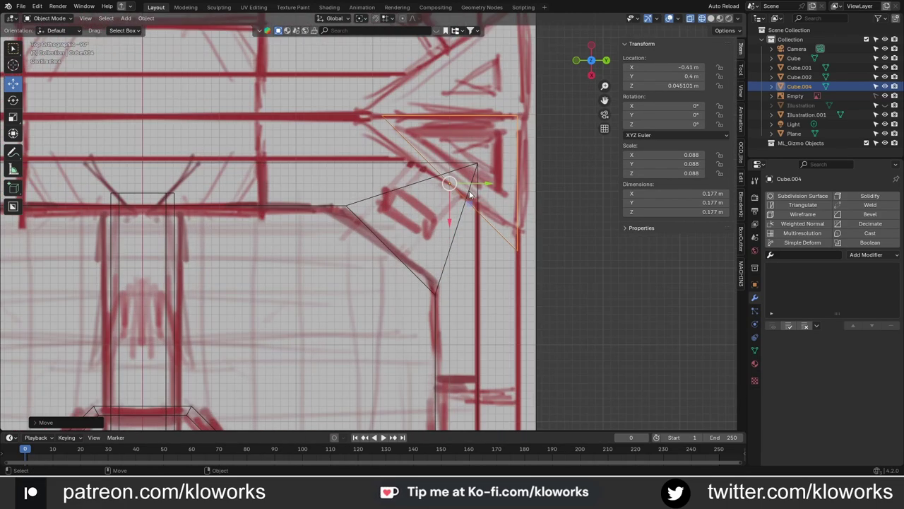
pyautogui.scroll(-3, 471, 195)
pyautogui.hotkey('alt', 'shift', 'x')
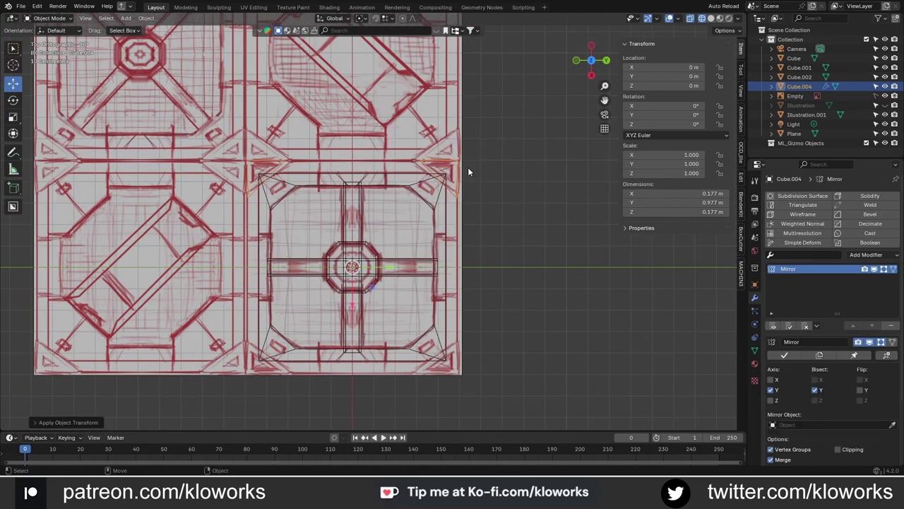
pyautogui.hotkey('shift', 'a')
# - Add and resize a strip for the top edge, isolating it for editing
pyautogui.press('Escape')
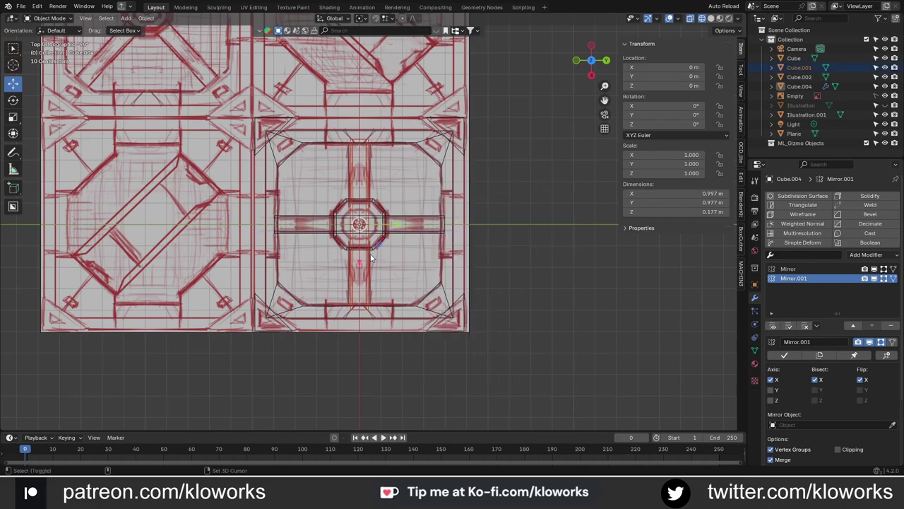
pyautogui.click(361, 232)
pyautogui.scroll(4, 360, 232)
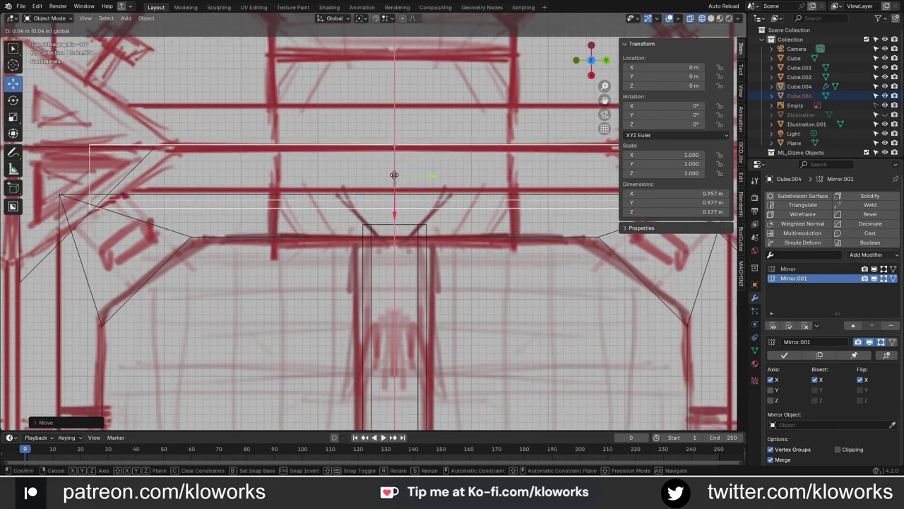
pyautogui.scroll(2, 396, 217)
pyautogui.press('s')
pyautogui.press('KP_Divide')
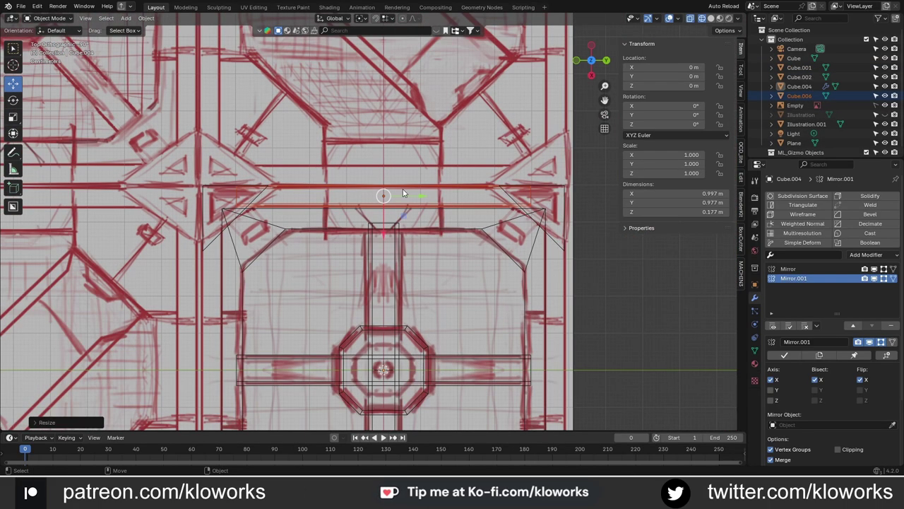
pyautogui.press('Tab')
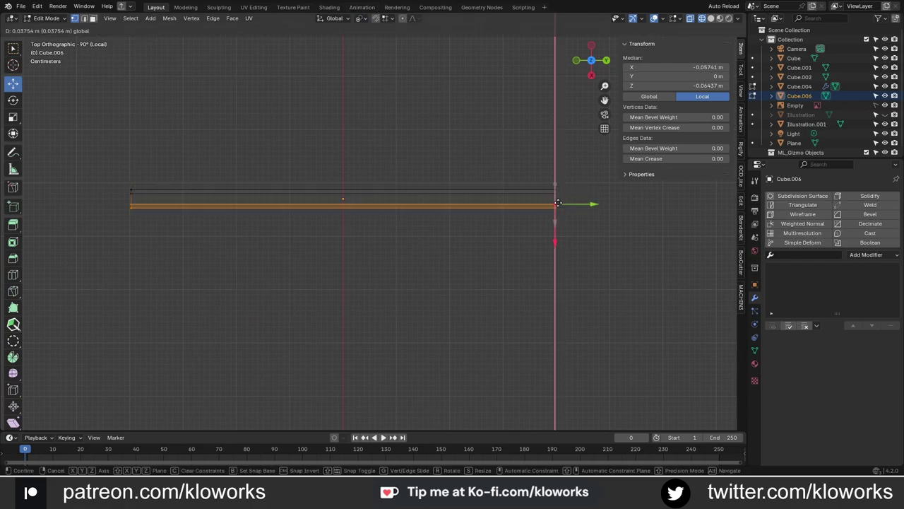
pyautogui.press('Escape')
pyautogui.hotkey('alt', 'a')
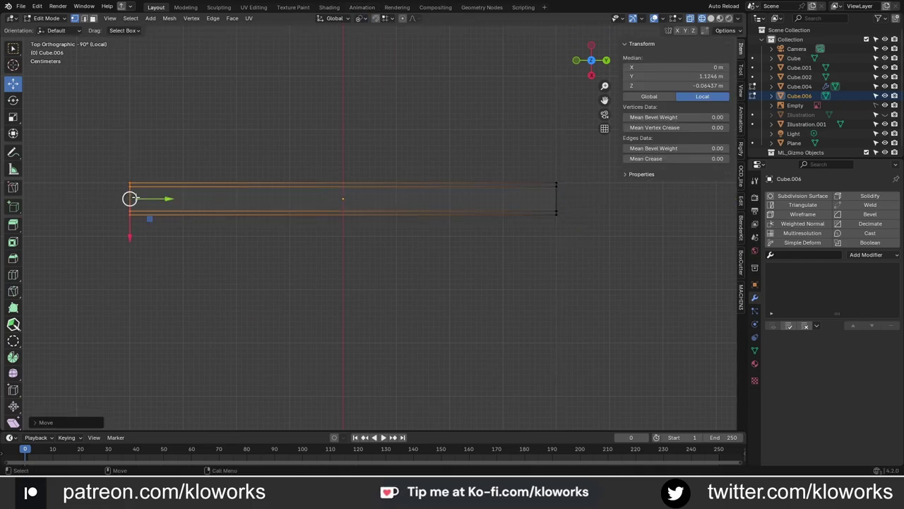
# - Apply transforms, mirror the strip, and add a -90° rotated copy for the other sides
pyautogui.press('Tab')
pyautogui.press('KP_Divide')
pyautogui.hotkey('ctrl', 'a')
pyautogui.hotkey('alt', 'shift', 'x')
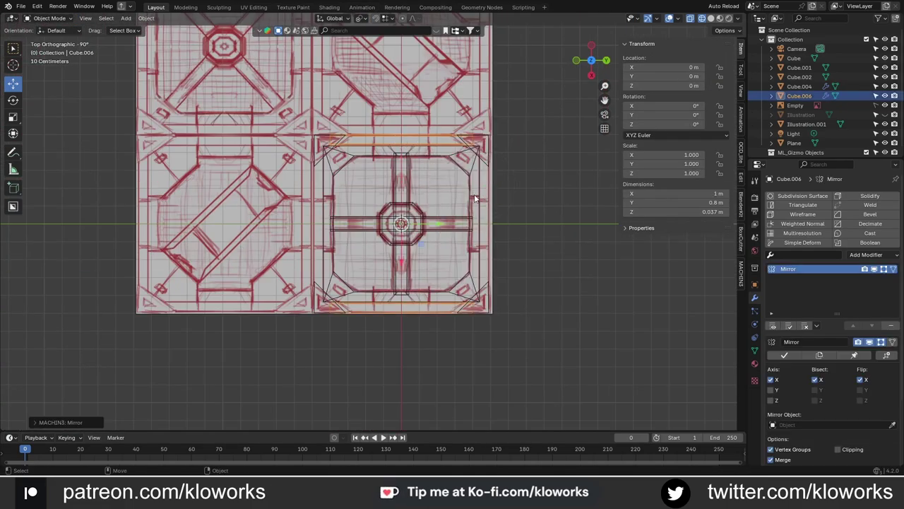
pyautogui.click(298, 286)
pyautogui.scroll(2, 521, 325)
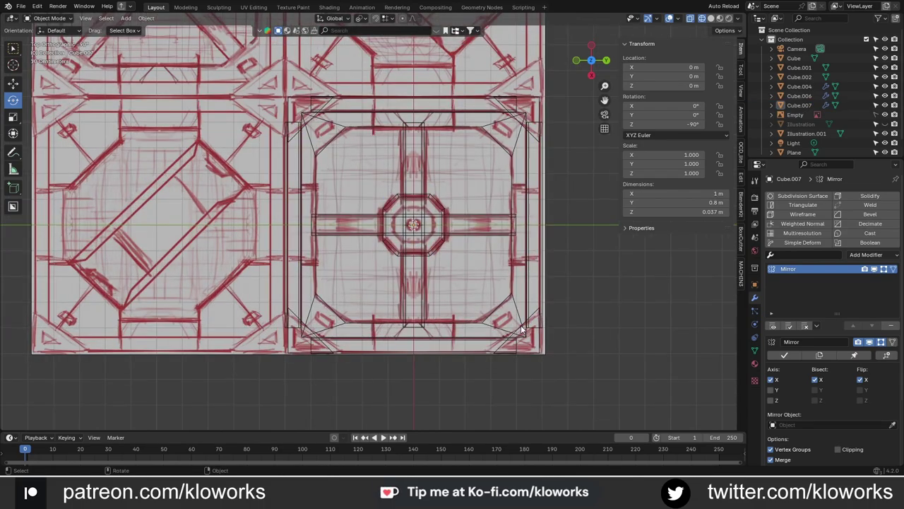
# - Box-select the lower panel parts in Right view and lift them along Z to 0.215 m
pyautogui.moveTo(520, 325); pyautogui.dragTo(389, 218, button='middle')
pyautogui.press('KP_3')
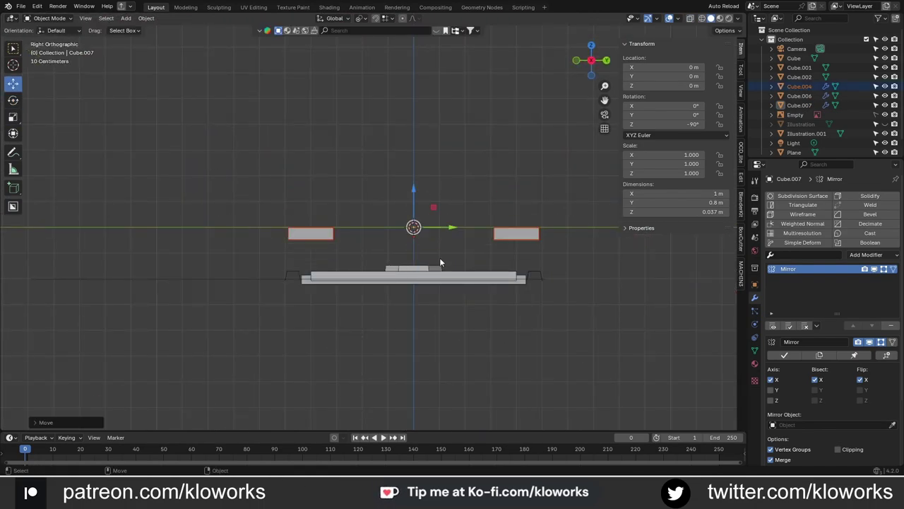
pyautogui.moveTo(440, 262); pyautogui.dragTo(353, 268, button='middle')
pyautogui.press('KP_3')
pyautogui.scroll(2, 123, 275)
pyautogui.moveTo(123, 274); pyautogui.dragTo(643, 345)
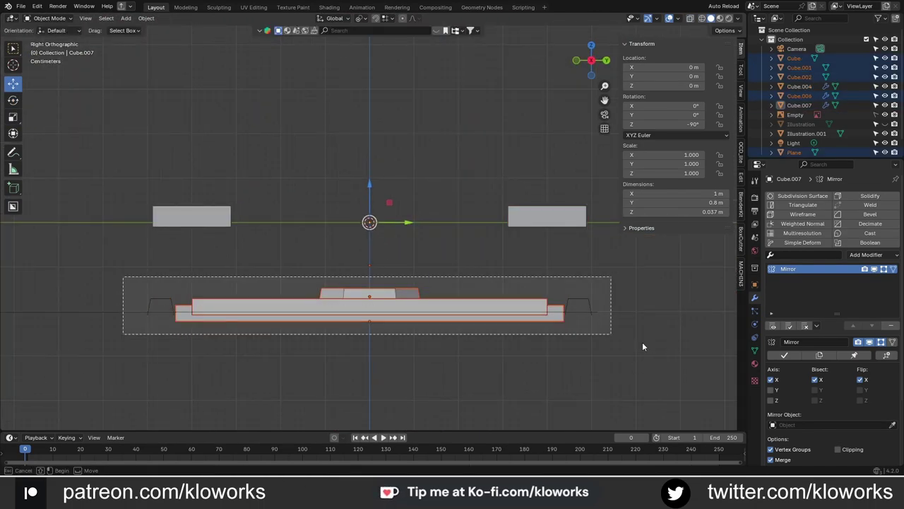
pyautogui.press('g')
pyautogui.press('z')
pyautogui.click(642, 243)
# - Select the central cross piece and begin resizing it
pyautogui.moveTo(643, 243)
pyautogui.mouseDown(button='middle')
pyautogui.moveTo(402, 239)
pyautogui.moveTo(436, 227)
pyautogui.mouseUp(button='middle')
pyautogui.click(436, 226)
pyautogui.hotkey('shift', 'space')
pyautogui.press('s')
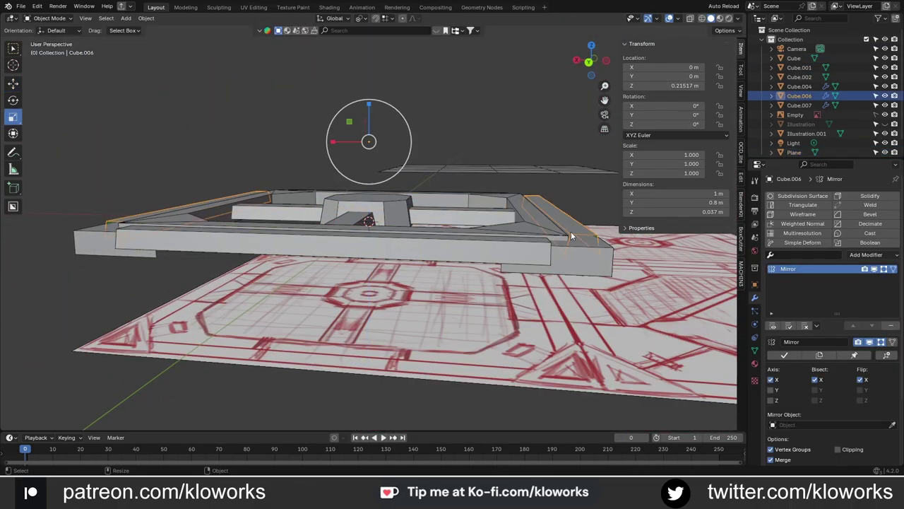
# - Flatten the corner pieces by scaling them along Z
pyautogui.moveTo(571, 231)
pyautogui.mouseDown(button='middle')
pyautogui.moveTo(468, 280)
pyautogui.moveTo(361, 226)
pyautogui.mouseUp(button='middle')
pyautogui.press('s')
pyautogui.rightClick(377, 170)
pyautogui.moveTo(377, 169); pyautogui.dragTo(479, 239, button='middle')
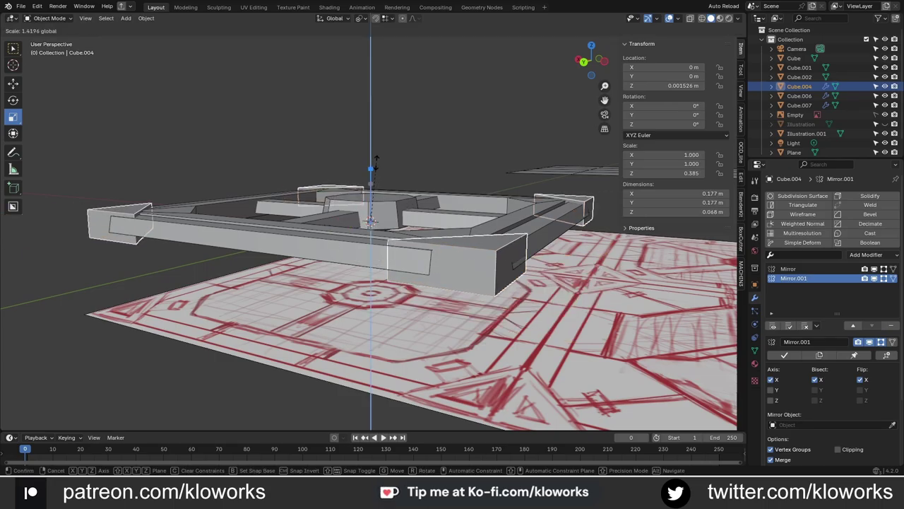
pyautogui.press('KP_7')
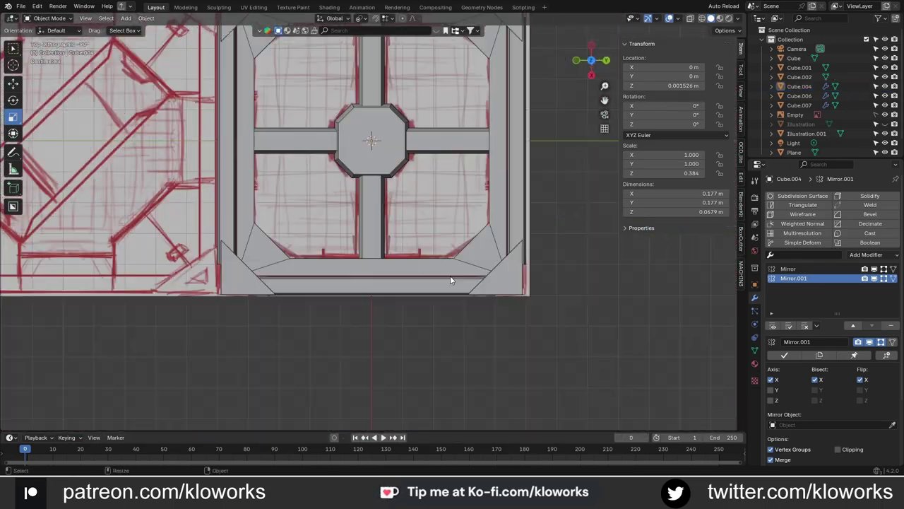
pyautogui.moveTo(450, 275); pyautogui.dragTo(478, 267, button='middle')
pyautogui.press('KP_7')
# - Delete the extra side-strip copy and reposition the remaining strip
pyautogui.press('Delete')
pyautogui.scroll(-3, 558, 221)
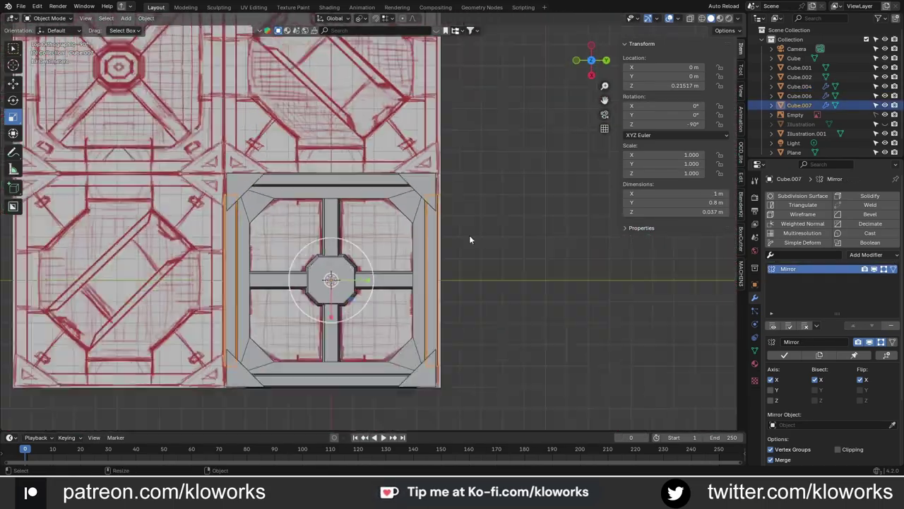
pyautogui.click(353, 185)
pyautogui.click(424, 296)
pyautogui.moveTo(424, 297); pyautogui.dragTo(486, 267, button='middle')
pyautogui.press('KP_7')
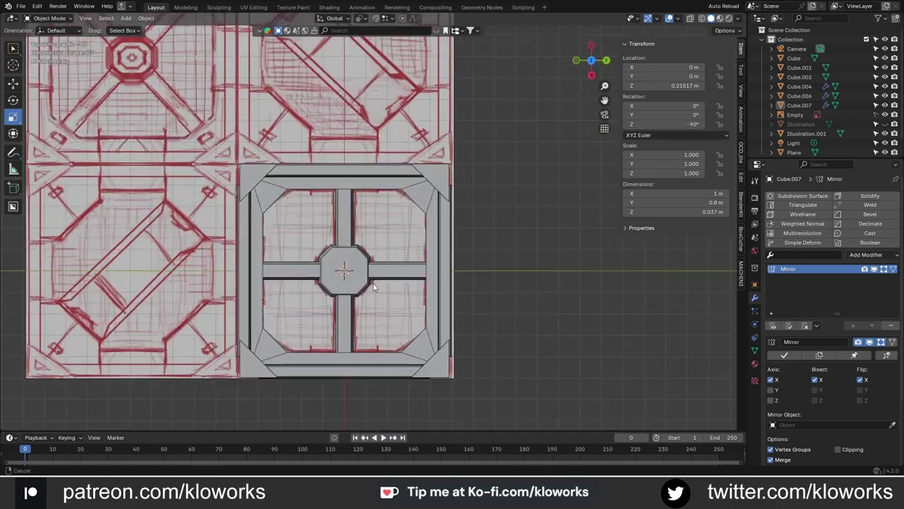
pyautogui.scroll(2, 459, 250)
pyautogui.scroll(2, 406, 282)
# - Slide the side strip's (Cube.007) inner edge to match the sketch
pyautogui.press('Tab')
pyautogui.click(502, 116)
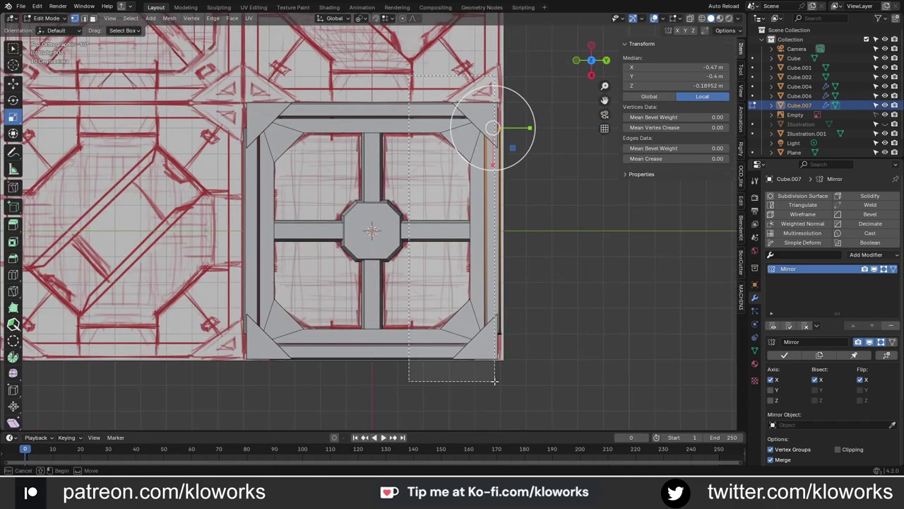
pyautogui.scroll(5, 502, 116)
pyautogui.scroll(2, 386, 102)
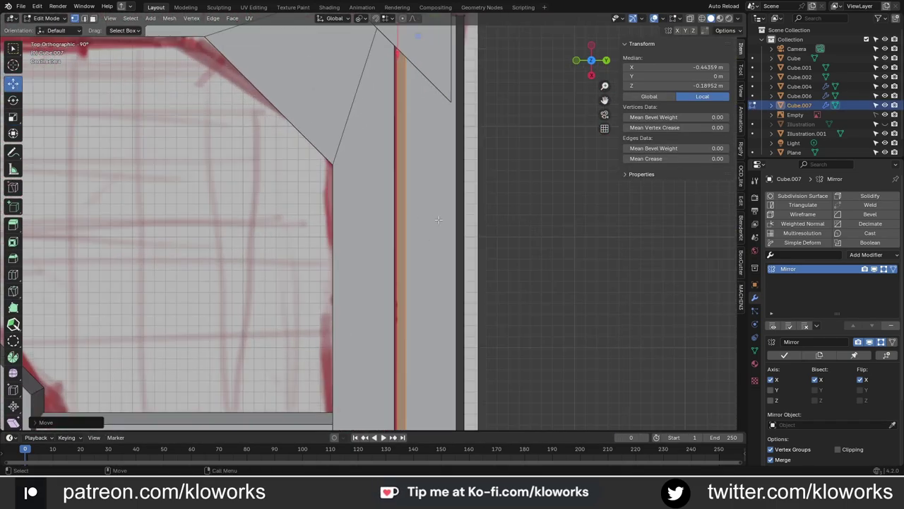
pyautogui.moveTo(403, 135); pyautogui.dragTo(418, 135, button='middle')
pyautogui.press('KP_7')
pyautogui.press('KP_Divide')
pyautogui.scroll(-3, 476, 168)
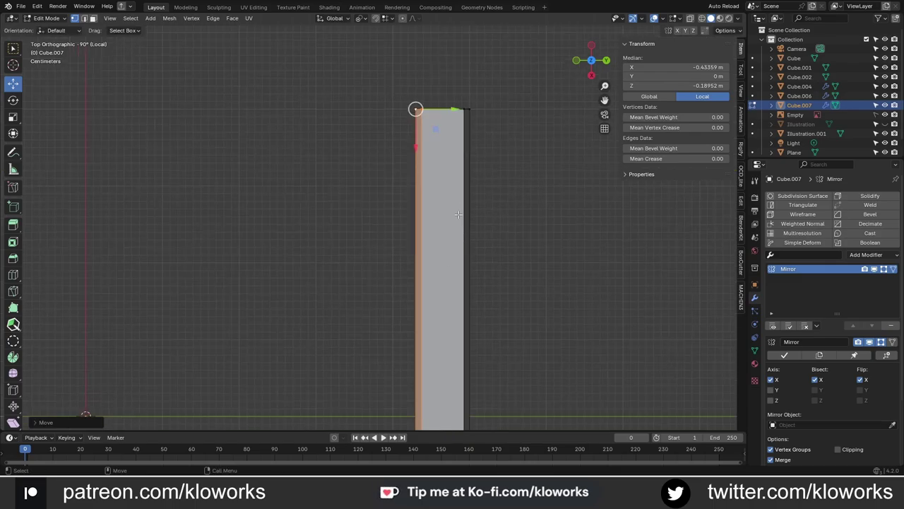
pyautogui.press('KP_Divide')
pyautogui.press('Tab')
# - Move the top strip's (Cube.006) inner edge to fit the sketch
pyautogui.click(324, 180)
pyautogui.press('Tab')
pyautogui.click(324, 219)
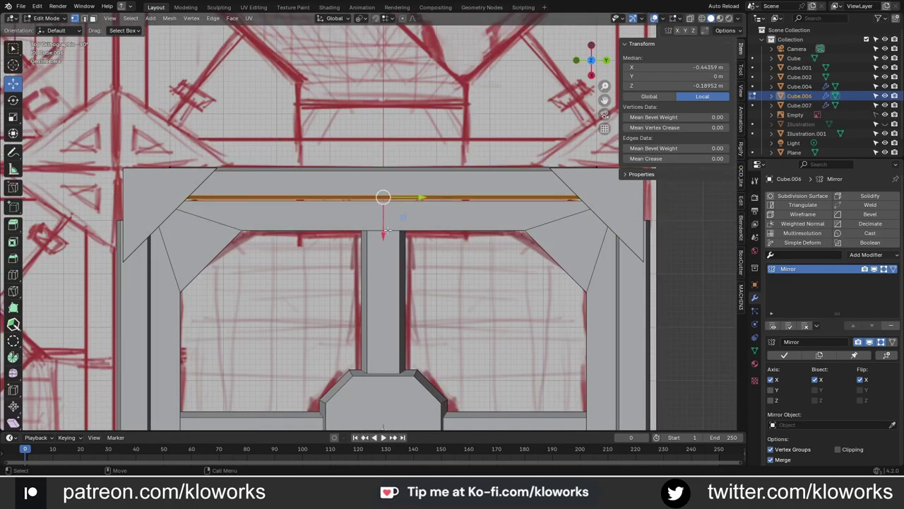
pyautogui.click(376, 239)
pyautogui.scroll(-3, 502, 310)
pyautogui.moveTo(502, 310); pyautogui.dragTo(480, 277, button='middle')
pyautogui.press('KP_7')
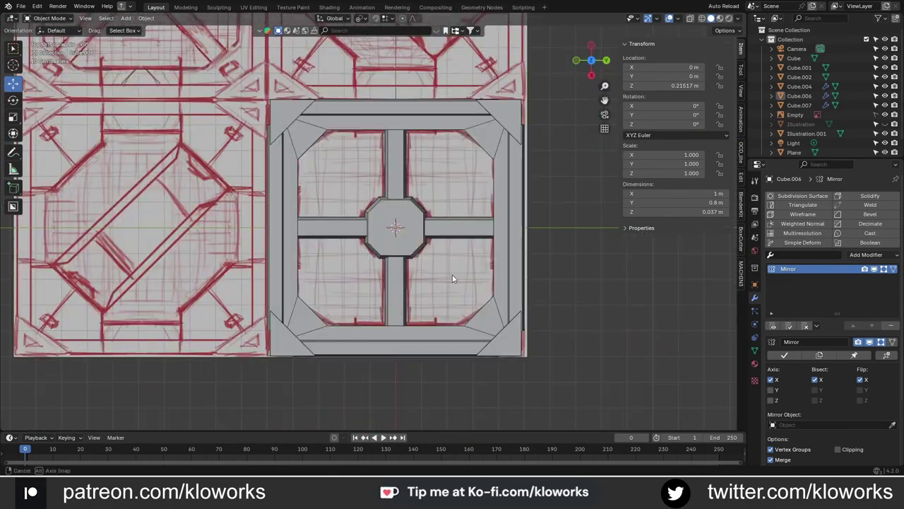
pyautogui.press('Tab')
# - Add a grid plane and scale it down to 0.48
pyautogui.hotkey('shift', 'a')
pyautogui.click(565, 300)
pyautogui.moveTo(566, 301); pyautogui.dragTo(408, 253, button='middle')
pyautogui.press('KP_7')
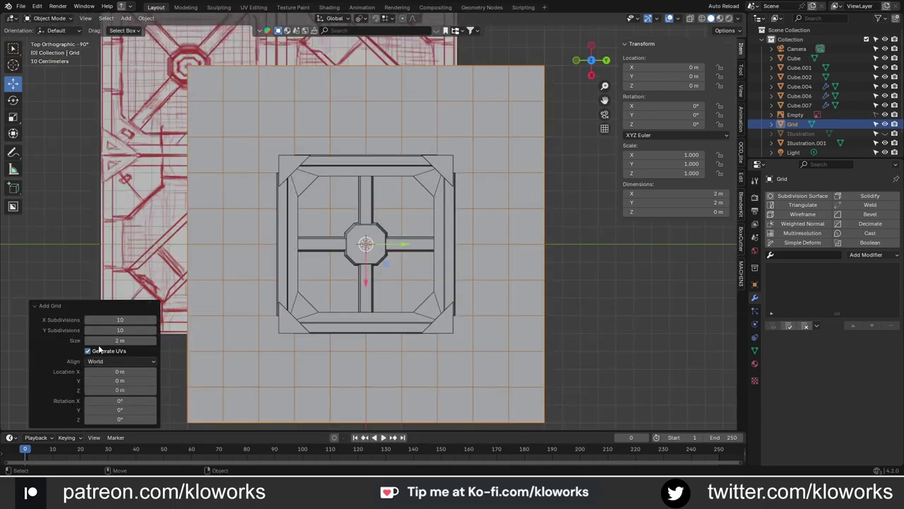
pyautogui.press('Return')
pyautogui.press('s')
pyautogui.click(485, 191)
pyautogui.press('s')
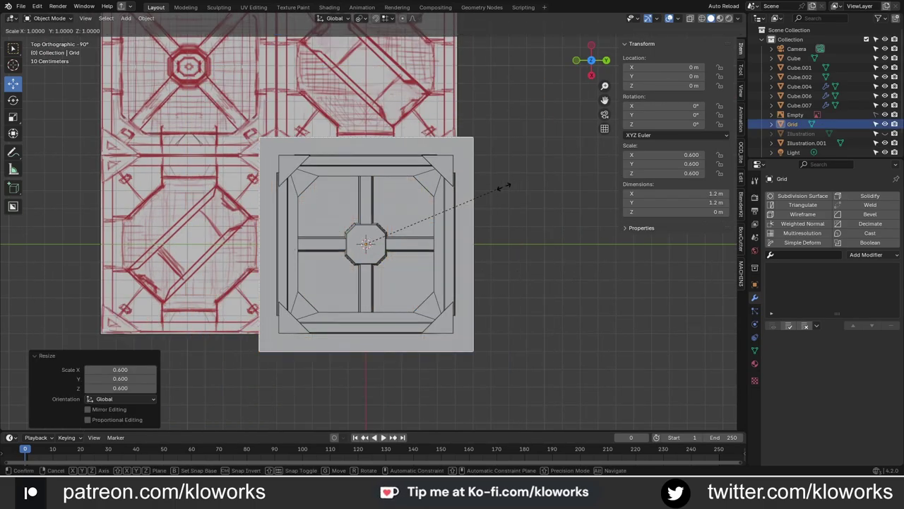
pyautogui.click(470, 197)
pyautogui.moveTo(470, 197); pyautogui.dragTo(430, 246, button='middle')
pyautogui.press('KP_7')
# - Give the isolated grid a Decimate modifier set to Un-Subdivide with 1 iteration
pyautogui.press('KP_Divide')
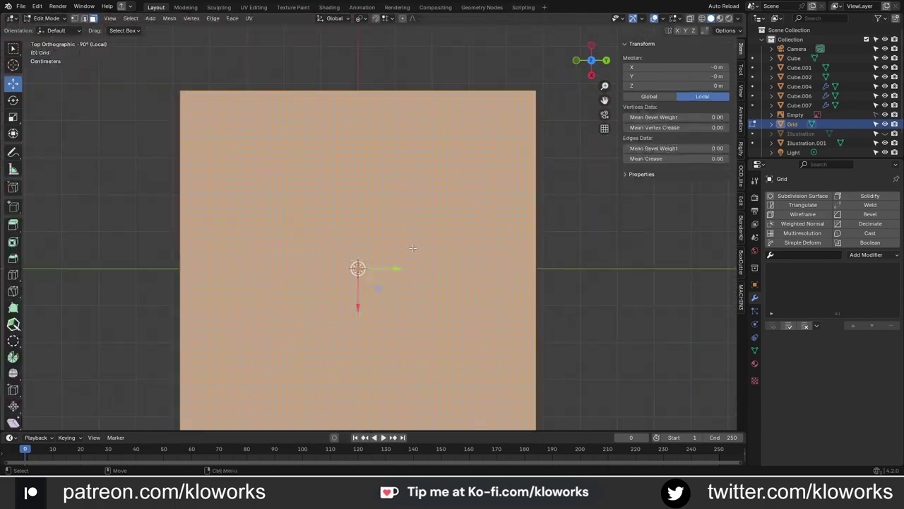
pyautogui.click(809, 204)
pyautogui.hotkey('ctrl', 'z')
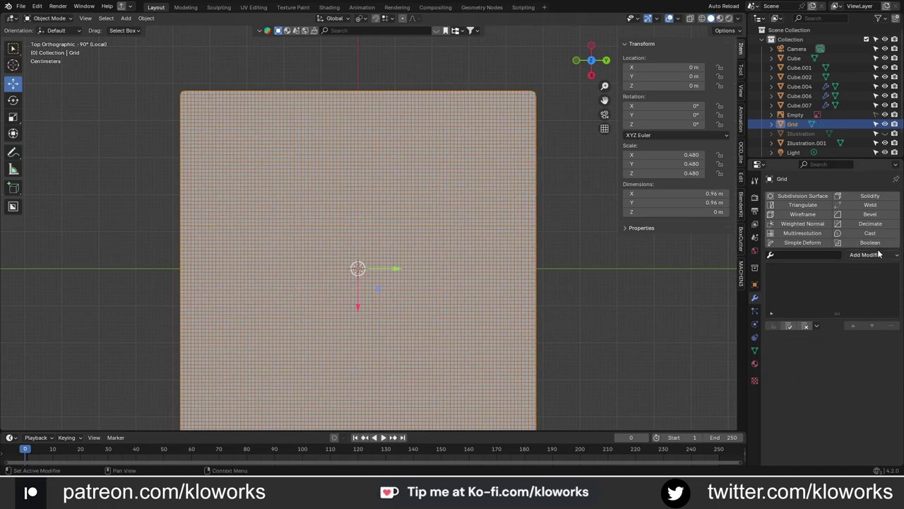
pyautogui.click(866, 254)
pyautogui.click(718, 382)
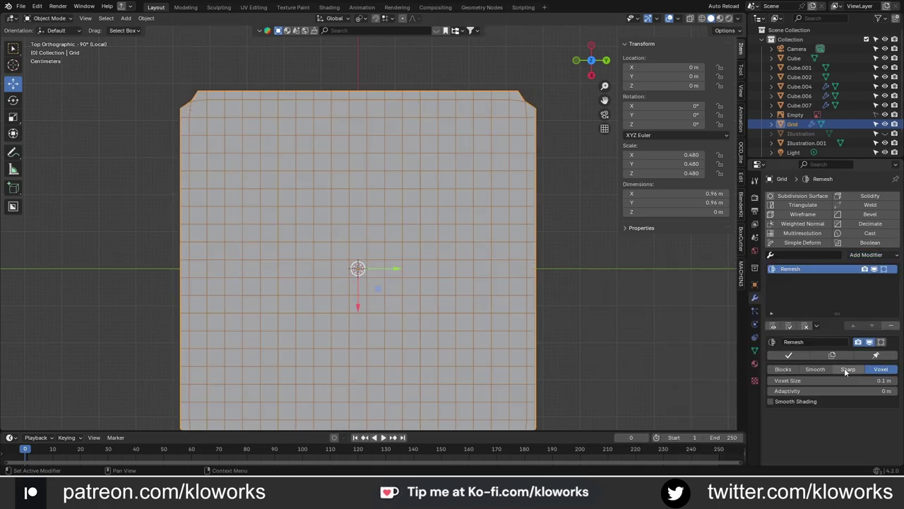
pyautogui.hotkey('ctrl', 'z')
pyautogui.click(867, 254)
pyautogui.click(708, 318)
pyautogui.click(832, 369)
pyautogui.click(894, 380)
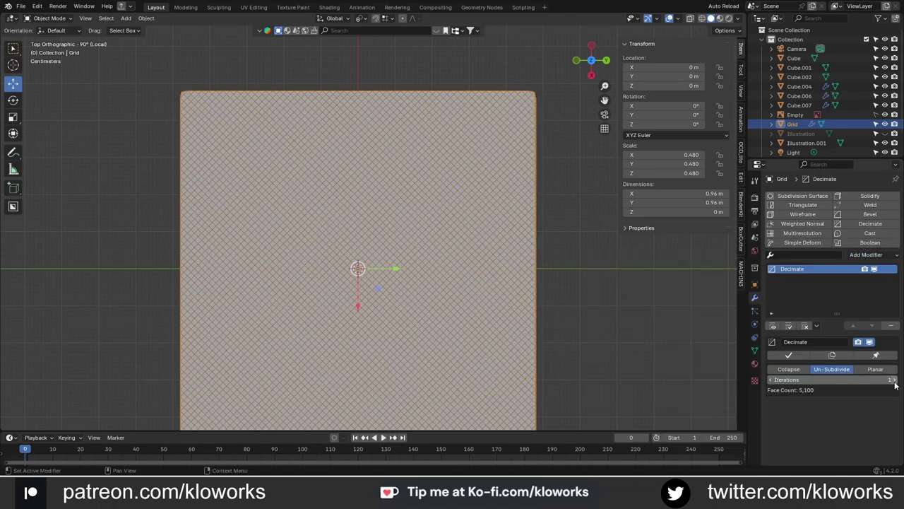
# - Inset every grid face individually in Edit Mode
pyautogui.press('Tab')
pyautogui.scroll(5, 587, 185)
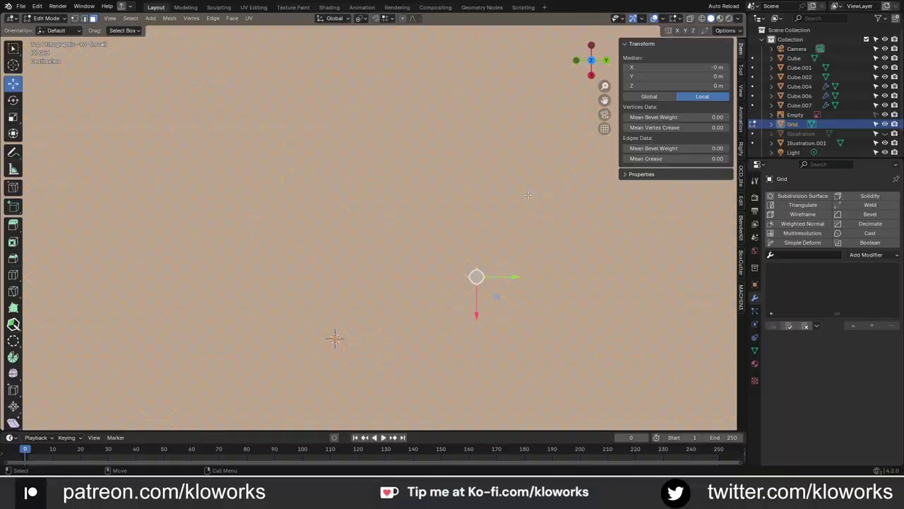
pyautogui.click(459, 253)
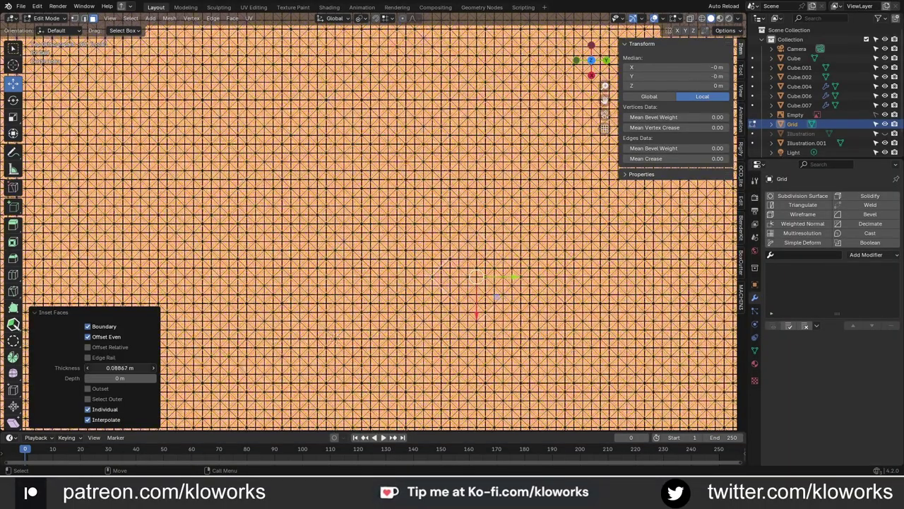
pyautogui.moveTo(334, 337); pyautogui.dragTo(452, 283, button='middle')
pyautogui.scroll(-5, 452, 282)
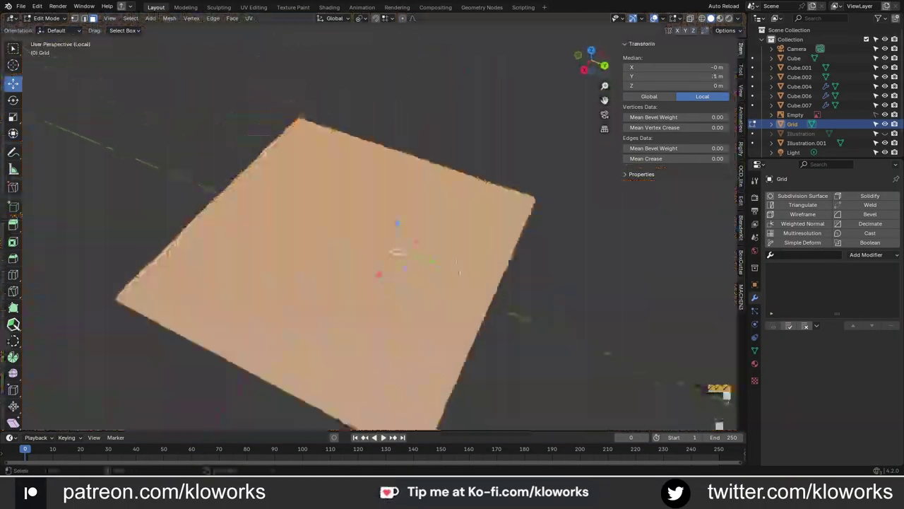
pyautogui.scroll(8, 452, 329)
# - Add a thin second inset and push the inset faces outward with Shrink/Fatten
pyautogui.press('i')
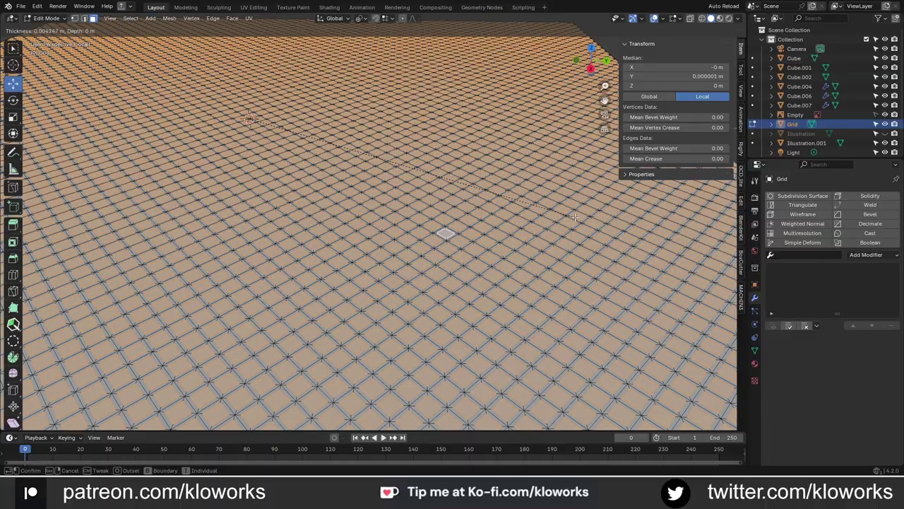
pyautogui.click(575, 218)
pyautogui.hotkey('alt', 's')
pyautogui.click(570, 183)
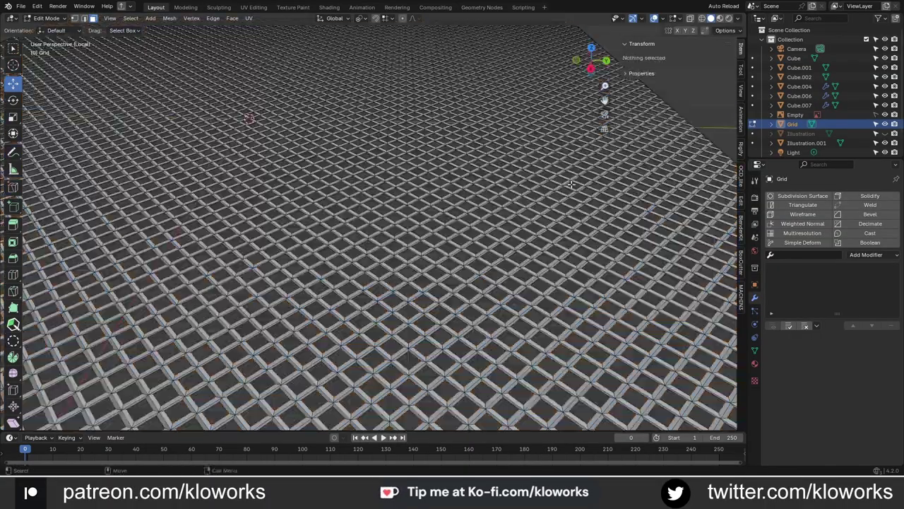
pyautogui.scroll(-10, 571, 183)
pyautogui.scroll(4, 490, 276)
pyautogui.moveTo(671, 285)
pyautogui.mouseDown(button='middle')
pyautogui.moveTo(490, 276)
pyautogui.moveTo(490, 247)
pyautogui.moveTo(607, 279)
pyautogui.moveTo(366, 141)
pyautogui.mouseUp(button='middle')
# - Lower the grid on Z into the panel's recessed areas
pyautogui.press('Tab')
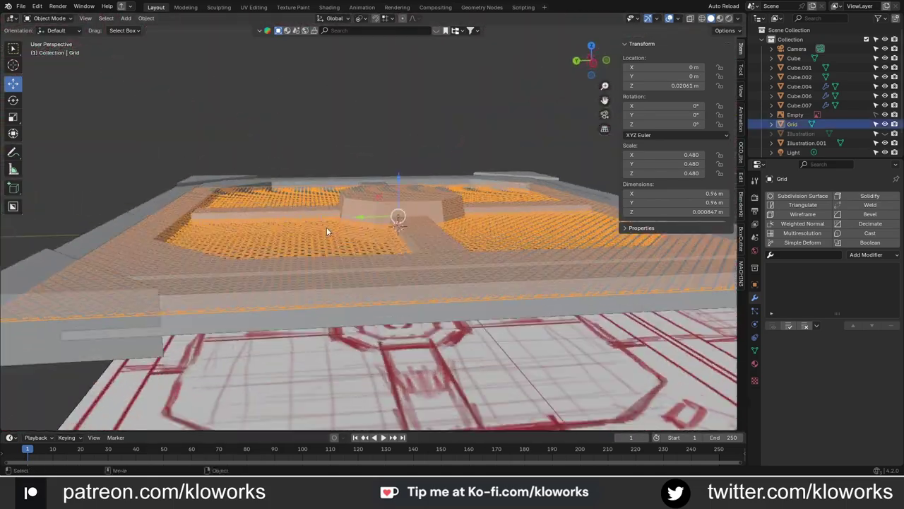
pyautogui.press('g')
pyautogui.press('z')
pyautogui.click(366, 136)
pyautogui.press('KP_7')
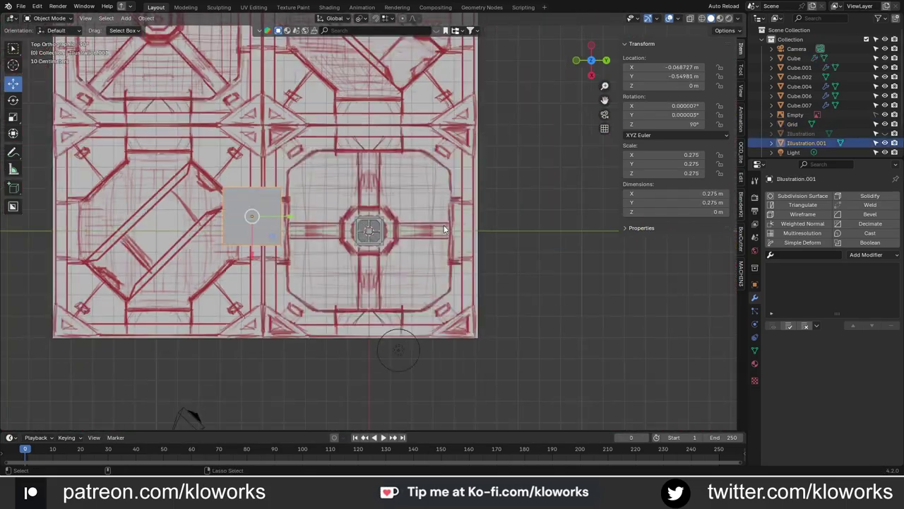
# - Add a cube, shrink it and place it at the panel's upper-right corner
pyautogui.hotkey('shift', 'a')
pyautogui.click(444, 224)
pyautogui.press('s')
pyautogui.click(444, 225)
pyautogui.press('g')
pyautogui.click(456, 175)
pyautogui.scroll(4, 456, 175)
pyautogui.press('s')
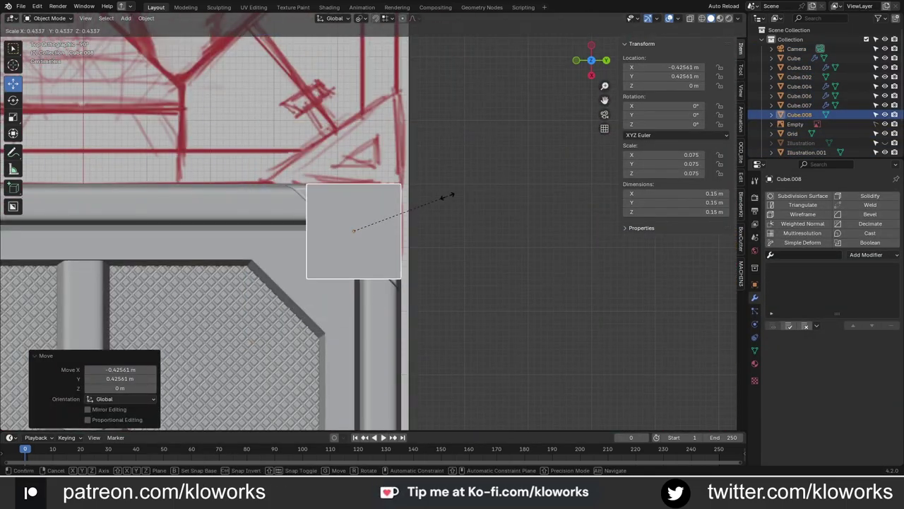
pyautogui.click(452, 195)
# - Move the cube's edges in Edit Mode to square up the block
pyautogui.press('Tab')
pyautogui.click(350, 175)
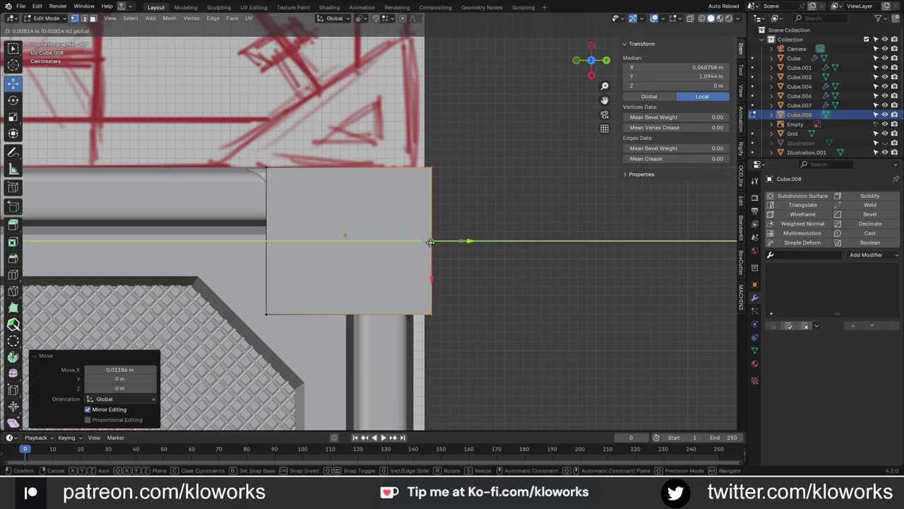
pyautogui.hotkey('alt', 'a')
pyautogui.scroll(-1, 421, 319)
pyautogui.click(392, 231)
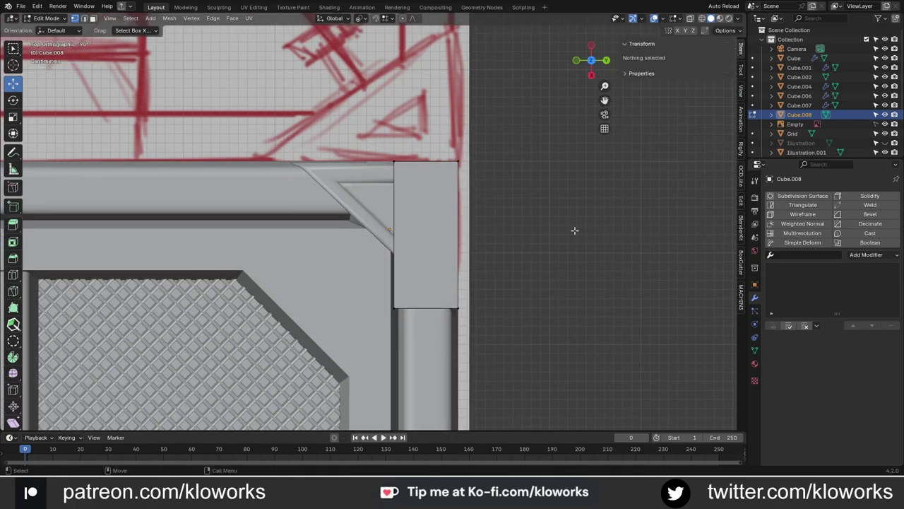
pyautogui.moveTo(575, 230); pyautogui.dragTo(407, 153, button='middle')
pyautogui.click(407, 153)
pyautogui.press('KP_7')
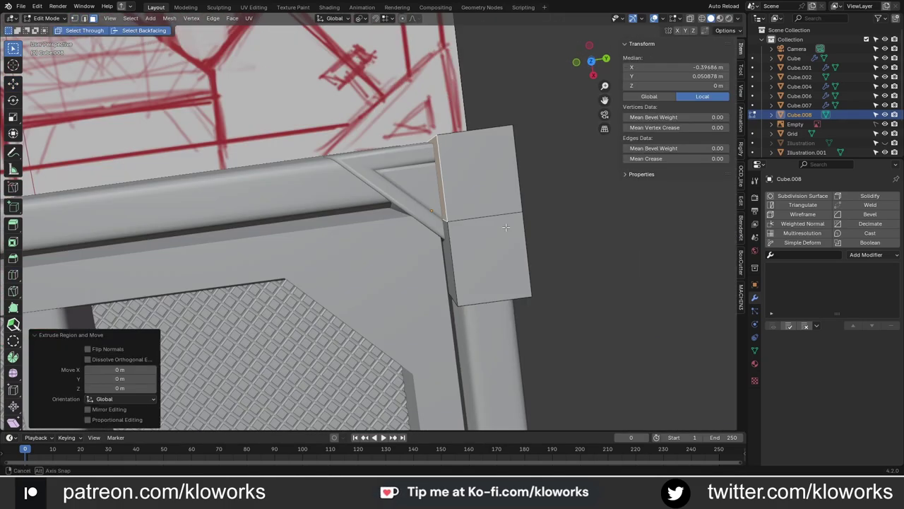
# - Extrude the block's bottom edge along Y to form the L shape's lower leg
pyautogui.press('e')
pyautogui.press('y')
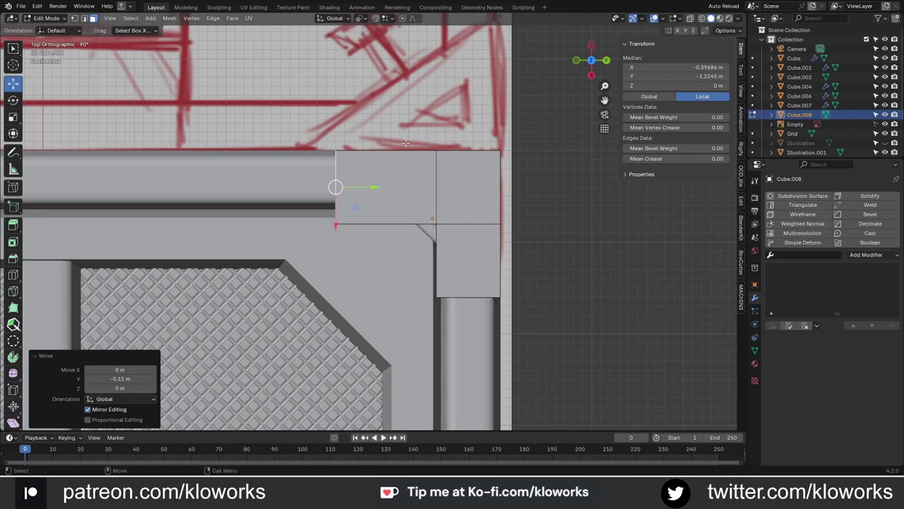
pyautogui.scroll(2, 368, 187)
pyautogui.click(394, 256)
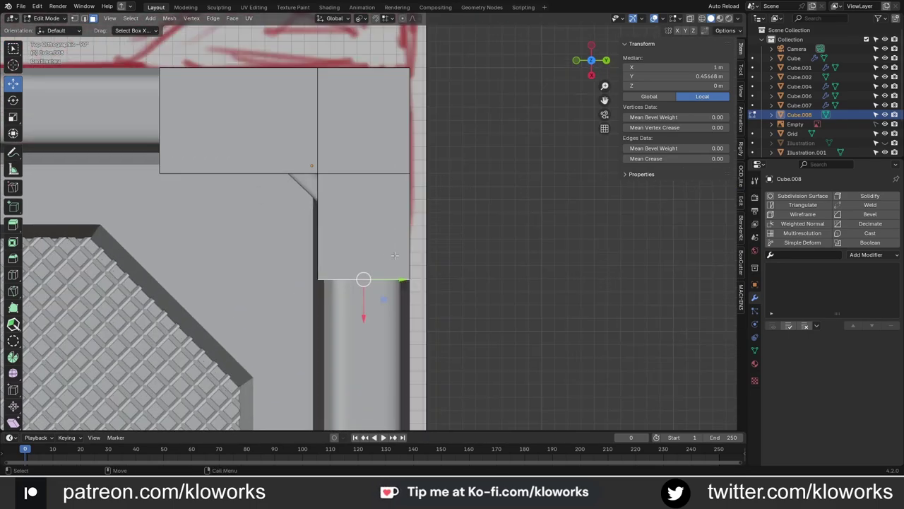
pyautogui.click(359, 327)
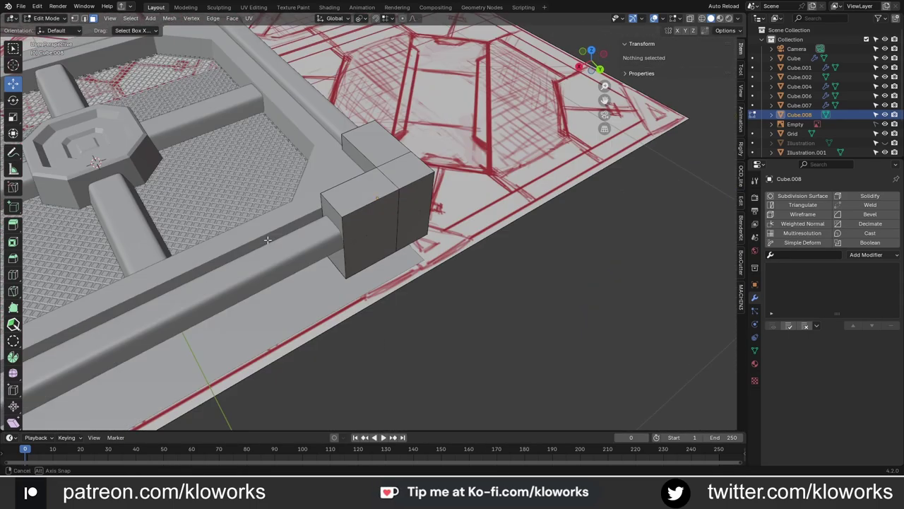
pyautogui.moveTo(359, 326); pyautogui.dragTo(307, 138, button='middle')
pyautogui.press('KP_7')
pyautogui.scroll(4, 307, 139)
# - Adjust the leg edges, widening the lower leg by 0.02 m along X
pyautogui.hotkey('shift', 'space')
pyautogui.press('g')
pyautogui.click(339, 206)
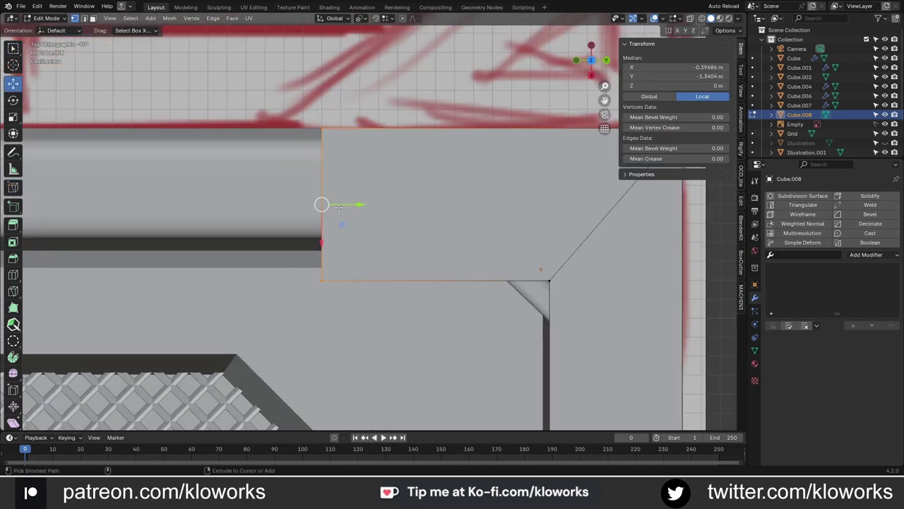
pyautogui.click(298, 206)
pyautogui.keyDown('shift'); pyautogui.moveTo(298, 206); pyautogui.dragTo(396, 233, button='middle'); pyautogui.keyUp('shift')
pyautogui.click(363, 192)
pyautogui.press('g')
pyautogui.press('x')
pyautogui.click(437, 308)
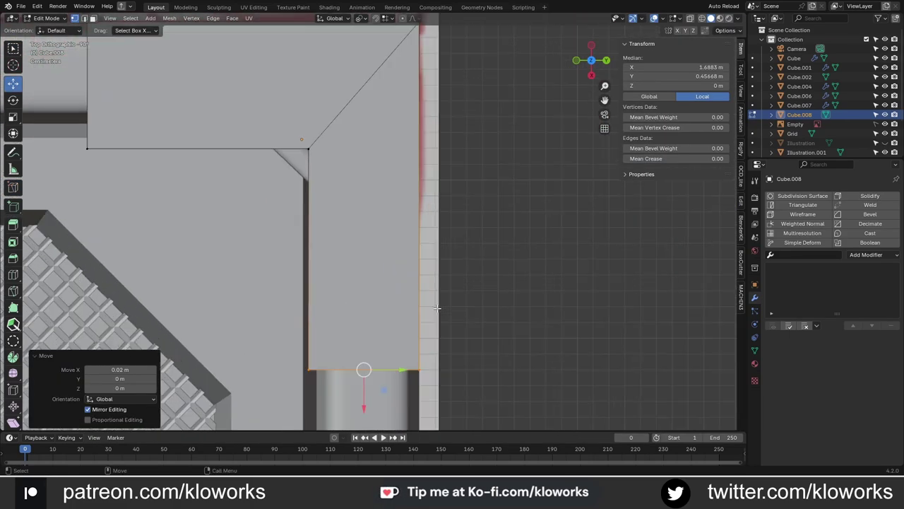
pyautogui.scroll(-2, 425, 178)
pyautogui.keyDown('shift'); pyautogui.moveTo(425, 178); pyautogui.dragTo(424, 156, button='middle'); pyautogui.keyUp('shift')
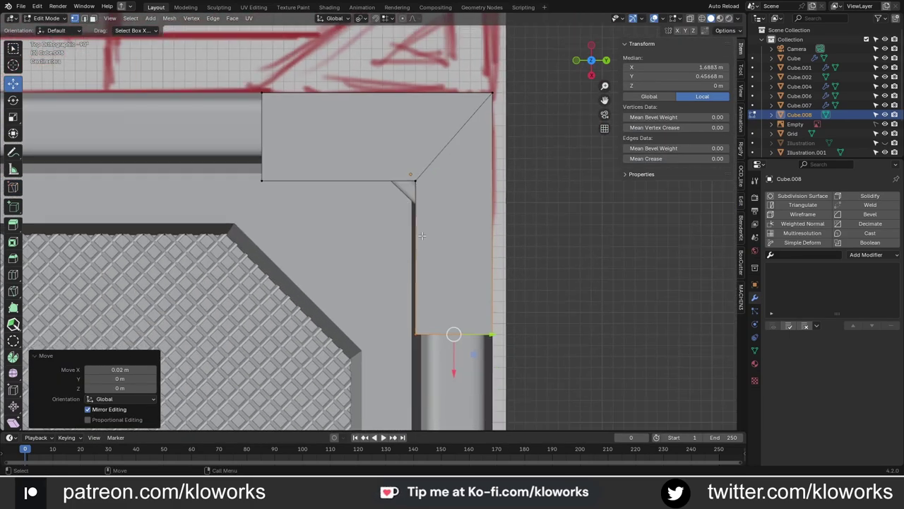
pyautogui.moveTo(300, 144)
pyautogui.mouseDown(button='middle')
pyautogui.moveTo(448, 221)
pyautogui.moveTo(433, 82)
pyautogui.mouseUp(button='middle')
# - Bevel the L piece's inner-corner vertex
pyautogui.press('KP_7')
pyautogui.click(428, 243)
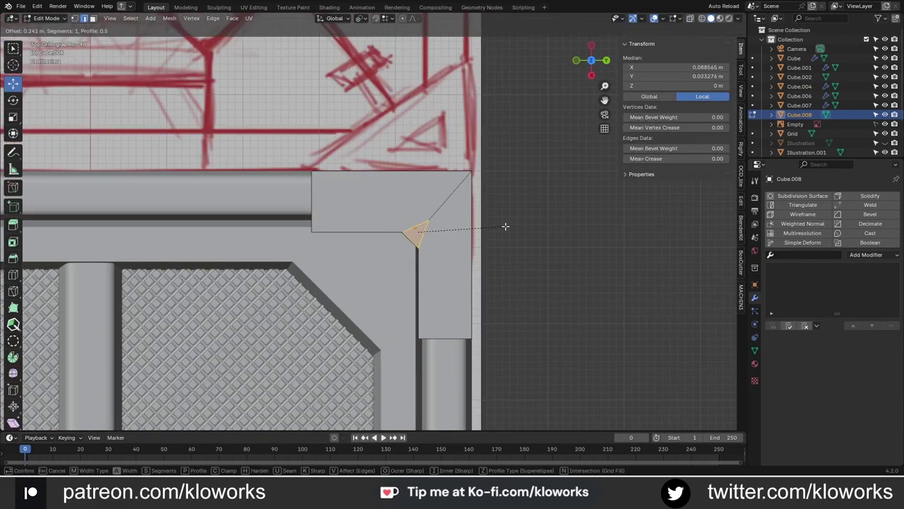
pyautogui.click(505, 226)
pyautogui.moveTo(505, 226)
pyautogui.mouseDown(button='middle')
pyautogui.moveTo(424, 207)
pyautogui.moveTo(495, 227)
pyautogui.mouseUp(button='middle')
# - Select the corner piece Cube.008 and isolate it in local view
pyautogui.press('Tab')
pyautogui.click(423, 207)
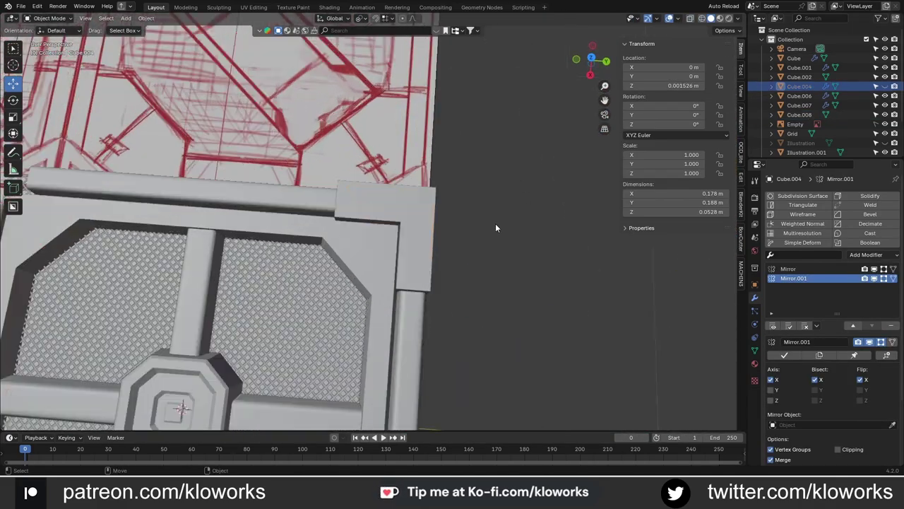
pyautogui.press('KP_7')
pyautogui.click(417, 233)
pyautogui.press('Tab')
pyautogui.click(418, 232)
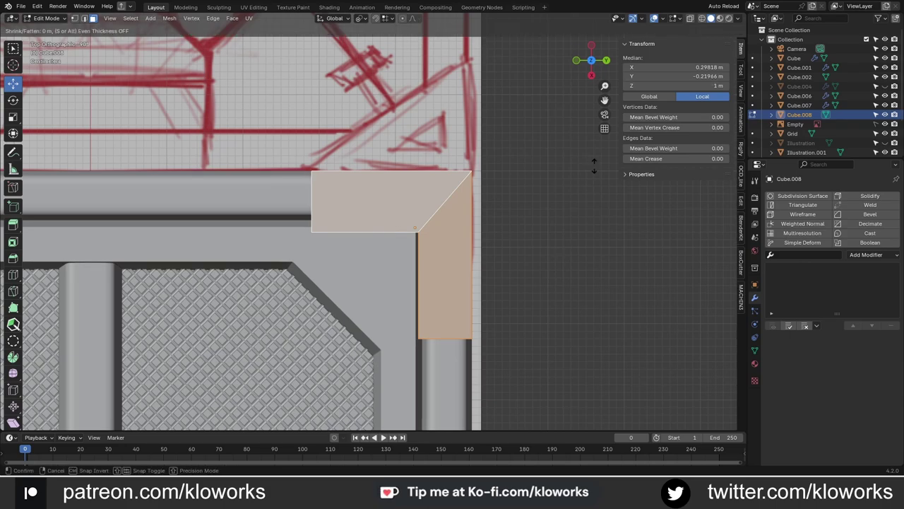
pyautogui.press('KP_Divide')
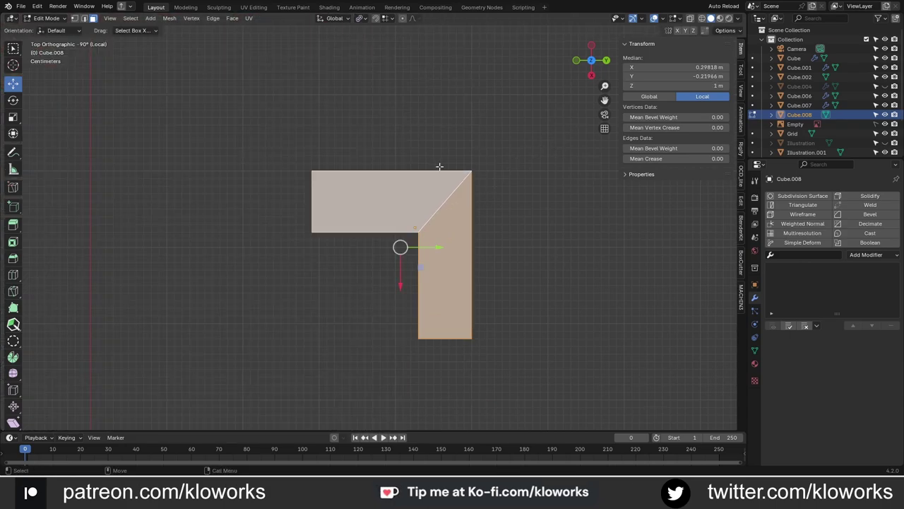
pyautogui.moveTo(440, 165); pyautogui.dragTo(452, 240, button='middle')
pyautogui.press('KP_7')
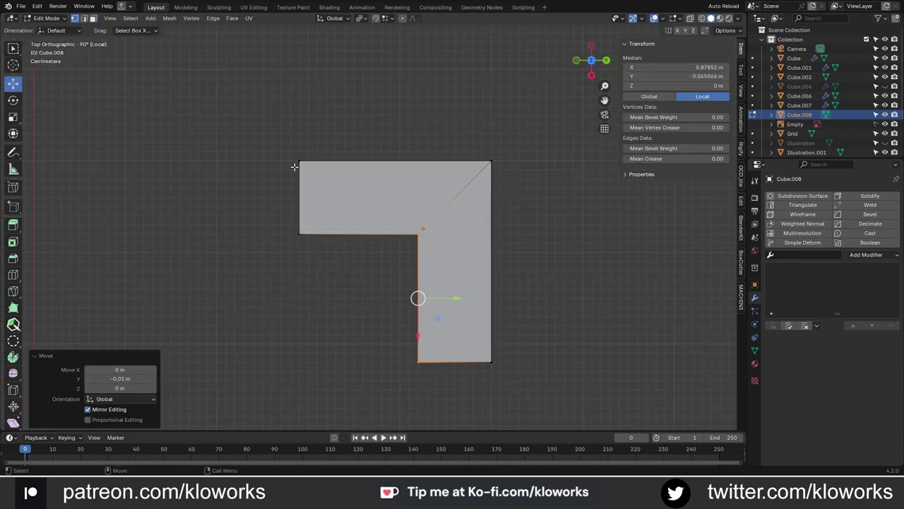
# - Inset the corner piece's top faces and clear the stray vertices
pyautogui.press('3')
pyautogui.click(378, 196)
pyautogui.press('i')
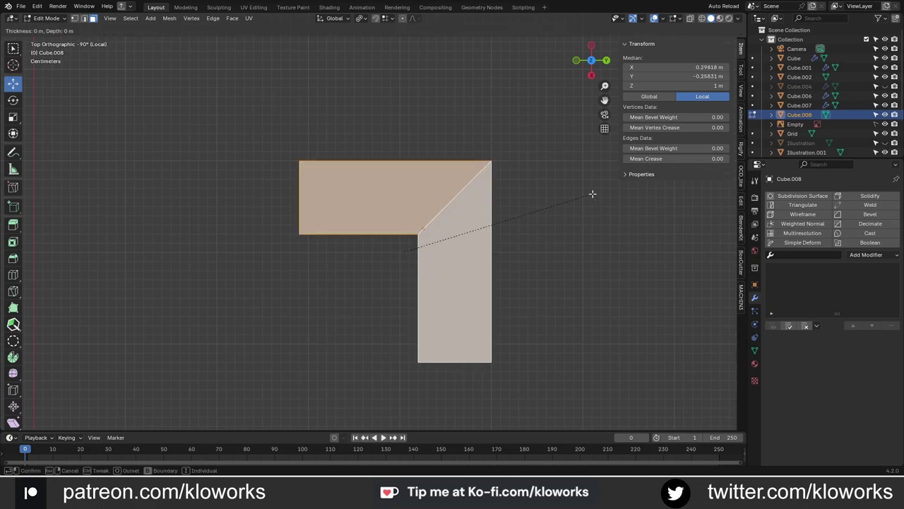
pyautogui.click(585, 198)
pyautogui.moveTo(585, 198); pyautogui.dragTo(418, 207, button='middle')
pyautogui.hotkey('alt', 'a')
pyautogui.press('KP_7')
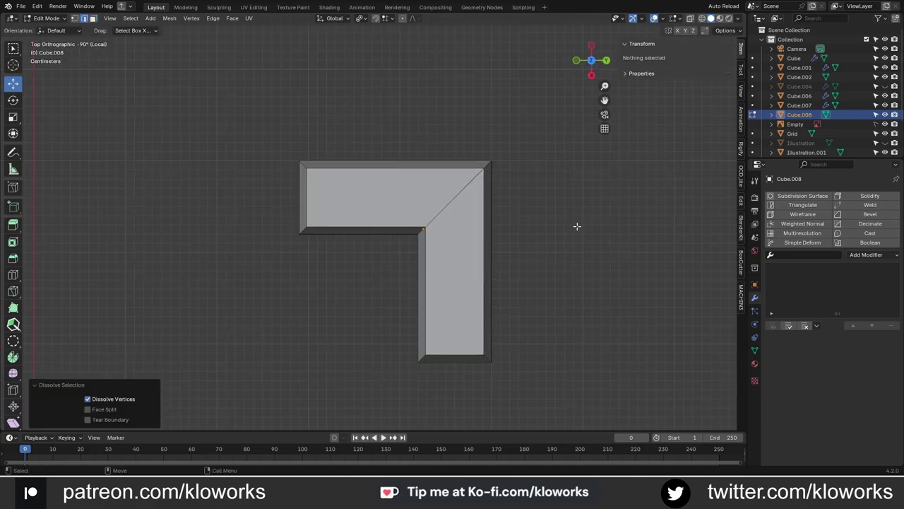
pyautogui.moveTo(578, 227); pyautogui.dragTo(382, 269, button='middle')
pyautogui.press('KP_Divide')
# - Bevel the outer corner edge and adjust the bevel width
pyautogui.click(383, 262)
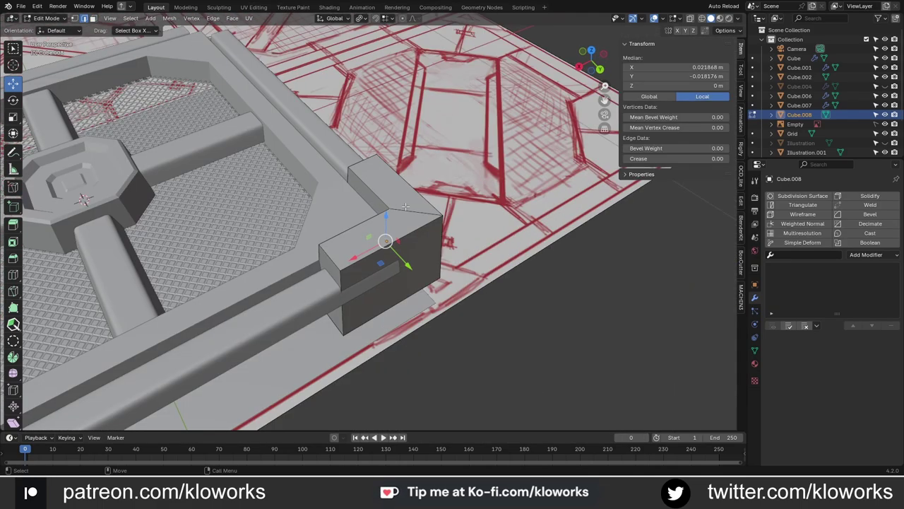
pyautogui.press('KP_7')
pyautogui.hotkey('ctrl', 'b')
pyautogui.moveTo(556, 165); pyautogui.dragTo(545, 151, button='middle')
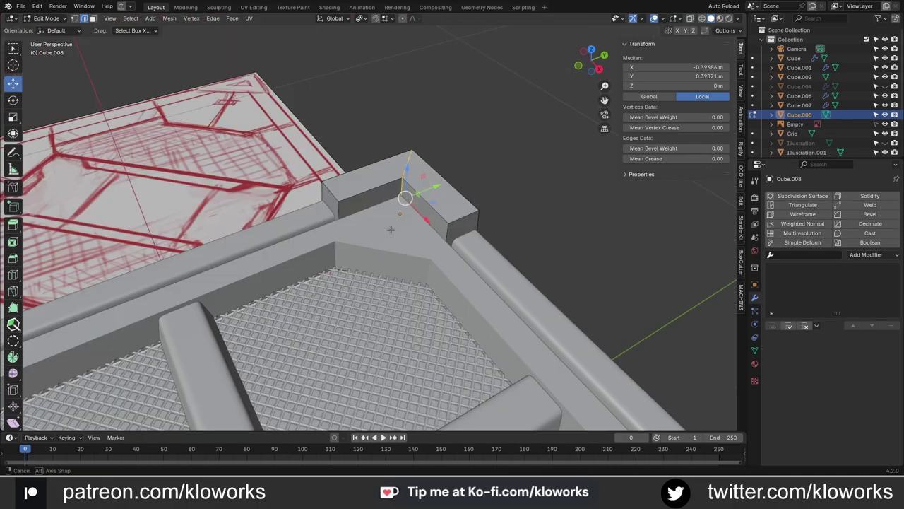
pyautogui.click(535, 149)
pyautogui.press('KP_7')
pyautogui.click(122, 276)
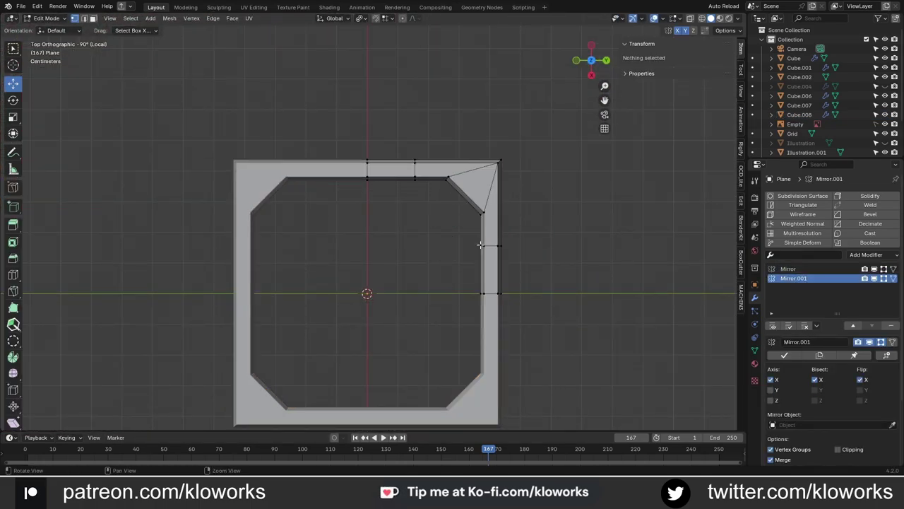
# - Chamfer the frame's corner vertex with a Ctrl+Shift+B vertex bevel
pyautogui.click(457, 198)
pyautogui.hotkey('ctrl', 'shift', 'b')
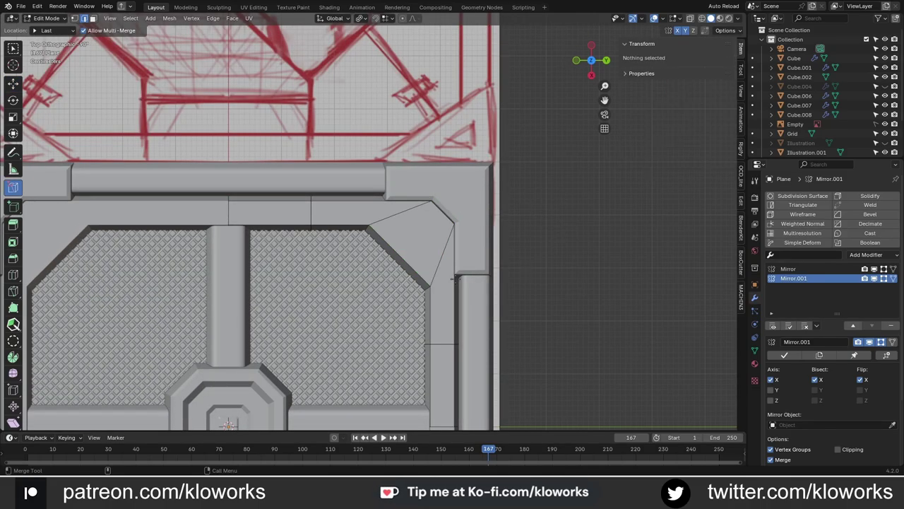
pyautogui.press('Tab')
pyautogui.scroll(1, 502, 296)
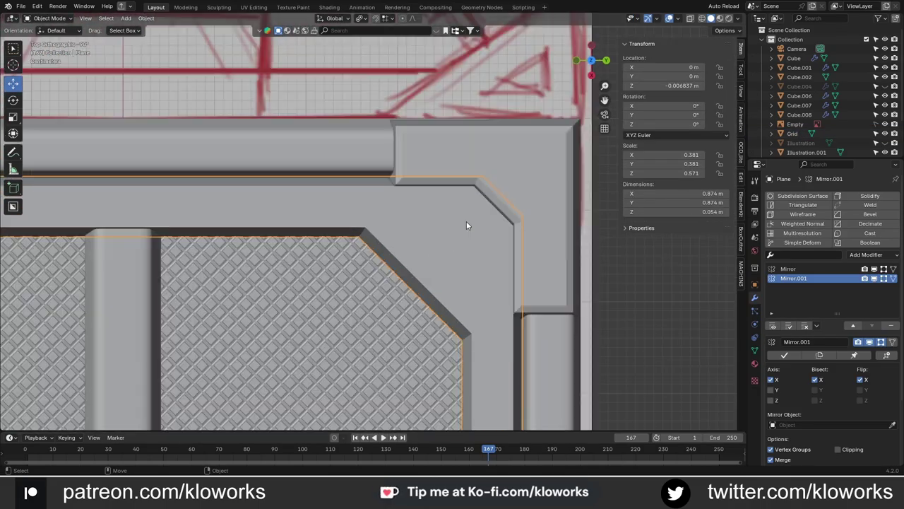
pyautogui.moveTo(466, 224)
pyautogui.mouseDown(button='middle')
pyautogui.moveTo(474, 278)
pyautogui.moveTo(461, 264)
pyautogui.moveTo(372, 284)
pyautogui.mouseUp(button='middle')
# - Inspect the cross bar mesh's faces in Edit Mode
pyautogui.click(462, 265)
pyautogui.press('Tab')
pyautogui.moveTo(550, 257)
pyautogui.mouseDown(button='middle')
pyautogui.moveTo(546, 328)
pyautogui.moveTo(432, 333)
pyautogui.moveTo(365, 223)
pyautogui.mouseUp(button='middle')
pyautogui.scroll(-3, 546, 328)
pyautogui.press('3')
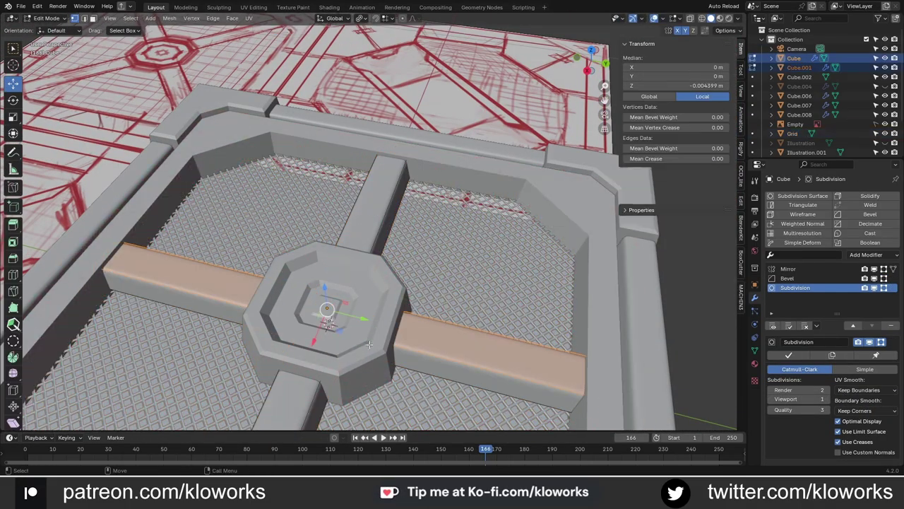
pyautogui.moveTo(328, 385)
pyautogui.mouseDown(button='middle')
pyautogui.moveTo(424, 283)
pyautogui.moveTo(570, 244)
pyautogui.moveTo(385, 233)
pyautogui.moveTo(426, 268)
pyautogui.mouseUp(button='middle')
pyautogui.press('Tab')
# - Select Plane.002 from the overlapping objects along the frame's top edge
pyautogui.scroll(3, 364, 245)
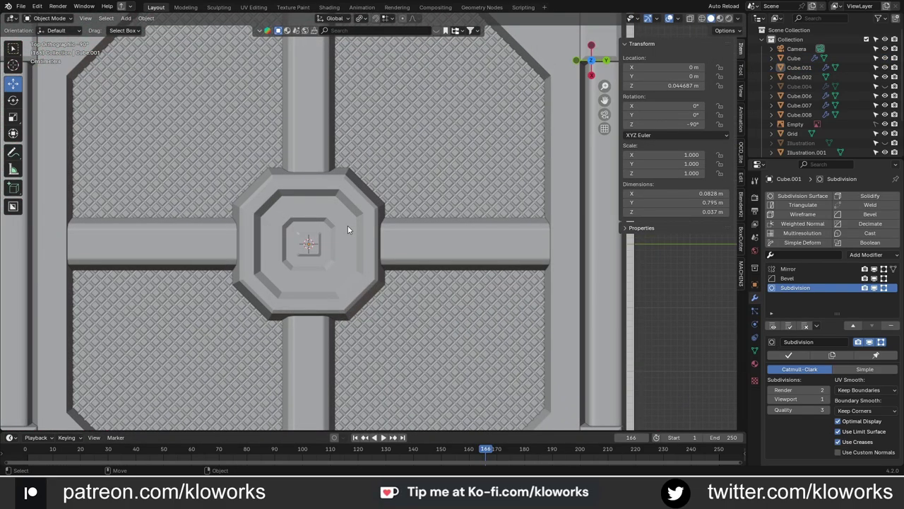
pyautogui.scroll(2, 344, 179)
pyautogui.keyDown('shift'); pyautogui.moveTo(344, 178); pyautogui.dragTo(455, 93, button='middle'); pyautogui.keyUp('shift')
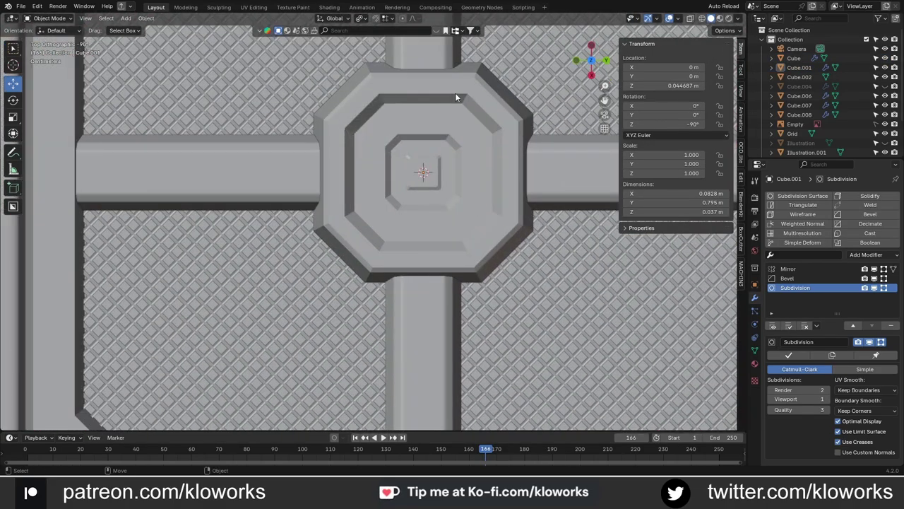
pyautogui.scroll(-4, 502, 158)
pyautogui.click(484, 158)
pyautogui.scroll(3, 386, 232)
pyautogui.scroll(3, 384, 221)
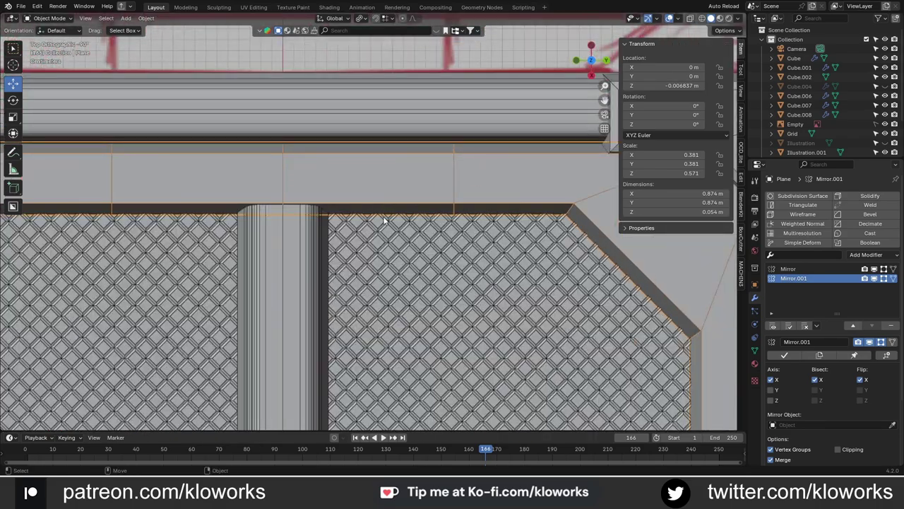
pyautogui.scroll(-4, 385, 221)
pyautogui.keyDown('alt'); pyautogui.click(482, 164); pyautogui.keyUp('alt')
pyautogui.click(482, 165)
# - Box-select the side strip vertices and separate them into a new object
pyautogui.scroll(2, 399, 189)
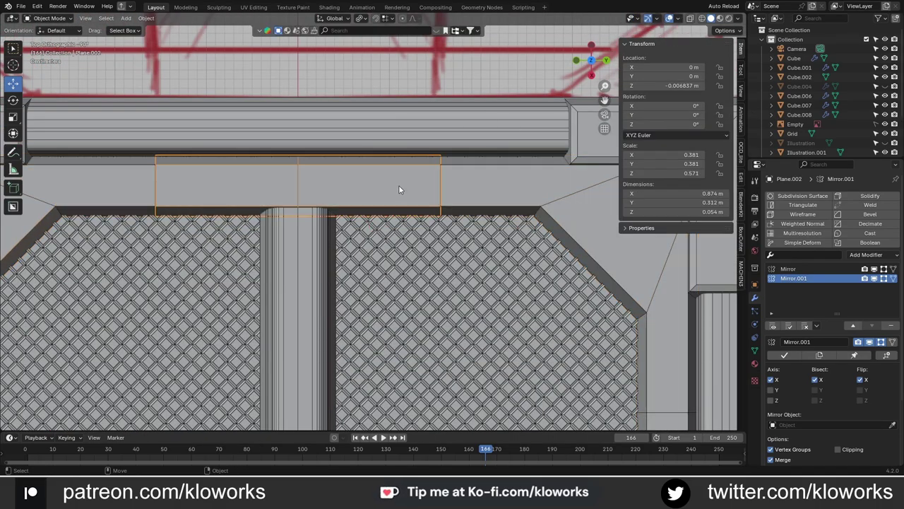
pyautogui.scroll(-2, 399, 189)
pyautogui.scroll(-2, 409, 188)
pyautogui.press('Tab')
pyautogui.moveTo(396, 192); pyautogui.dragTo(525, 258)
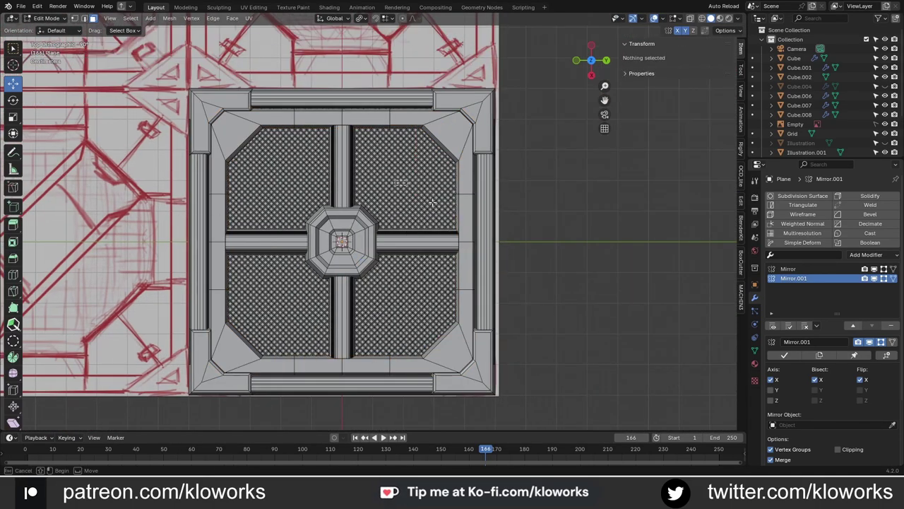
pyautogui.click(537, 219)
pyautogui.press('Tab')
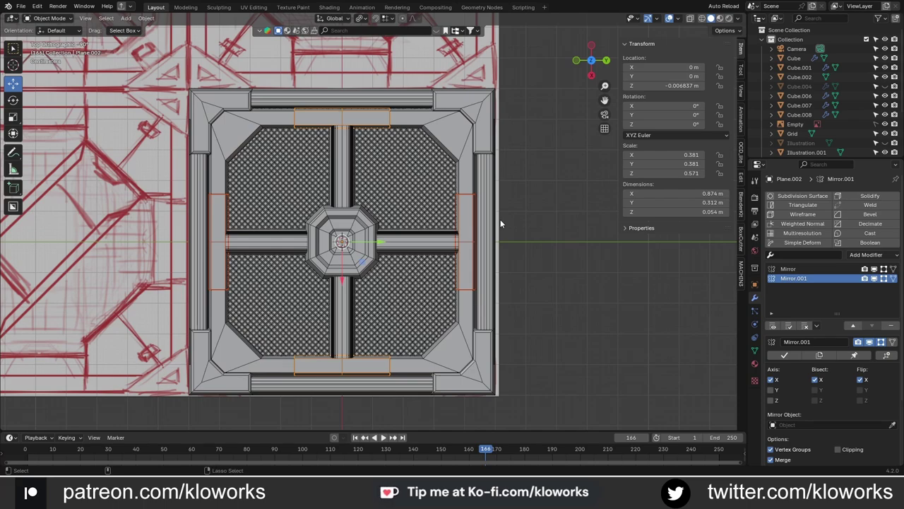
# - Apply the strip's mirrors and re-mirror it across X with MACHIN3
pyautogui.click(353, 126)
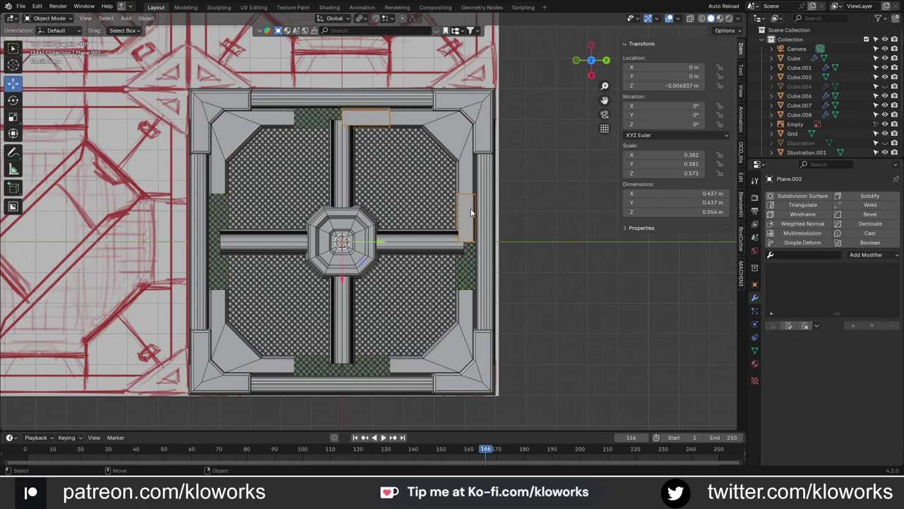
pyautogui.hotkey('shift', 'alt', 'x')
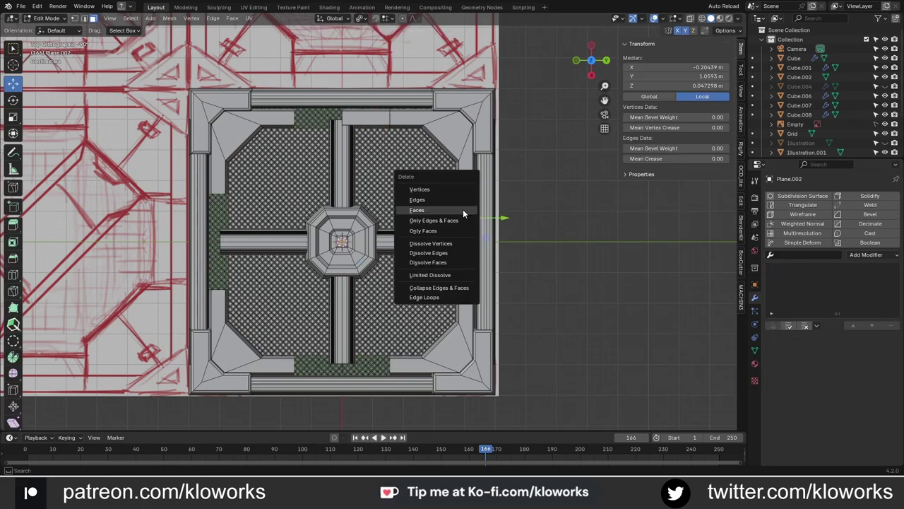
pyautogui.click(462, 209)
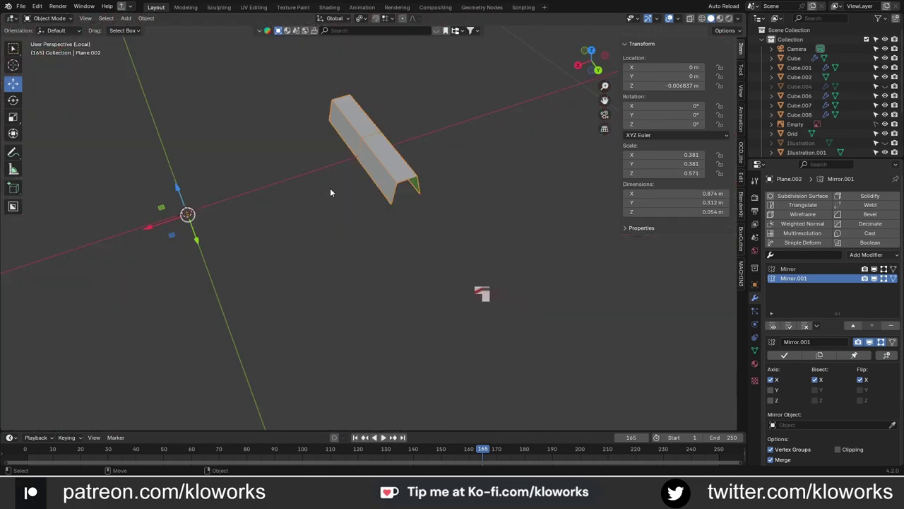
pyautogui.moveTo(331, 191)
pyautogui.mouseDown(button='middle')
pyautogui.moveTo(410, 229)
pyautogui.moveTo(368, 327)
pyautogui.mouseUp(button='middle')
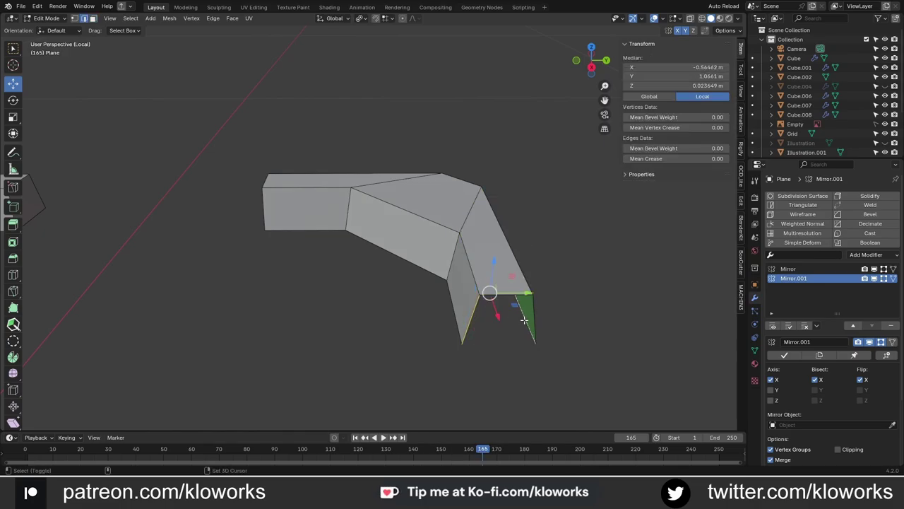
# - Merge the stray vertex into the corner vertex and confirm the knife cut on the bent piece
pyautogui.moveTo(464, 359)
pyautogui.mouseDown(button='middle')
pyautogui.moveTo(503, 303)
pyautogui.moveTo(186, 135)
pyautogui.mouseUp(button='middle')
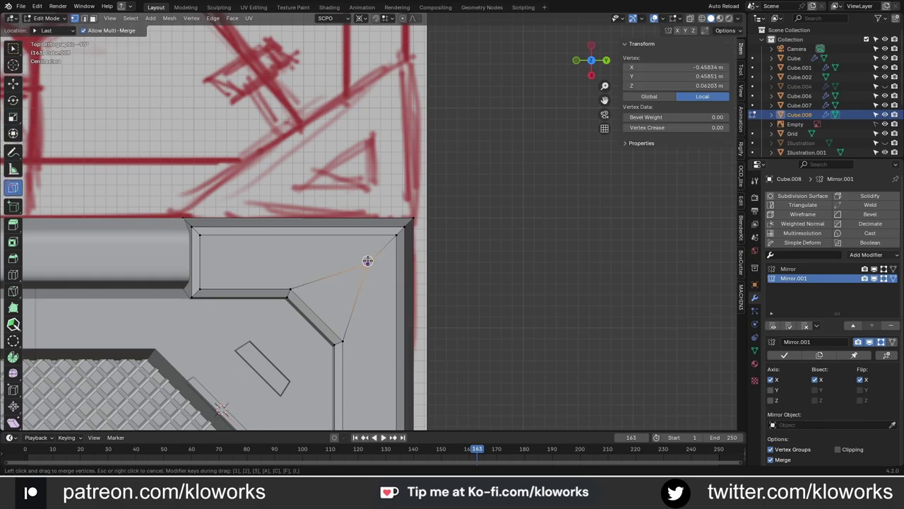
pyautogui.moveTo(367, 260); pyautogui.dragTo(397, 235)
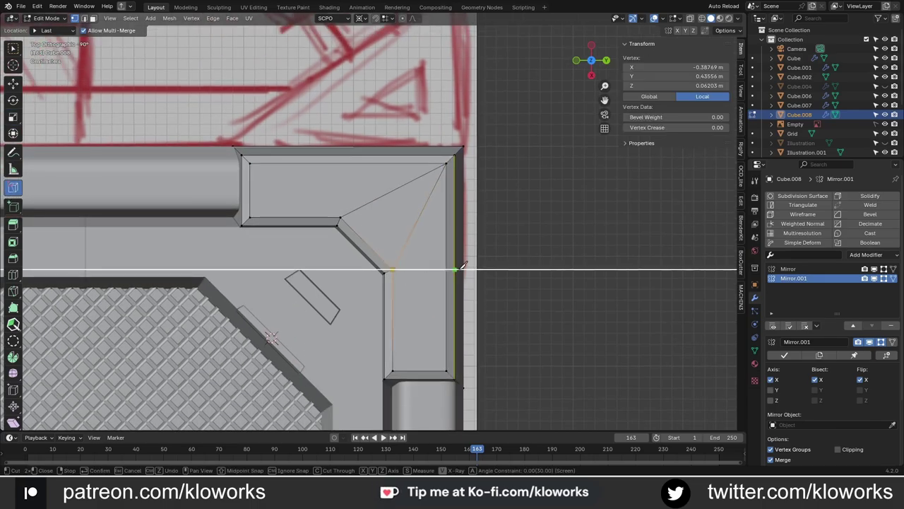
pyautogui.moveTo(460, 266)
pyautogui.mouseDown(button='middle')
pyautogui.moveTo(481, 309)
pyautogui.moveTo(339, 214)
pyautogui.mouseUp(button='middle')
pyautogui.press('Return')
# - Isolate the corner bracket in local view and select the L piece's top edge
pyautogui.moveTo(344, 146); pyautogui.dragTo(358, 228, button='middle')
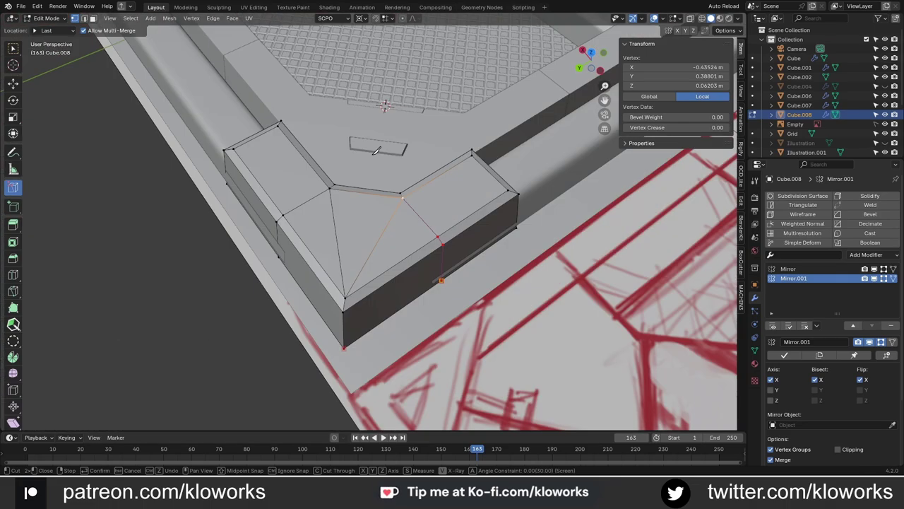
pyautogui.press('KP_Divide')
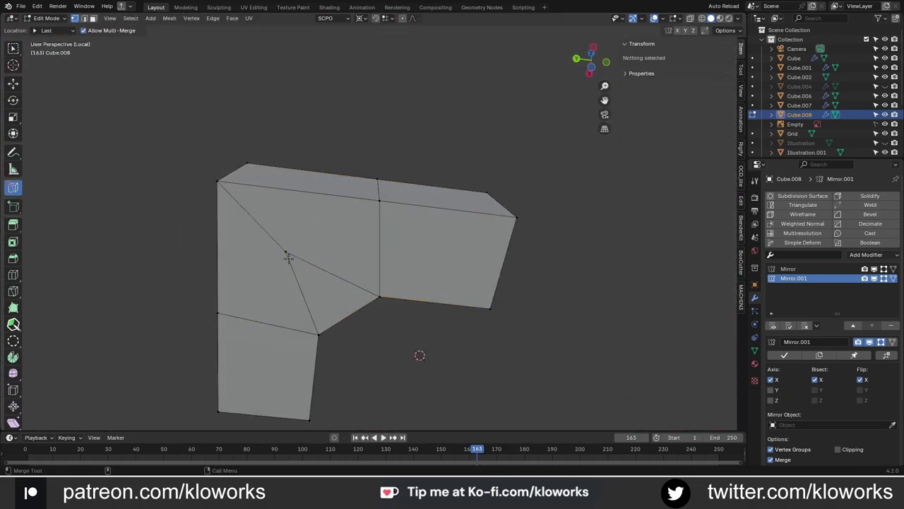
pyautogui.moveTo(291, 282)
pyautogui.mouseDown(button='middle')
pyautogui.moveTo(319, 309)
pyautogui.moveTo(418, 251)
pyautogui.mouseUp(button='middle')
pyautogui.scroll(-4, 319, 308)
pyautogui.press('w')
pyautogui.click(417, 205)
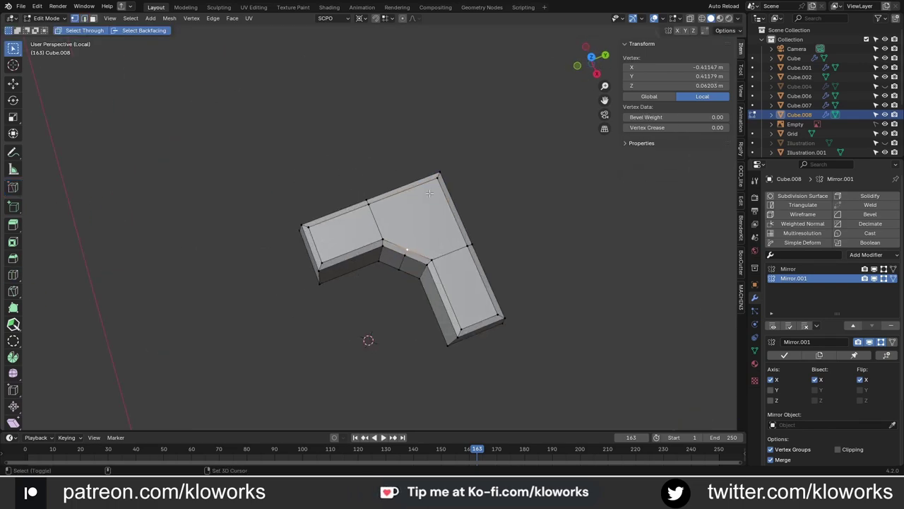
# - Slide a new edge loop across the L piece from the top-down view
pyautogui.moveTo(428, 193)
pyautogui.mouseDown(button='middle')
pyautogui.moveTo(347, 188)
pyautogui.moveTo(372, 103)
pyautogui.mouseUp(button='middle')
pyautogui.press('KP_7')
pyautogui.hotkey('shift', 'space')
pyautogui.press('s')
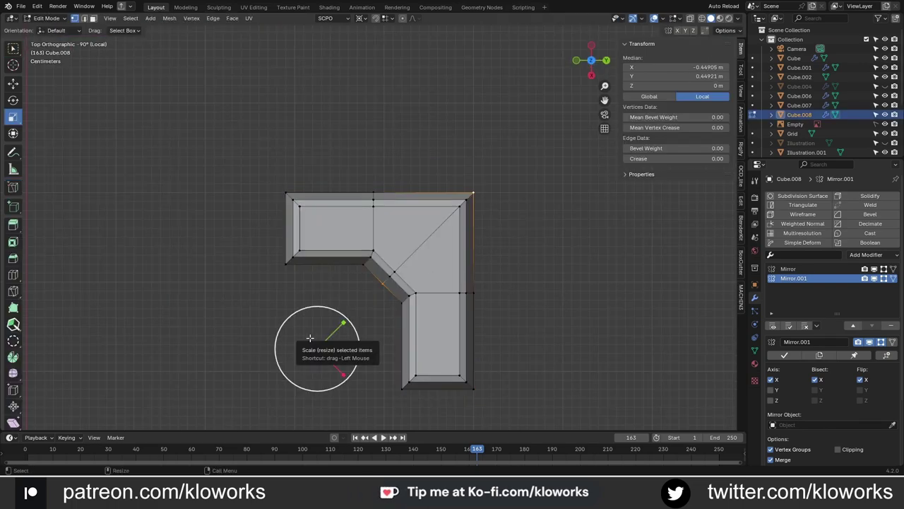
pyautogui.keyDown('shift'); pyautogui.moveTo(309, 338); pyautogui.dragTo(325, 280, button='middle'); pyautogui.keyUp('shift')
pyautogui.scroll(-1, 476, 279)
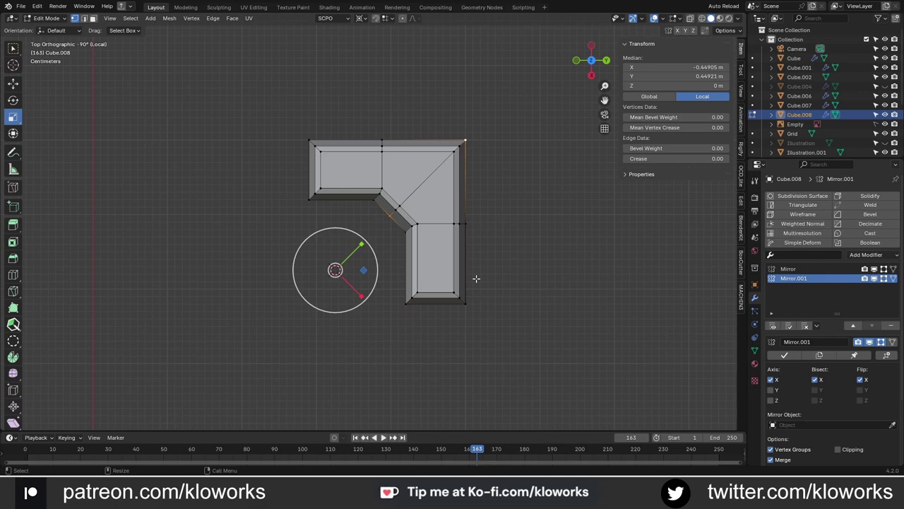
pyautogui.click(355, 159)
pyautogui.scroll(3, 333, 160)
pyautogui.keyDown('shift'); pyautogui.moveTo(356, 138); pyautogui.dragTo(359, 224, button='middle'); pyautogui.keyUp('shift')
# - Scale the edge loop along Y twice to trim the L piece's proportions
pyautogui.hotkey('shift', 'space')
pyautogui.press('g')
pyautogui.click(361, 18)
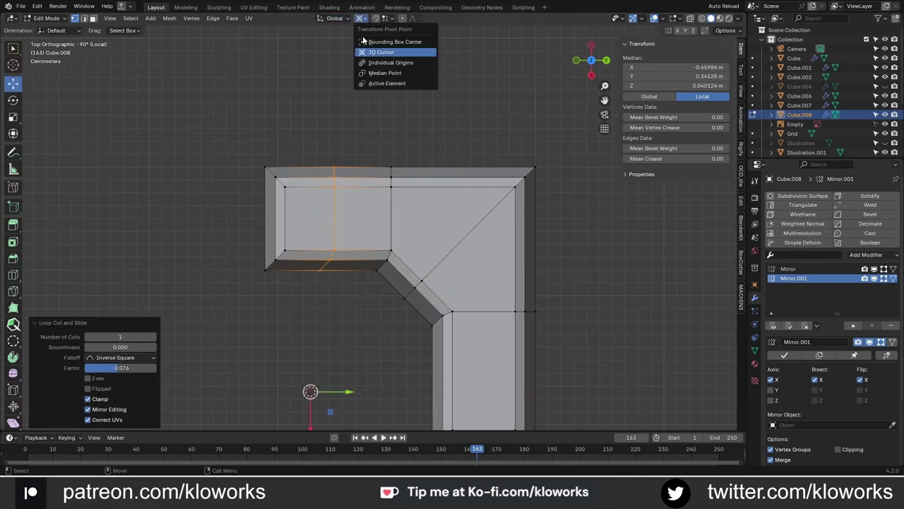
pyautogui.click(351, 220)
pyautogui.scroll(2, 313, 226)
pyautogui.press('s')
pyautogui.press('y')
pyautogui.click(313, 217)
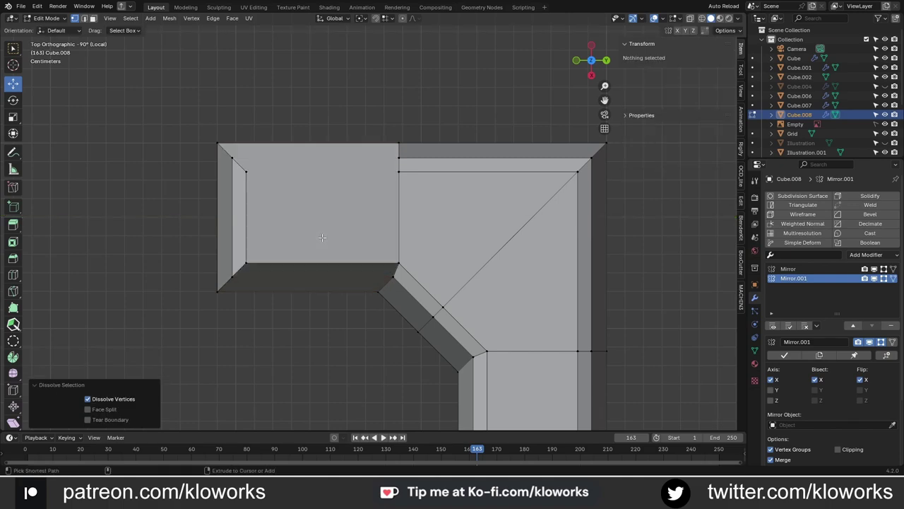
# - Dissolve the leftover vertices and leave Edit Mode on the corner cap
pyautogui.press('Tab')
pyautogui.scroll(-2, 379, 231)
pyautogui.scroll(-2, 377, 222)
pyautogui.scroll(3, 226, 179)
# - Add an 8-sided cylinder and scale it down to 0.2
pyautogui.scroll(-4, 226, 179)
pyautogui.click(226, 179)
pyautogui.hotkey('shift', 'a')
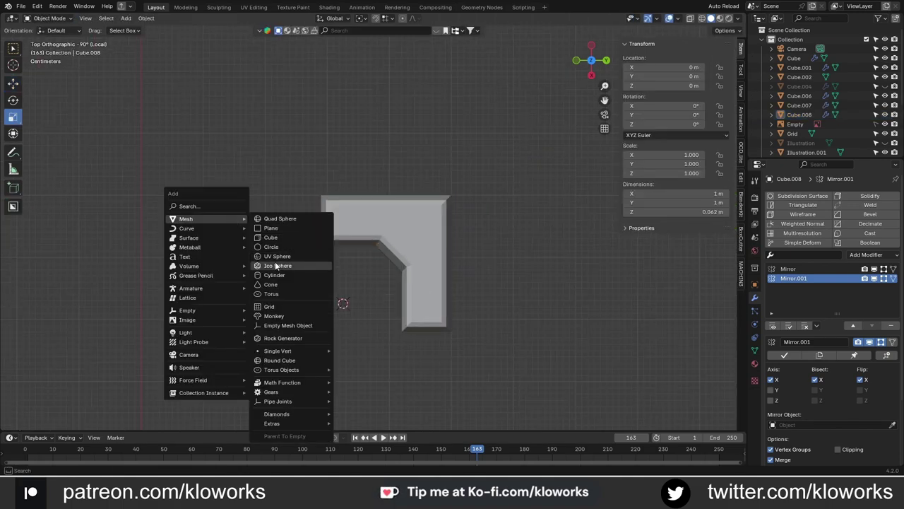
pyautogui.click(282, 275)
pyautogui.click(125, 309)
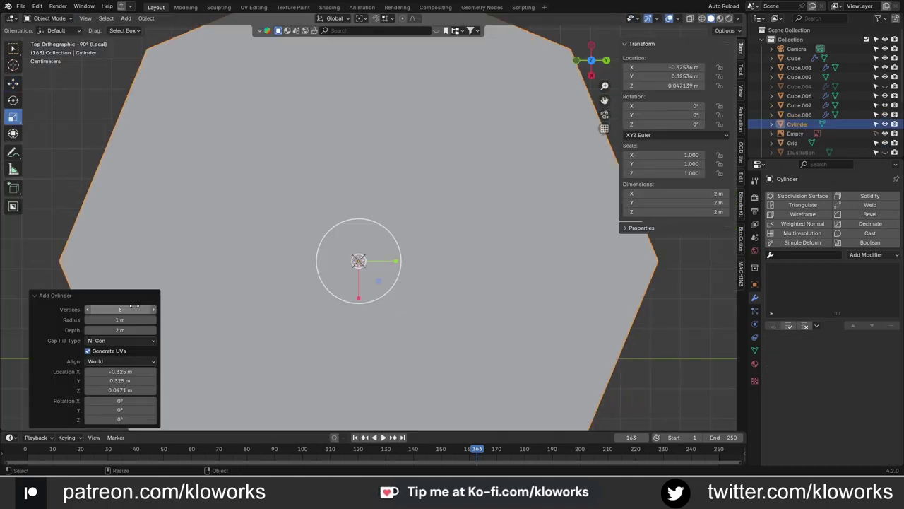
pyautogui.scroll(-5, 313, 275)
pyautogui.scroll(4, 313, 275)
pyautogui.write('s.2')
pyautogui.press('Return')
# - Move the cylinder along X with adjusted snapping into place over the corner piece
pyautogui.press('g')
pyautogui.press('x')
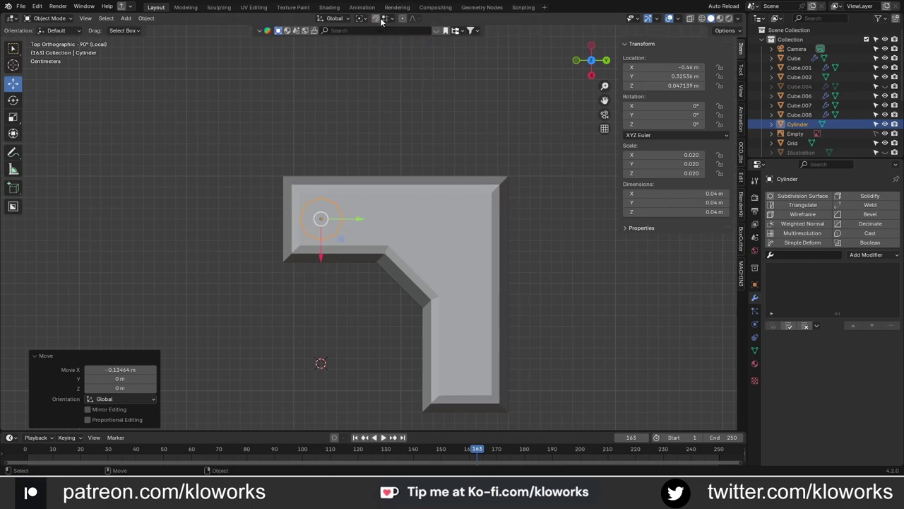
pyautogui.click(385, 17)
pyautogui.click(353, 83)
pyautogui.press('g')
pyautogui.scroll(3, 281, 204)
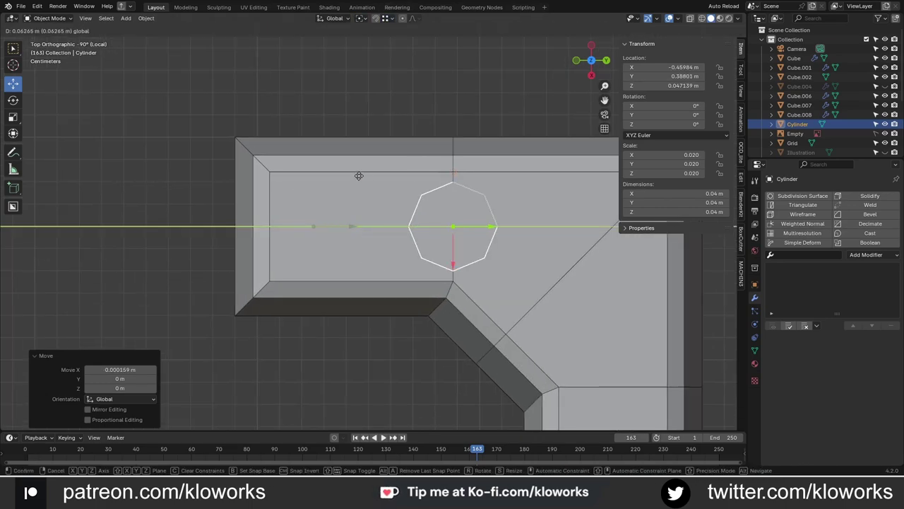
pyautogui.click(359, 175)
# - Shrink the cylinder further and raise it along Z
pyautogui.moveTo(359, 175); pyautogui.dragTo(409, 141, button='middle')
pyautogui.press('s')
pyautogui.click(450, 196)
pyautogui.press('g')
pyautogui.press('z')
pyautogui.click(436, 218)
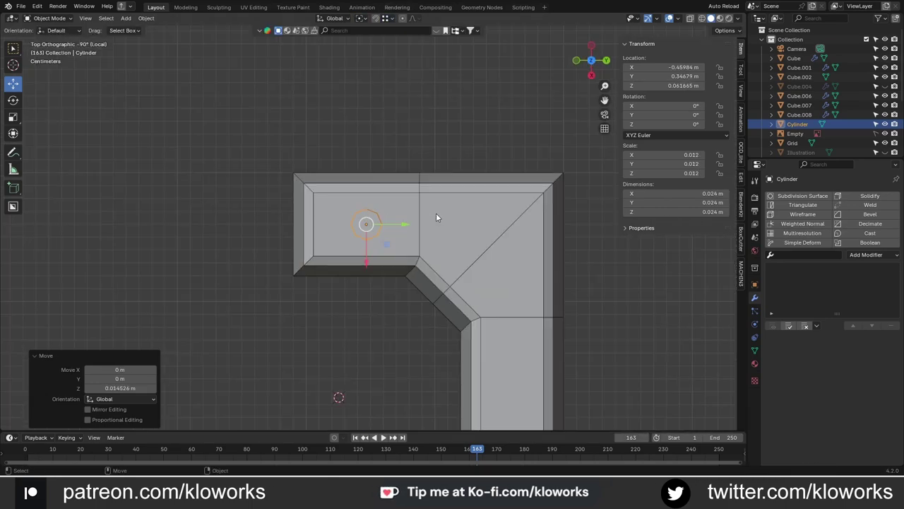
pyautogui.scroll(-2, 436, 217)
pyautogui.scroll(3, 442, 269)
# - Duplicate the cylinder along Y into the L's lower arm
pyautogui.hotkey('shift', 'd')
pyautogui.press('y')
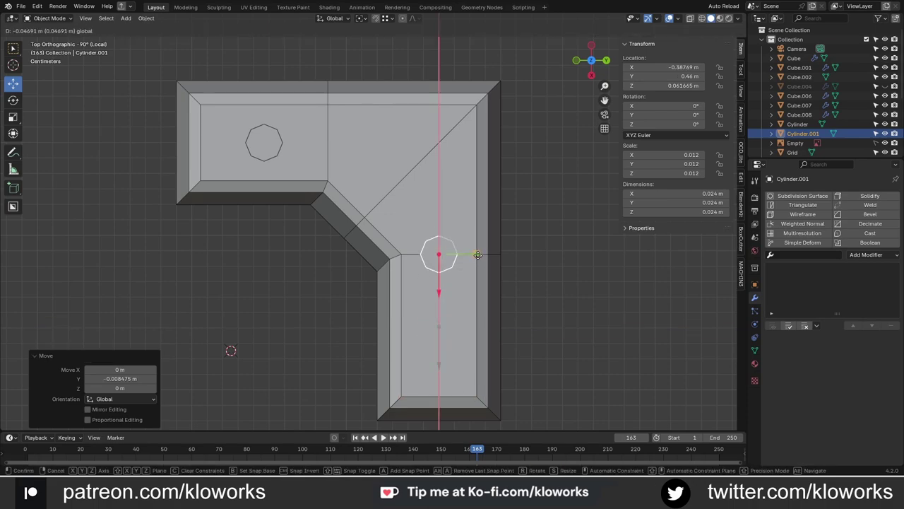
pyautogui.click(478, 255)
pyautogui.scroll(-2, 429, 257)
pyautogui.scroll(2, 428, 258)
pyautogui.scroll(-3, 525, 243)
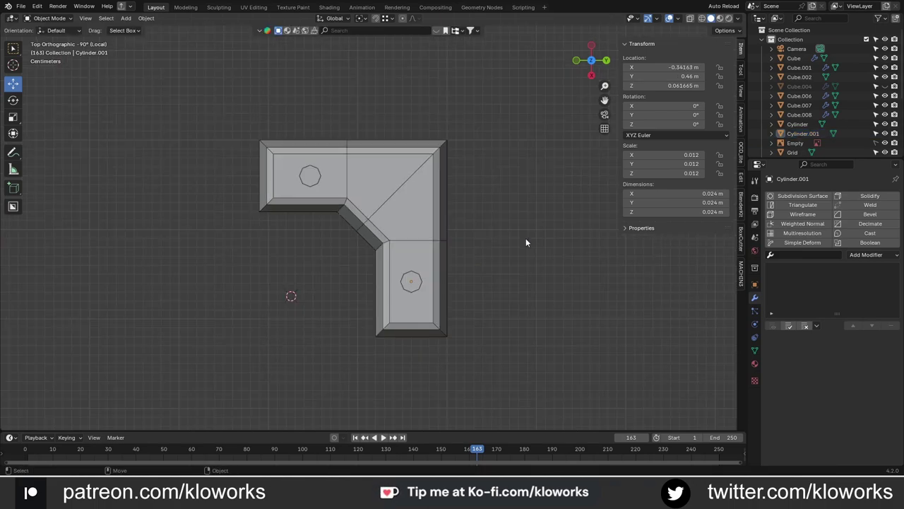
pyautogui.scroll(3, 501, 216)
pyautogui.scroll(-3, 501, 216)
pyautogui.scroll(2, 501, 216)
# - Reposition the second cylinder onto the lower arm with changed snapping settings
pyautogui.click(803, 134)
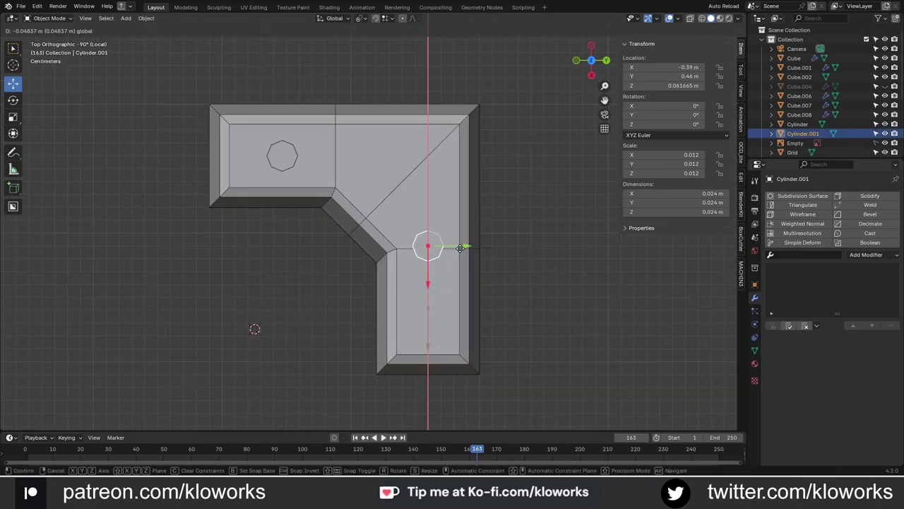
pyautogui.click(460, 247)
pyautogui.click(404, 18)
pyautogui.click(373, 89)
pyautogui.press('g')
pyautogui.click(448, 354)
pyautogui.scroll(-2, 491, 273)
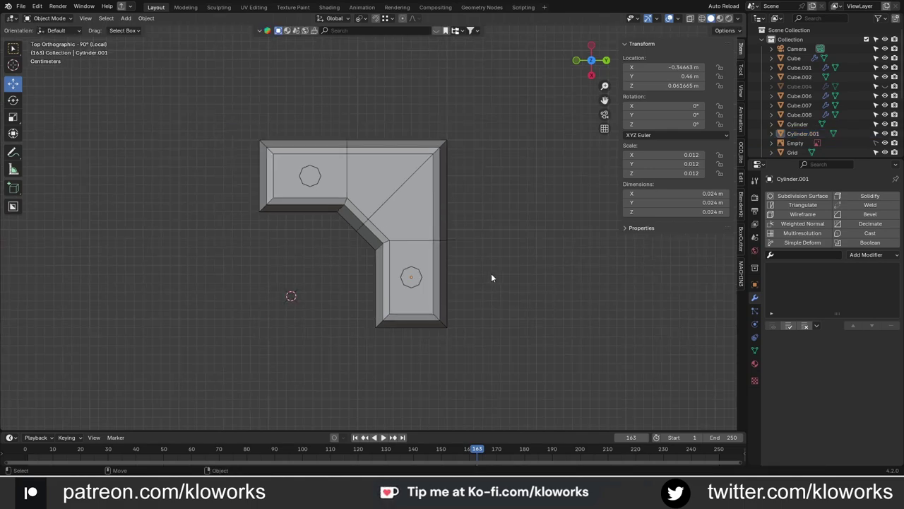
pyautogui.scroll(3, 518, 249)
# - Check the L-shaped piece in Edit Mode and recentre it in top view
pyautogui.click(521, 252)
pyautogui.press('Tab')
pyautogui.moveTo(524, 263); pyautogui.dragTo(495, 283, button='middle')
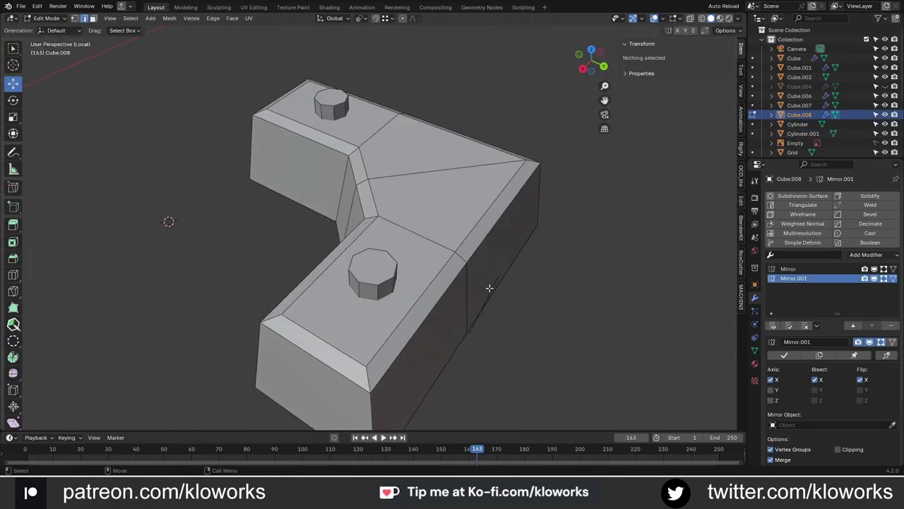
pyautogui.press('Tab')
pyautogui.press('KP_7')
pyautogui.keyDown('shift'); pyautogui.moveTo(513, 230); pyautogui.dragTo(521, 282, button='middle'); pyautogui.keyUp('shift')
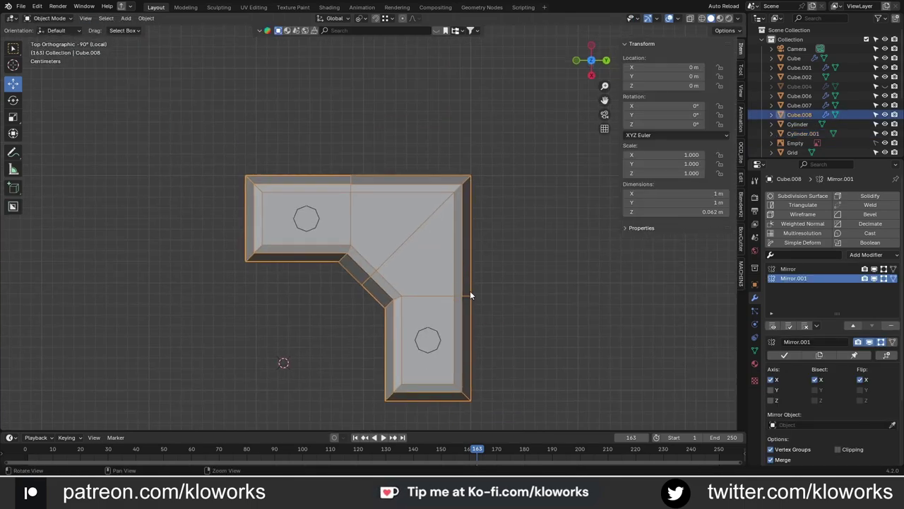
# - Add a Boolean Difference on Cube.008 using the two cylinders as cutters
pyautogui.click(306, 219)
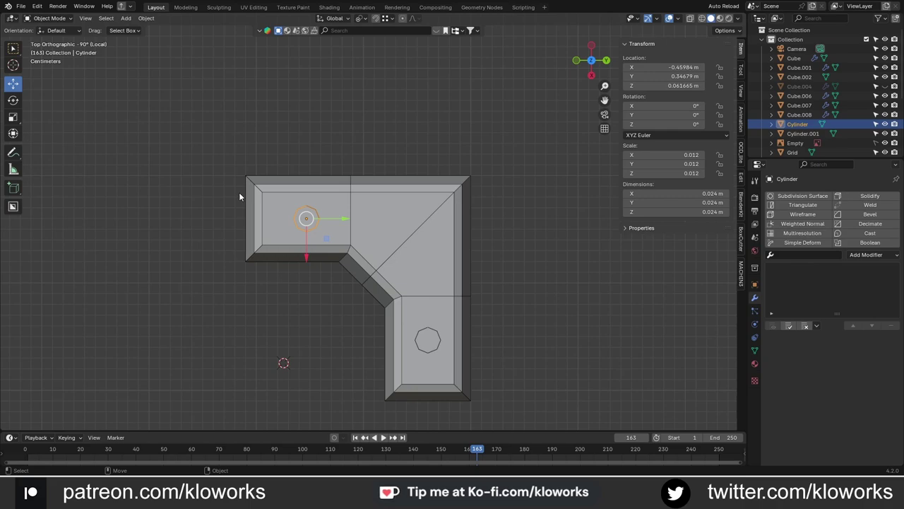
pyautogui.moveTo(339, 272); pyautogui.dragTo(367, 244, button='middle')
pyautogui.keyDown('shift'); pyautogui.click(340, 255); pyautogui.keyUp('shift')
pyautogui.hotkey('ctrl', '-')
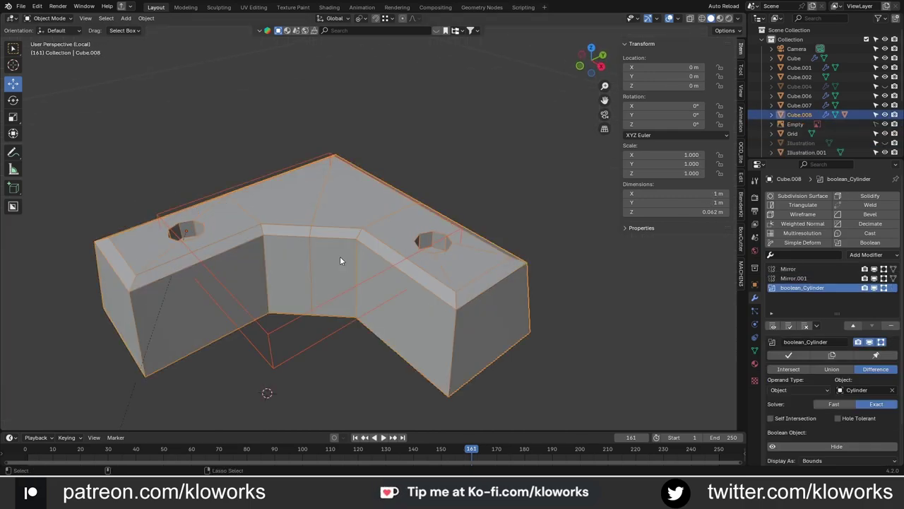
pyautogui.press('KP_7')
pyautogui.scroll(3, 424, 304)
pyautogui.moveTo(415, 324); pyautogui.dragTo(444, 174, button='middle')
# - Scale the cylinder cutters up in Edit Mode for larger holes, then exit local view
pyautogui.click(444, 174)
pyautogui.press('Tab')
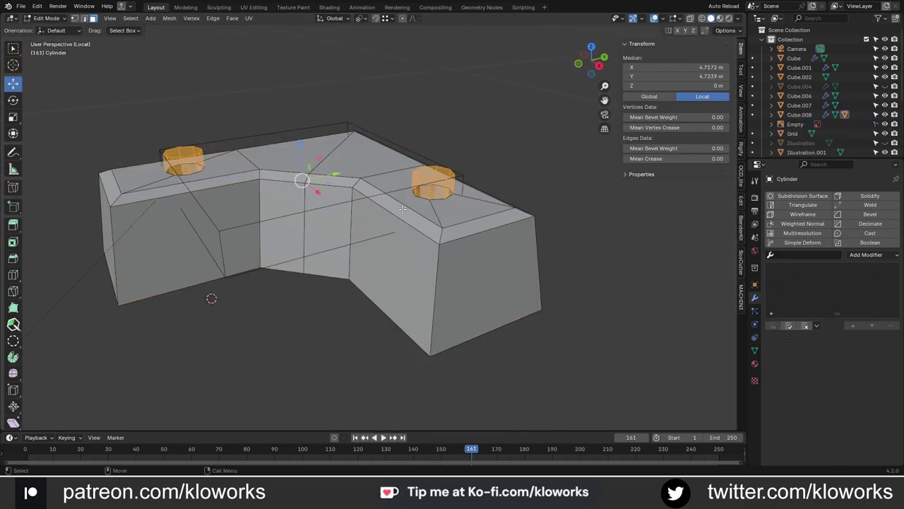
pyautogui.press('KP_7')
pyautogui.press('s')
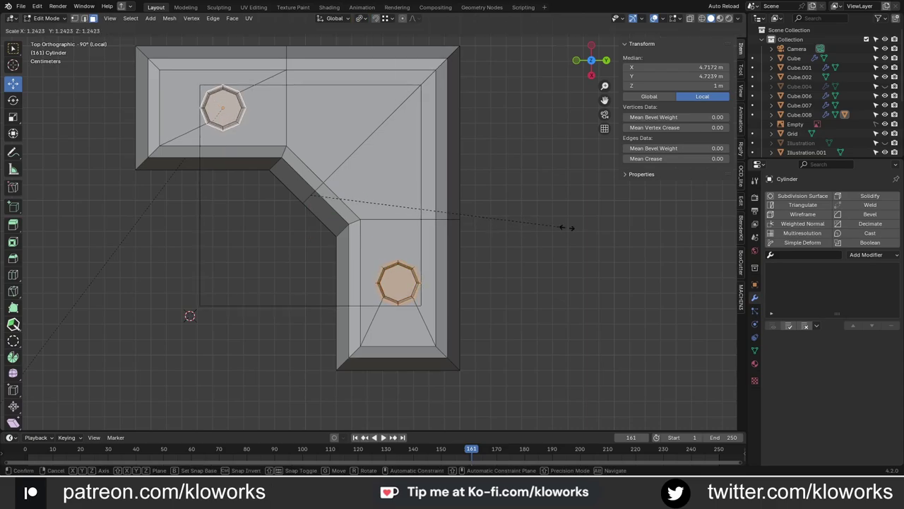
pyautogui.click(564, 227)
pyautogui.press('Tab')
pyautogui.scroll(-3, 478, 258)
pyautogui.moveTo(478, 257); pyautogui.dragTo(415, 255, button='middle')
pyautogui.press('KP_Divide')
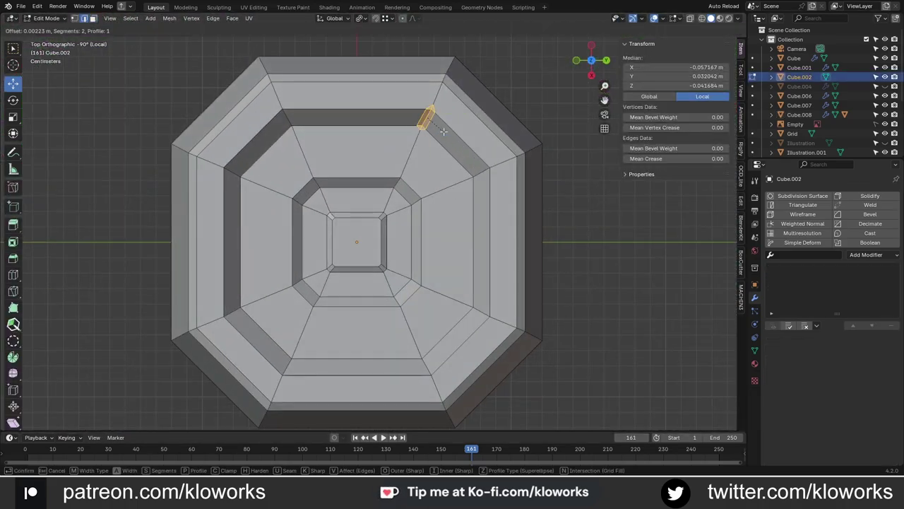
# - Bevel the eight outer octagon corner edges, then the inner ring's corners, with multi-segment bevels
pyautogui.click(459, 135)
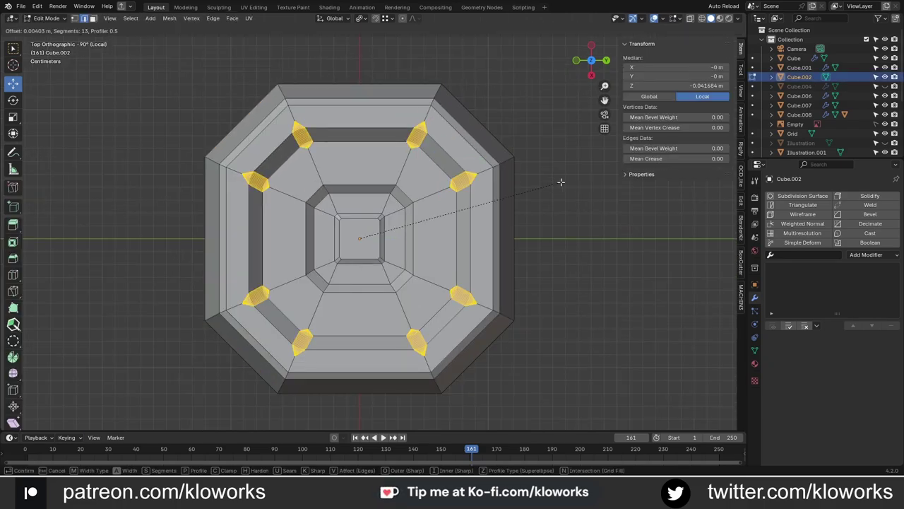
pyautogui.click(565, 195)
pyautogui.moveTo(540, 262)
pyautogui.mouseDown(button='middle')
pyautogui.moveTo(413, 198)
pyautogui.moveTo(516, 109)
pyautogui.mouseUp(button='middle')
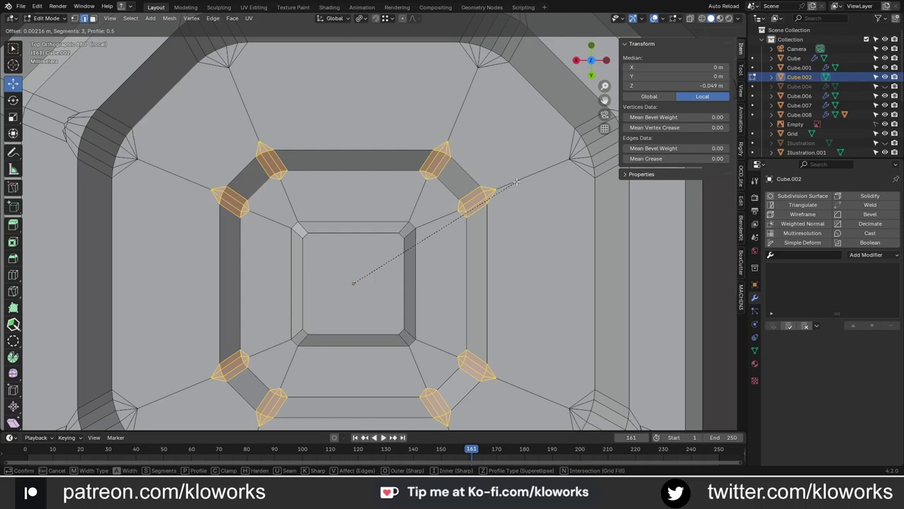
pyautogui.click(516, 185)
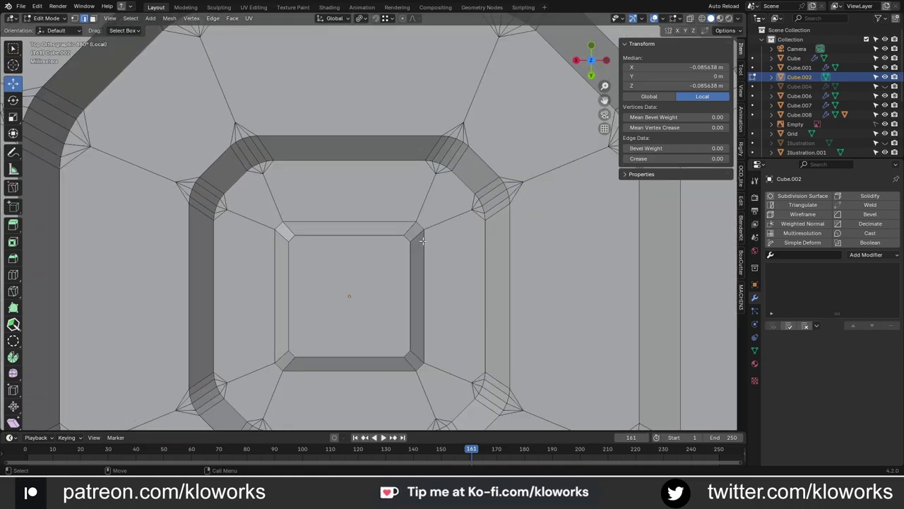
pyautogui.moveTo(349, 299); pyautogui.dragTo(378, 245, button='middle')
# - Separate the boss's inner square face into Cube.003 and raise it on Z
pyautogui.click(370, 223)
pyautogui.press('KP_Decimal')
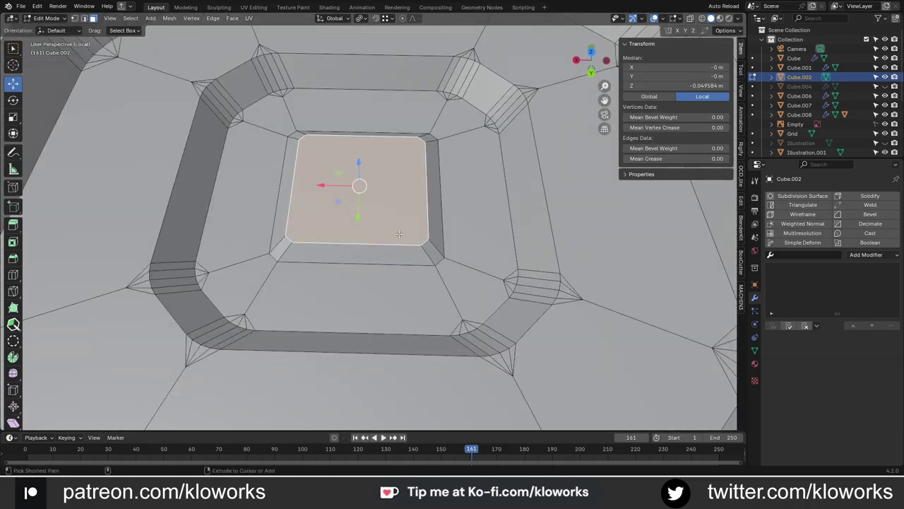
pyautogui.click(437, 233)
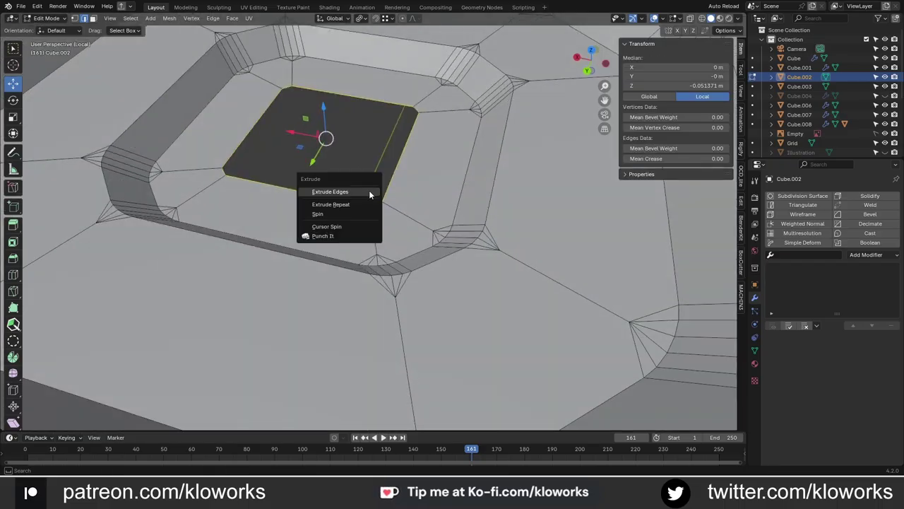
pyautogui.press('g')
pyautogui.scroll(-5, 414, 176)
pyautogui.moveTo(414, 176); pyautogui.dragTo(395, 234, button='middle')
pyautogui.click(364, 287)
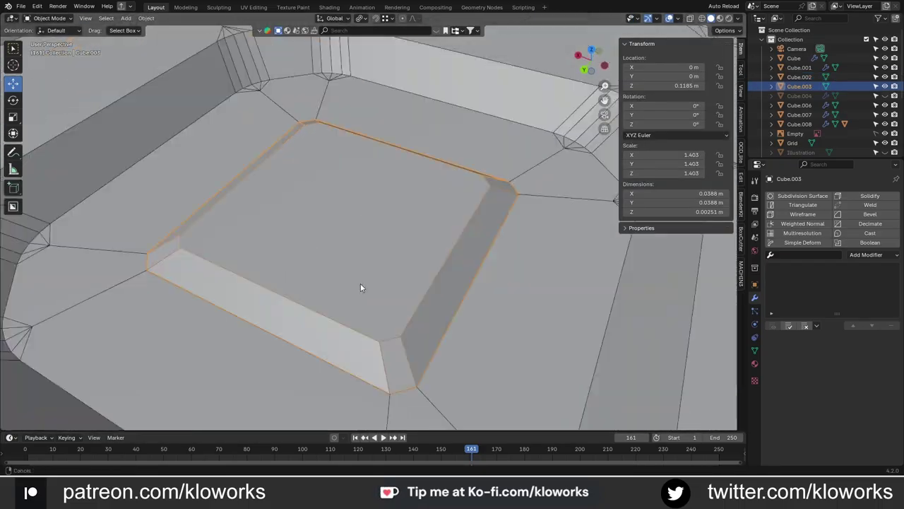
pyautogui.moveTo(363, 287); pyautogui.dragTo(339, 301, button='middle')
pyautogui.click(339, 301)
pyautogui.press('Tab')
# - Apply Shade Auto Smooth at 30° to the octagonal boss Cube.002
pyautogui.scroll(-5, 394, 257)
pyautogui.moveTo(393, 257); pyautogui.dragTo(403, 264, button='middle')
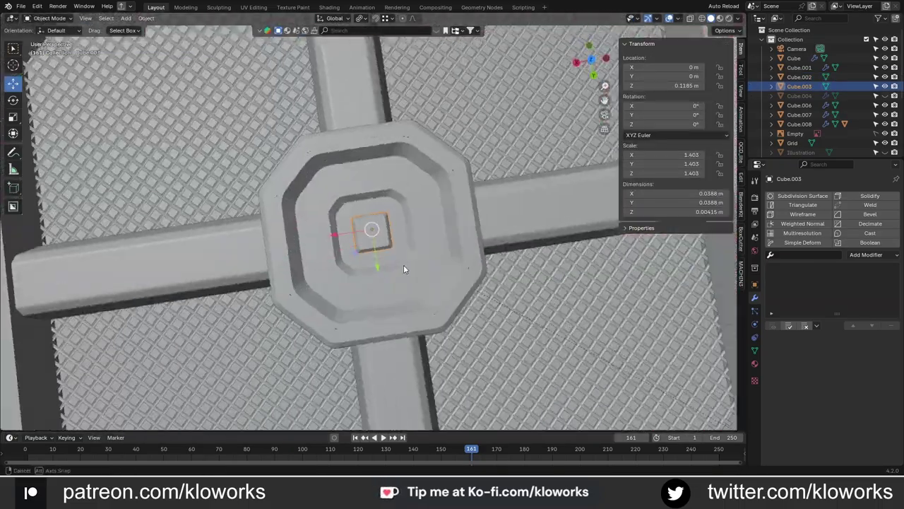
pyautogui.click(404, 265)
pyautogui.rightClick(369, 152)
pyautogui.click(369, 152)
pyautogui.moveTo(354, 226)
pyautogui.mouseDown(button='middle')
pyautogui.moveTo(499, 219)
pyautogui.moveTo(418, 157)
pyautogui.mouseUp(button='middle')
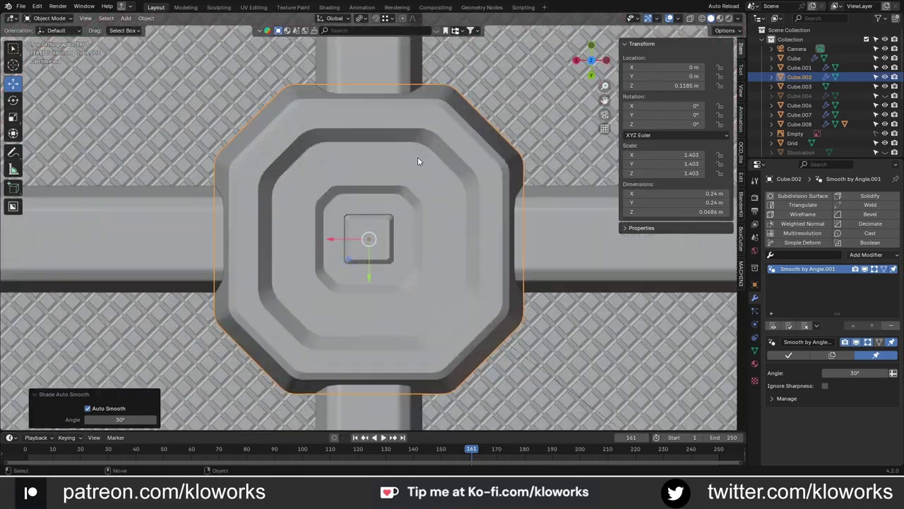
pyautogui.scroll(4, 448, 278)
pyautogui.scroll(-3, 448, 278)
pyautogui.scroll(-2, 460, 272)
# - Enter Edit Mode on the boss and recentre it in a tilted view
pyautogui.moveTo(431, 217)
pyautogui.keyDown('shift'); pyautogui.mouseDown(button='middle')
pyautogui.moveTo(405, 271)
pyautogui.moveTo(434, 322)
pyautogui.moveTo(381, 279)
pyautogui.moveTo(386, 267)
pyautogui.moveTo(459, 297)
pyautogui.mouseUp(button='middle'); pyautogui.keyUp('shift')
pyautogui.scroll(1, 434, 322)
pyautogui.scroll(-3, 386, 266)
pyautogui.press('Tab')
pyautogui.scroll(4, 424, 282)
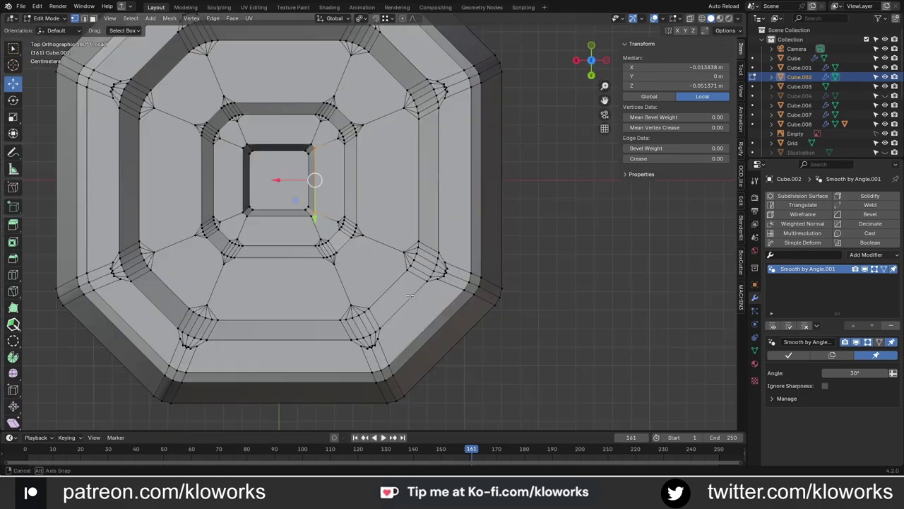
pyautogui.scroll(2, 504, 333)
pyautogui.keyDown('shift'); pyautogui.moveTo(590, 334); pyautogui.dragTo(542, 274, button='middle'); pyautogui.keyUp('shift')
pyautogui.scroll(-3, 460, 244)
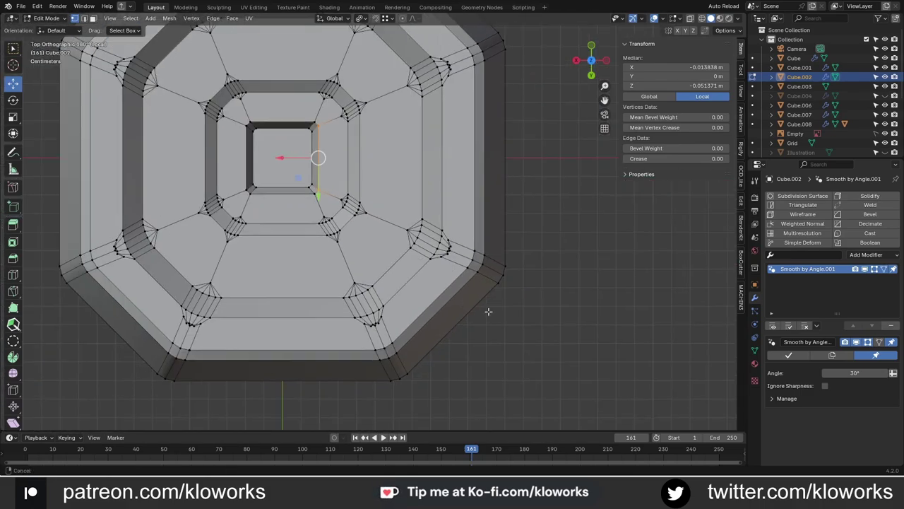
pyautogui.scroll(-2, 464, 297)
# - Cut vertical and horizontal centre loops through the octagonal boss
pyautogui.click(369, 96)
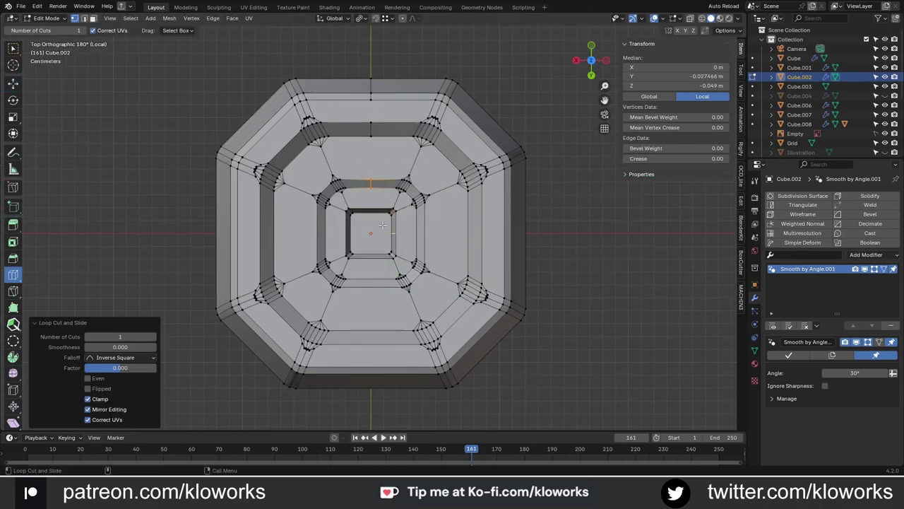
pyautogui.scroll(2, 372, 233)
pyautogui.press('w')
pyautogui.click(373, 246)
pyautogui.scroll(-1, 371, 147)
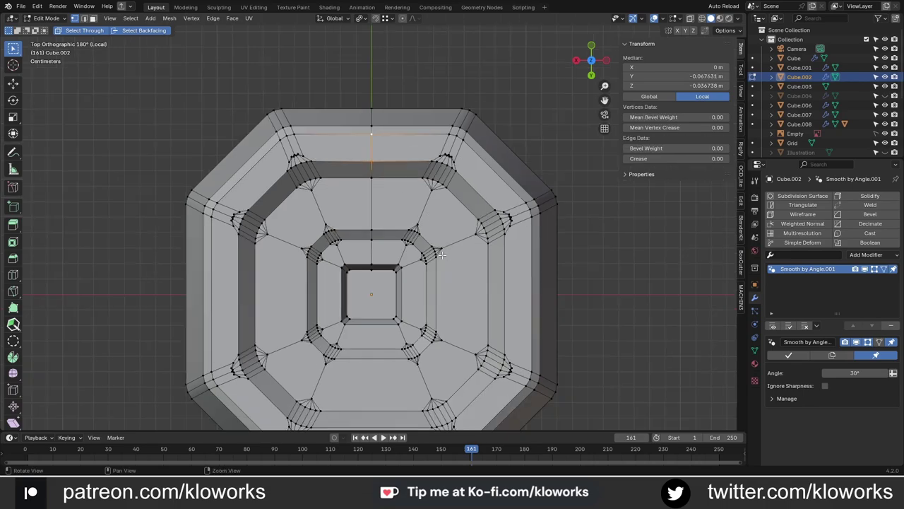
pyautogui.hotkey('ctrl', 'r')
pyautogui.click(420, 242)
pyautogui.scroll(2, 373, 256)
pyautogui.click(369, 257)
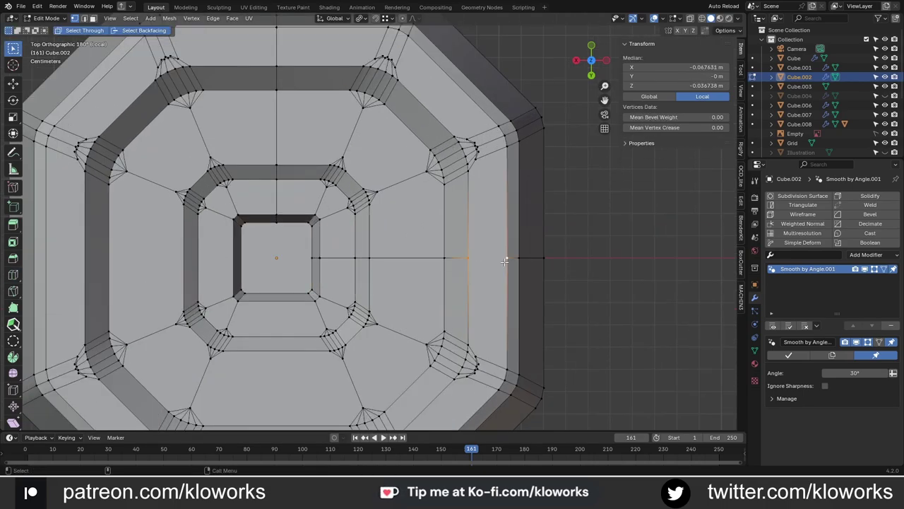
pyautogui.scroll(-2, 505, 260)
# - Dissolve the extra outer edge loops and re-bevel the outer corners with 5 segments
pyautogui.keyDown('alt'); pyautogui.click(518, 157); pyautogui.keyUp('alt')
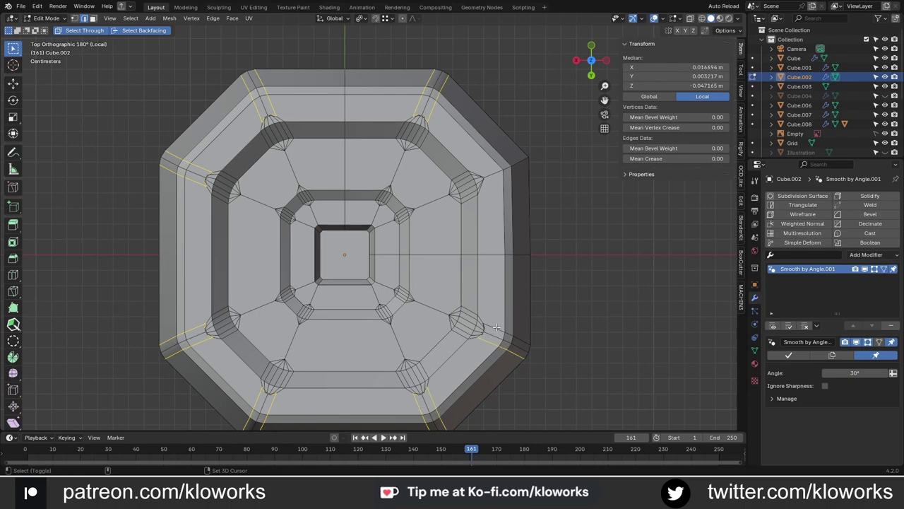
pyautogui.hotkey('ctrl', 'x')
pyautogui.scroll(-1, 581, 222)
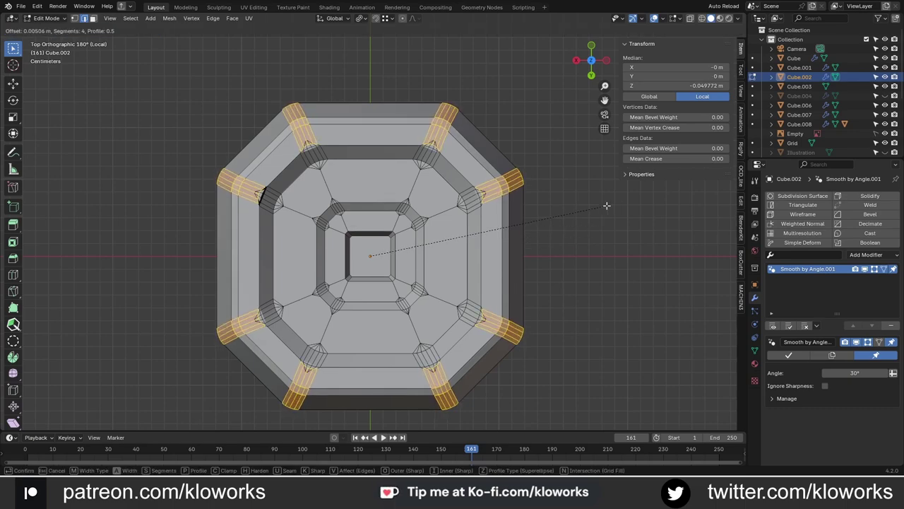
pyautogui.click(456, 302)
pyautogui.press('Tab')
pyautogui.moveTo(490, 337)
pyautogui.mouseDown(button='middle')
pyautogui.moveTo(475, 347)
pyautogui.moveTo(440, 327)
pyautogui.mouseUp(button='middle')
pyautogui.press('Tab')
pyautogui.scroll(3, 440, 327)
pyautogui.scroll(2, 424, 254)
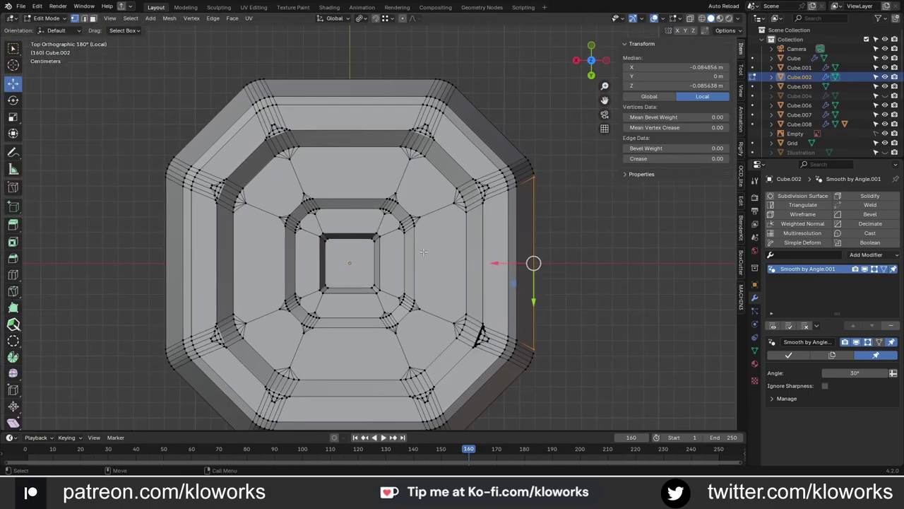
# - Knife-cut across the boss's centre and box-select its lower half
pyautogui.hotkey('ctrl', 'r')
pyautogui.click(355, 202)
pyautogui.keyDown('shift'); pyautogui.click(350, 149); pyautogui.keyUp('shift')
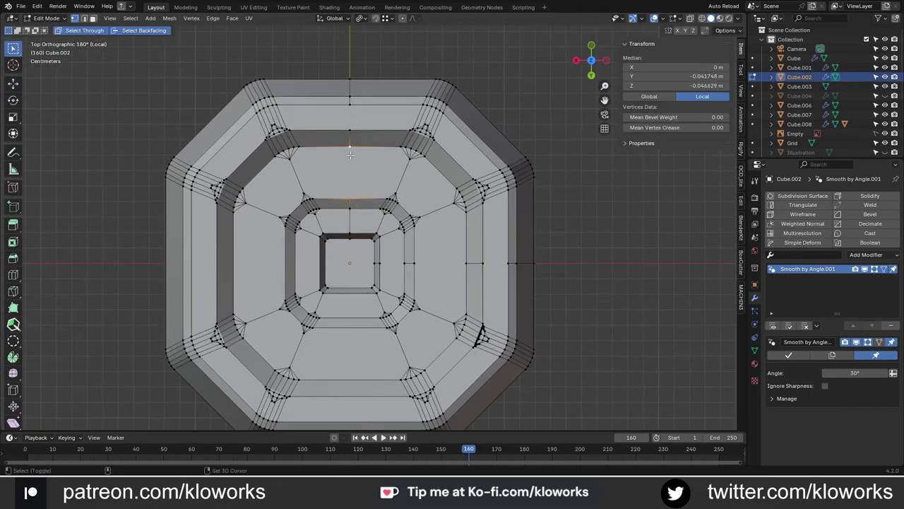
pyautogui.scroll(-2, 499, 263)
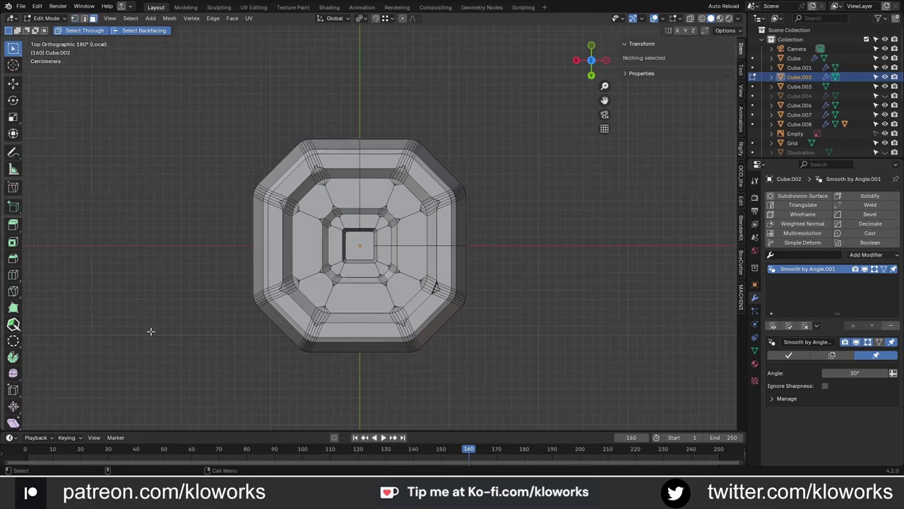
pyautogui.moveTo(240, 191); pyautogui.dragTo(480, 346)
pyautogui.scroll(3, 487, 222)
pyautogui.scroll(2, 356, 287)
pyautogui.click(356, 288)
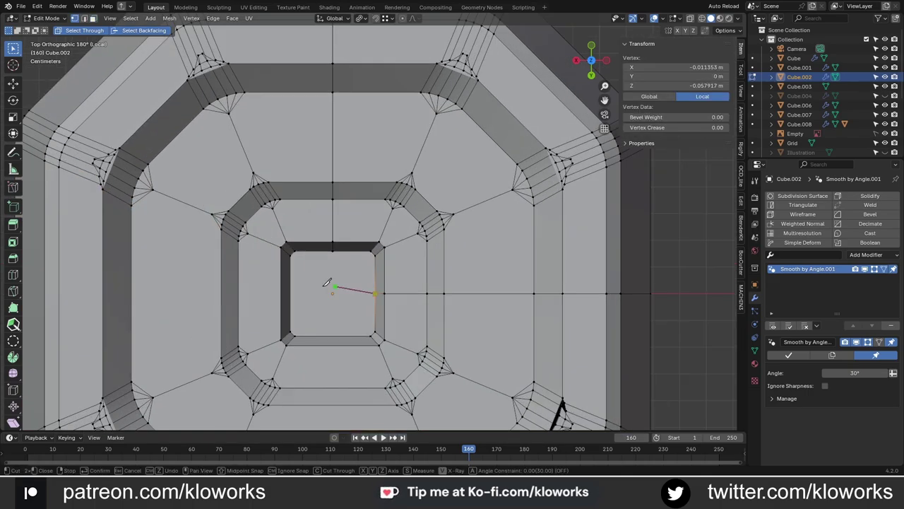
pyautogui.press('Return')
pyautogui.scroll(-3, 309, 318)
# - Delete the boss's selected lower-half faces and return to top view
pyautogui.press('x')
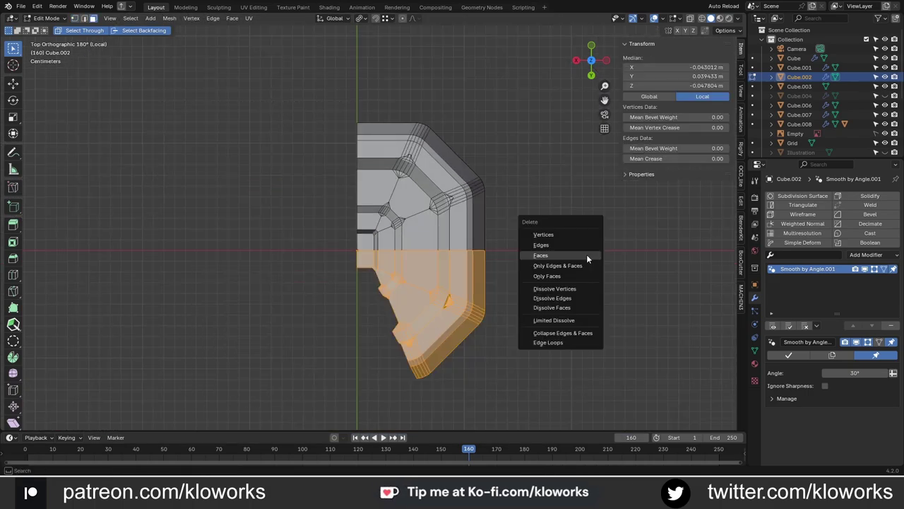
pyautogui.click(586, 254)
pyautogui.scroll(5, 429, 218)
pyautogui.press('KP_7')
pyautogui.scroll(-5, 348, 237)
pyautogui.scroll(4, 273, 252)
pyautogui.click(273, 253)
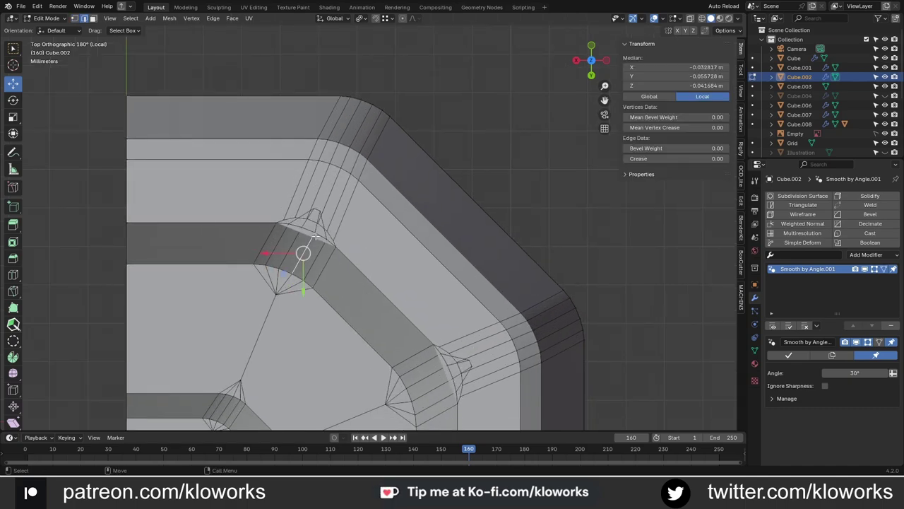
pyautogui.scroll(2, 434, 271)
# - Delete the messy fan faces on the bevelled corners
pyautogui.click(409, 267)
pyautogui.hotkey('alt', 'a')
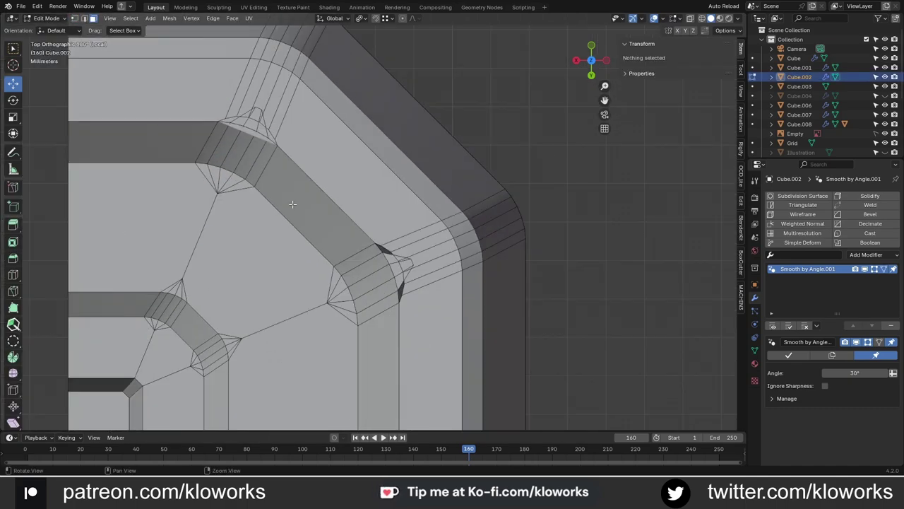
pyautogui.scroll(1, 291, 200)
pyautogui.click(285, 187)
pyautogui.scroll(2, 462, 363)
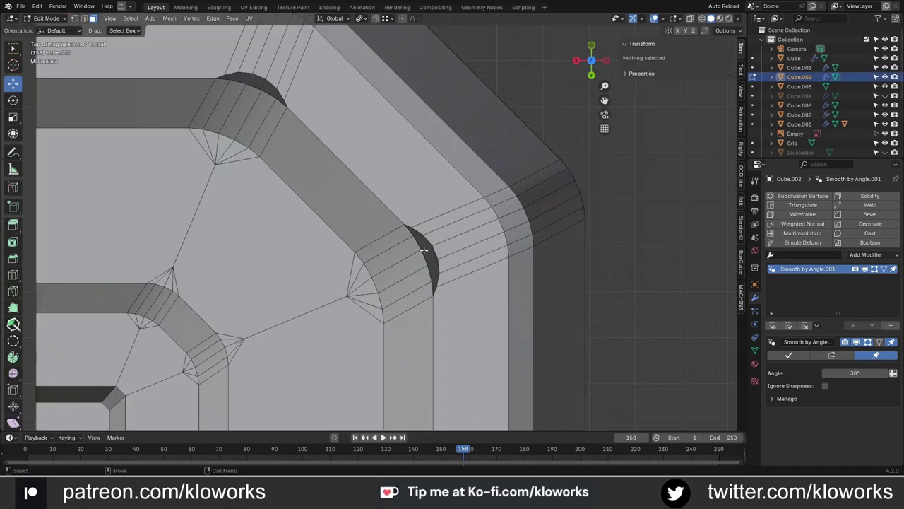
pyautogui.scroll(2, 427, 233)
pyautogui.scroll(2, 472, 297)
# - Merge corner vertices onto their neighbours, undo a bad merge, and select the linked faces
pyautogui.moveTo(373, 171); pyautogui.dragTo(325, 302)
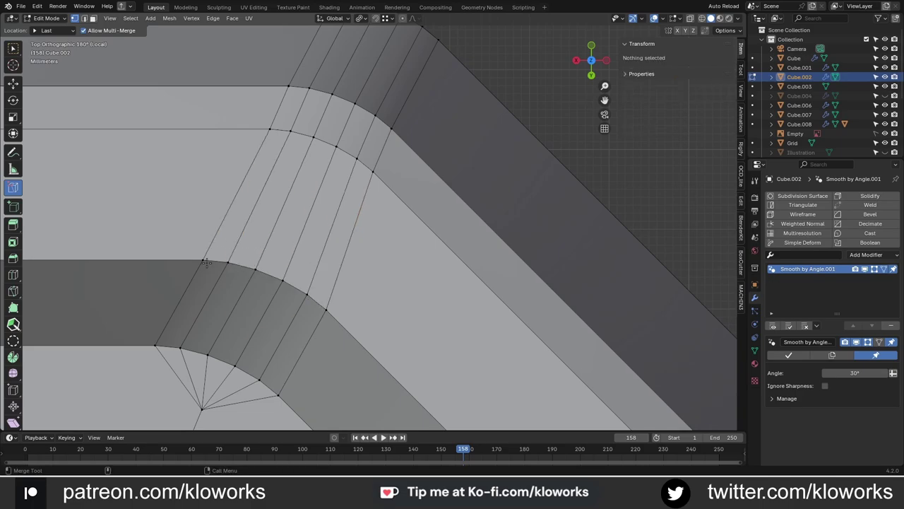
pyautogui.scroll(-3, 205, 263)
pyautogui.moveTo(455, 254)
pyautogui.mouseDown()
pyautogui.moveTo(383, 281)
pyautogui.moveTo(419, 268)
pyautogui.mouseUp()
pyautogui.scroll(2, 419, 269)
pyautogui.press('w')
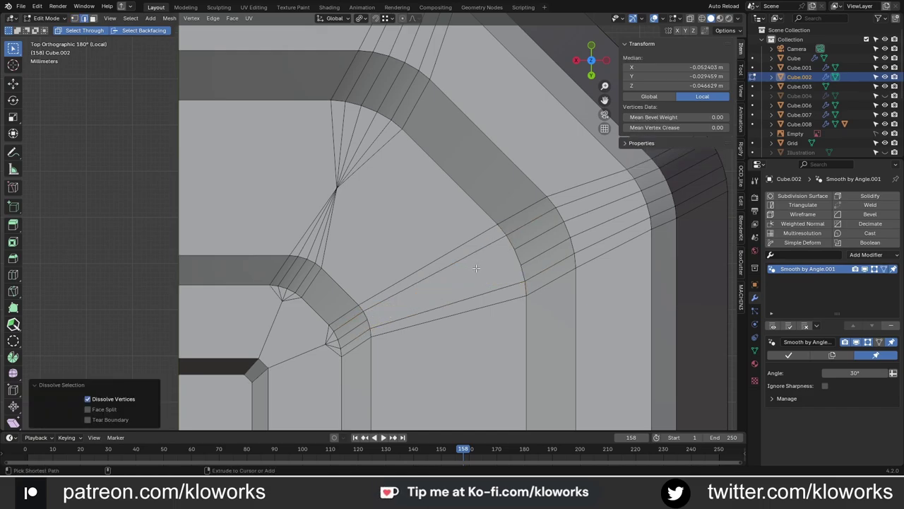
pyautogui.hotkey('ctrl', 'z')
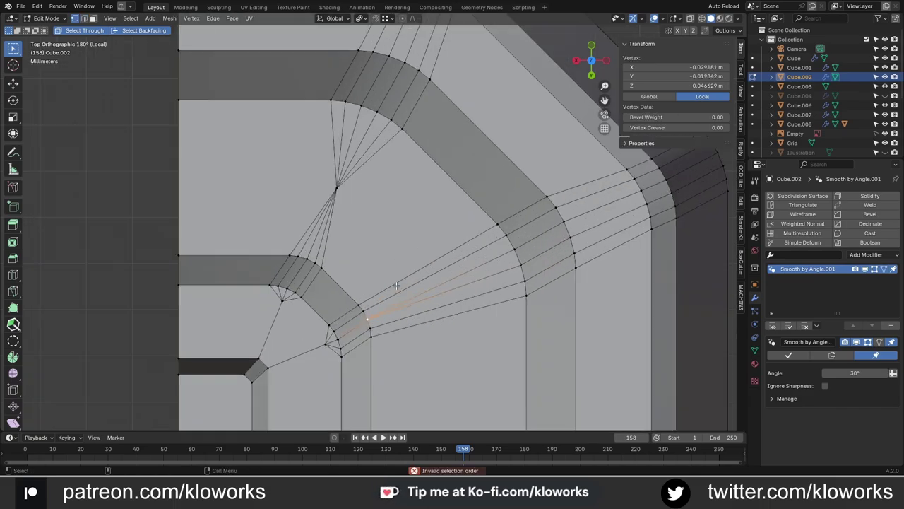
pyautogui.keyDown('shift'); pyautogui.moveTo(350, 320); pyautogui.dragTo(370, 349, button='middle'); pyautogui.keyUp('shift')
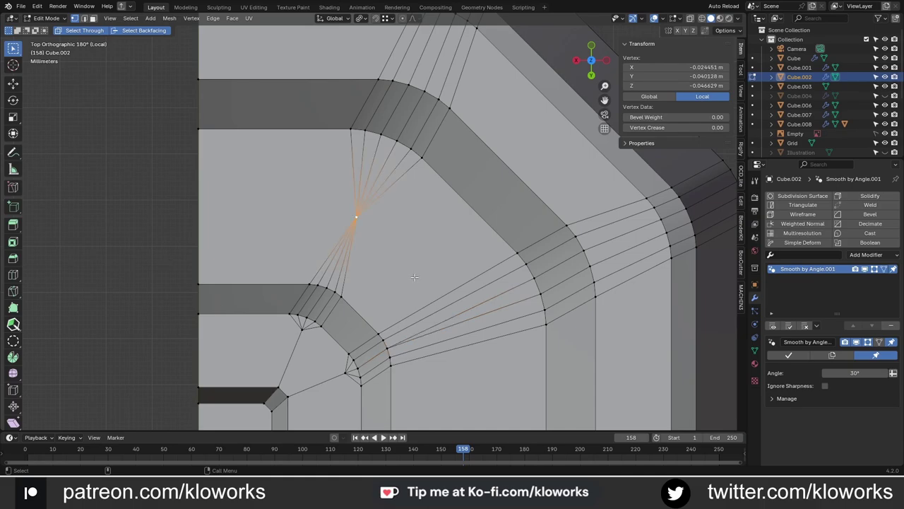
pyautogui.hotkey('ctrl', 'l')
pyautogui.scroll(-4, 482, 318)
pyautogui.scroll(2, 428, 337)
pyautogui.scroll(1, 428, 337)
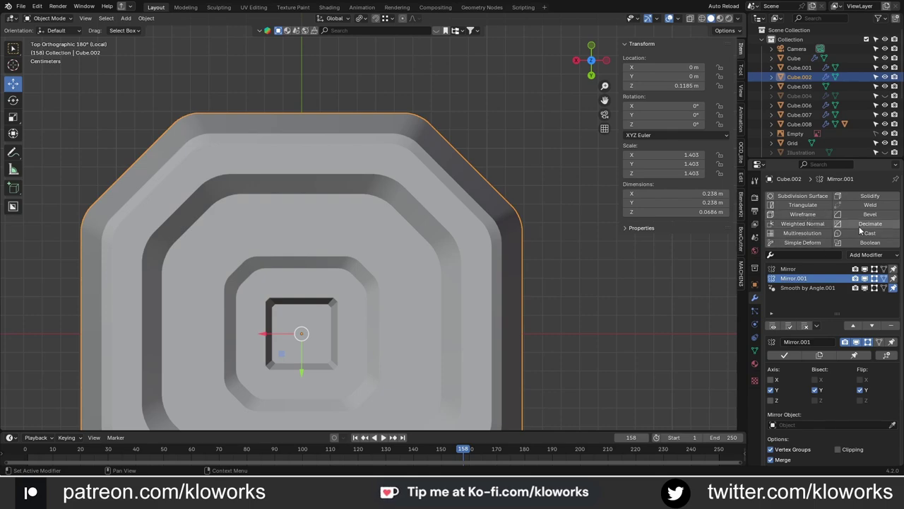
# - Apply the Mirror modifiers to the boss mesh
pyautogui.press('Tab')
pyautogui.press('i')
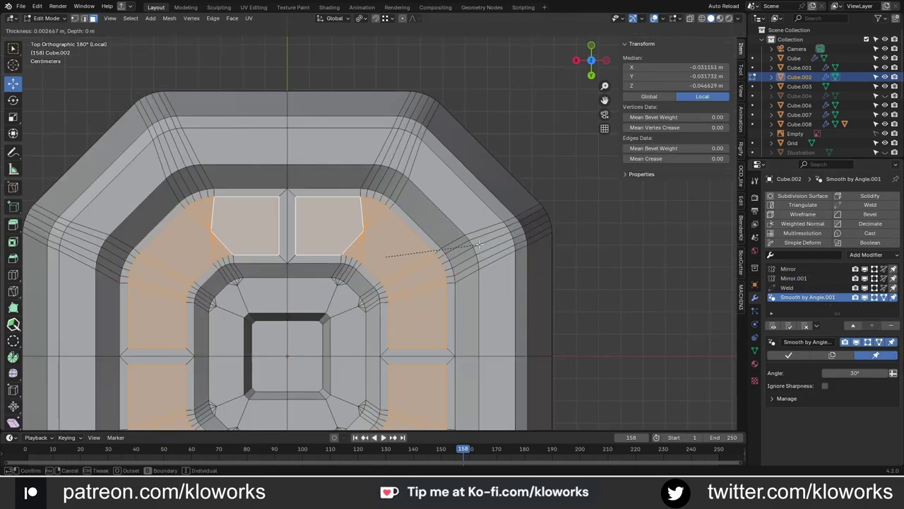
pyautogui.click(796, 288)
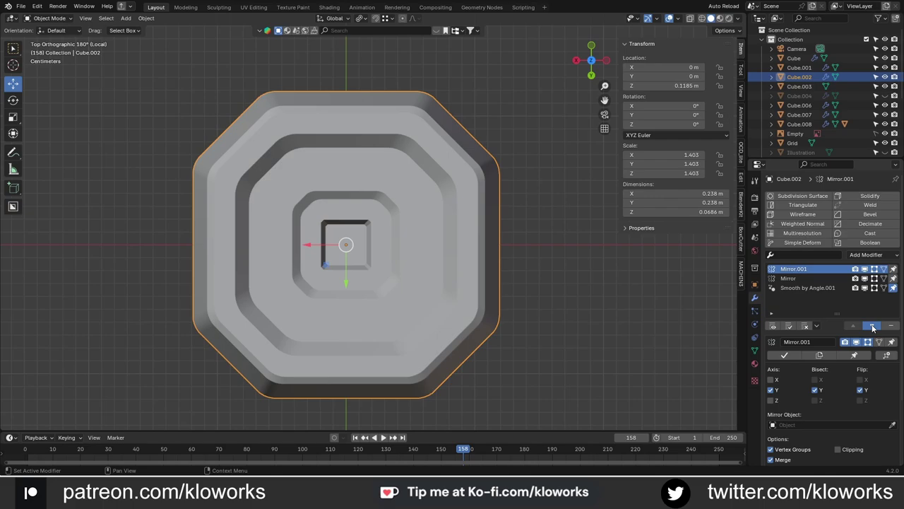
pyautogui.click(873, 327)
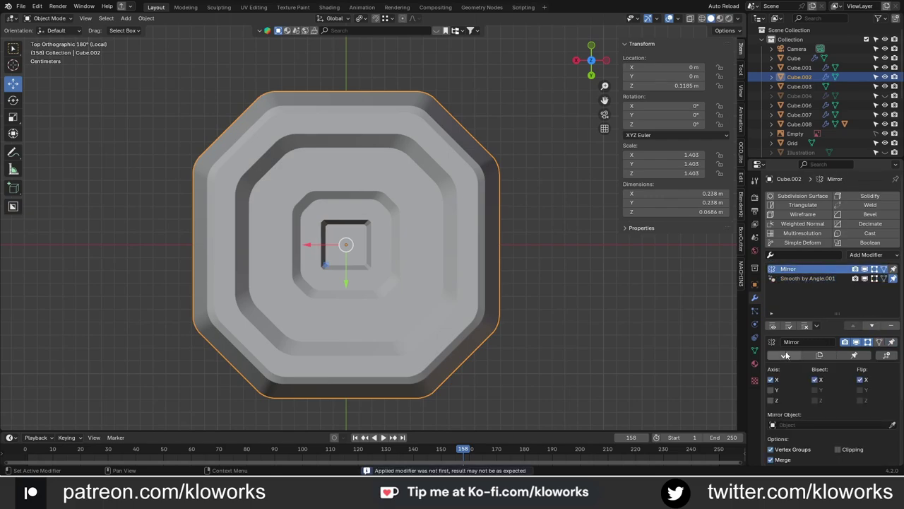
pyautogui.press('Tab')
pyautogui.scroll(3, 452, 234)
# - Inset the face ring around the inner square and the outer band of faces
pyautogui.press('l')
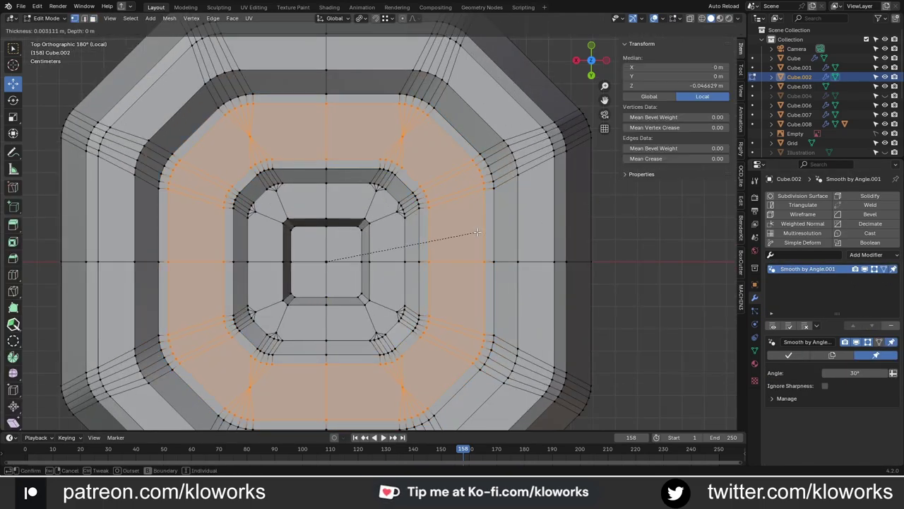
pyautogui.click(477, 232)
pyautogui.keyDown('alt'); pyautogui.click(530, 167); pyautogui.keyUp('alt')
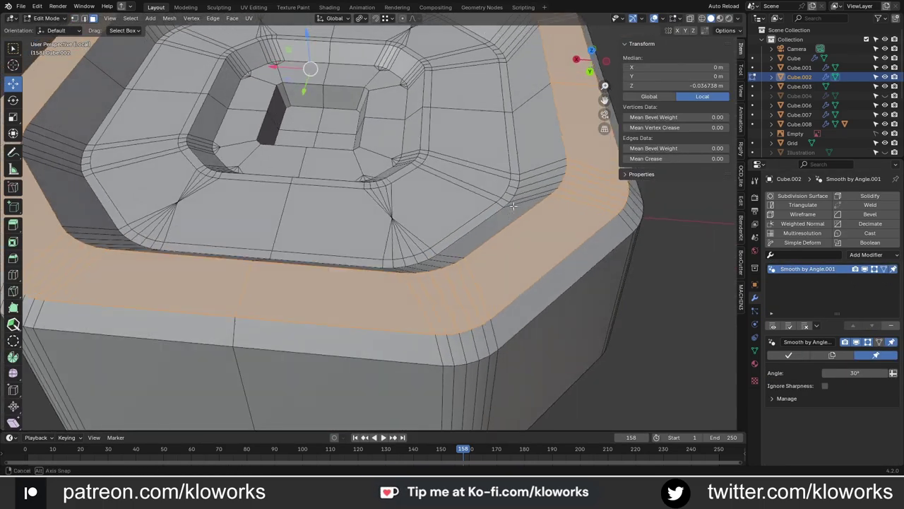
pyautogui.press('i')
pyautogui.click(636, 216)
pyautogui.moveTo(637, 216); pyautogui.dragTo(650, 217, button='middle')
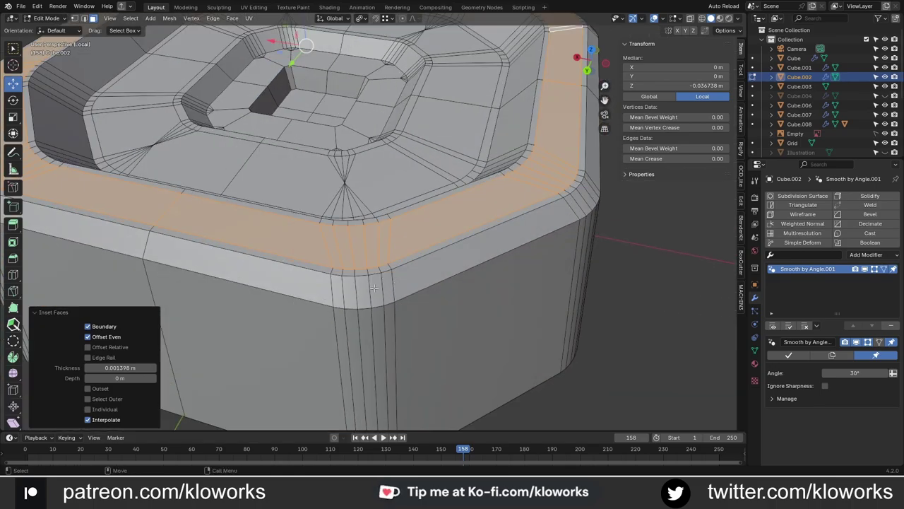
pyautogui.press('KP_7')
pyautogui.scroll(3, 452, 226)
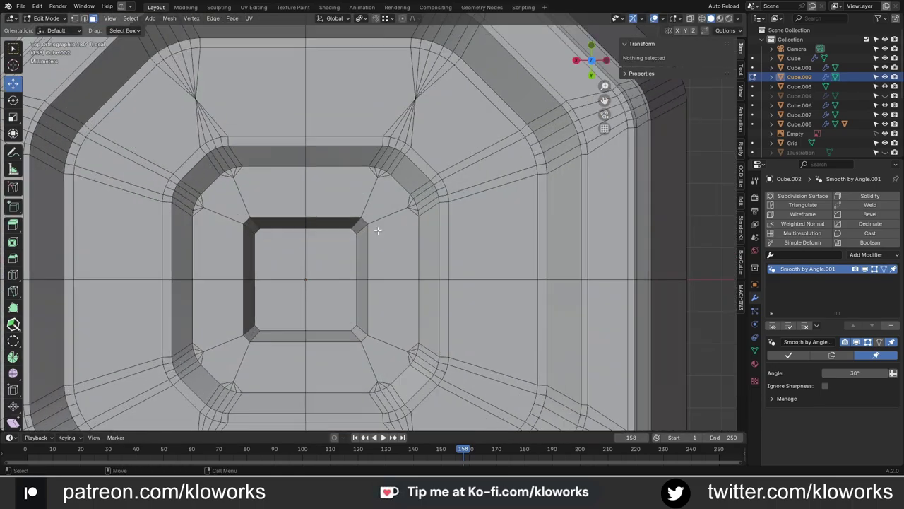
pyautogui.scroll(2, 453, 226)
# - Bevel the inner square's edge loop and return to Object Mode
pyautogui.keyDown('alt'); pyautogui.click(313, 223); pyautogui.keyUp('alt')
pyautogui.hotkey('ctrl', 'b')
pyautogui.click(274, 304)
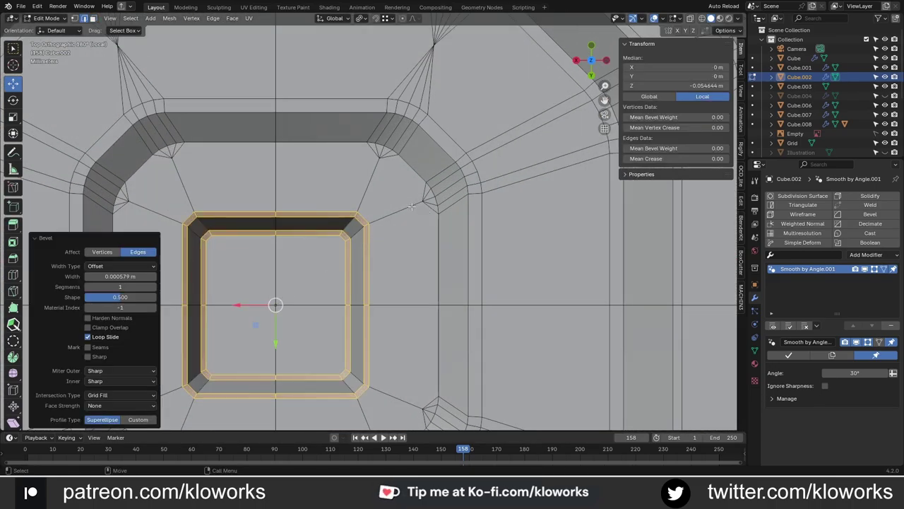
pyautogui.moveTo(275, 304)
pyautogui.mouseDown(button='middle')
pyautogui.moveTo(297, 121)
pyautogui.moveTo(418, 168)
pyautogui.moveTo(436, 241)
pyautogui.mouseUp(button='middle')
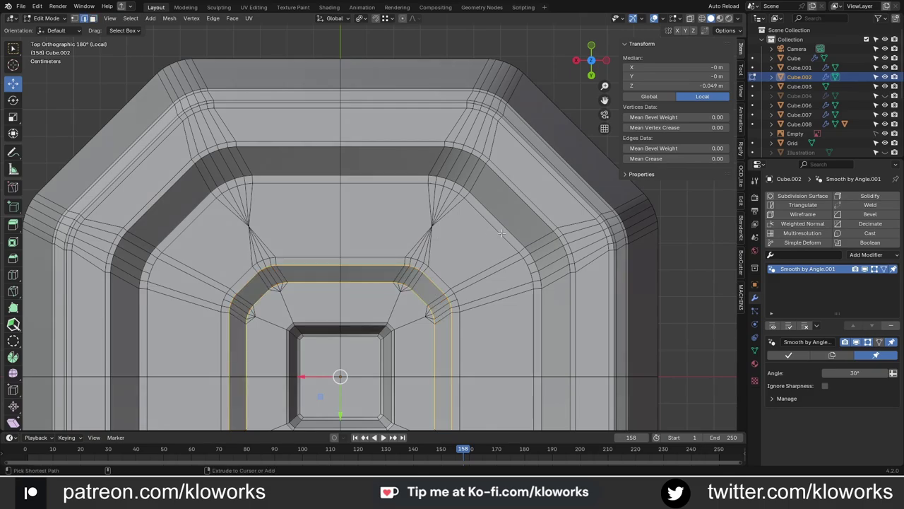
pyautogui.press('Tab')
pyautogui.scroll(-2, 370, 227)
pyautogui.rightClick(483, 198)
# - Select the boss's inner face ring corner by corner and grow it to the whole ring
pyautogui.click(802, 223)
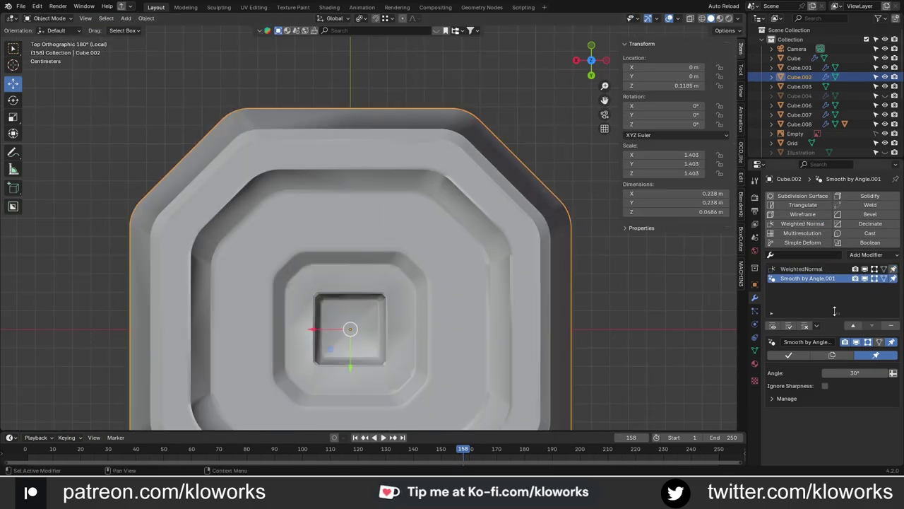
pyautogui.hotkey('ctrl', 'x')
pyautogui.moveTo(452, 268); pyautogui.dragTo(528, 284, button='middle')
pyautogui.scroll(5, 455, 191)
pyautogui.press('Tab')
pyautogui.click(479, 170)
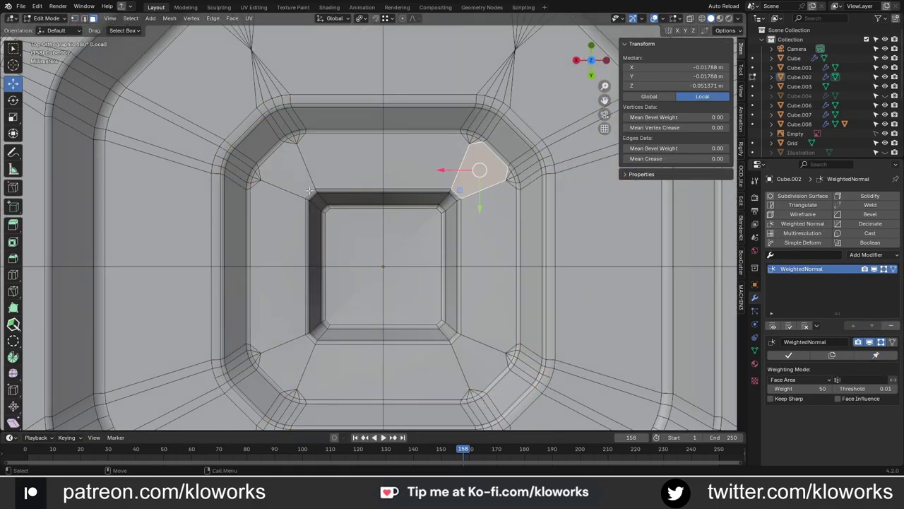
pyautogui.click(286, 169)
pyautogui.click(481, 159)
pyautogui.keyDown('shift'); pyautogui.click(482, 226); pyautogui.keyUp('shift')
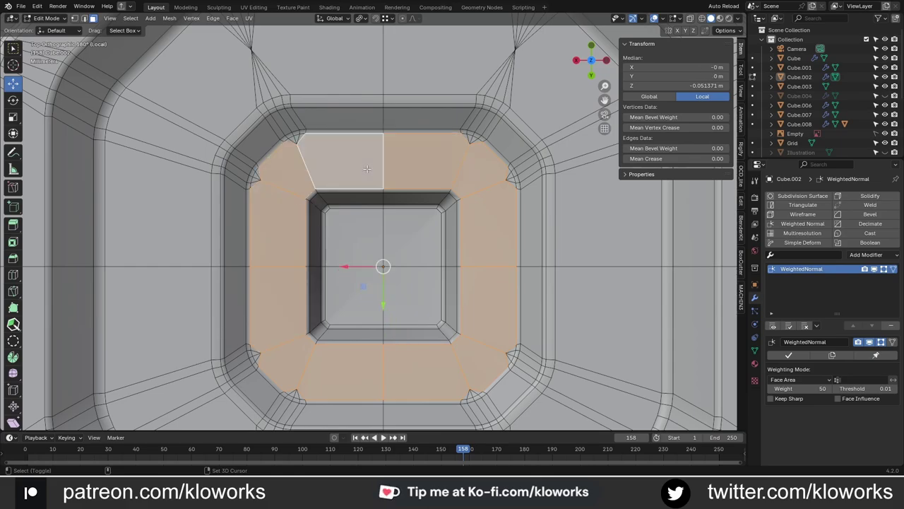
pyautogui.press('ctrl+KP_Add')
# - Add the raised boss faces to the selection and bevel their edges
pyautogui.keyDown('alt'); pyautogui.moveTo(367, 168); pyautogui.dragTo(237, 39, button='middle'); pyautogui.keyUp('alt')
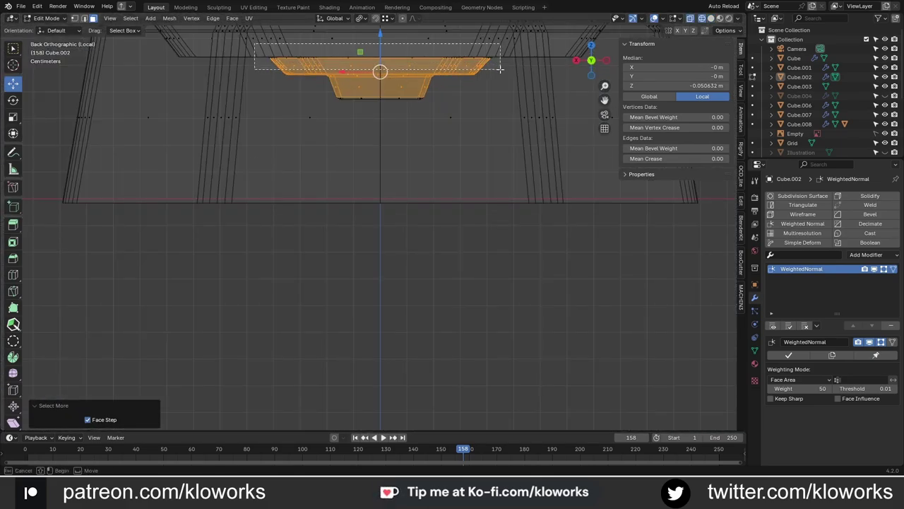
pyautogui.keyDown('alt'); pyautogui.moveTo(500, 68); pyautogui.dragTo(387, 204, button='middle'); pyautogui.keyUp('alt')
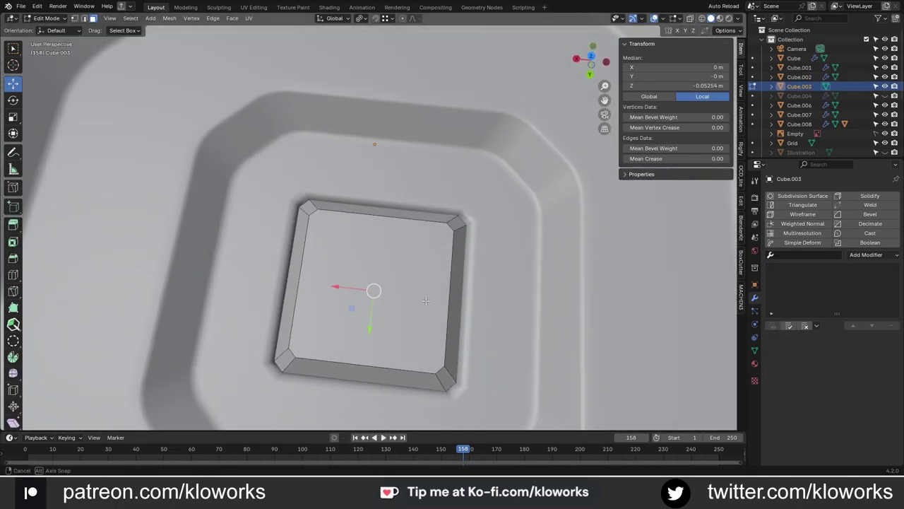
pyautogui.scroll(3, 431, 280)
pyautogui.hotkey('ctrl', 'b')
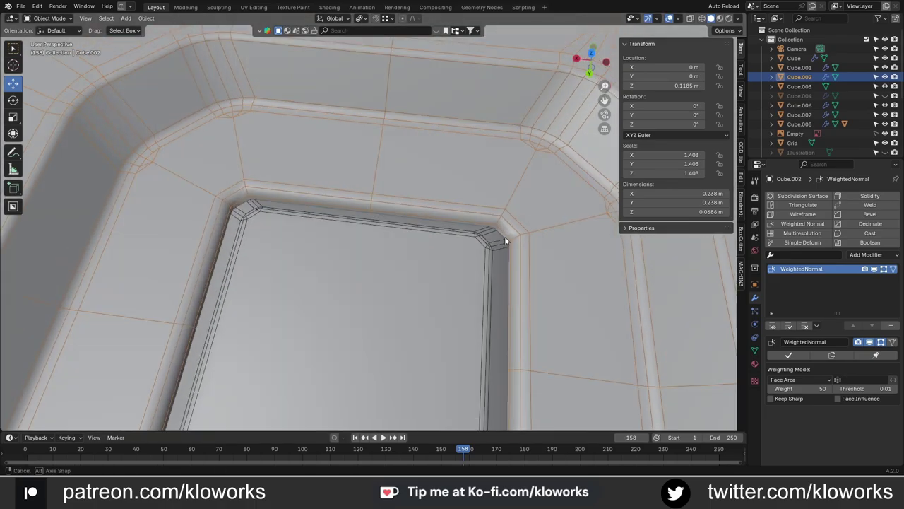
pyautogui.moveTo(505, 238); pyautogui.dragTo(479, 240, button='middle')
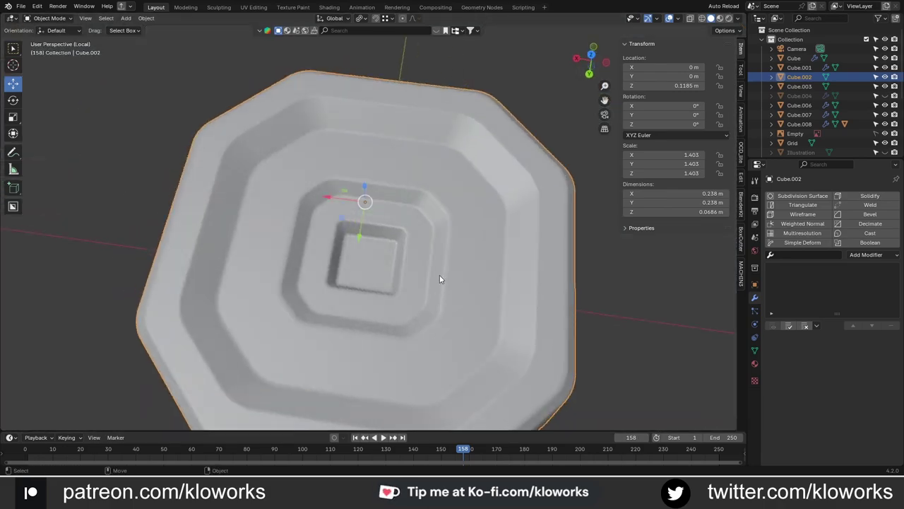
# - Add a WeightedNormal modifier weighting by face area and angle, and confirm the diagonal bevel
pyautogui.click(809, 224)
pyautogui.click(802, 379)
pyautogui.click(805, 421)
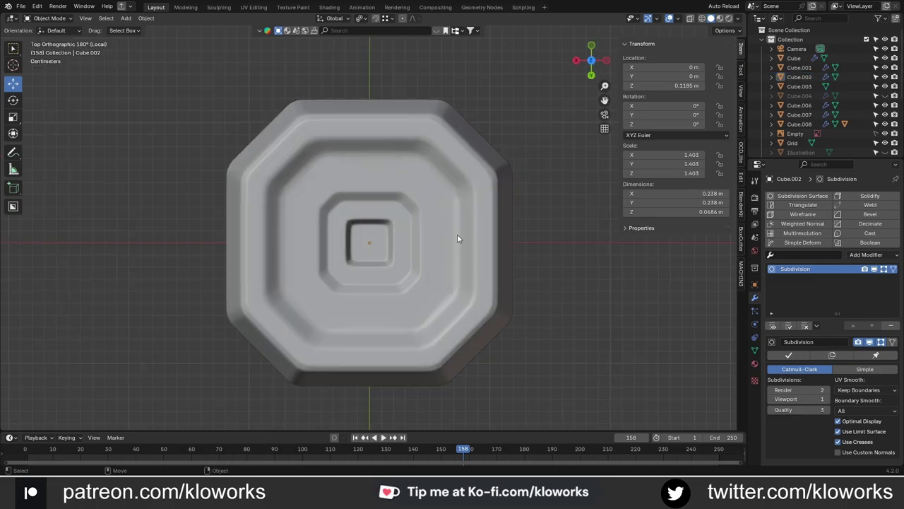
pyautogui.scroll(1, 508, 245)
pyautogui.moveTo(509, 245)
pyautogui.mouseDown(button='middle')
pyautogui.moveTo(500, 339)
pyautogui.moveTo(474, 300)
pyautogui.mouseUp(button='middle')
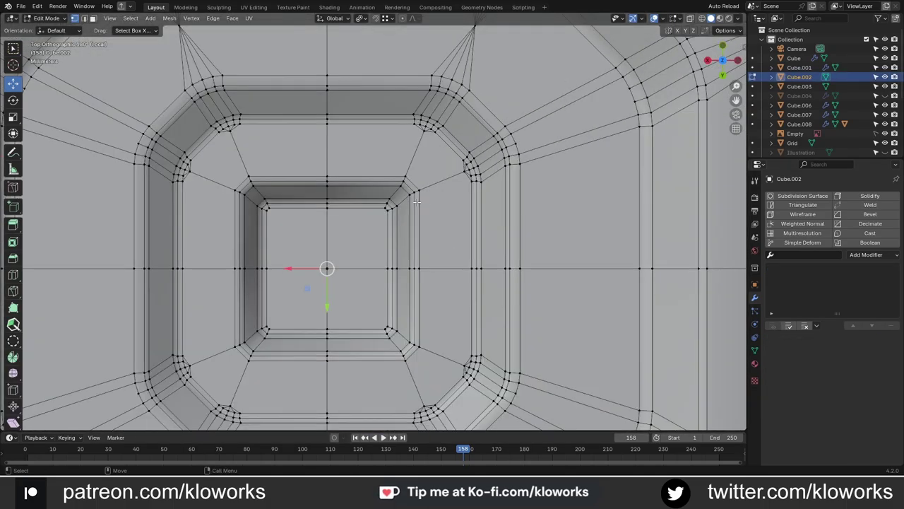
pyautogui.scroll(4, 395, 189)
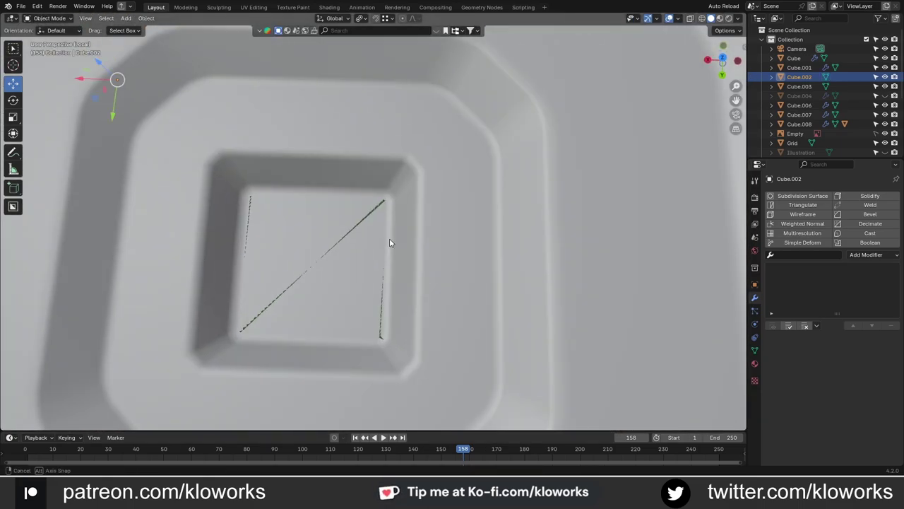
pyautogui.click(803, 223)
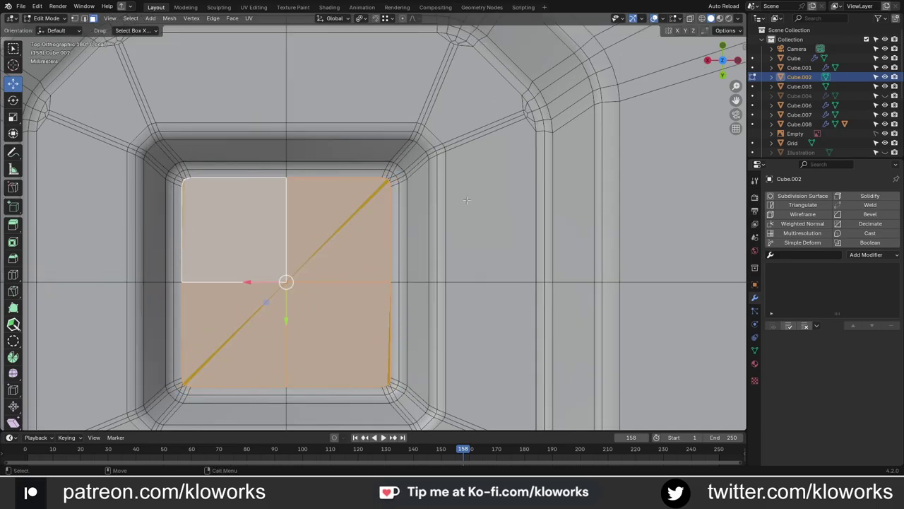
# - Select the inner square's floor face and view it from the top
pyautogui.hotkey('alt', 'a')
pyautogui.scroll(2, 363, 222)
pyautogui.click(316, 139)
pyautogui.scroll(2, 363, 184)
pyautogui.hotkey('alt', 'a')
pyautogui.moveTo(396, 143); pyautogui.dragTo(272, 169, button='middle')
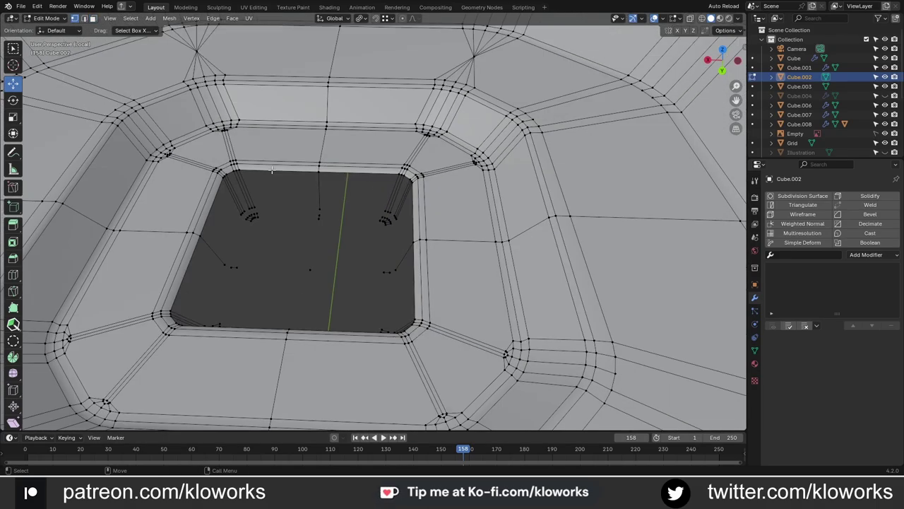
pyautogui.keyDown('ctrl'); pyautogui.click(272, 173); pyautogui.keyUp('ctrl')
pyautogui.press('KP_7')
# - Delete the inner floor, refill it with a new face, and inset it 0.000668 m
pyautogui.click(310, 264)
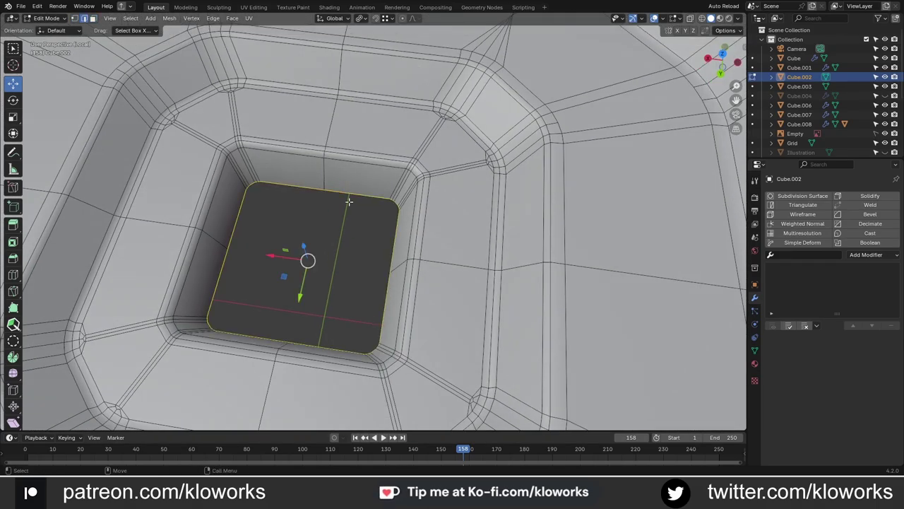
pyautogui.scroll(2, 311, 264)
pyautogui.scroll(2, 311, 264)
pyautogui.press('f')
pyautogui.press('i')
pyautogui.click(490, 212)
pyautogui.moveTo(489, 212)
pyautogui.mouseDown(button='middle')
pyautogui.moveTo(409, 195)
pyautogui.moveTo(434, 228)
pyautogui.moveTo(348, 244)
pyautogui.moveTo(477, 299)
pyautogui.mouseUp(button='middle')
# - Exit local view to show the whole floor panel, save, and select Cube.003
pyautogui.press('Tab')
pyautogui.press('KP_Divide')
pyautogui.hotkey('ctrl', 's')
pyautogui.scroll(4, 407, 226)
pyautogui.scroll(4, 348, 244)
pyautogui.click(348, 248)
pyautogui.scroll(-4, 362, 238)
pyautogui.scroll(-3, 362, 238)
# - Select the corner piece Cube.008, frame it, and isolate it in Edit Mode
pyautogui.moveTo(320, 135); pyautogui.dragTo(404, 171, button='middle')
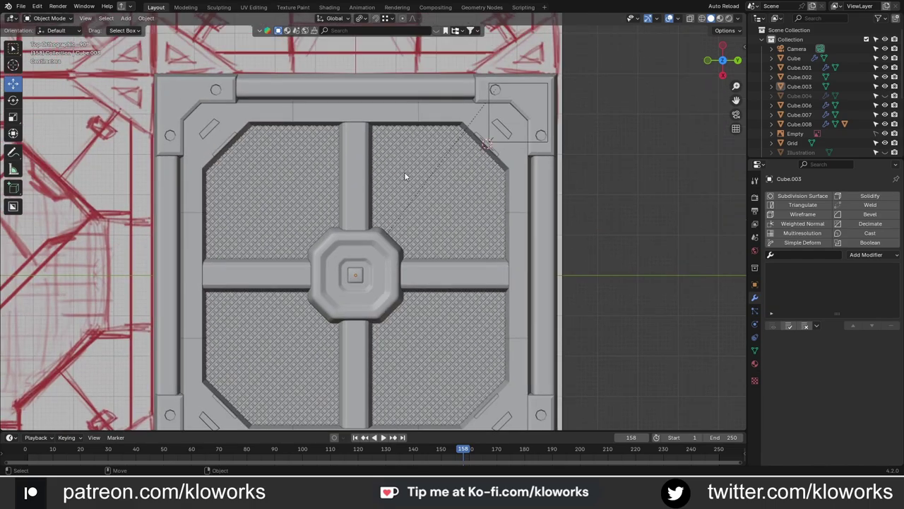
pyautogui.click(535, 106)
pyautogui.press('KP_Decimal')
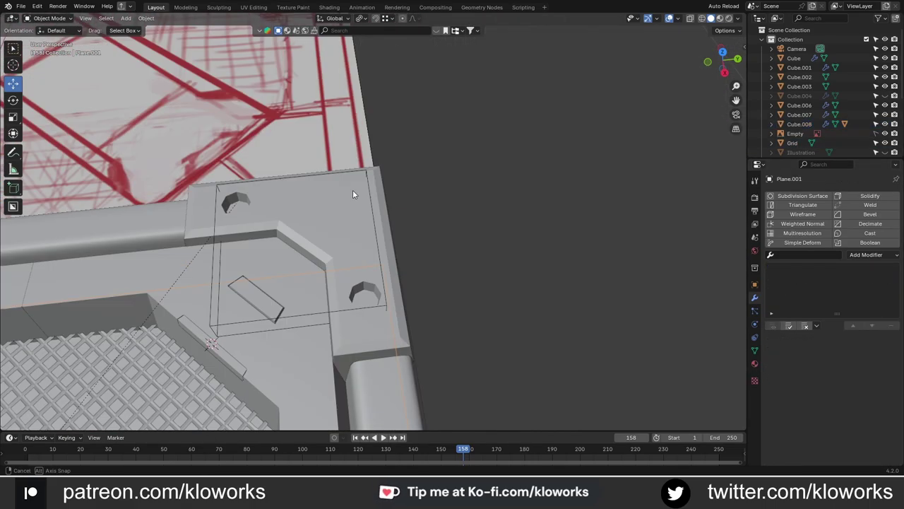
pyautogui.keyDown('alt'); pyautogui.moveTo(353, 233); pyautogui.dragTo(413, 268, button='middle'); pyautogui.keyUp('alt')
pyautogui.press('Tab')
pyautogui.press('KP_Divide')
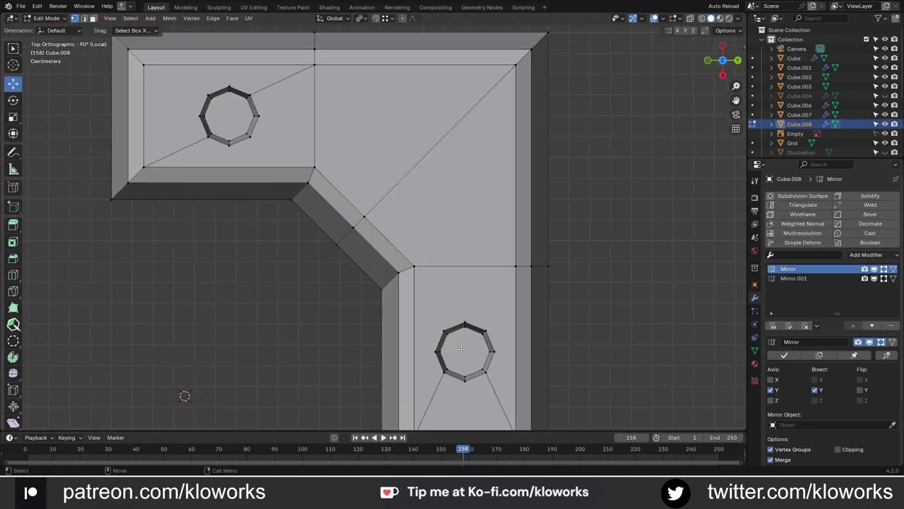
pyautogui.moveTo(612, 143)
pyautogui.keyDown('shift'); pyautogui.mouseDown(button='middle')
pyautogui.moveTo(537, 85)
pyautogui.moveTo(424, 212)
pyautogui.mouseUp(button='middle'); pyautogui.keyUp('shift')
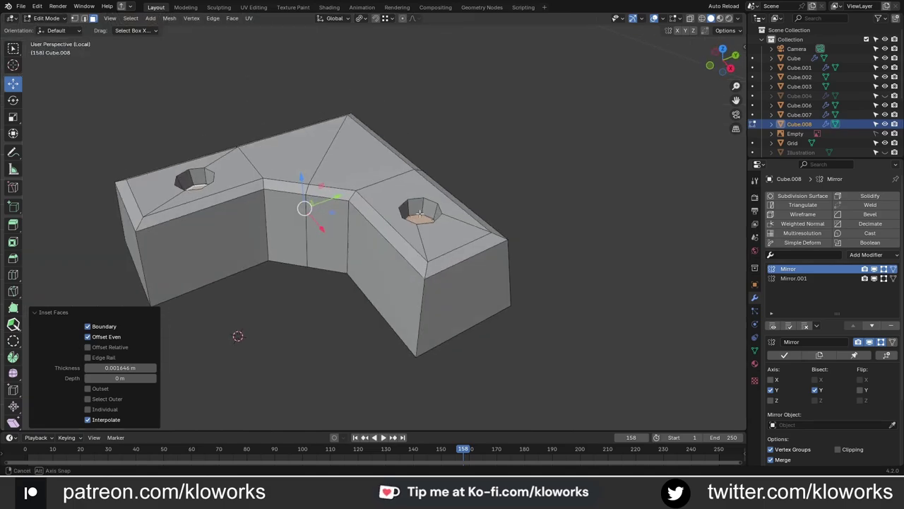
# - Loop cut a horizontal support loop near the top of the wall
pyautogui.click(459, 297)
pyautogui.moveTo(459, 297); pyautogui.dragTo(415, 268, button='middle')
pyautogui.click(12, 274)
pyautogui.moveTo(430, 311); pyautogui.dragTo(434, 332)
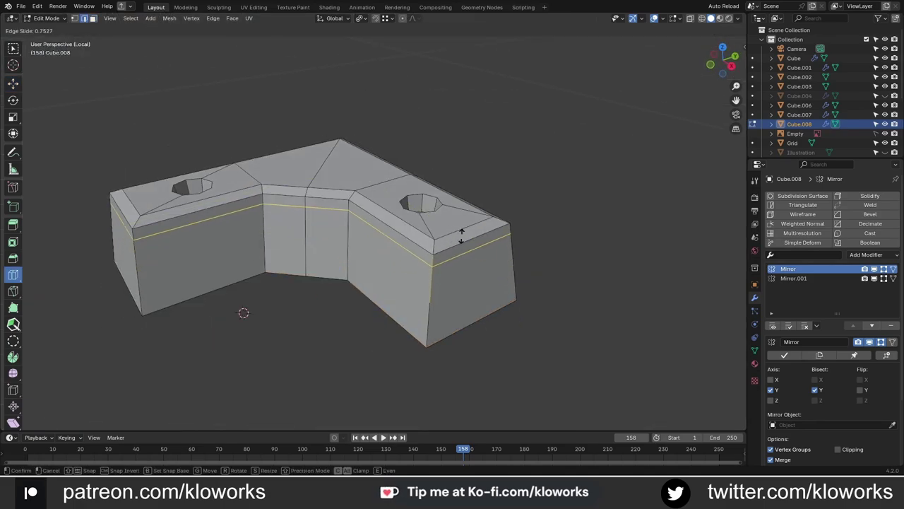
pyautogui.press('KP_7')
pyautogui.scroll(3, 204, 289)
pyautogui.scroll(-3, 121, 271)
# - Knife-cut support edges across the top of the piece
pyautogui.press('w')
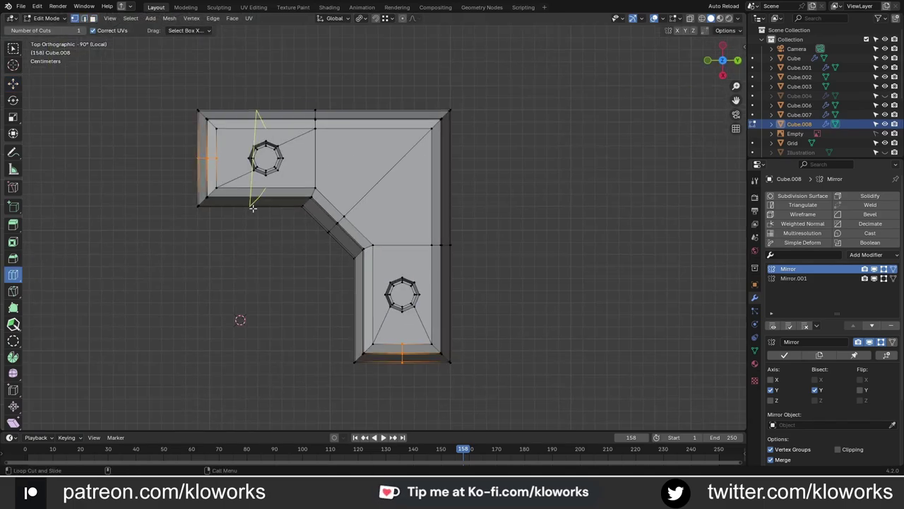
pyautogui.scroll(2, 240, 319)
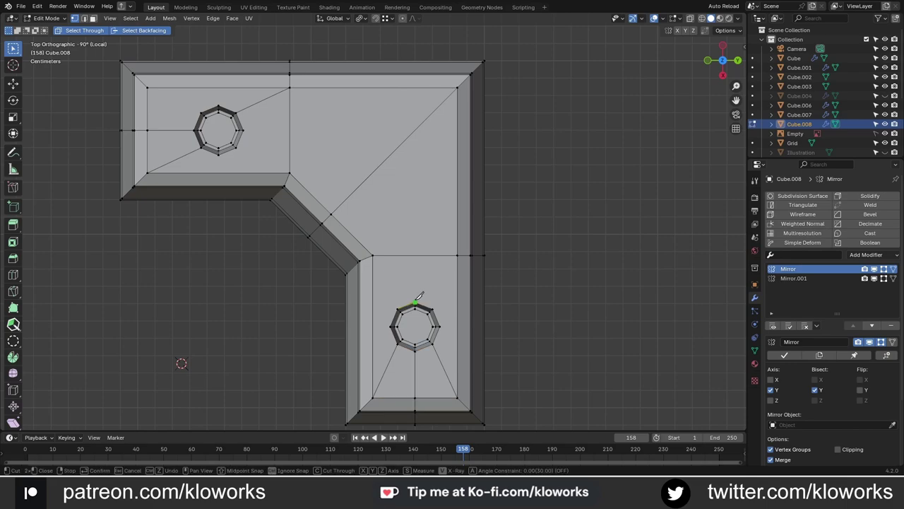
pyautogui.press('Return')
pyautogui.scroll(-2, 248, 127)
pyautogui.moveTo(283, 212); pyautogui.dragTo(353, 268, button='middle')
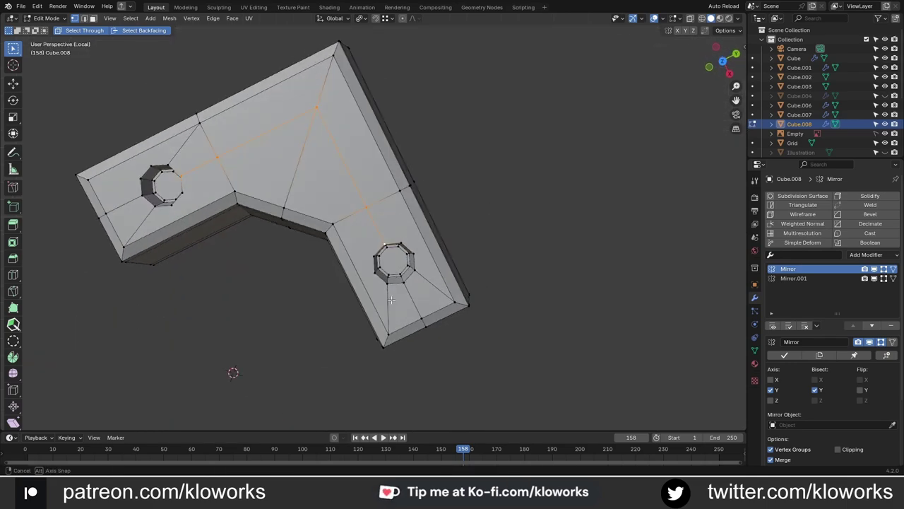
pyautogui.press('KP_7')
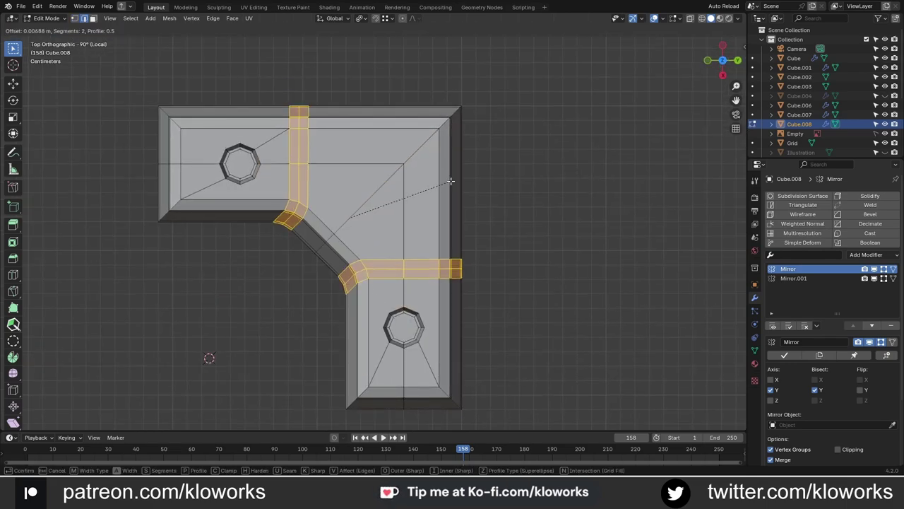
# - Bevel the cut edges, the outer corners and the diagonal edge with 2 segments
pyautogui.click(451, 181)
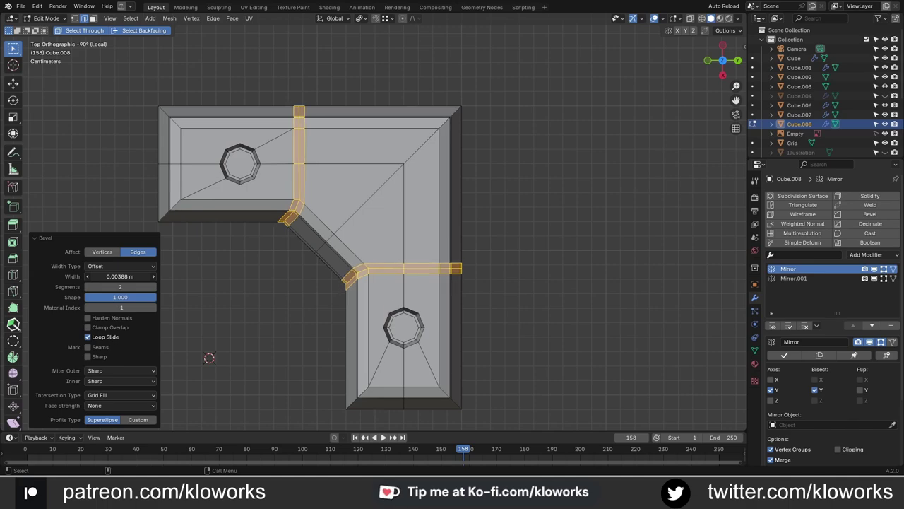
pyautogui.keyDown('shift'); pyautogui.moveTo(357, 400); pyautogui.dragTo(362, 358, button='middle'); pyautogui.keyUp('shift')
pyautogui.click(362, 358)
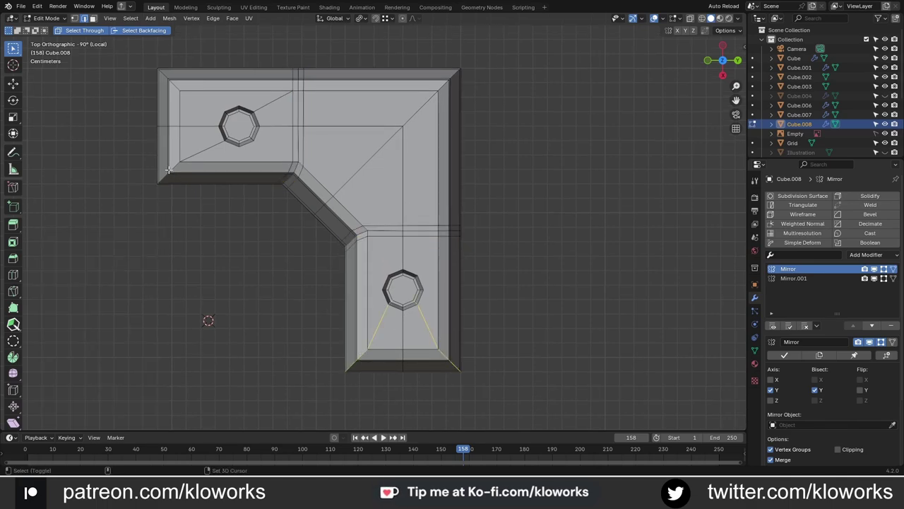
pyautogui.click(528, 278)
pyautogui.click(427, 118)
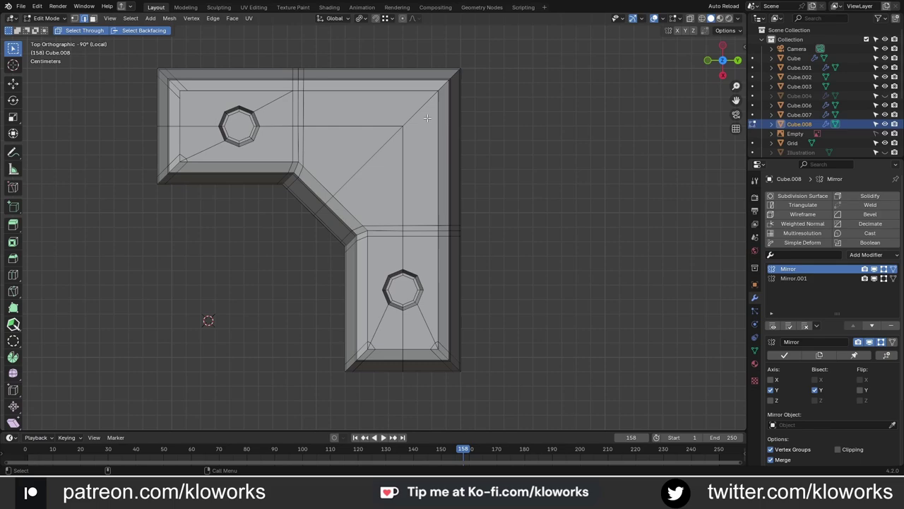
pyautogui.click(525, 103)
# - Add a Subdivision Surface modifier to Cube.008 and return to editing near a hole
pyautogui.press('Tab')
pyautogui.click(803, 196)
pyautogui.press('Tab')
pyautogui.moveTo(390, 312)
pyautogui.mouseDown(button='middle')
pyautogui.moveTo(408, 275)
pyautogui.moveTo(179, 157)
pyautogui.mouseUp(button='middle')
pyautogui.scroll(5, 407, 276)
pyautogui.scroll(-4, 426, 276)
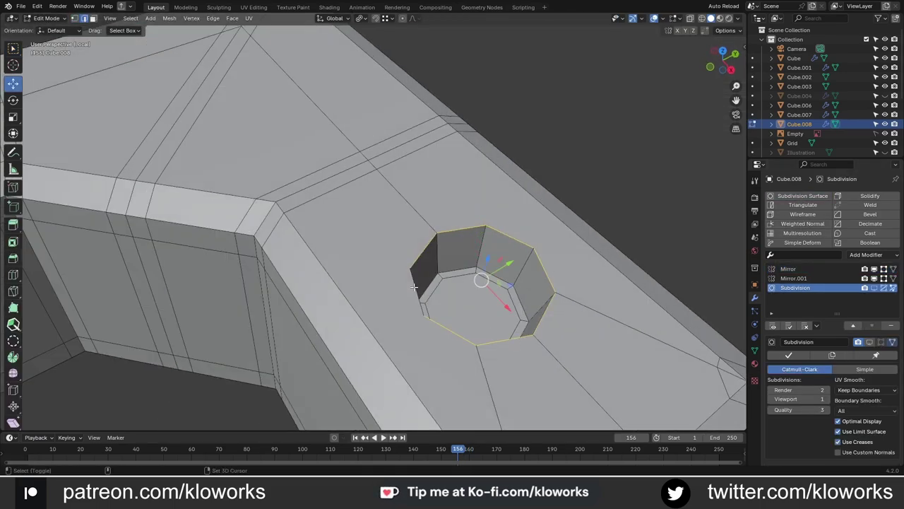
# - Edge Slide the first hole's rim loop toward the hole
pyautogui.scroll(4, 179, 157)
pyautogui.scroll(-4, 110, 210)
pyautogui.hotkey('ctrl', 'e')
pyautogui.click(475, 271)
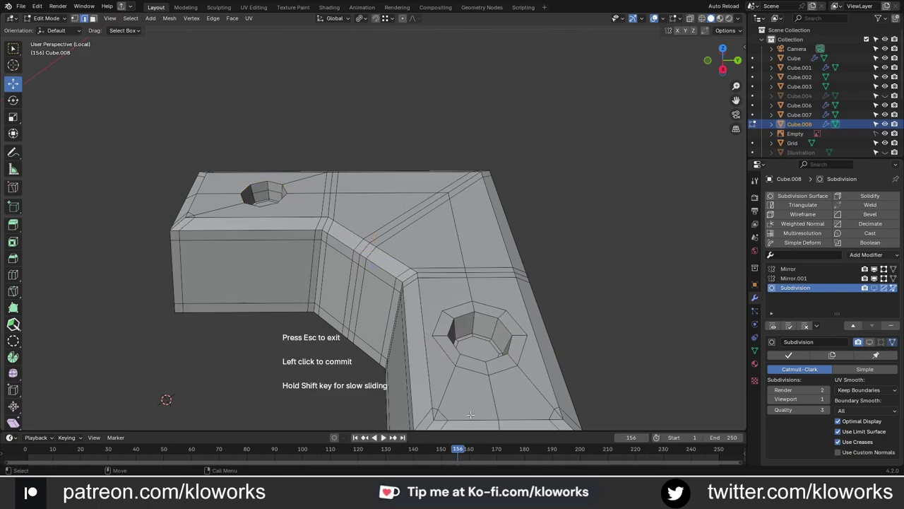
pyautogui.click(463, 423)
pyautogui.moveTo(463, 423); pyautogui.dragTo(298, 289, button='middle')
pyautogui.press('KP_Decimal')
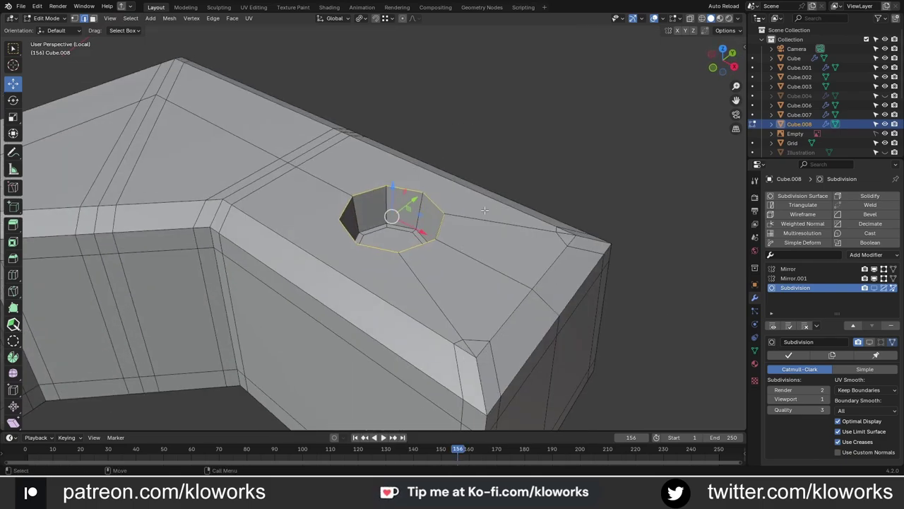
# - Slide the remaining rim loops of both holes inward
pyautogui.rightClick(479, 329)
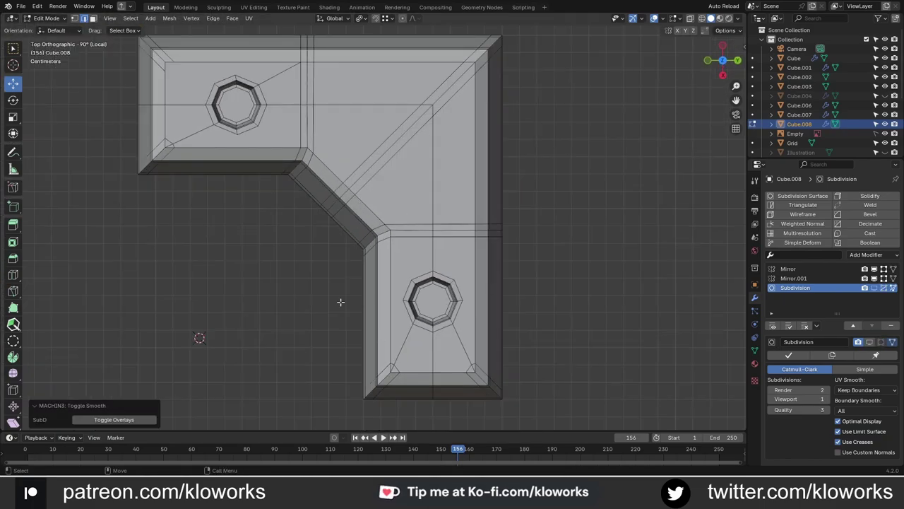
pyautogui.hotkey('ctrl', 'e')
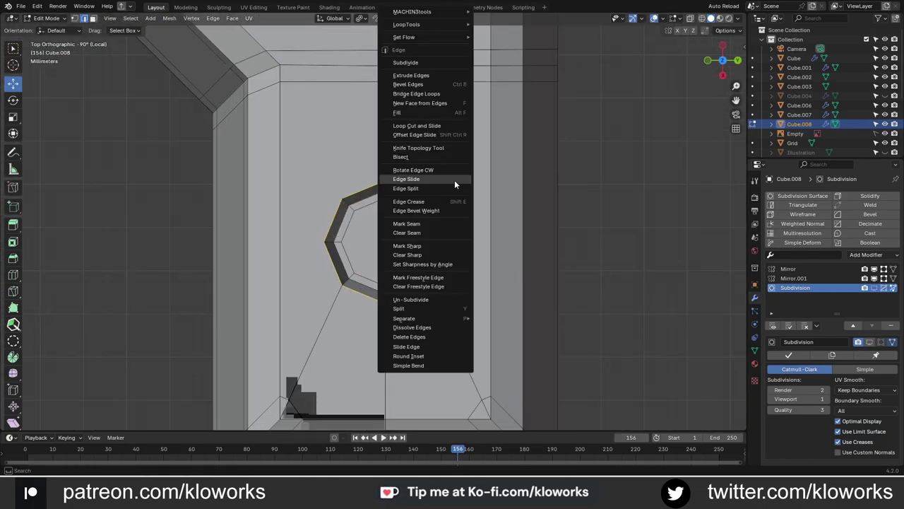
pyautogui.click(454, 179)
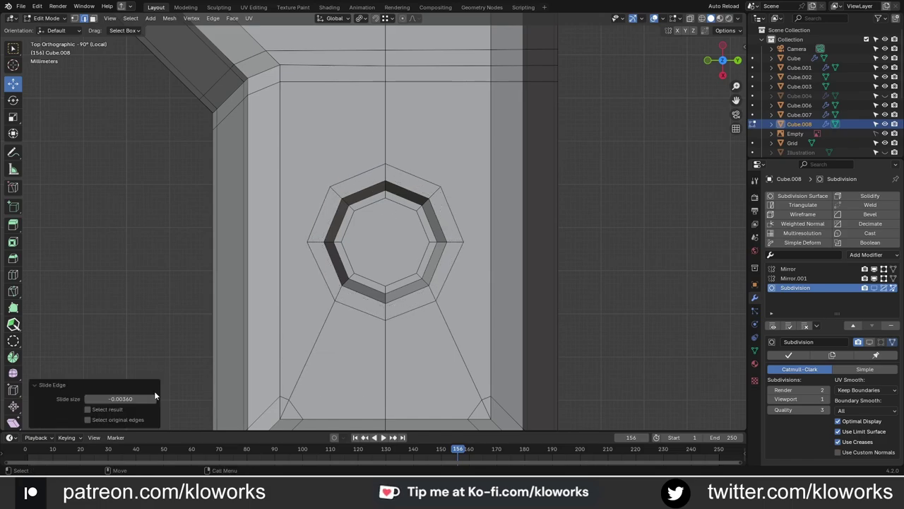
pyautogui.scroll(-5, 276, 194)
pyautogui.scroll(3, 391, 230)
pyautogui.rightClick(419, 341)
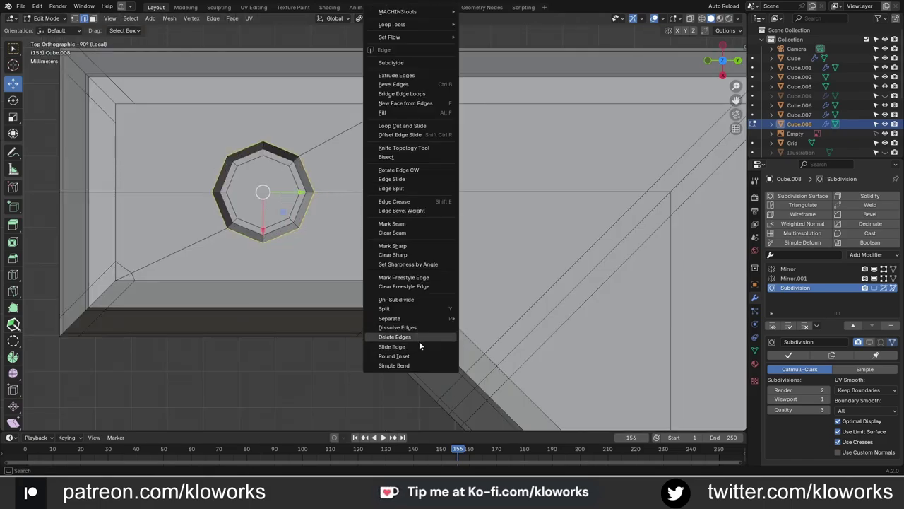
pyautogui.click(419, 341)
pyautogui.scroll(-5, 296, 350)
pyautogui.scroll(1, 480, 282)
pyautogui.press('w')
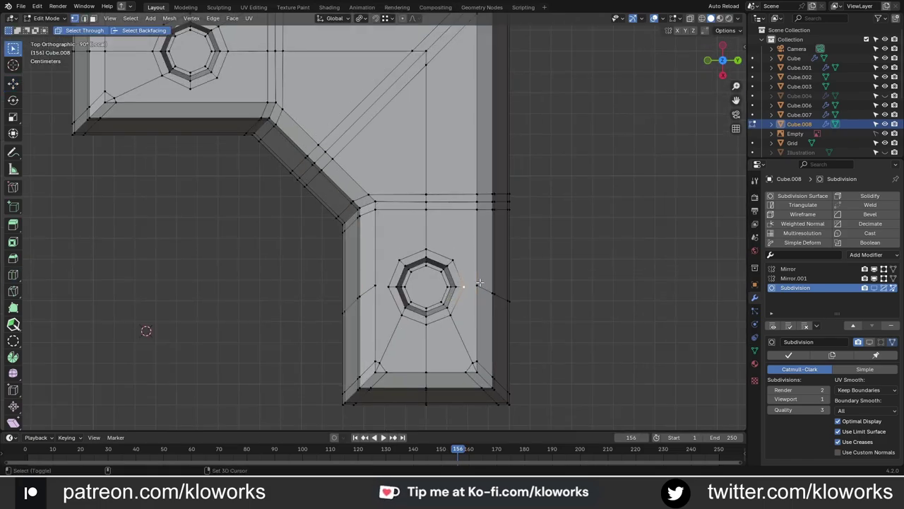
pyautogui.scroll(-3, 373, 284)
# - Toggle the smooth subdivision preview to check the hole walls
pyautogui.hotkey('ctrl', 'Tab')
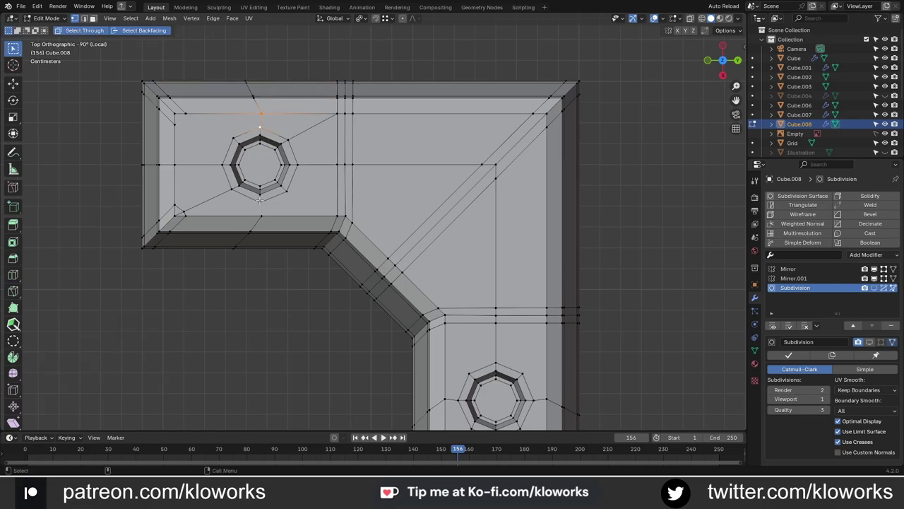
pyautogui.press('Tab')
pyautogui.moveTo(305, 231); pyautogui.dragTo(469, 307, button='middle')
pyautogui.scroll(-3, 469, 307)
pyautogui.scroll(4, 353, 247)
pyautogui.hotkey('ctrl', 'Tab')
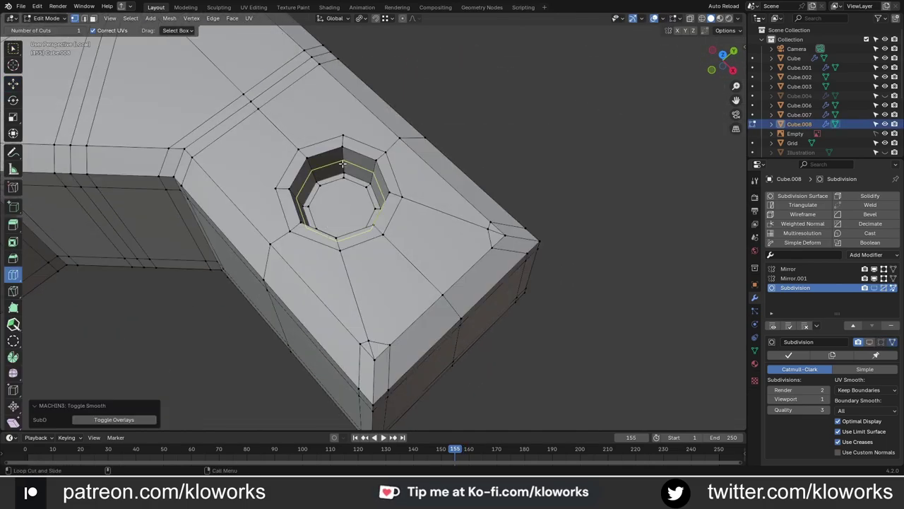
# - Bevel the support loops inside both holes
pyautogui.hotkey('ctrl', 'r')
pyautogui.press('w')
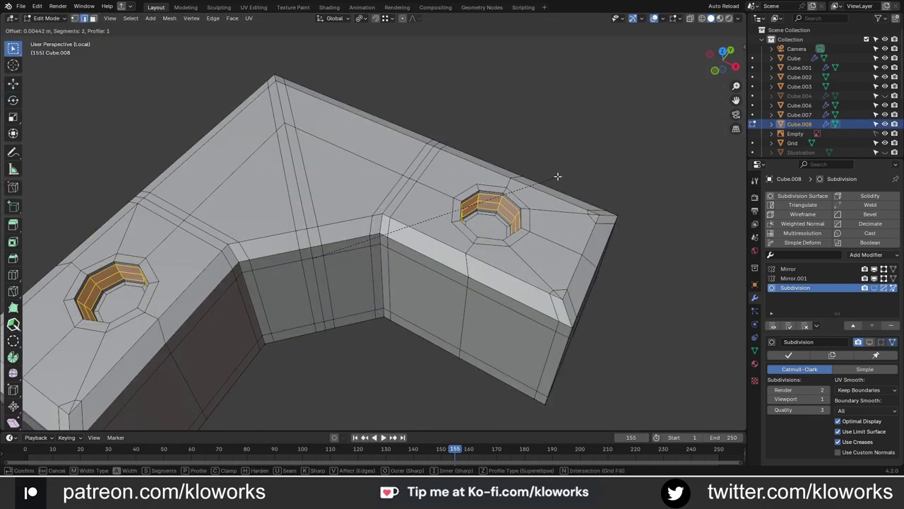
pyautogui.click(557, 176)
pyautogui.moveTo(557, 176); pyautogui.dragTo(537, 212, button='middle')
pyautogui.hotkey('ctrl', 'r')
pyautogui.click(537, 296)
# - Confirm the hole wall bevel and inspect the piece at subdivision level 2 in Object Mode
pyautogui.click(577, 230)
pyautogui.press('Tab')
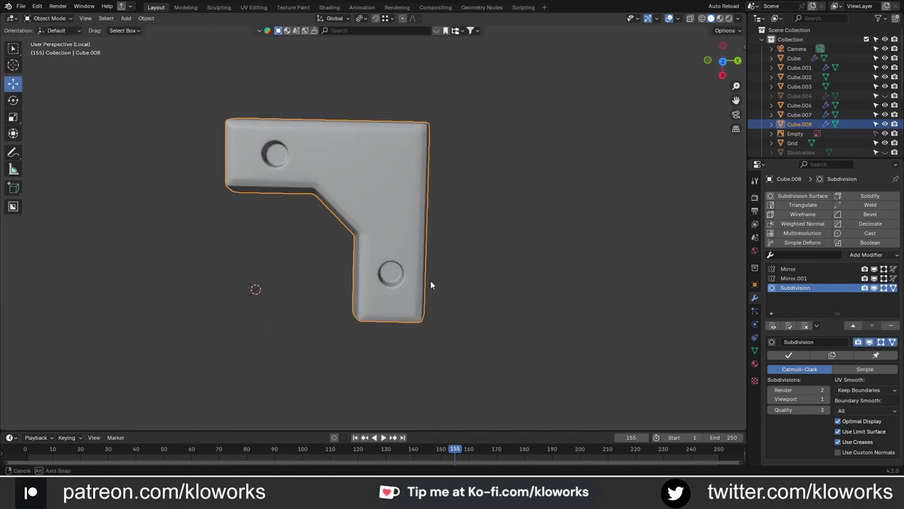
pyautogui.scroll(3, 379, 308)
pyautogui.moveTo(378, 308); pyautogui.dragTo(368, 368, button='middle')
pyautogui.hotkey('ctrl', '2')
pyautogui.press('KP_7')
pyautogui.moveTo(469, 335); pyautogui.dragTo(363, 303, button='middle')
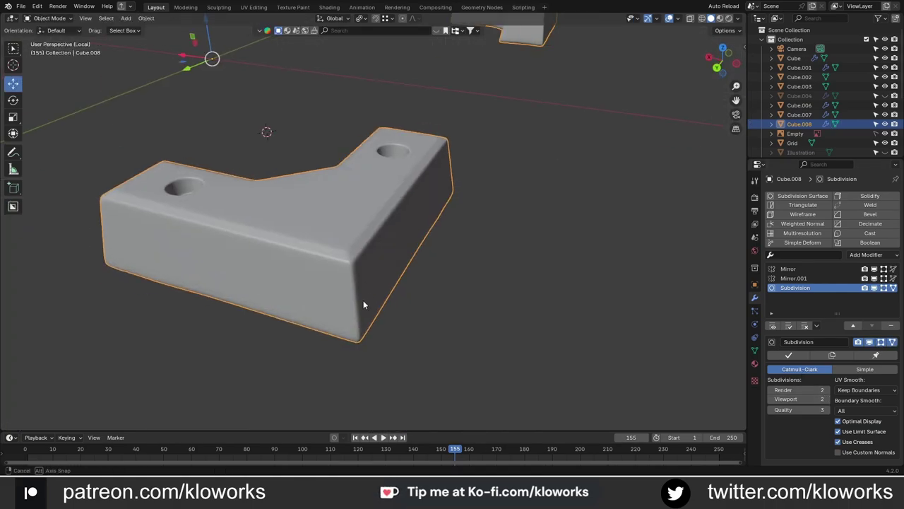
# - Toggle the smooth preview in Edit Mode to inspect the top of the piece
pyautogui.press('Tab')
pyautogui.hotkey('alt', 'Tab')
pyautogui.press('KP_7')
pyautogui.hotkey('alt', 'Tab')
pyautogui.keyDown('shift'); pyautogui.moveTo(493, 259); pyautogui.dragTo(417, 354, button='middle'); pyautogui.keyUp('shift')
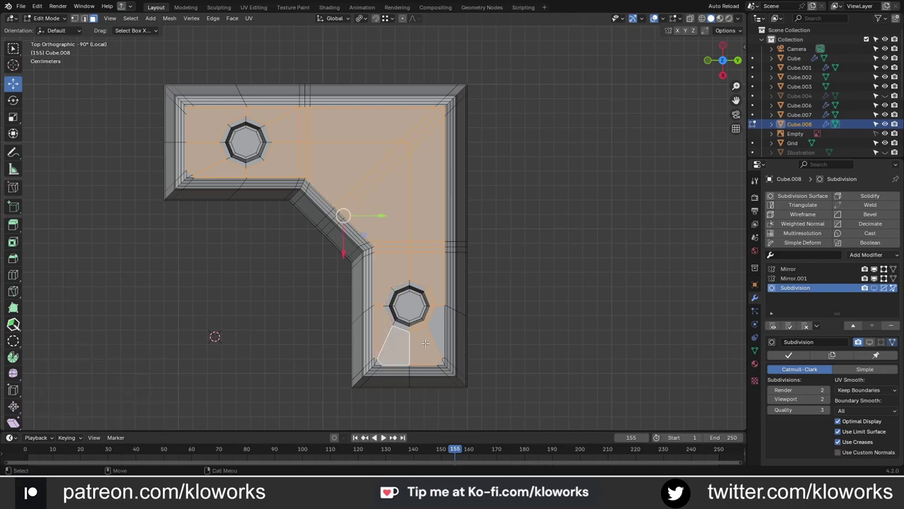
pyautogui.scroll(5, 426, 343)
pyautogui.keyDown('shift'); pyautogui.moveTo(251, 296); pyautogui.dragTo(294, 396, button='middle'); pyautogui.keyUp('shift')
pyautogui.scroll(-2, 368, 277)
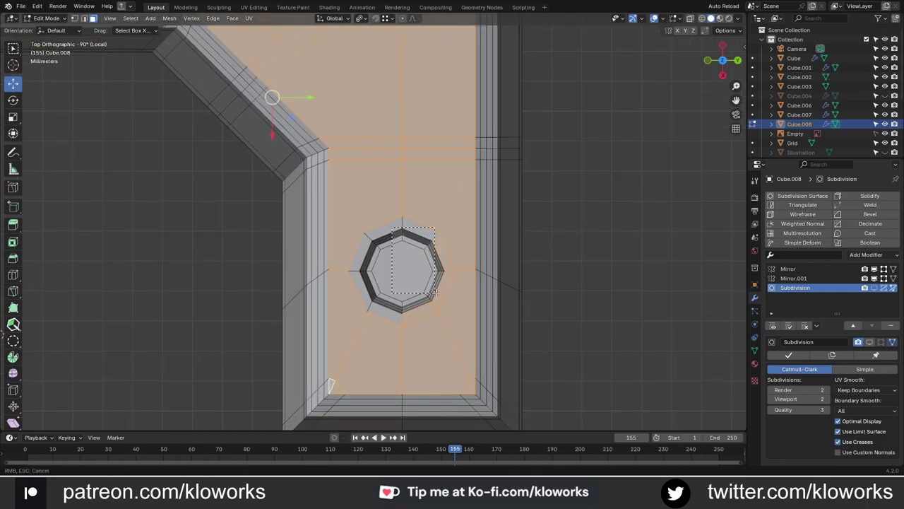
pyautogui.scroll(-3, 464, 244)
pyautogui.scroll(2, 464, 244)
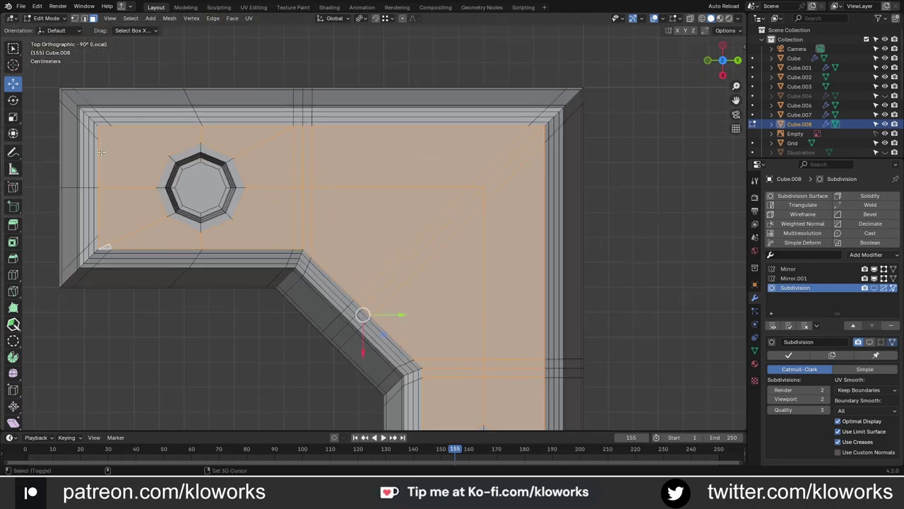
pyautogui.scroll(-3, 464, 244)
# - Crease the selected edges, then dissolve the unneeded edges
pyautogui.moveTo(465, 244); pyautogui.dragTo(477, 206, button='middle')
pyautogui.hotkey('ctrl', 'e')
pyautogui.click(477, 206)
pyautogui.press('KP_7')
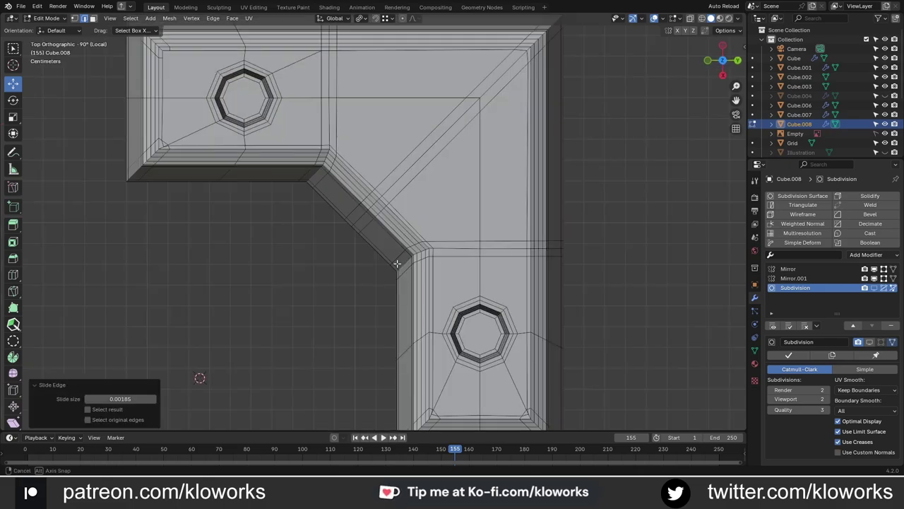
pyautogui.scroll(4, 297, 292)
pyautogui.hotkey('ctrl', 'x')
pyautogui.scroll(-5, 510, 338)
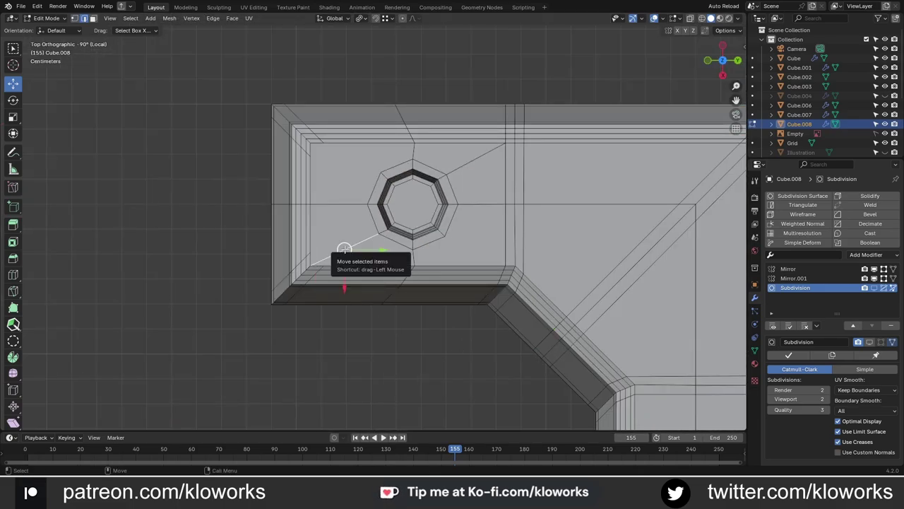
pyautogui.scroll(-4, 344, 249)
# - Select the diagonal edges beside the lower hole and the adjoining corner faces
pyautogui.click(293, 228)
pyautogui.scroll(5, 450, 342)
pyautogui.click(505, 297)
pyautogui.keyDown('shift'); pyautogui.click(334, 329); pyautogui.keyUp('shift')
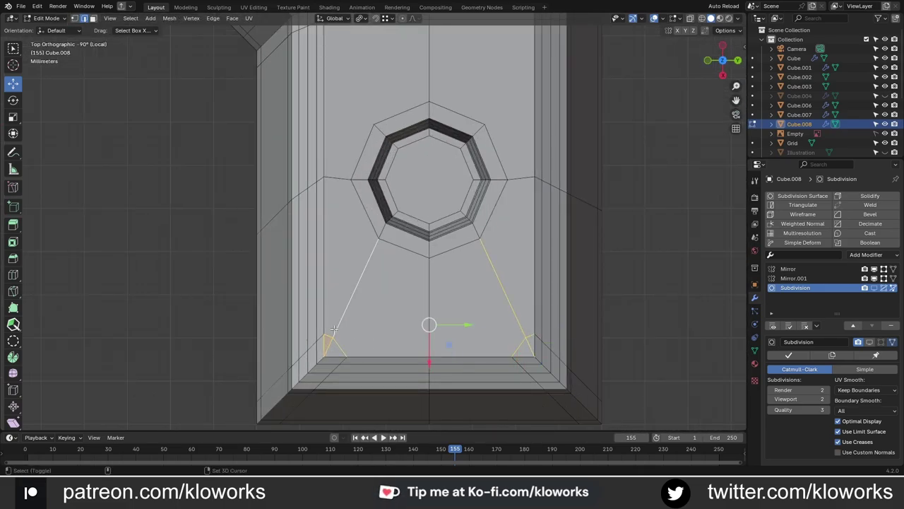
pyautogui.click(438, 311)
pyautogui.scroll(-4, 376, 393)
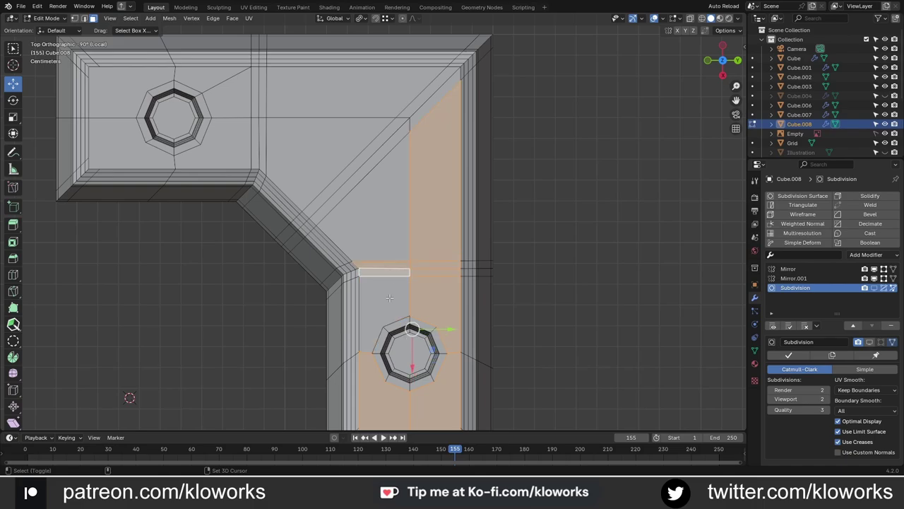
pyautogui.scroll(-1, 389, 298)
pyautogui.keyDown('ctrl'); pyautogui.click(321, 279); pyautogui.keyUp('ctrl')
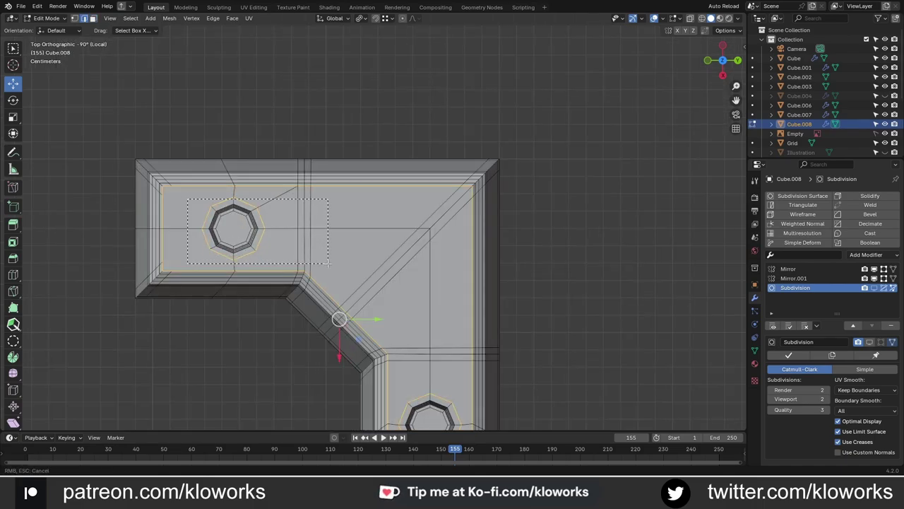
# - Box-select the geometry around the corner bolt and slide it into place
pyautogui.moveTo(405, 300)
pyautogui.keyDown('shift'); pyautogui.mouseDown(button='middle')
pyautogui.moveTo(392, 77)
pyautogui.moveTo(626, 346)
pyautogui.mouseUp(button='middle'); pyautogui.keyUp('shift')
pyautogui.scroll(3, 626, 346)
pyautogui.press('g')
pyautogui.press('g')
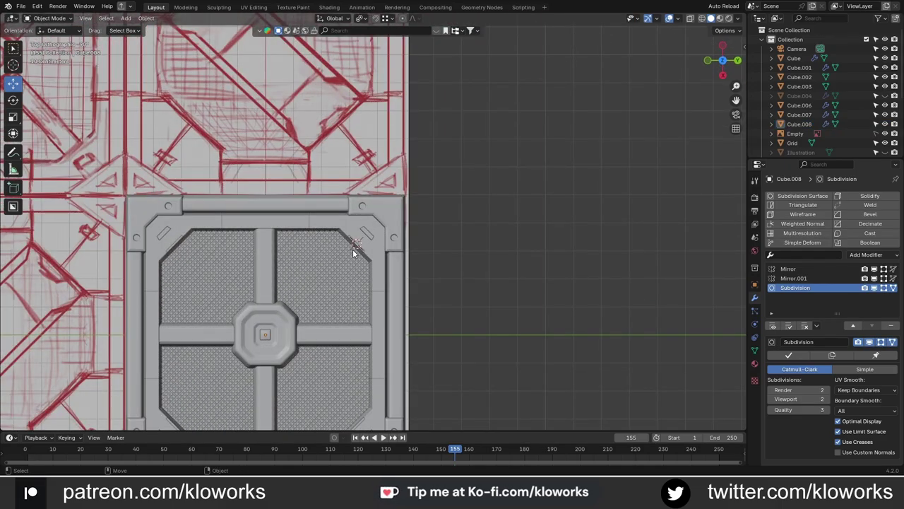
# - Add a cylinder with 16 vertices
pyautogui.scroll(3, 354, 253)
pyautogui.scroll(-4, 381, 218)
pyautogui.scroll(1, 395, 228)
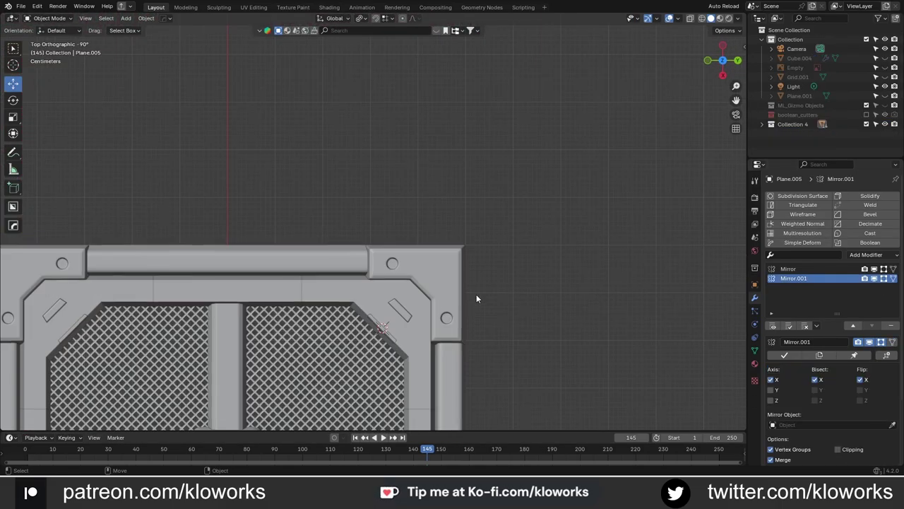
pyautogui.hotkey('shift', 'a')
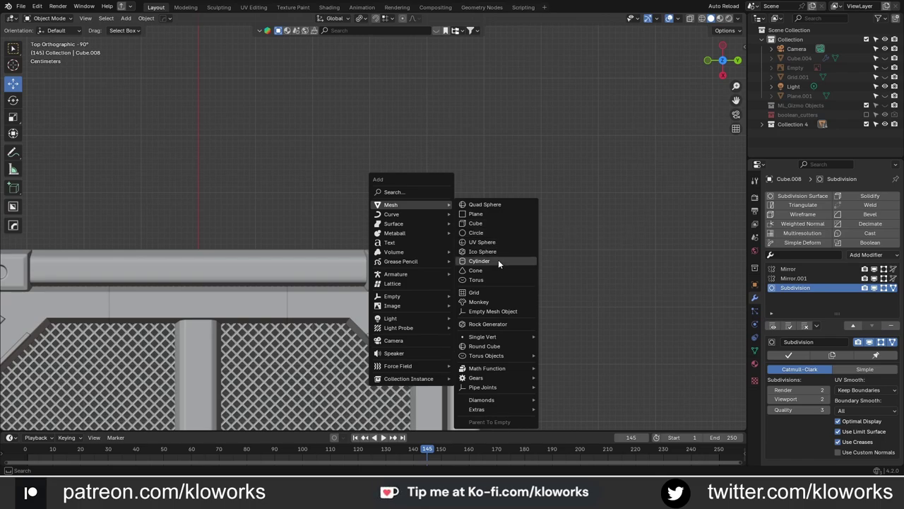
pyautogui.click(498, 260)
pyautogui.doubleClick(120, 308)
pyautogui.write('16')
# - Inset the cylinder's top face into a larger inner square
pyautogui.press('Tab')
pyautogui.press('i')
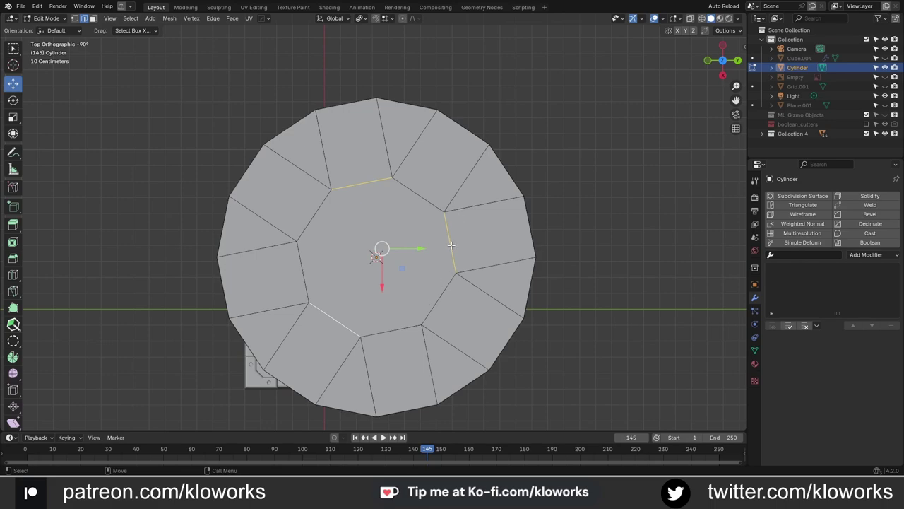
pyautogui.scroll(-1, 390, 257)
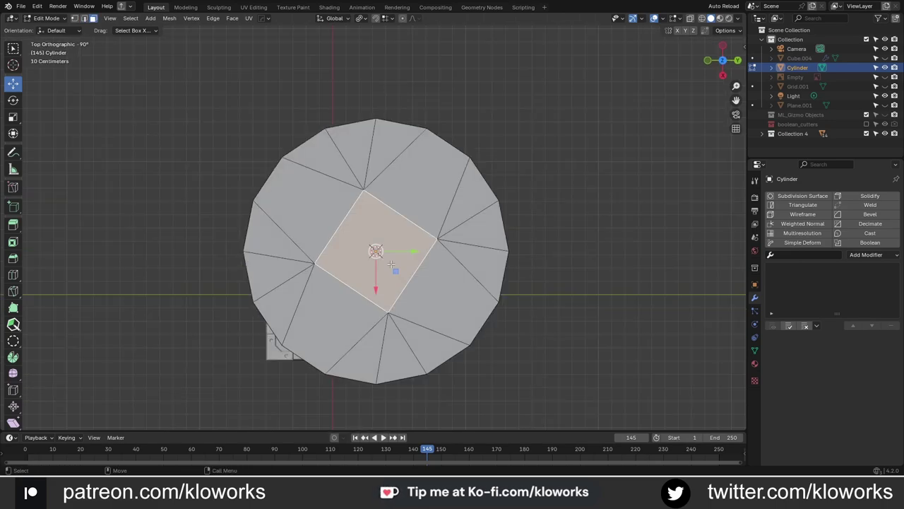
pyautogui.moveTo(398, 274); pyautogui.dragTo(505, 202, button='middle')
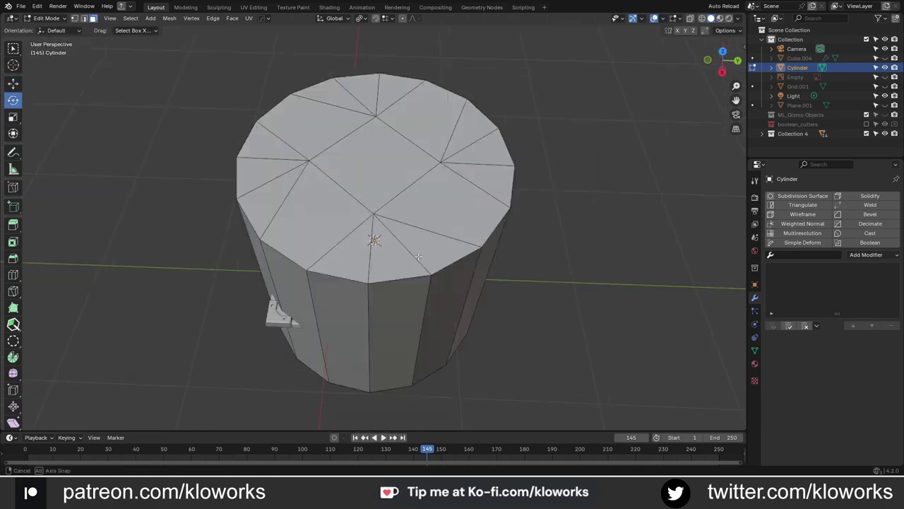
pyautogui.press('Escape')
pyautogui.click(414, 220)
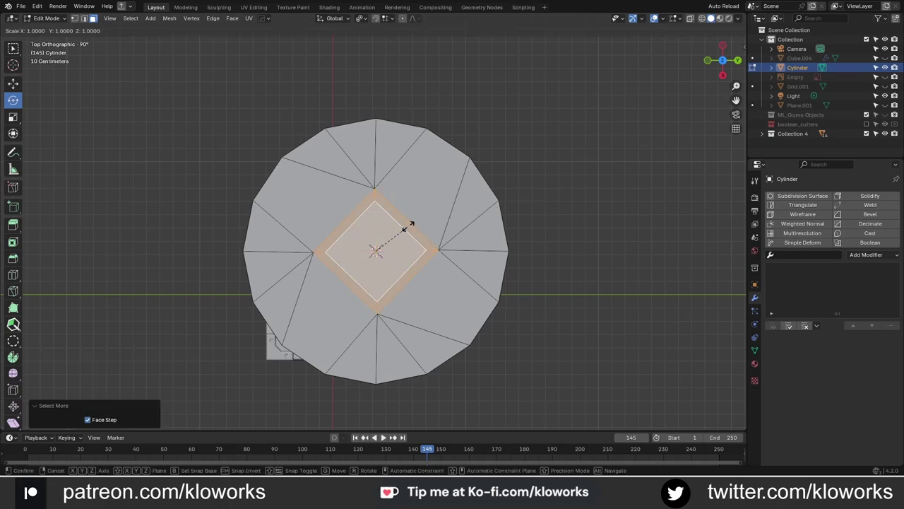
# - Edge Slide the boundary ring to -0.07 and bevel the recess edges 4 segments, 0.0634 m
pyautogui.press('ctrl+KP_Add')
pyautogui.hotkey('ctrl', 'e')
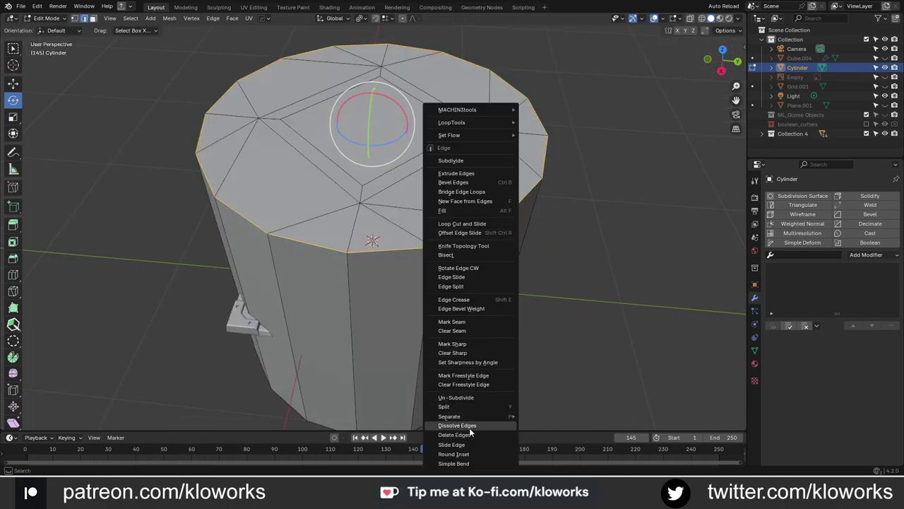
pyautogui.click(469, 444)
pyautogui.click(461, 249)
pyautogui.moveTo(460, 249); pyautogui.dragTo(451, 207, button='middle')
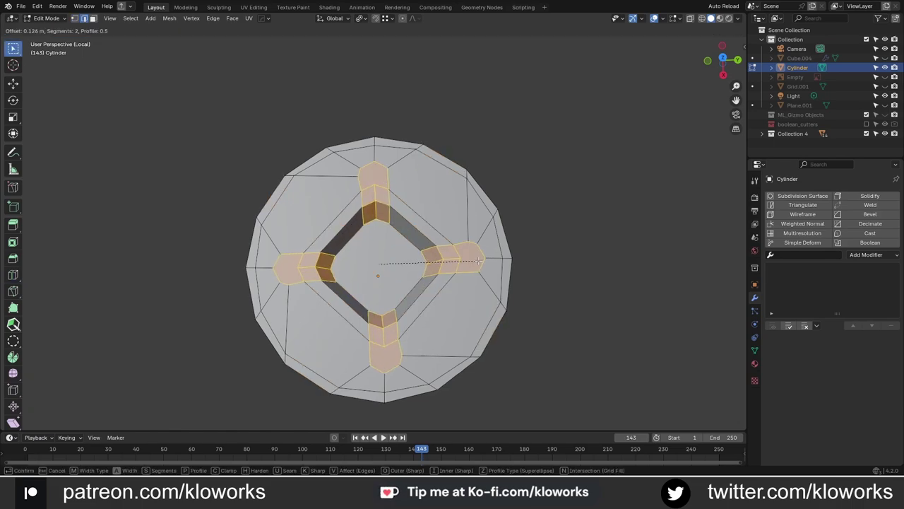
pyautogui.click(468, 266)
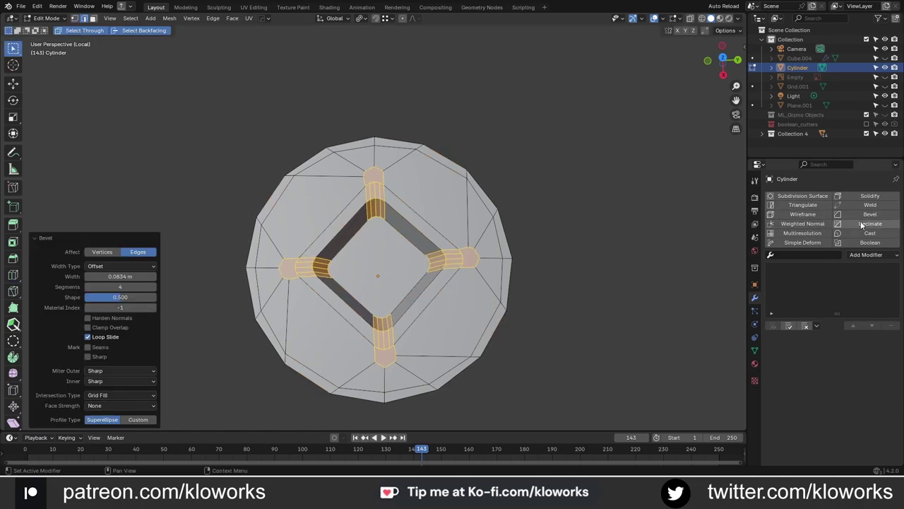
# - Add a Subdivision modifier, a top-rim loop cut and a round inset, then exit Local view
pyautogui.click(792, 197)
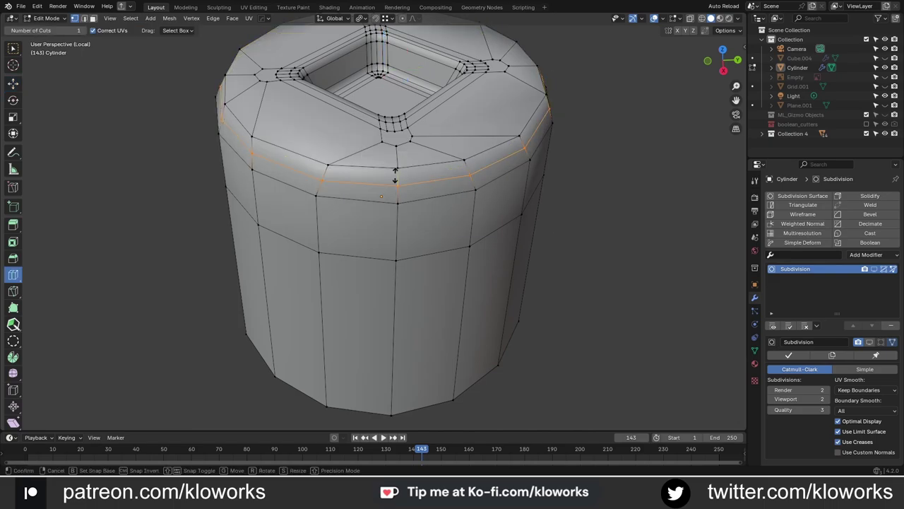
pyautogui.click(395, 175)
pyautogui.rightClick(492, 356)
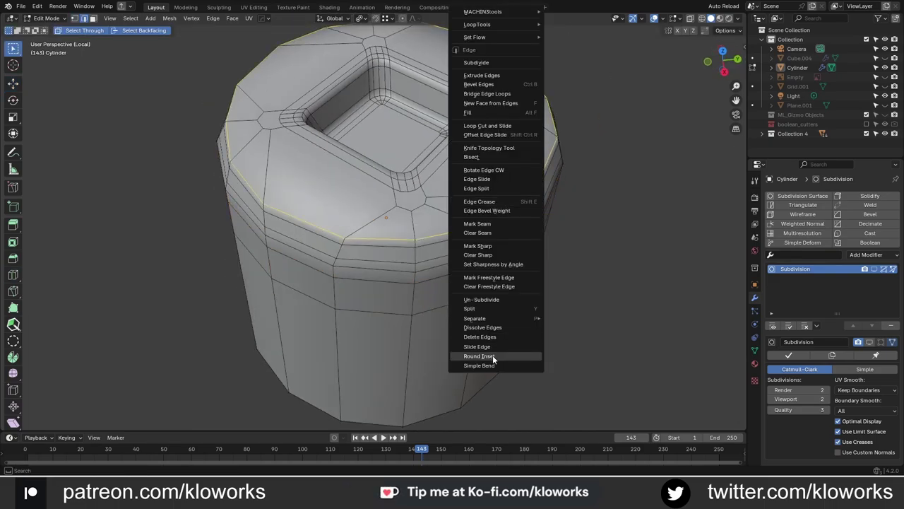
pyautogui.click(493, 356)
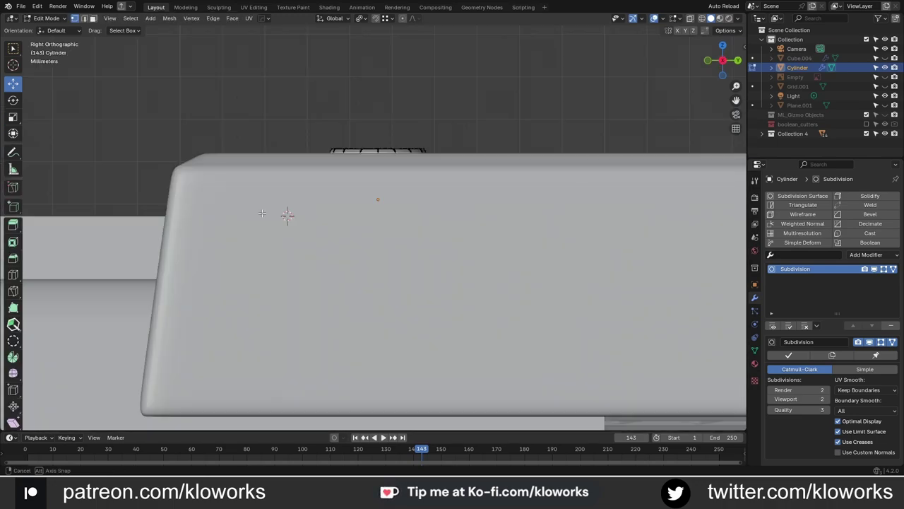
pyautogui.press('KP_Divide')
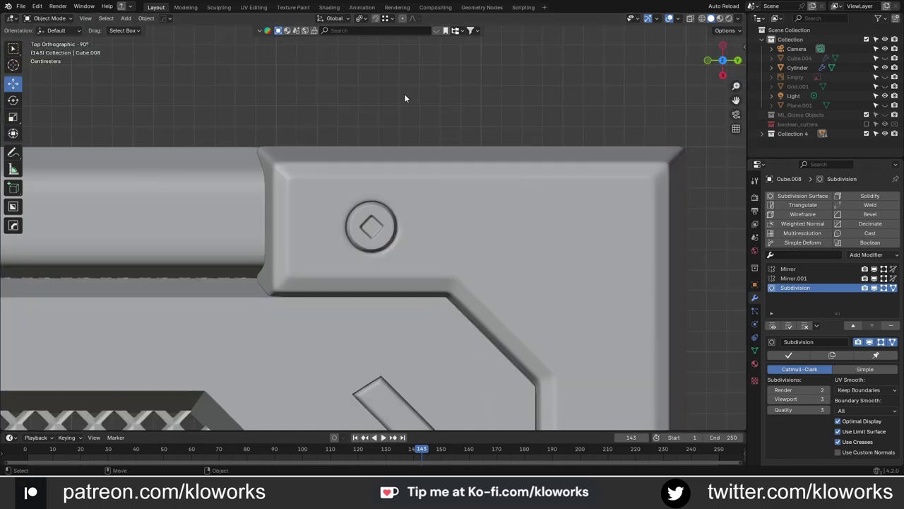
# - Duplicate the bolt into the other corner holes, apply transforms, and rotate the copies
pyautogui.scroll(2, 288, 140)
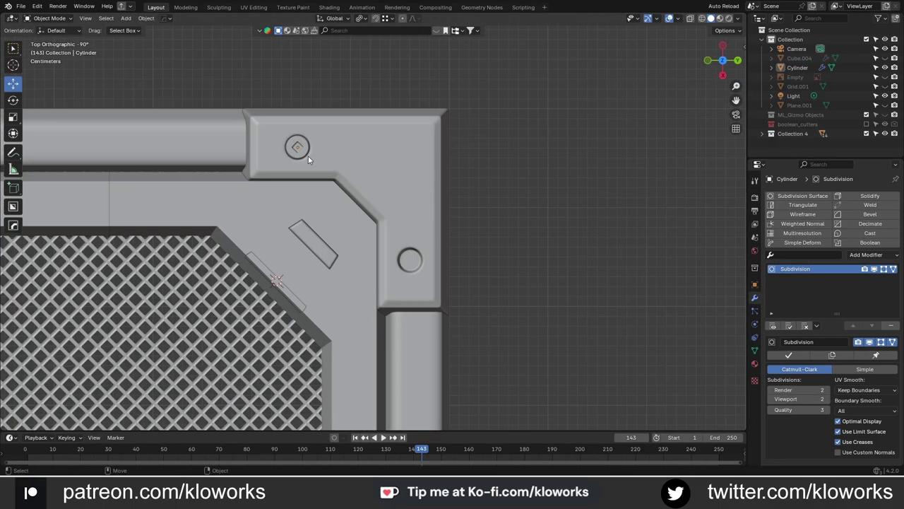
pyautogui.hotkey('shift', 'd')
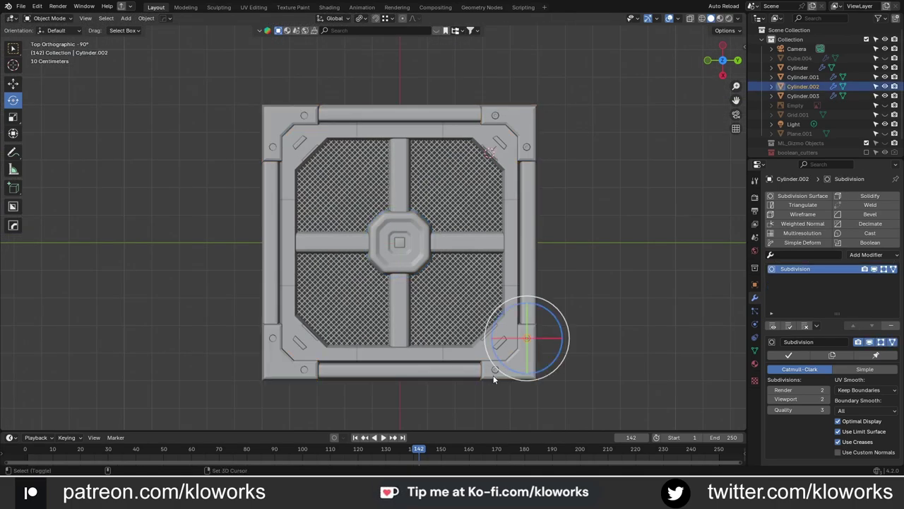
pyautogui.click(490, 339)
pyautogui.hotkey('shift', 'd')
pyautogui.press('r')
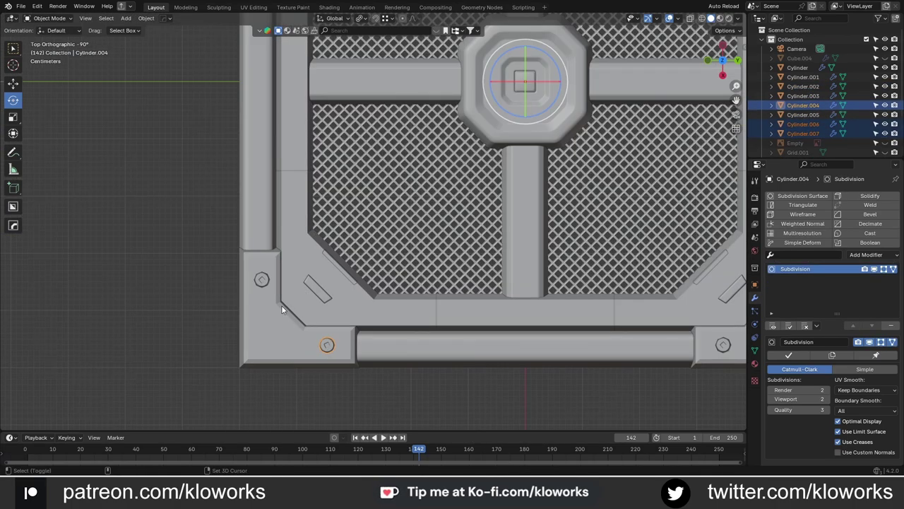
pyautogui.click(361, 17)
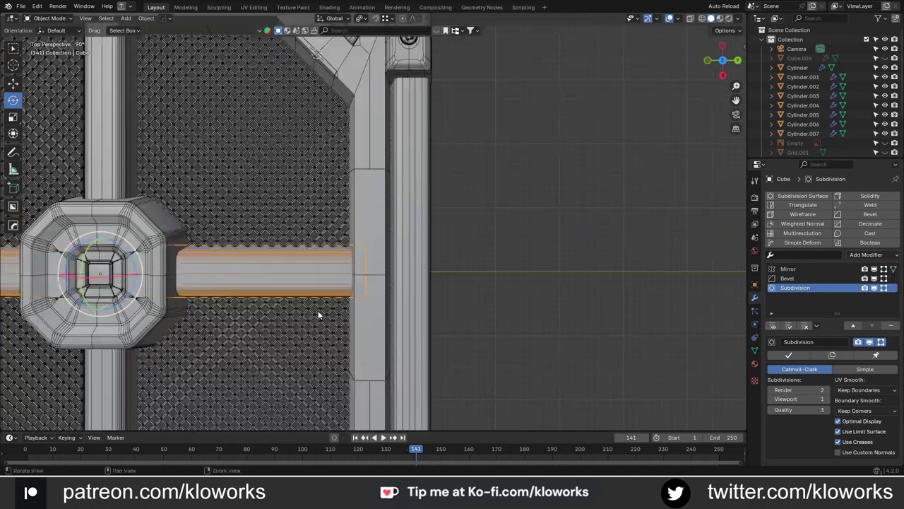
# - Lower the crossbar's Bevel modifier offset
pyautogui.moveTo(318, 314); pyautogui.dragTo(428, 268, button='middle')
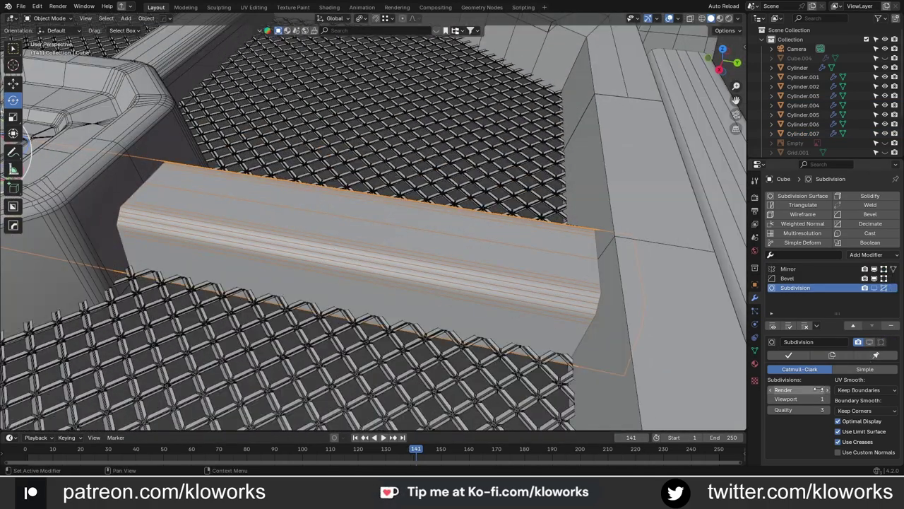
pyautogui.click(787, 277)
pyautogui.scroll(-4, 798, 353)
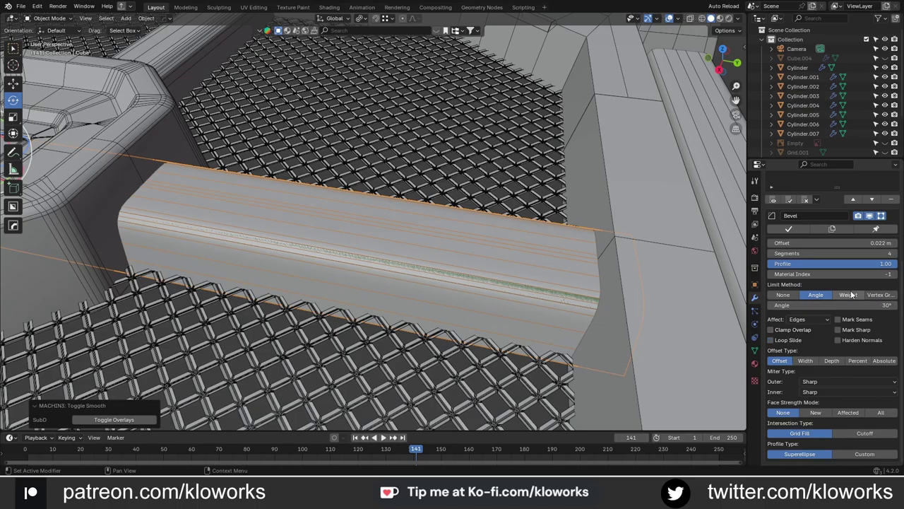
pyautogui.scroll(2, 852, 294)
pyautogui.moveTo(834, 281); pyautogui.dragTo(792, 281)
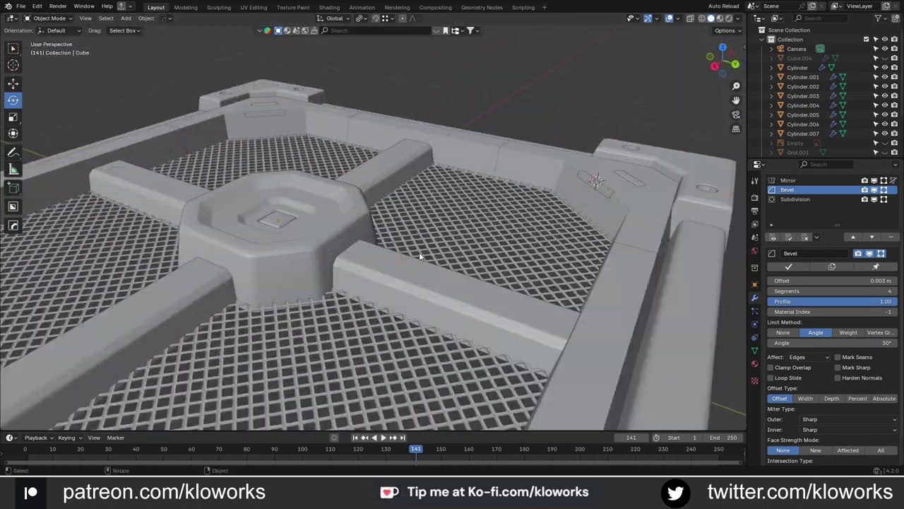
# - Add a new cube, scale it to 0.1 and stretch it along Y
pyautogui.hotkey('shift', 'a')
pyautogui.click(597, 181)
pyautogui.hotkey('ctrl', 'z')
pyautogui.hotkey('shift', 'a')
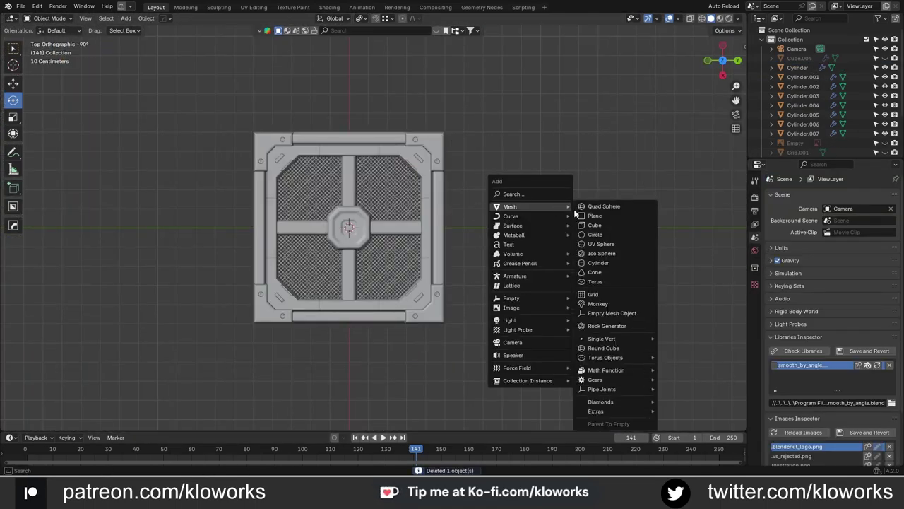
pyautogui.click(608, 220)
pyautogui.press('s')
pyautogui.press('.')
pyautogui.press('1')
pyautogui.press('Return')
pyautogui.scroll(5, 372, 254)
pyautogui.press('s')
pyautogui.press('y')
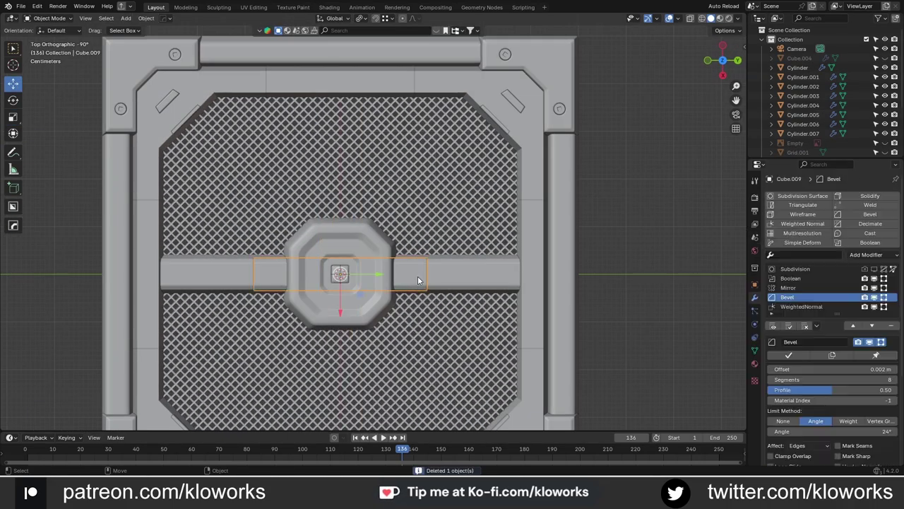
# - Rotate Cube.009 by 90° and enable the Cutters collection
pyautogui.press('r')
pyautogui.press('9')
pyautogui.press('0')
pyautogui.press('Return')
pyautogui.moveTo(416, 212); pyautogui.dragTo(428, 281, button='middle')
pyautogui.scroll(-5, 794, 149)
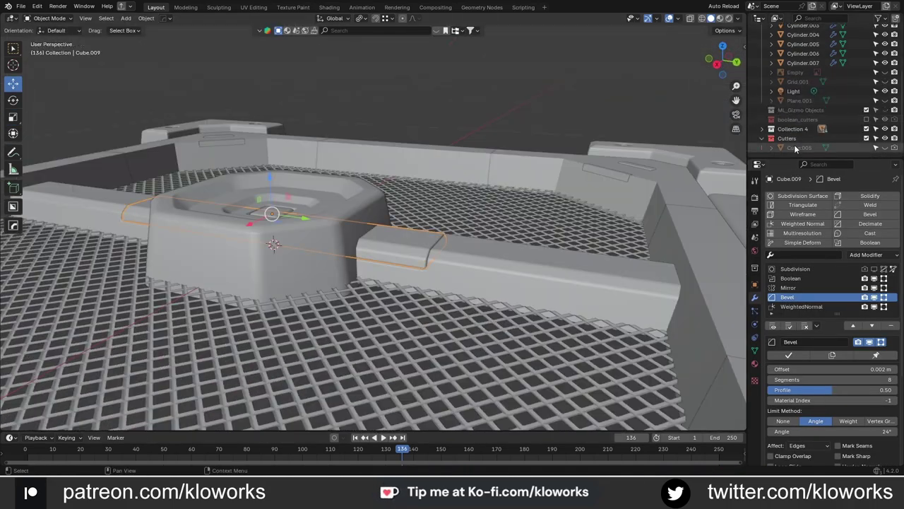
pyautogui.click(868, 139)
# - Add Cube.005 as an Intersect Boolean cutter and delete the old Cube
pyautogui.moveTo(361, 181); pyautogui.dragTo(408, 249, button='middle')
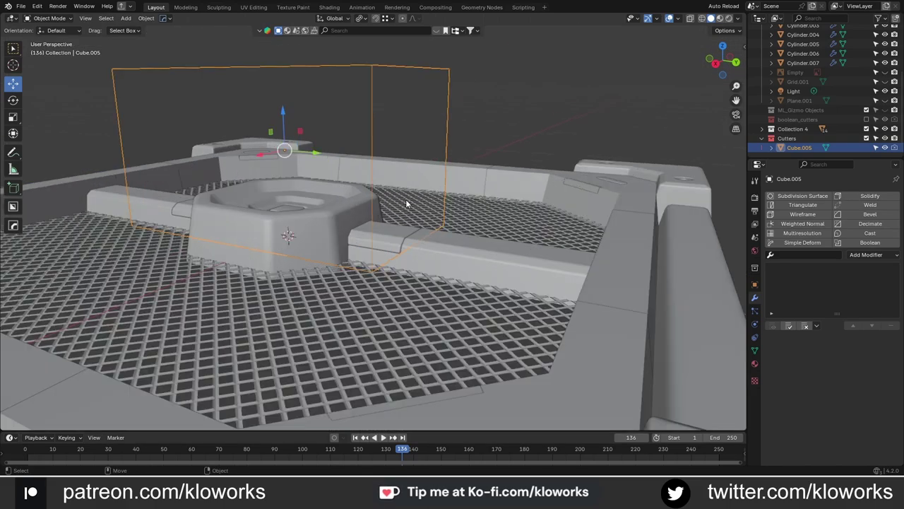
pyautogui.press('ctrl+shift+KP_Multiply')
pyautogui.press('Delete')
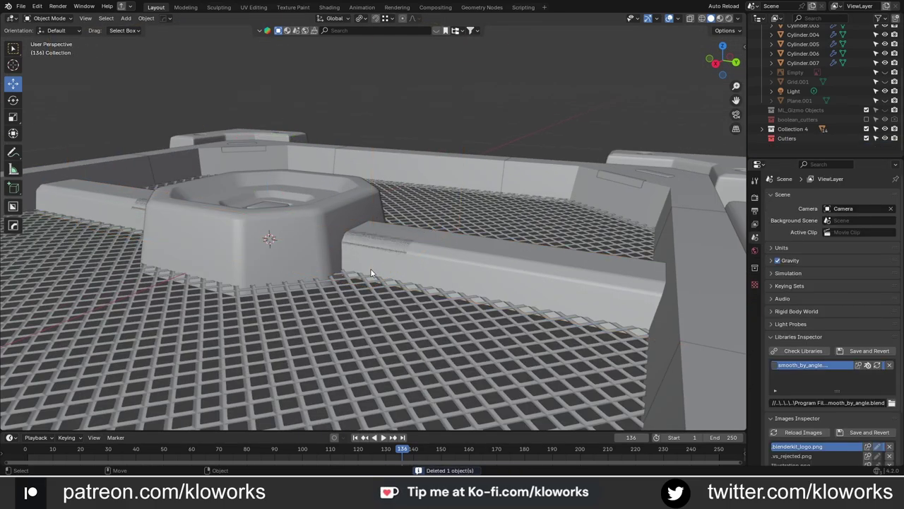
# - Rotate the Cube.001 bar 90° from the top view
pyautogui.click(373, 272)
pyautogui.click(465, 104)
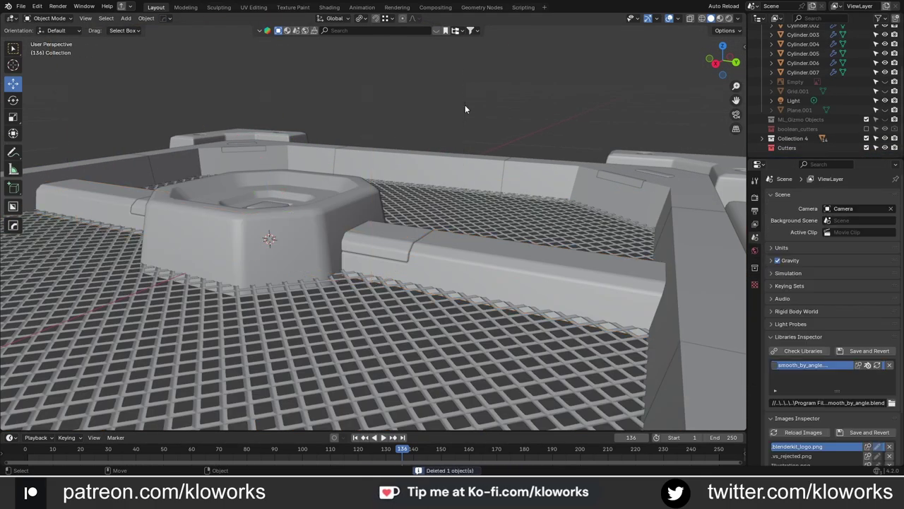
pyautogui.press('KP_7')
pyautogui.click(457, 285)
pyautogui.press('r')
pyautogui.click(333, 352)
# - Select the ledge piece Plane.002 and frame it in the view
pyautogui.moveTo(332, 352); pyautogui.dragTo(530, 175, button='middle')
pyautogui.scroll(-5, 386, 303)
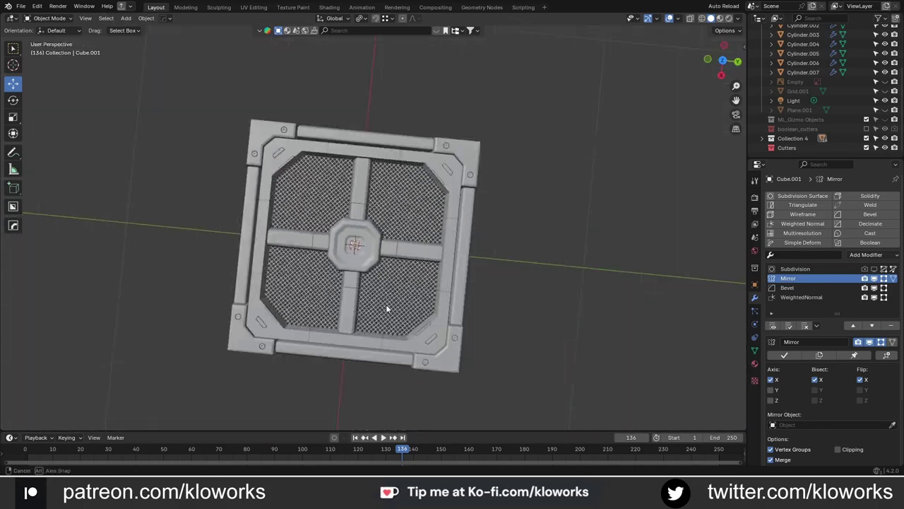
pyautogui.click(400, 303)
pyautogui.press('KP_Decimal')
pyautogui.moveTo(411, 194)
pyautogui.mouseDown(button='middle')
pyautogui.moveTo(373, 306)
pyautogui.moveTo(366, 240)
pyautogui.mouseUp(button='middle')
# - Add a small cube and move it along Y onto the ledge
pyautogui.press('Tab')
pyautogui.press('Tab')
pyautogui.scroll(-5, 366, 241)
pyautogui.hotkey('shift', 'a')
pyautogui.click(444, 166)
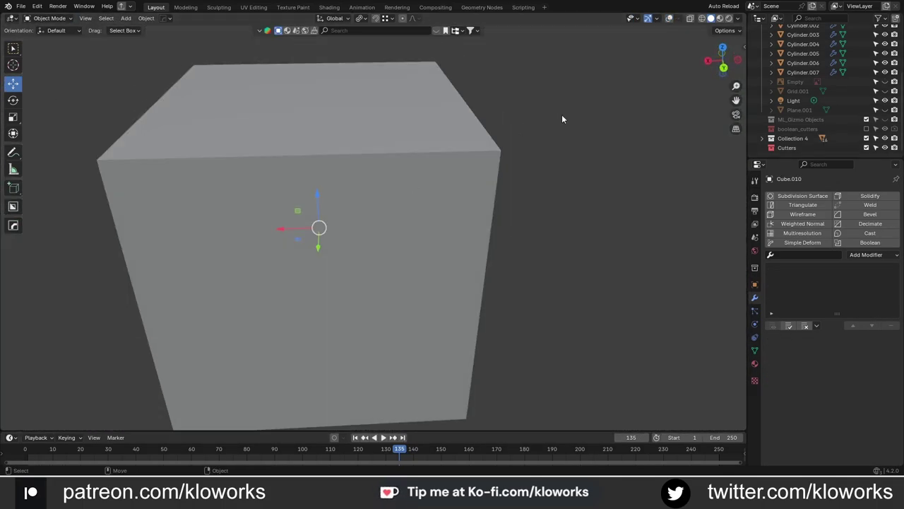
pyautogui.press('s')
pyautogui.scroll(-3, 398, 222)
pyautogui.press('g')
pyautogui.press('y')
pyautogui.click(626, 185)
pyautogui.scroll(5, 626, 186)
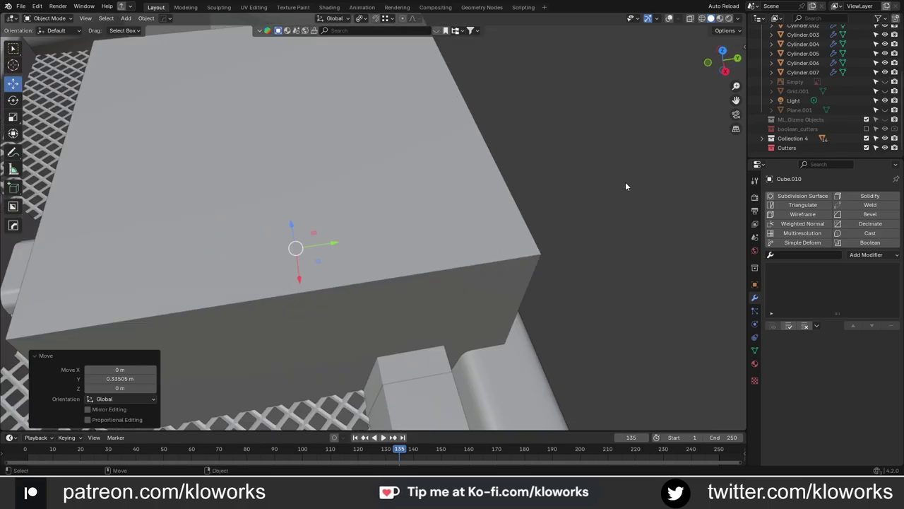
pyautogui.moveTo(626, 186)
pyautogui.mouseDown(button='middle')
pyautogui.moveTo(604, 65)
pyautogui.moveTo(268, 313)
pyautogui.moveTo(405, 302)
pyautogui.moveTo(428, 246)
pyautogui.mouseUp(button='middle')
# - Slash the ledge with the cube cutter, separating the piece Plane.003
pyautogui.keyDown('shift'); pyautogui.click(269, 313); pyautogui.keyUp('shift')
pyautogui.press('ctrl+KP_Divide')
pyautogui.scroll(4, 405, 302)
pyautogui.click(481, 268)
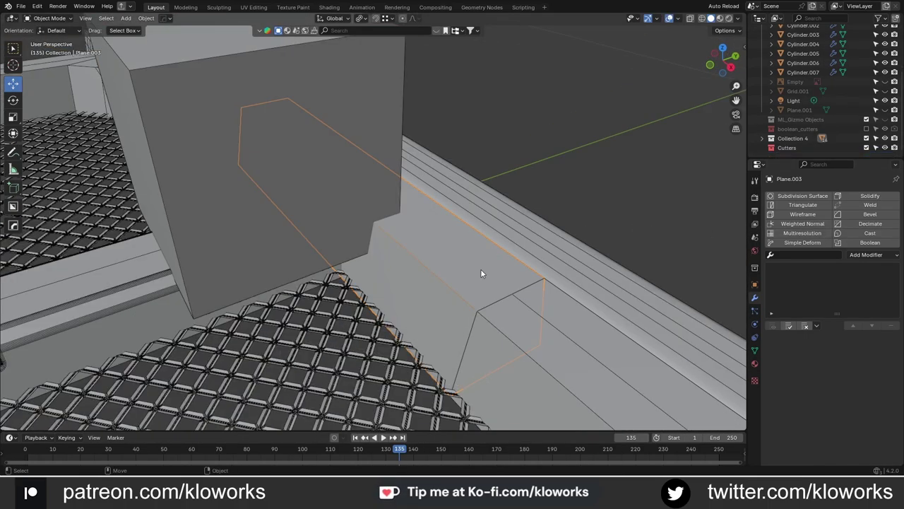
pyautogui.moveTo(481, 269); pyautogui.dragTo(495, 262, button='middle')
# - Give Plane.003 a Bevel modifier with 0.006 m offset and more segments
pyautogui.click(869, 214)
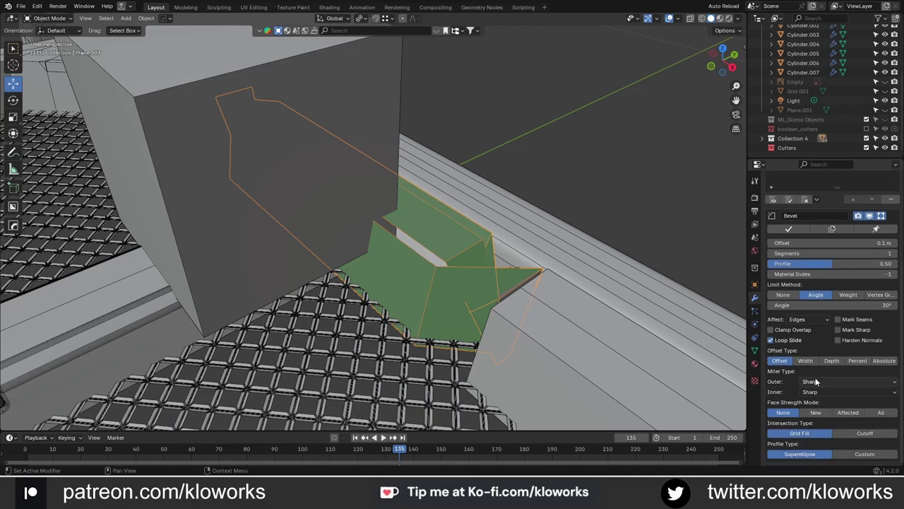
pyautogui.scroll(3, 821, 342)
pyautogui.moveTo(828, 367); pyautogui.dragTo(813, 367)
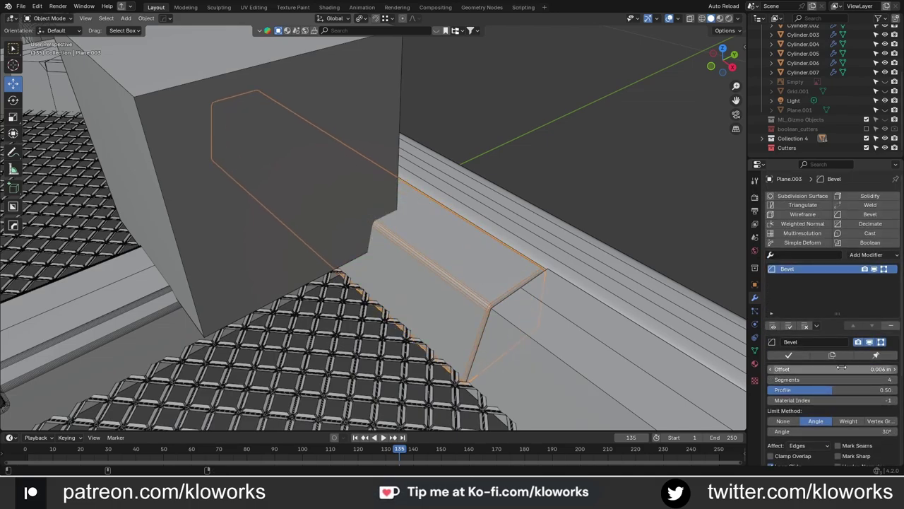
pyautogui.click(895, 379)
pyautogui.rightClick(441, 235)
pyautogui.moveTo(896, 384)
pyautogui.mouseDown(button='middle')
pyautogui.moveTo(380, 217)
pyautogui.moveTo(465, 309)
pyautogui.mouseUp(button='middle')
# - Apply an intersect cut with the cutter, then reselect Plane.003
pyautogui.press('ctrl+KP_Multiply')
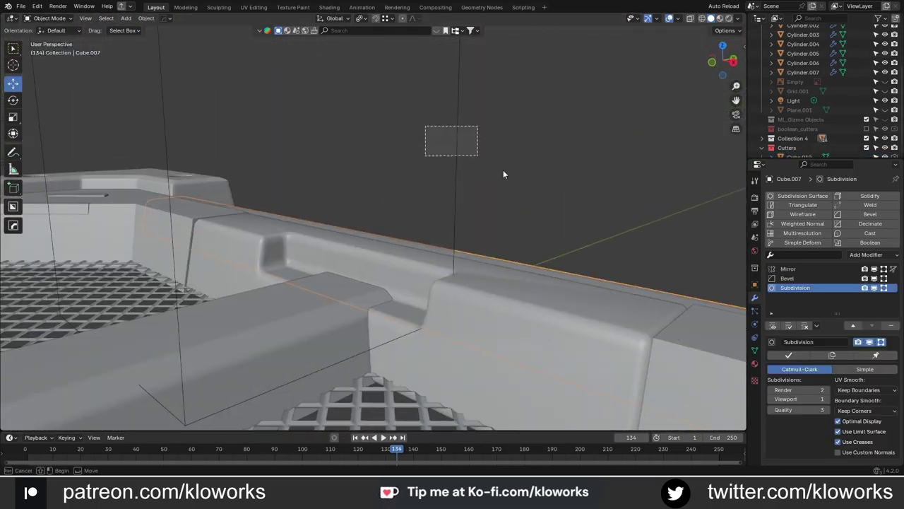
pyautogui.click(276, 107)
pyautogui.moveTo(276, 107)
pyautogui.mouseDown(button='middle')
pyautogui.moveTo(330, 177)
pyautogui.moveTo(373, 167)
pyautogui.moveTo(297, 147)
pyautogui.mouseUp(button='middle')
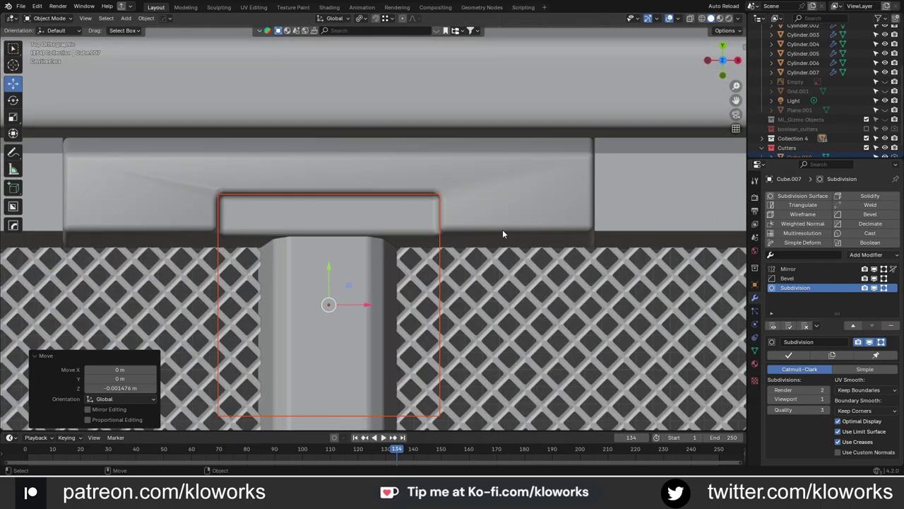
pyautogui.click(503, 228)
pyautogui.scroll(-5, 425, 222)
pyautogui.moveTo(436, 183)
pyautogui.mouseDown(button='middle')
pyautogui.moveTo(371, 229)
pyautogui.moveTo(366, 247)
pyautogui.mouseUp(button='middle')
# - Slash Plane.003 with the cutter and cycle the boolean cut type
pyautogui.click(435, 236)
pyautogui.keyDown('shift'); pyautogui.click(435, 240); pyautogui.keyUp('shift')
pyautogui.press('ctrl+KP_Divide')
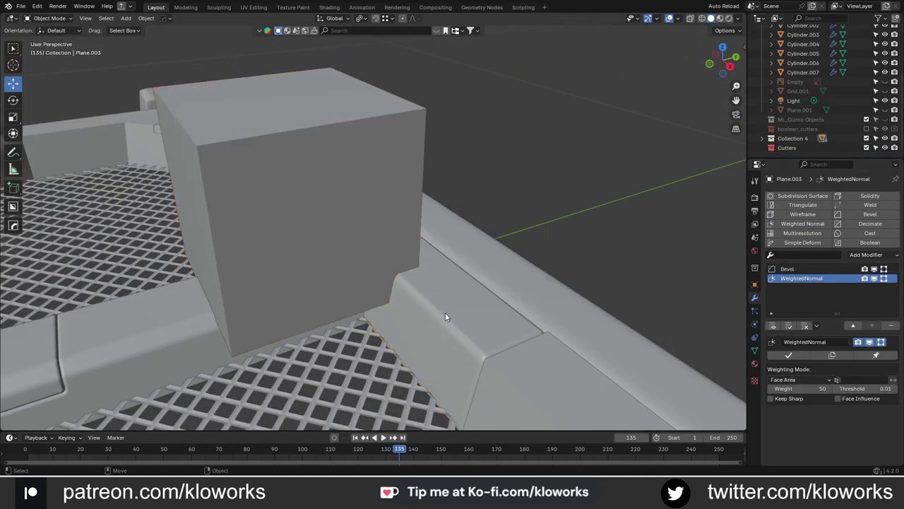
pyautogui.moveTo(445, 312)
pyautogui.mouseDown(button='middle')
pyautogui.moveTo(410, 266)
pyautogui.moveTo(487, 238)
pyautogui.moveTo(449, 199)
pyautogui.moveTo(282, 110)
pyautogui.mouseUp(button='middle')
pyautogui.press('ctrl+KP_Subtract')
# - Switch the cut back to Slash and move the cutter along Z and Y into the top rail
pyautogui.press('ctrl+KP_Multiply')
pyautogui.press('ctrl+KP_Divide')
pyautogui.press('g')
pyautogui.press('z')
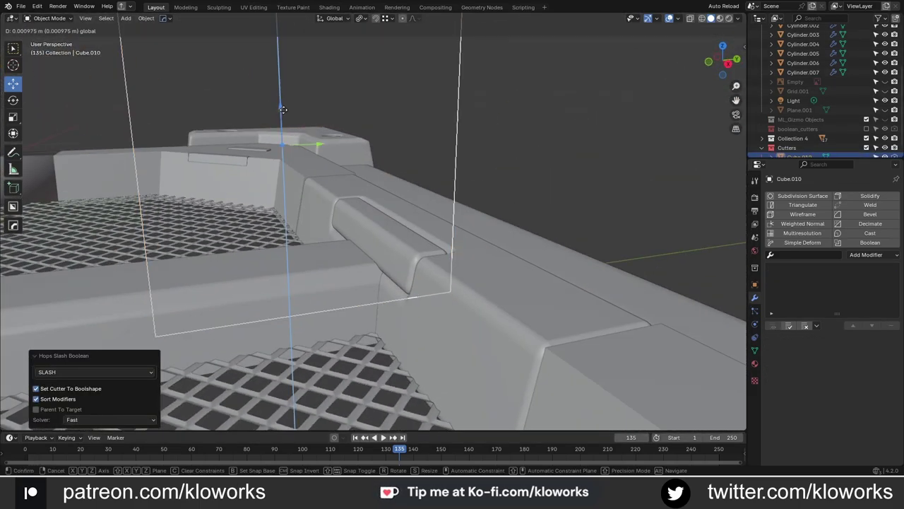
pyautogui.press('y')
pyautogui.click(307, 94)
pyautogui.press('KP_7')
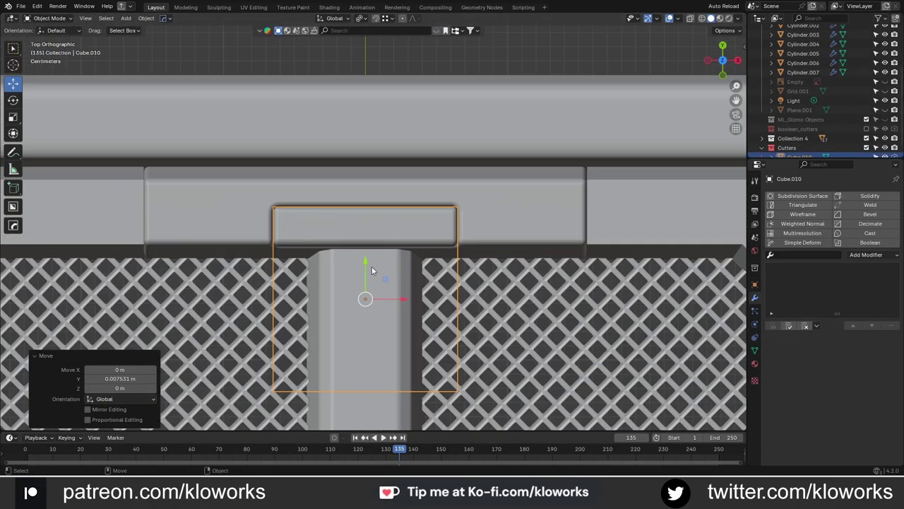
pyautogui.click(363, 259)
pyautogui.moveTo(363, 258); pyautogui.dragTo(225, 157, button='middle')
# - Rotate the cutter on X, then delete the leftover unneeded object
pyautogui.hotkey('shift', 'space')
pyautogui.press('r')
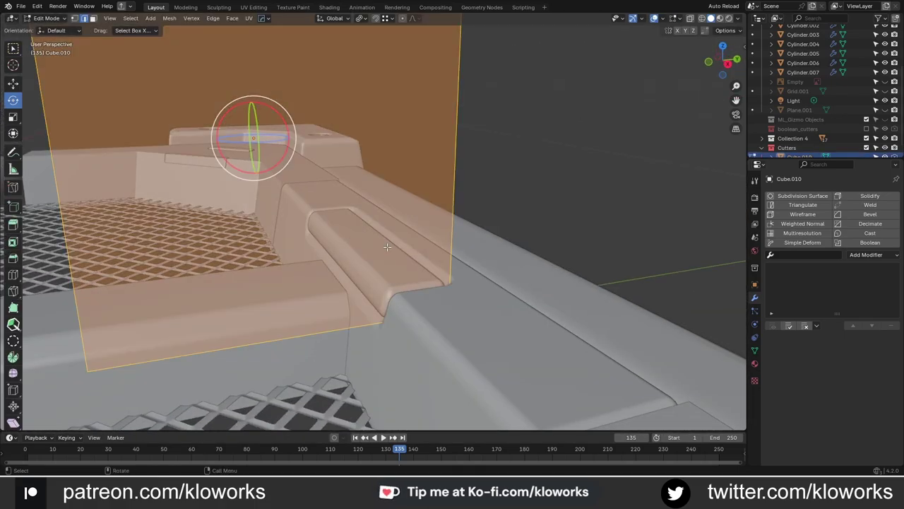
pyautogui.press('Tab')
pyautogui.moveTo(389, 212); pyautogui.dragTo(389, 185)
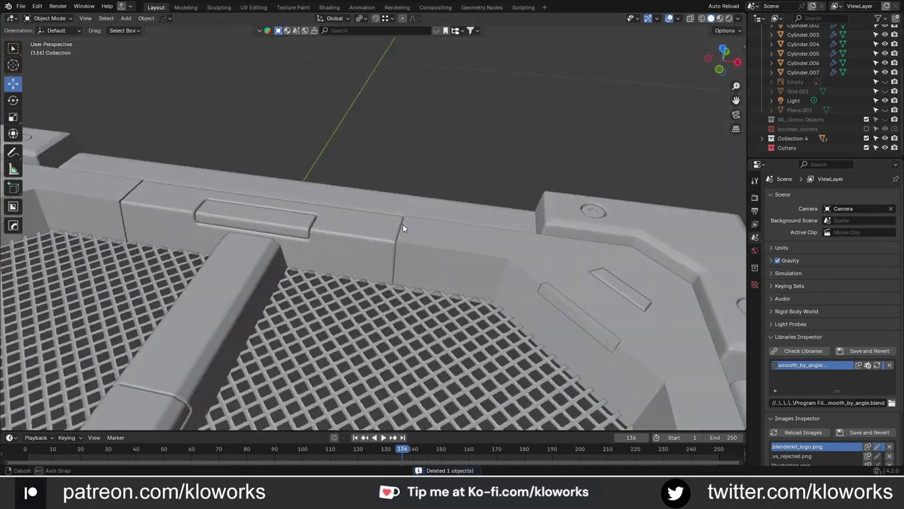
pyautogui.moveTo(403, 223); pyautogui.dragTo(410, 286, button='middle')
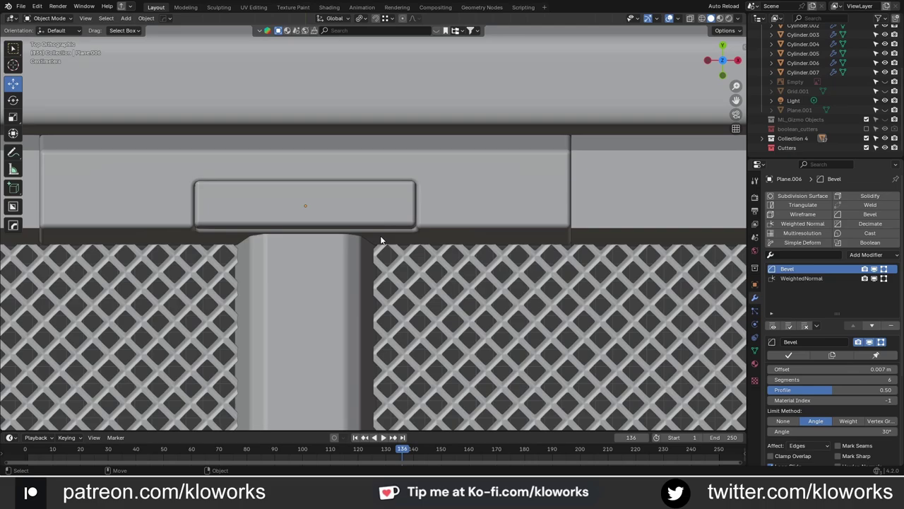
pyautogui.moveTo(380, 241)
pyautogui.mouseDown(button='middle')
pyautogui.moveTo(414, 238)
pyautogui.moveTo(410, 177)
pyautogui.moveTo(410, 263)
pyautogui.moveTo(410, 241)
pyautogui.mouseUp(button='middle')
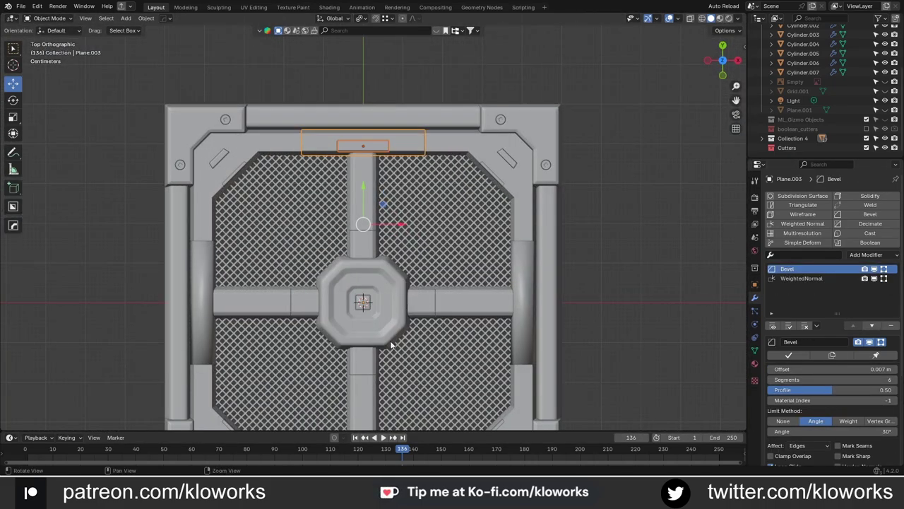
pyautogui.press('x')
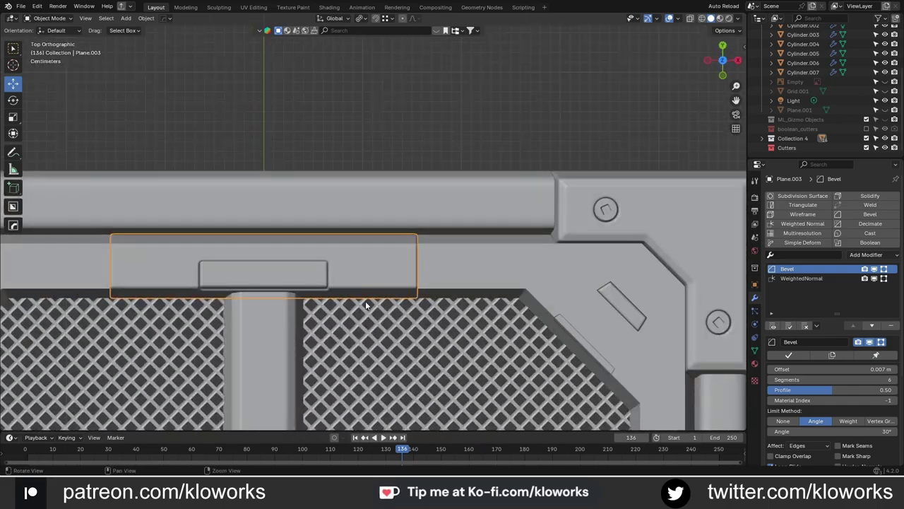
pyautogui.press('r')
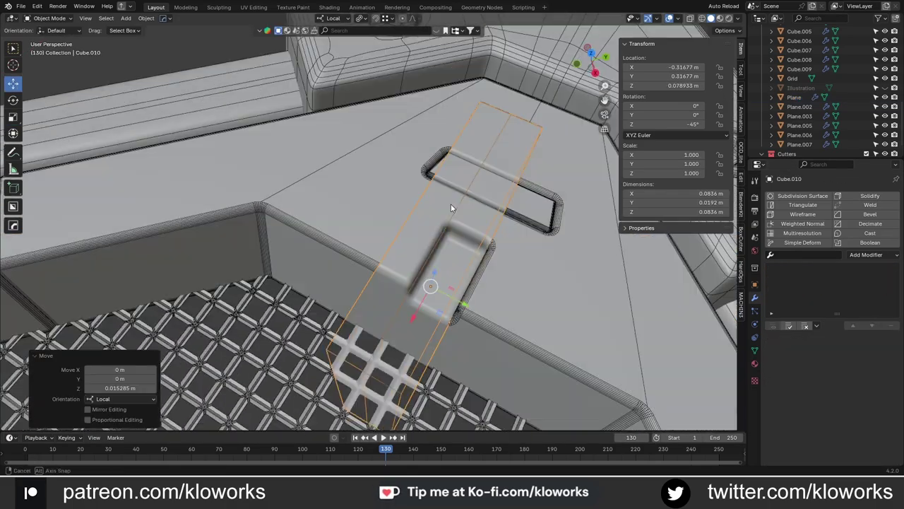
# - Stretch the cutter along Y and position it over the diagonal corner
pyautogui.keyDown('alt'); pyautogui.moveTo(485, 114); pyautogui.dragTo(490, 103, button='middle'); pyautogui.keyUp('alt')
pyautogui.keyDown('alt'); pyautogui.scroll(4, 348, 237); pyautogui.keyUp('alt')
pyautogui.click(349, 237)
pyautogui.press('s')
pyautogui.press('y')
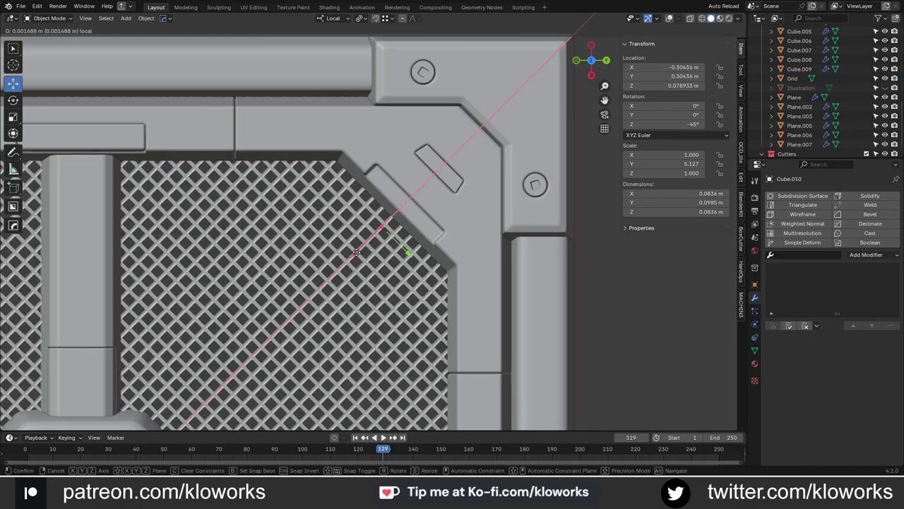
pyautogui.click(390, 248)
pyautogui.moveTo(365, 262); pyautogui.dragTo(420, 243, button='middle')
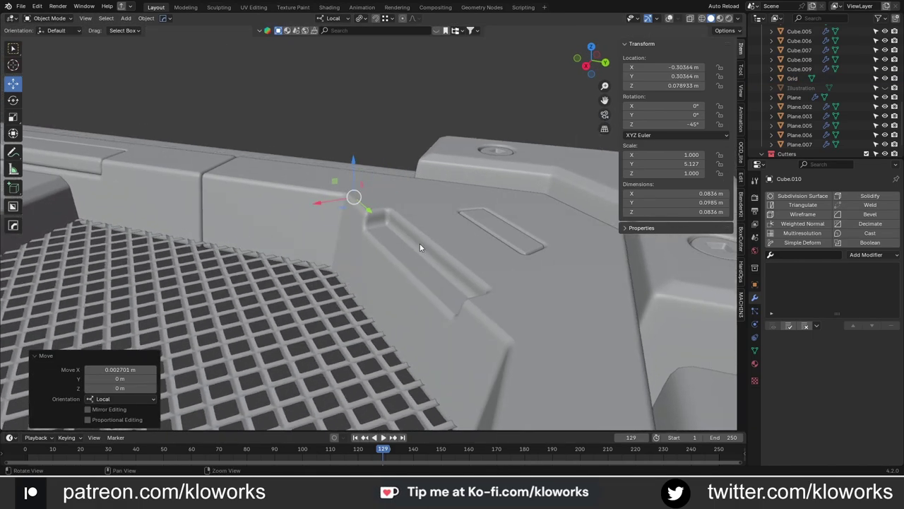
# - Remove the Boolean from Plane and Hops Slash the frame with Cube.010 instead
pyautogui.keyDown('ctrl'); pyautogui.click(794, 97); pyautogui.keyUp('ctrl')
pyautogui.press('ctrl+KP_Subtract')
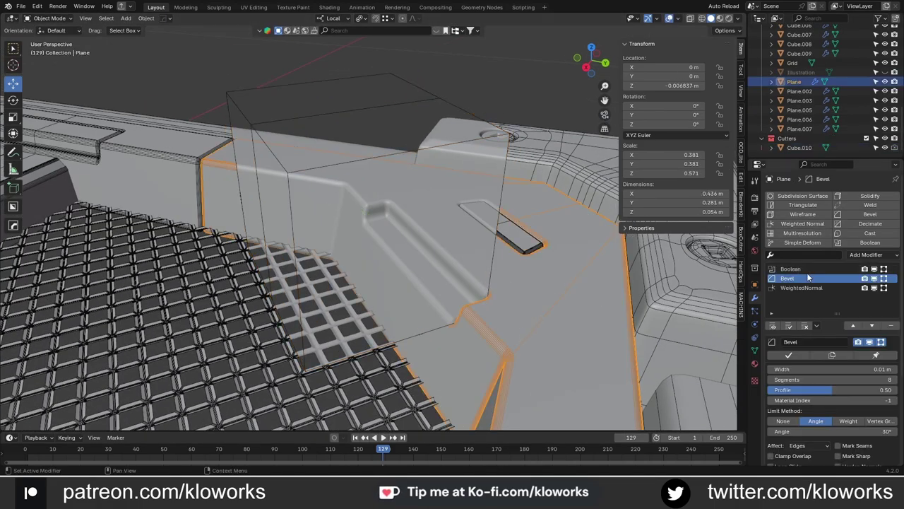
pyautogui.click(833, 368)
pyautogui.hotkey('ctrl', 'x')
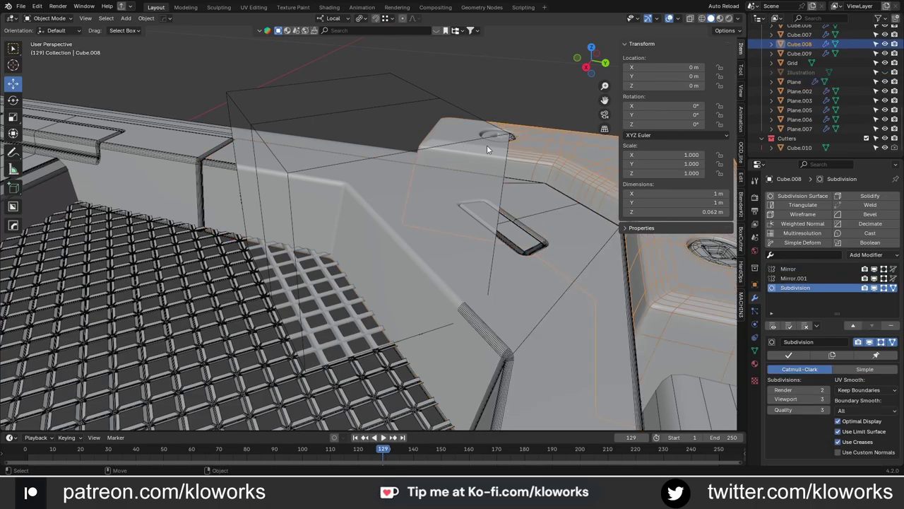
pyautogui.moveTo(487, 145); pyautogui.dragTo(522, 290)
pyautogui.press('ctrl+KP_Divide')
pyautogui.moveTo(469, 264)
pyautogui.mouseDown(button='middle')
pyautogui.moveTo(501, 203)
pyautogui.moveTo(412, 222)
pyautogui.moveTo(401, 182)
pyautogui.moveTo(378, 197)
pyautogui.mouseUp(button='middle')
# - Check Plane.004's Boolean modifier from the top view and select the slot piece Plane.005
pyautogui.click(401, 183)
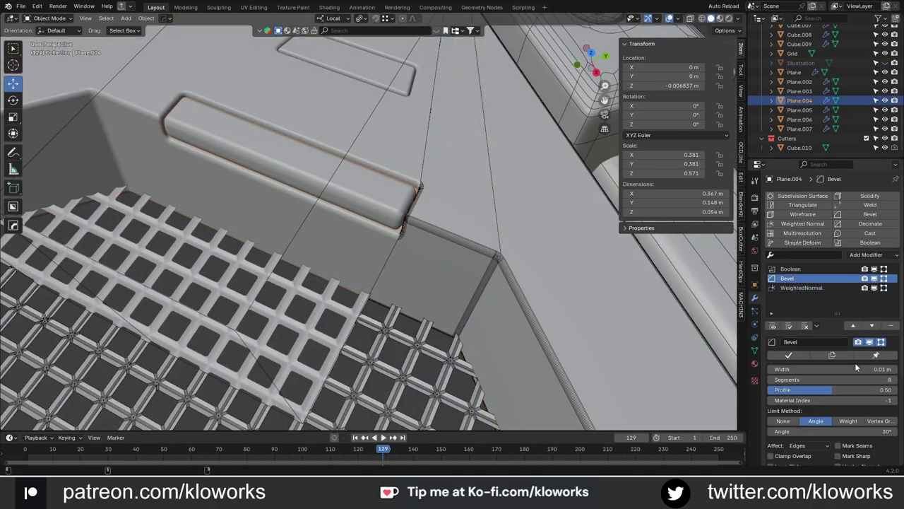
pyautogui.press('KP_7')
pyautogui.click(794, 72)
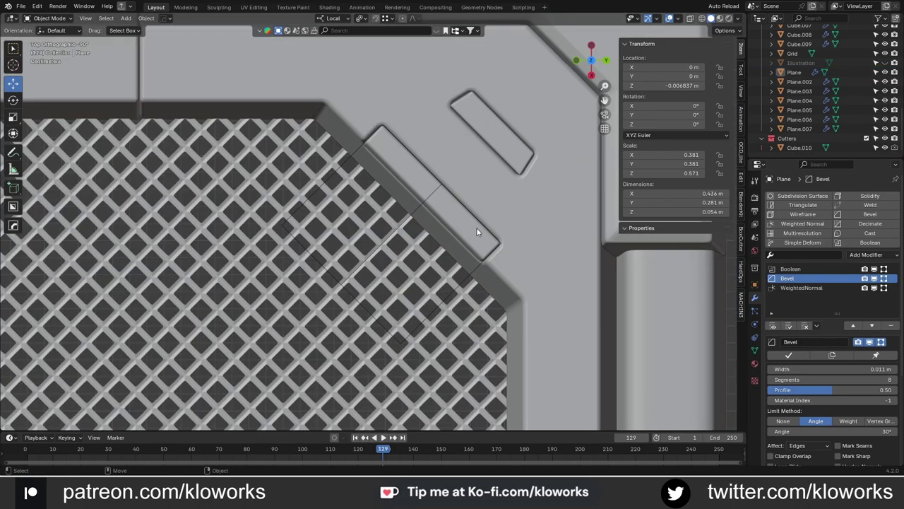
pyautogui.click(477, 228)
pyautogui.scroll(-5, 324, 160)
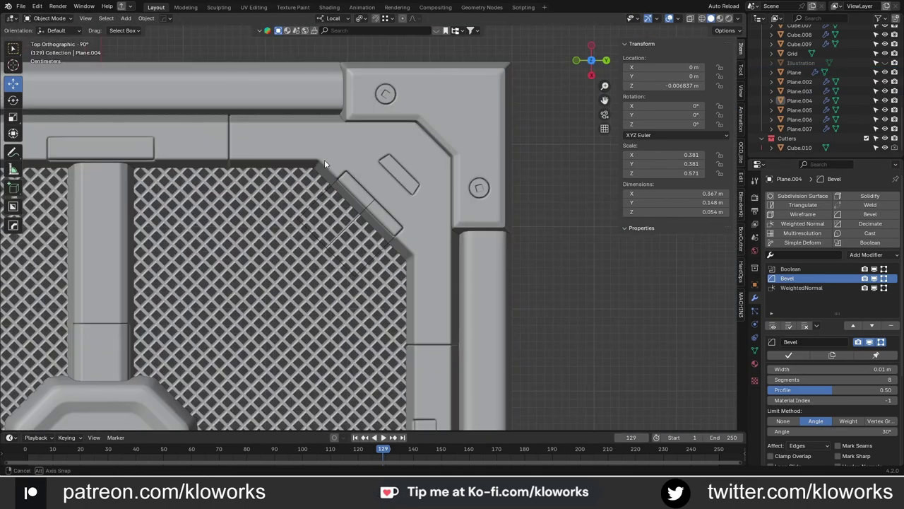
pyautogui.moveTo(324, 159); pyautogui.dragTo(530, 265, button='middle')
pyautogui.click(790, 269)
pyautogui.scroll(-4, 535, 161)
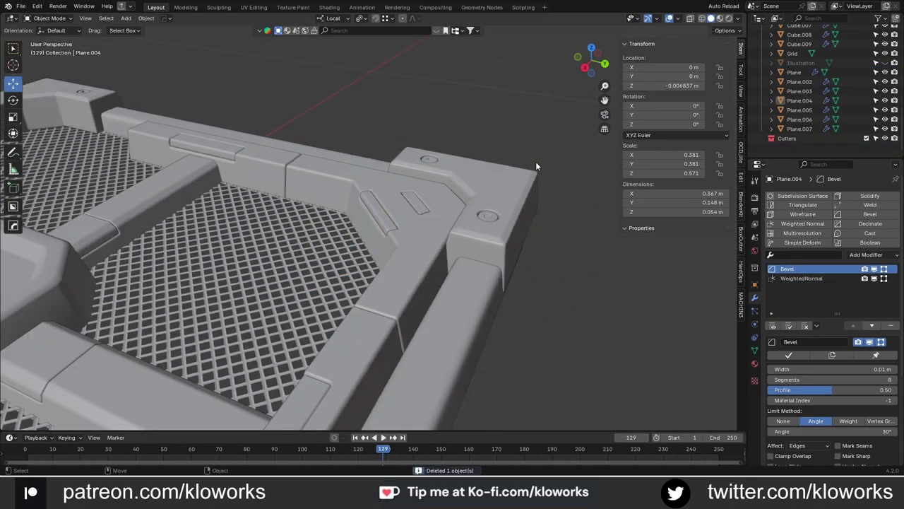
pyautogui.press('KP_7')
pyautogui.scroll(6, 503, 170)
pyautogui.click(390, 214)
pyautogui.scroll(3, 524, 321)
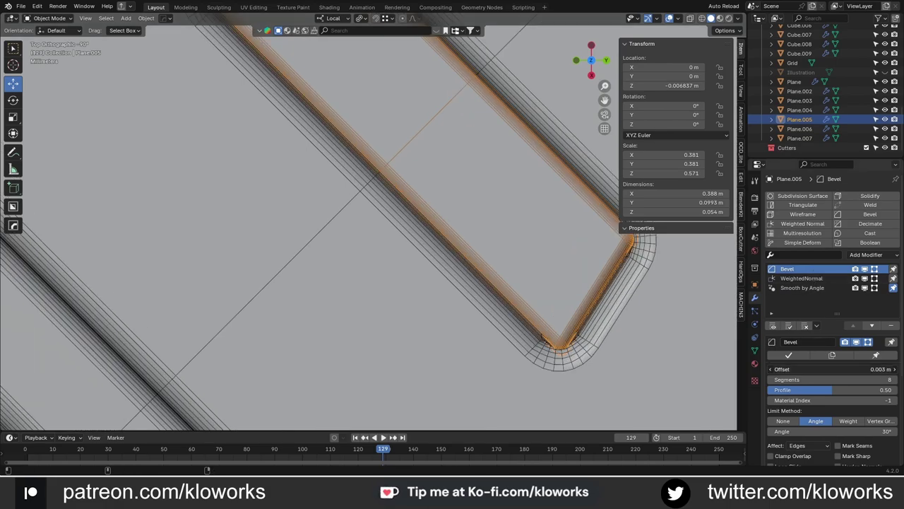
# - Set Plane.005's bevel to 7 segments and 0.005 m offset in isolated view
pyautogui.press('KP_Divide')
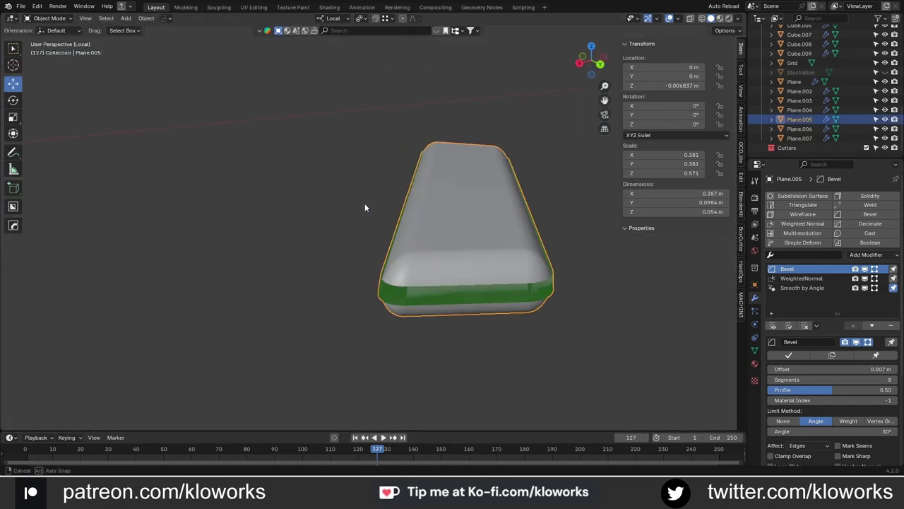
pyautogui.moveTo(364, 204); pyautogui.dragTo(537, 283, button='middle')
pyautogui.scroll(-3, 793, 373)
pyautogui.click(789, 362)
pyautogui.click(788, 363)
pyautogui.click(771, 285)
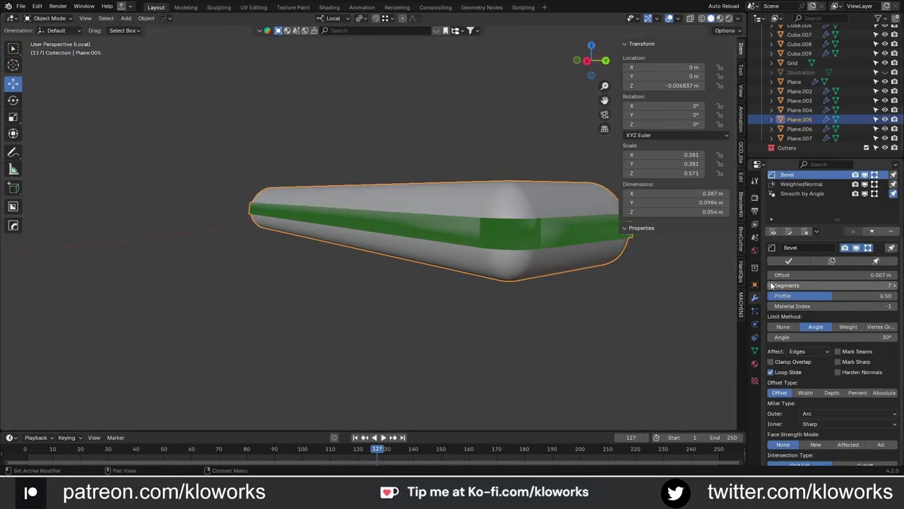
pyautogui.moveTo(863, 276); pyautogui.dragTo(614, 276)
pyautogui.press('KP_Divide')
# - Select the top edges of the Plane bar in edit mode
pyautogui.moveTo(444, 191)
pyautogui.mouseDown(button='middle')
pyautogui.moveTo(418, 316)
pyautogui.moveTo(510, 296)
pyautogui.moveTo(396, 297)
pyautogui.mouseUp(button='middle')
pyautogui.click(418, 316)
pyautogui.press('Tab')
pyautogui.click(438, 286)
pyautogui.moveTo(161, 253); pyautogui.dragTo(243, 285)
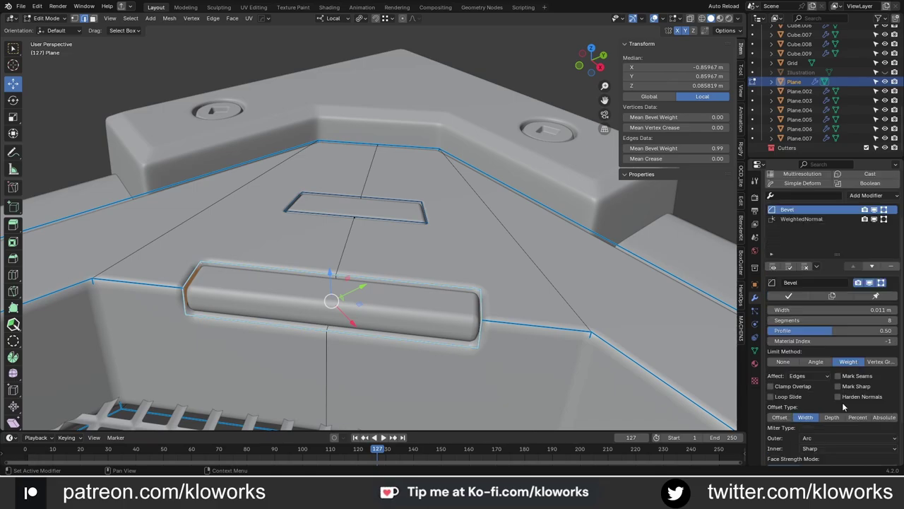
pyautogui.press('Tab')
# - Duplicate the corner trim piece and turn the copy 90° from the top view
pyautogui.scroll(3, 441, 218)
pyautogui.scroll(2, 502, 210)
pyautogui.keyDown('alt'); pyautogui.moveTo(502, 207); pyautogui.dragTo(412, 251, button='middle'); pyautogui.keyUp('alt')
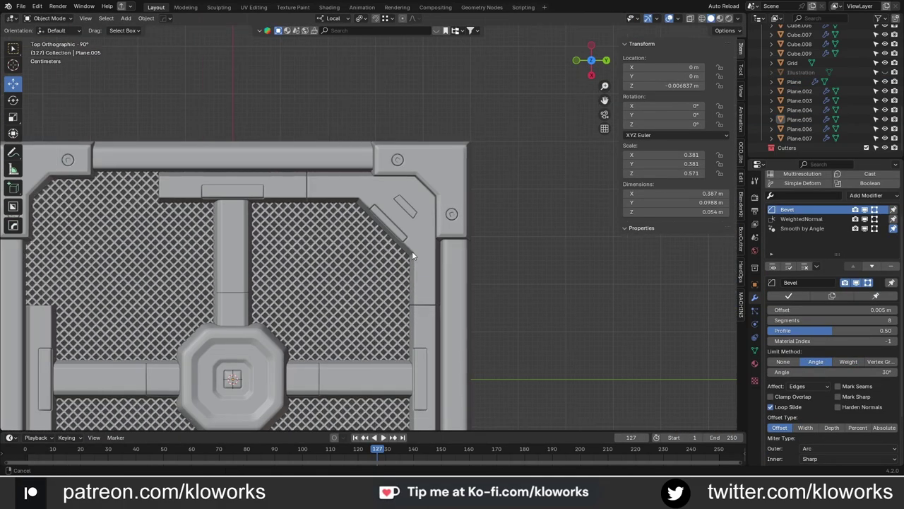
pyautogui.scroll(-3, 412, 251)
pyautogui.scroll(4, 516, 116)
pyautogui.scroll(2, 445, 206)
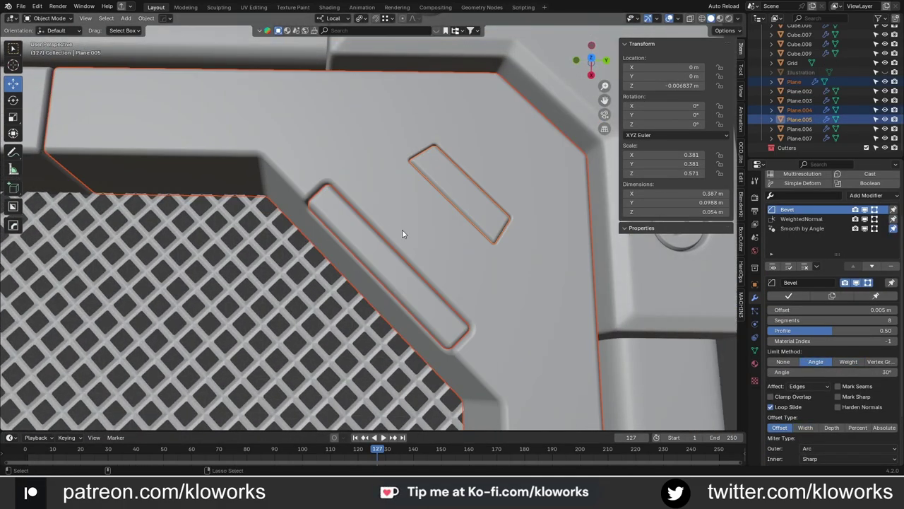
pyautogui.scroll(-6, 445, 206)
pyautogui.click(485, 212)
pyautogui.press('r')
pyautogui.click(403, 369)
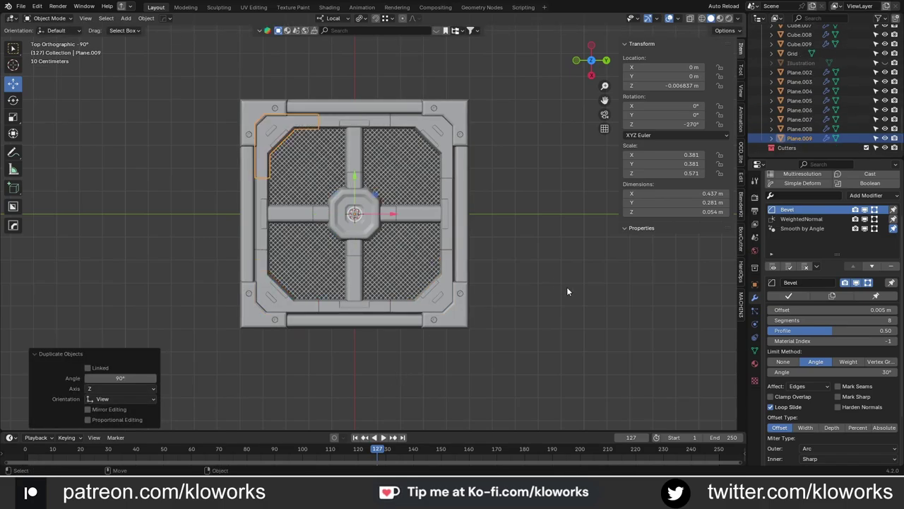
pyautogui.moveTo(567, 287)
pyautogui.mouseDown(button='middle')
pyautogui.moveTo(520, 229)
pyautogui.moveTo(408, 256)
pyautogui.moveTo(520, 359)
pyautogui.mouseUp(button='middle')
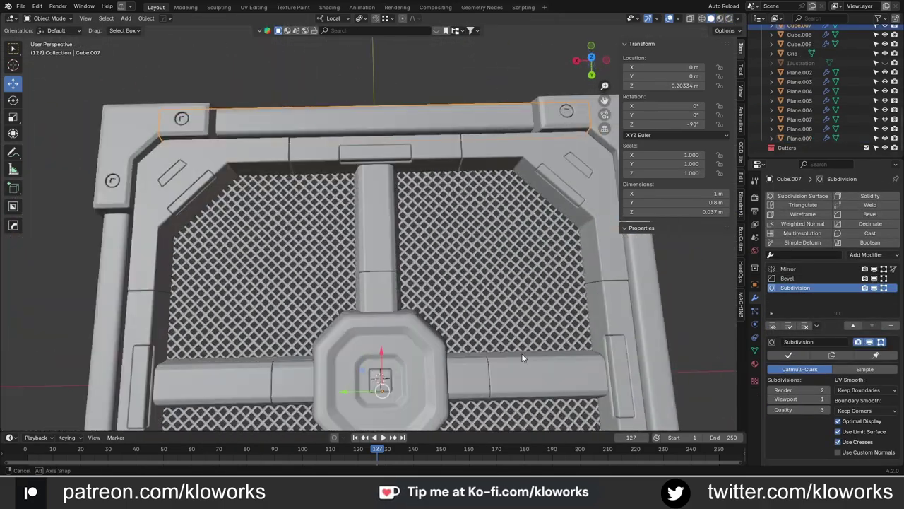
# - Apply all transforms and the Mirror modifier on the panel's top rail
pyautogui.scroll(5, 520, 360)
pyautogui.click(478, 289)
pyautogui.scroll(-4, 477, 289)
pyautogui.moveTo(478, 289); pyautogui.dragTo(516, 258, button='middle')
pyautogui.hotkey('ctrl', 'a')
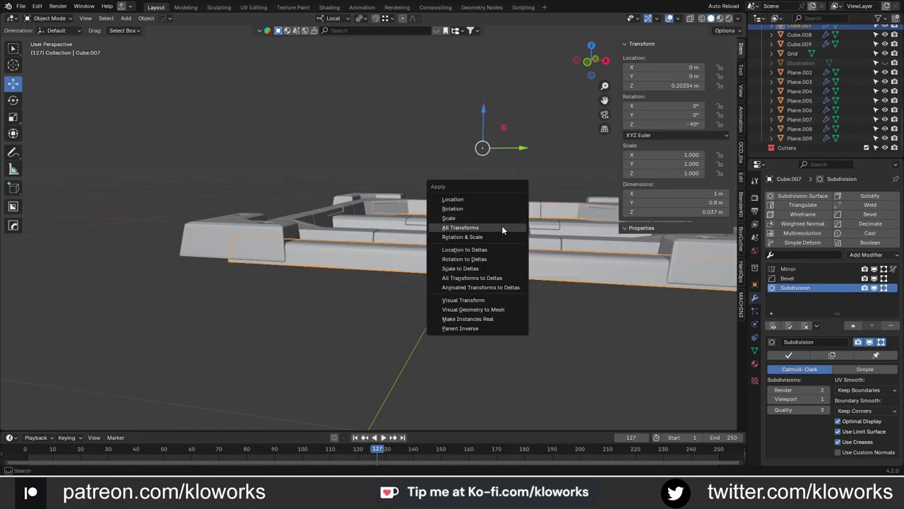
pyautogui.click(502, 228)
pyautogui.moveTo(502, 228)
pyautogui.mouseDown(button='middle')
pyautogui.moveTo(492, 294)
pyautogui.moveTo(459, 257)
pyautogui.mouseUp(button='middle')
pyautogui.scroll(-3, 459, 261)
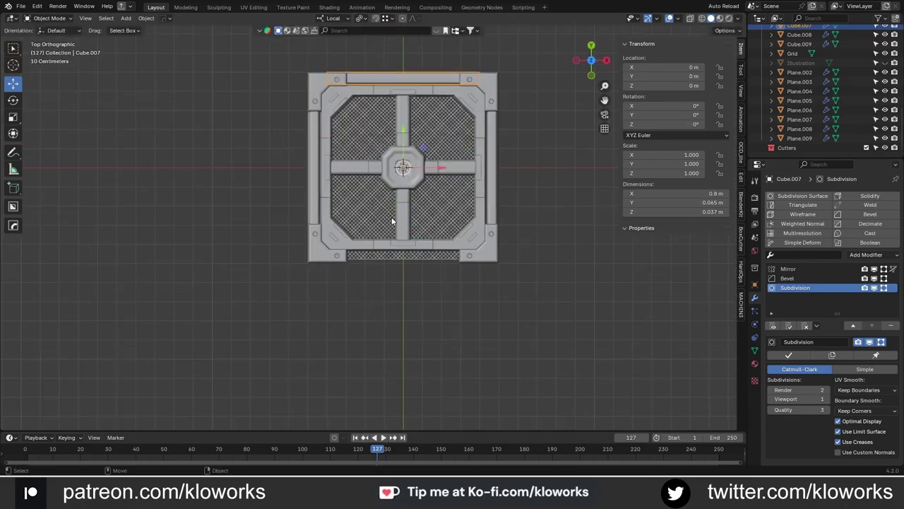
pyautogui.hotkey('ctrl', 'a')
pyautogui.moveTo(447, 226); pyautogui.dragTo(414, 266, button='middle')
# - Thicken the top rail by scaling it to 1.5 on Z
pyautogui.hotkey('shift', 'space')
pyautogui.press('s')
pyautogui.scroll(5, 413, 267)
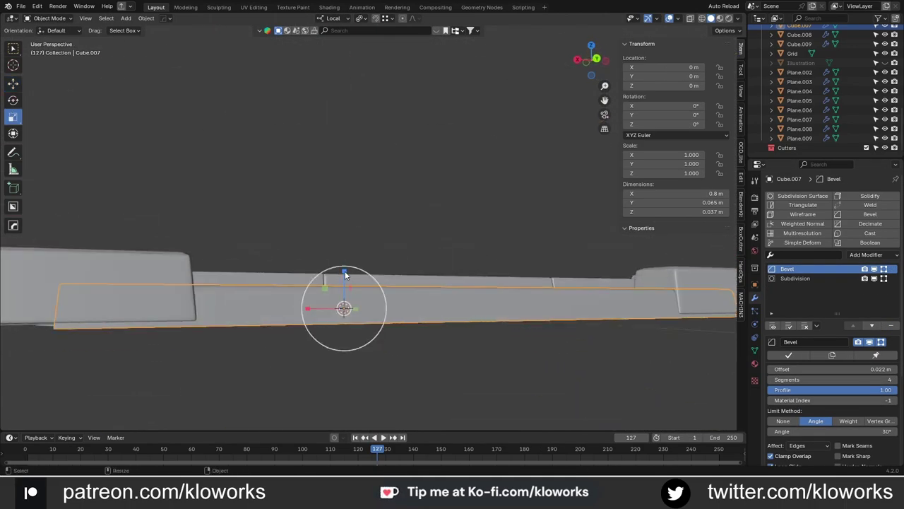
pyautogui.moveTo(344, 283); pyautogui.dragTo(343, 261)
pyautogui.scroll(4, 486, 250)
pyautogui.moveTo(485, 250); pyautogui.dragTo(385, 206, button='middle')
# - Delete the right-hand rail and replace it with a copy of the top rail rotated 90°
pyautogui.press('KP_7')
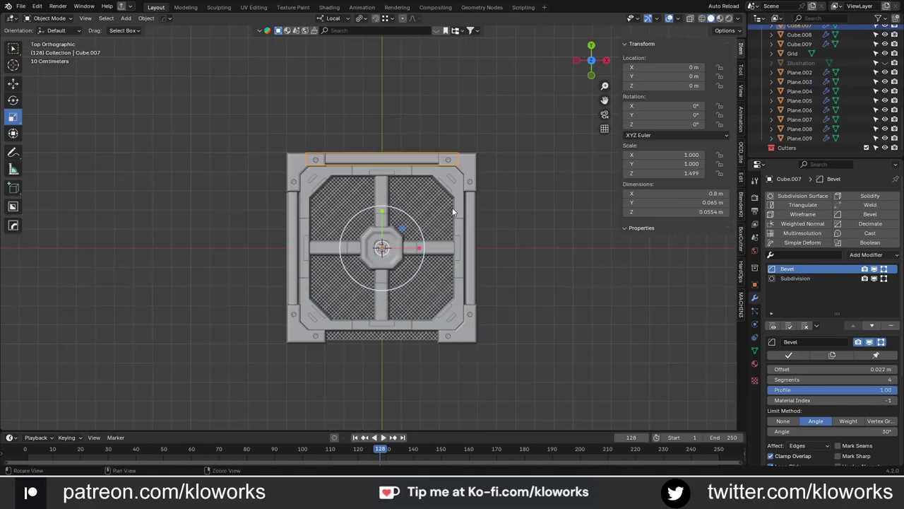
pyautogui.press('r')
pyautogui.press('Delete')
pyautogui.click(381, 159)
pyautogui.press('r')
pyautogui.click(504, 243)
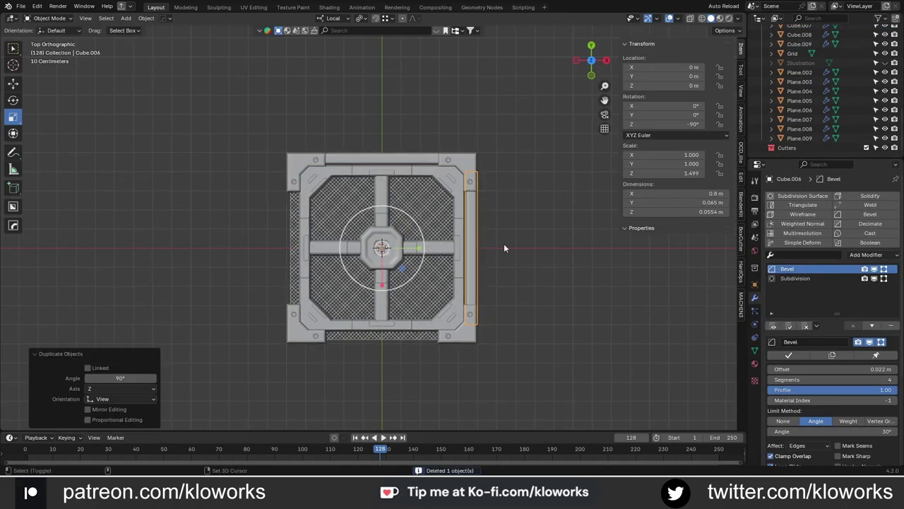
pyautogui.moveTo(504, 243); pyautogui.dragTo(455, 237, button='middle')
pyautogui.scroll(-3, 455, 237)
# - Select every panel part and move them into a new collection named High
pyautogui.press('a')
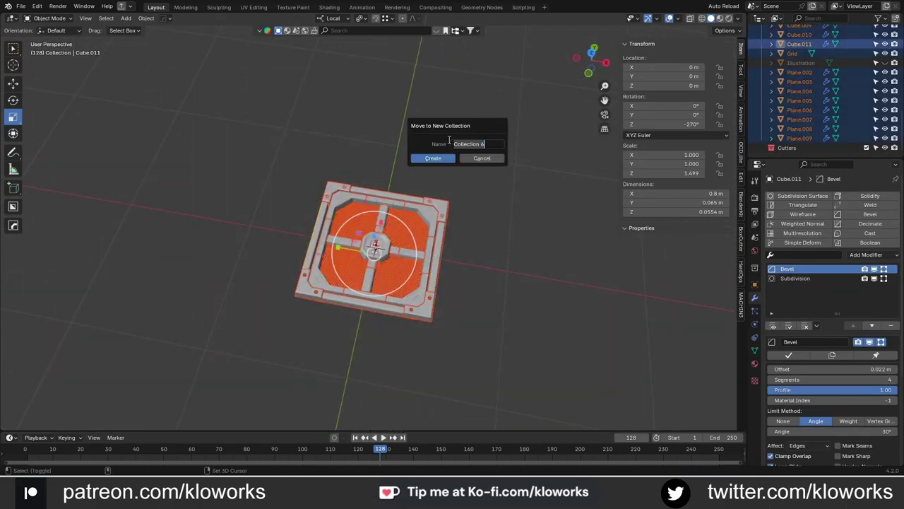
pyautogui.write('High')
pyautogui.press('Return')
pyautogui.moveTo(837, 160); pyautogui.dragTo(836, 266)
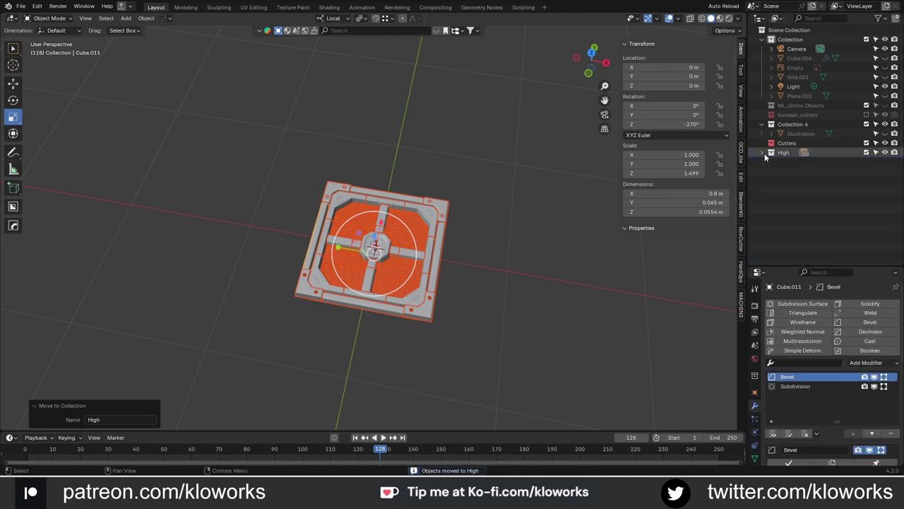
pyautogui.click(763, 143)
# - Unhide the Illustration plane and select the Grid.001 tile in top view
pyautogui.click(894, 133)
pyautogui.click(800, 134)
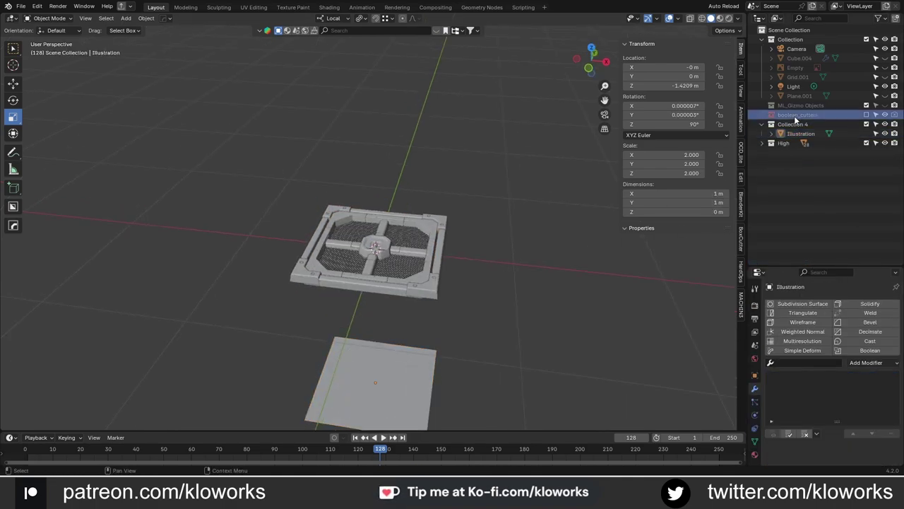
pyautogui.click(793, 86)
pyautogui.click(798, 76)
pyautogui.press('KP_7')
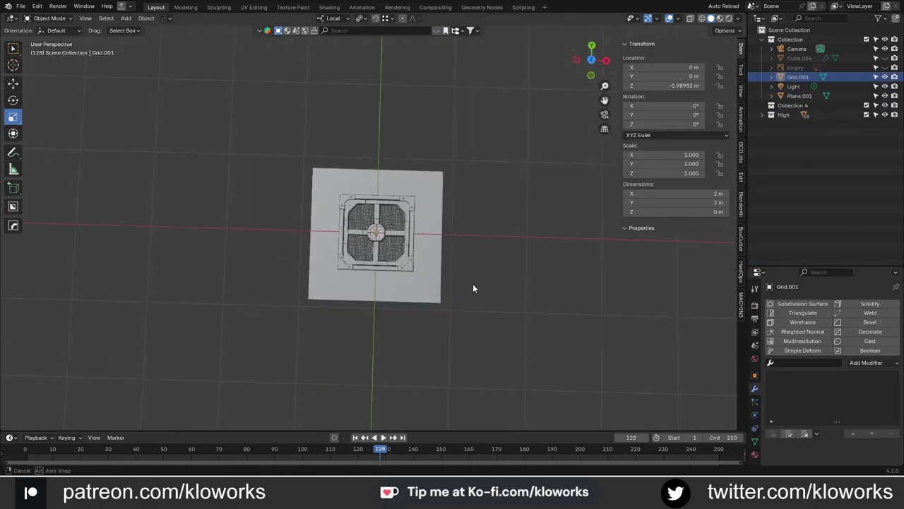
pyautogui.scroll(2, 473, 283)
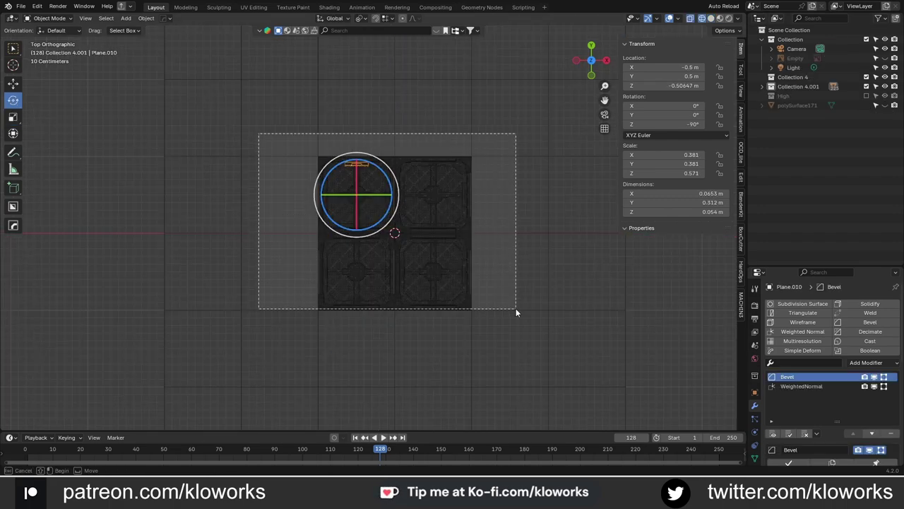
# - Duplicate the tile block 2 m to the right, 4 m to the left, and below centre
pyautogui.scroll(-1, 397, 235)
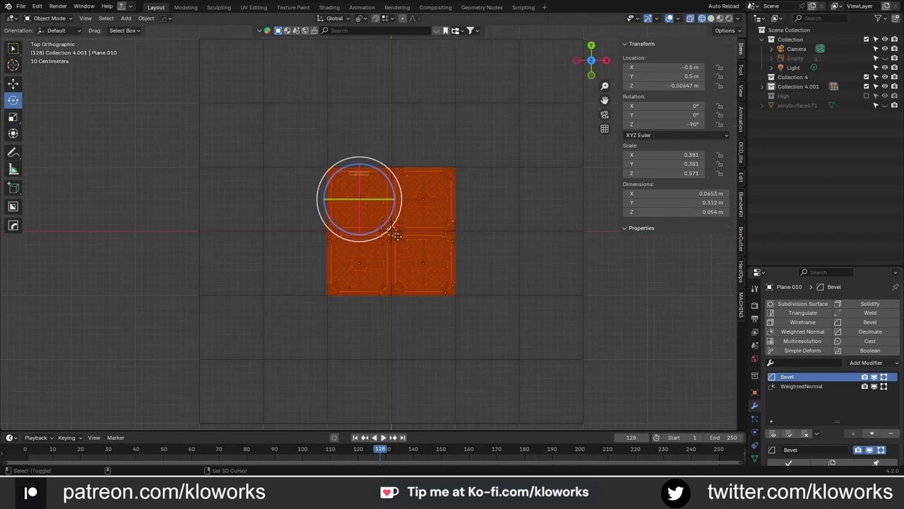
pyautogui.hotkey('shift', 'd')
pyautogui.click(488, 202)
pyautogui.scroll(-1, 467, 203)
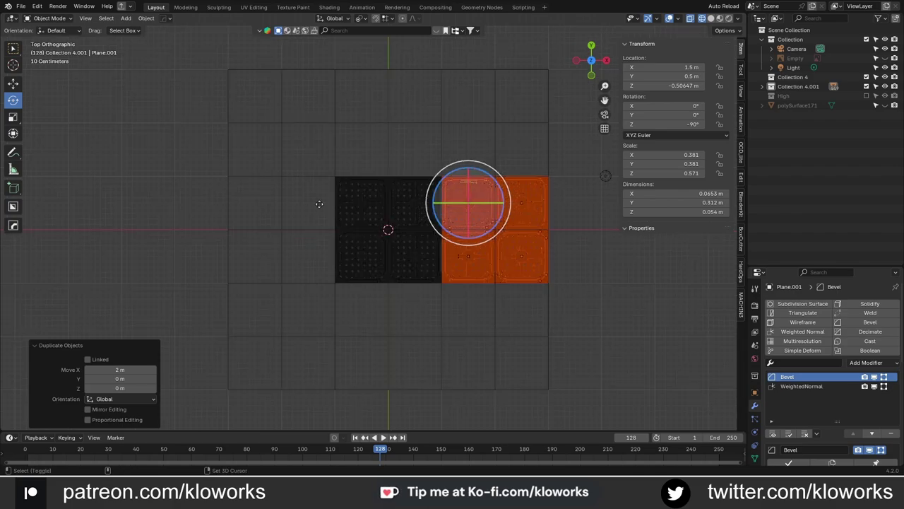
pyautogui.hotkey('shift', 'd')
pyautogui.click(281, 199)
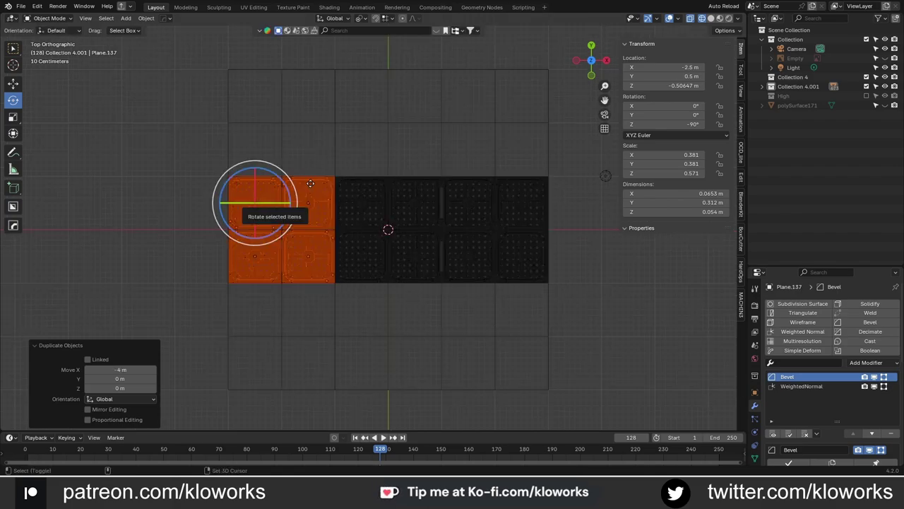
pyautogui.hotkey('shift', 'd')
pyautogui.click(599, 259)
# - Delete the extra right and left tile columns and the bottom tile row
pyautogui.moveTo(606, 116); pyautogui.dragTo(498, 330)
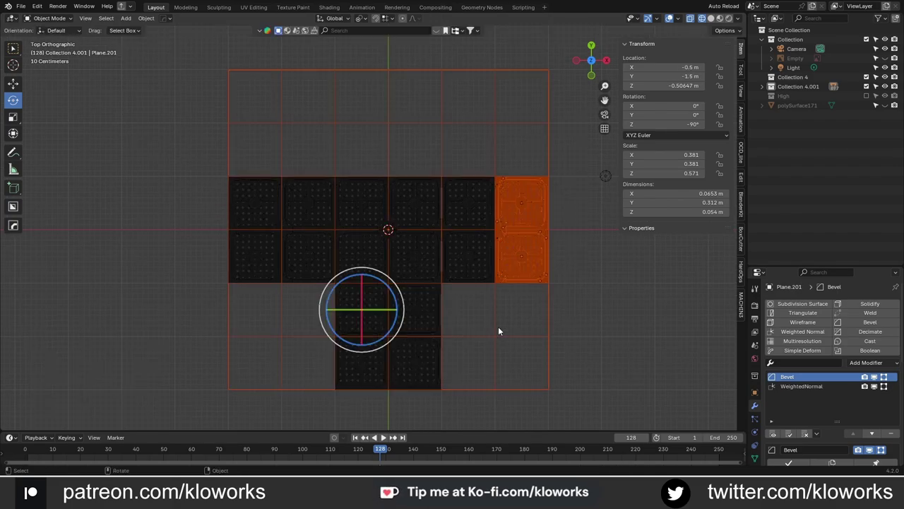
pyautogui.scroll(5, 393, 188)
pyautogui.press('Delete')
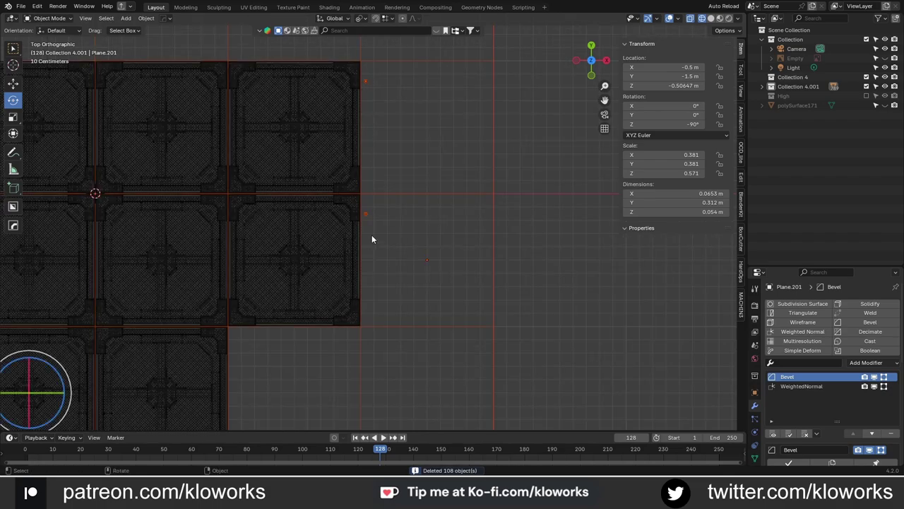
pyautogui.scroll(-4, 372, 239)
pyautogui.moveTo(153, 112); pyautogui.dragTo(306, 363)
pyautogui.press('Delete')
pyautogui.scroll(-2, 404, 266)
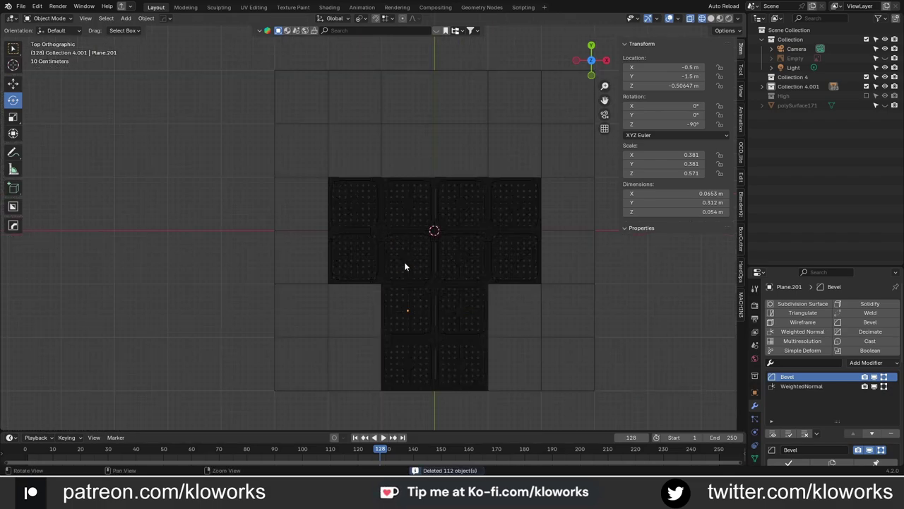
pyautogui.scroll(1, 405, 267)
pyautogui.moveTo(275, 421); pyautogui.dragTo(537, 339)
pyautogui.press('Delete')
# - Try moving the lower right tile one slot right, then undo the move
pyautogui.scroll(2, 390, 316)
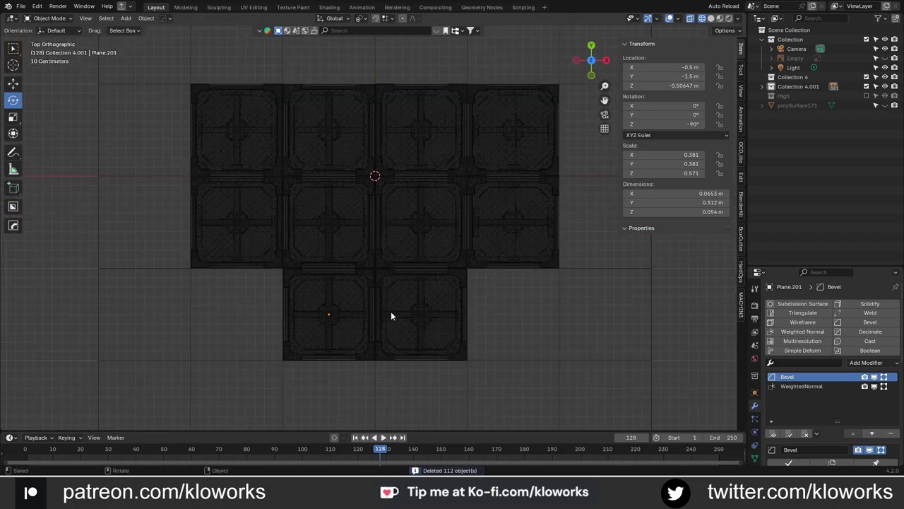
pyautogui.scroll(3, 391, 316)
pyautogui.moveTo(351, 349); pyautogui.dragTo(560, 156)
pyautogui.press('w')
pyautogui.scroll(-1, 409, 315)
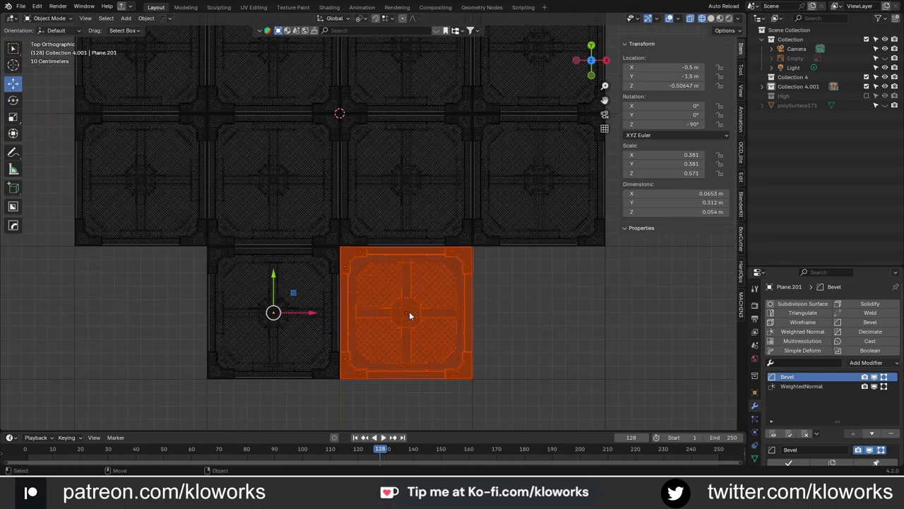
pyautogui.scroll(3, 409, 316)
pyautogui.scroll(-3, 344, 259)
pyautogui.moveTo(397, 233); pyautogui.dragTo(521, 237)
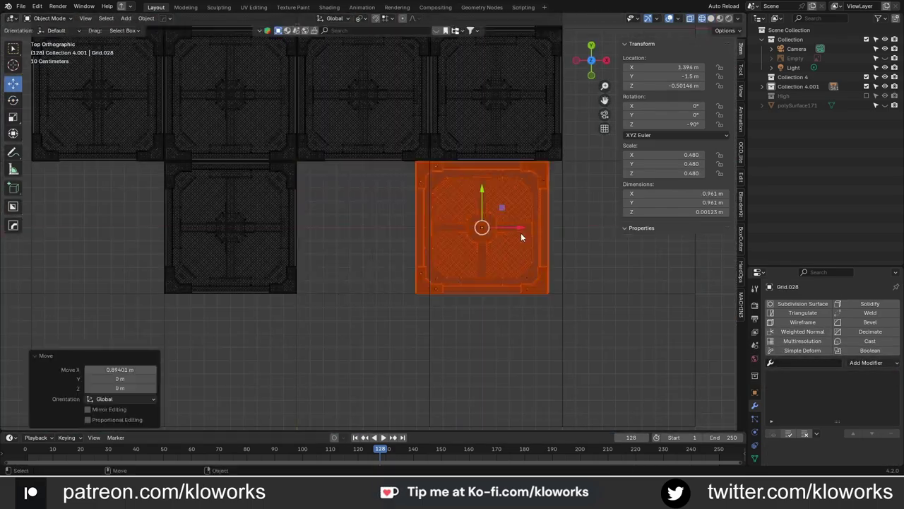
pyautogui.hotkey('ctrl', 'z')
# - Remove the extra tile copy and the two lower tiles, leaving rows of four
pyautogui.hotkey('shift', 'd')
pyautogui.click(509, 294)
pyautogui.scroll(-2, 509, 294)
pyautogui.press('Delete')
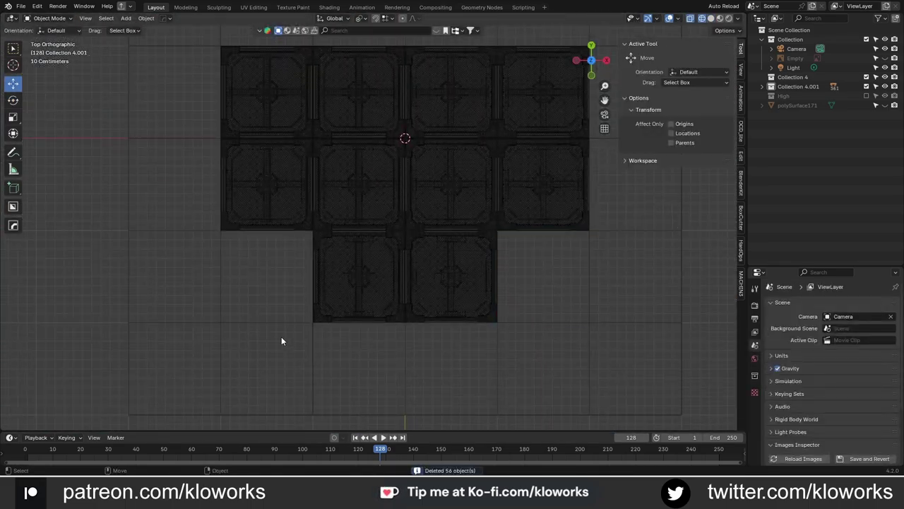
pyautogui.scroll(-1, 303, 262)
pyautogui.moveTo(269, 369); pyautogui.dragTo(584, 251)
pyautogui.press('Delete')
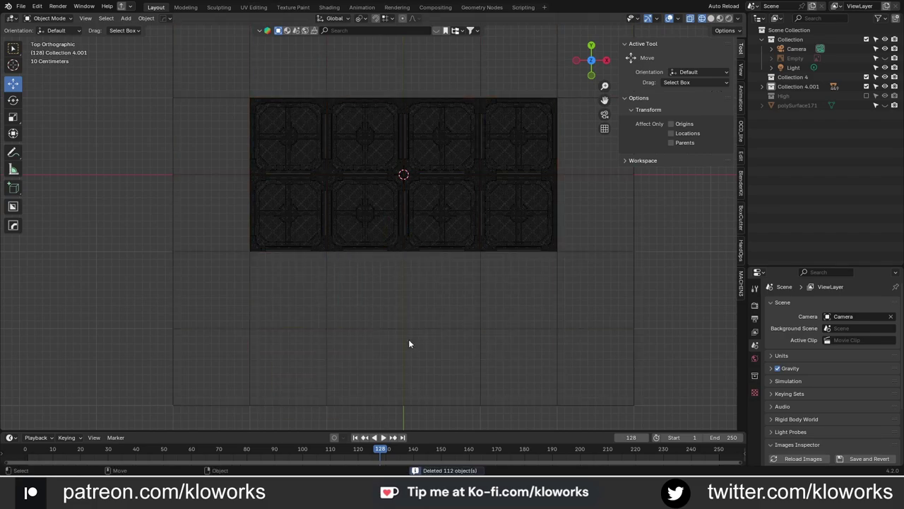
pyautogui.keyDown('shift'); pyautogui.moveTo(408, 344); pyautogui.dragTo(437, 391, button='middle'); pyautogui.keyUp('shift')
# - Duplicate the top tile row and move the copy 2 m down
pyautogui.moveTo(243, 109); pyautogui.dragTo(607, 324)
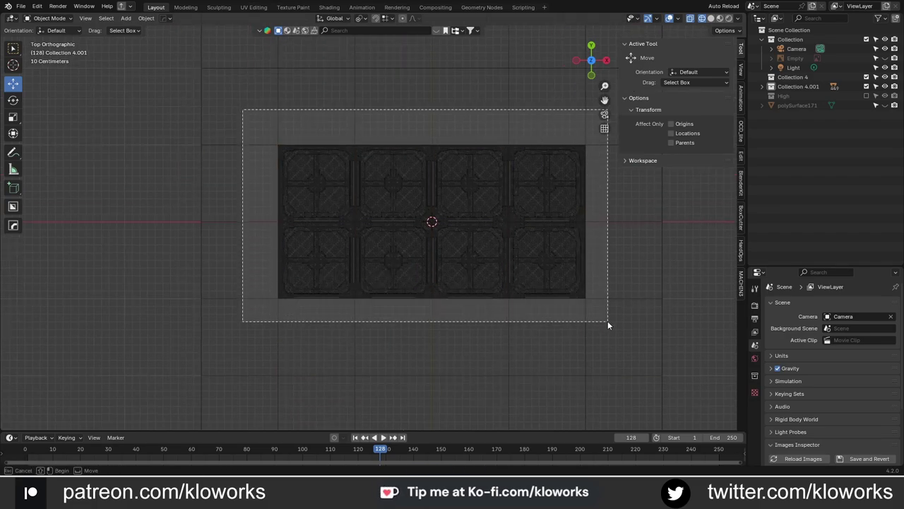
pyautogui.moveTo(252, 123)
pyautogui.mouseDown()
pyautogui.moveTo(597, 243)
pyautogui.moveTo(630, 220)
pyautogui.mouseUp()
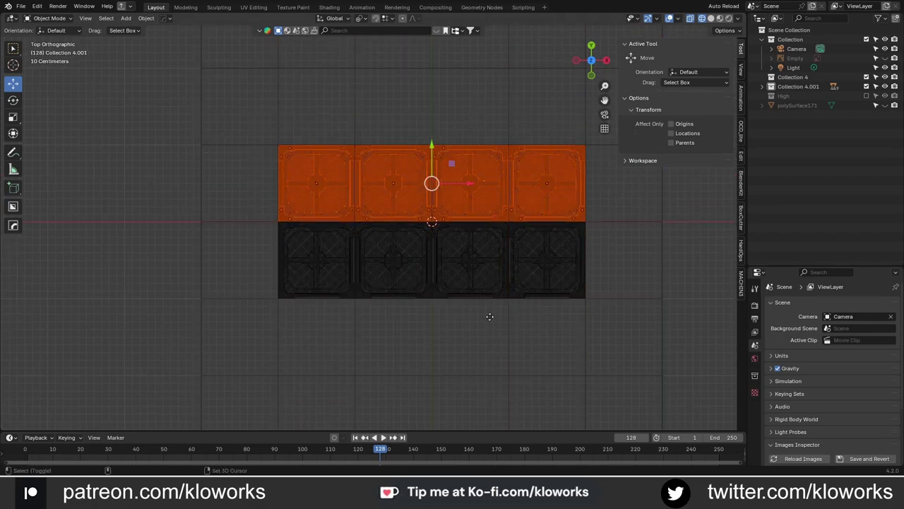
pyautogui.hotkey('shift', 'd')
pyautogui.press('Escape')
pyautogui.scroll(3, 430, 302)
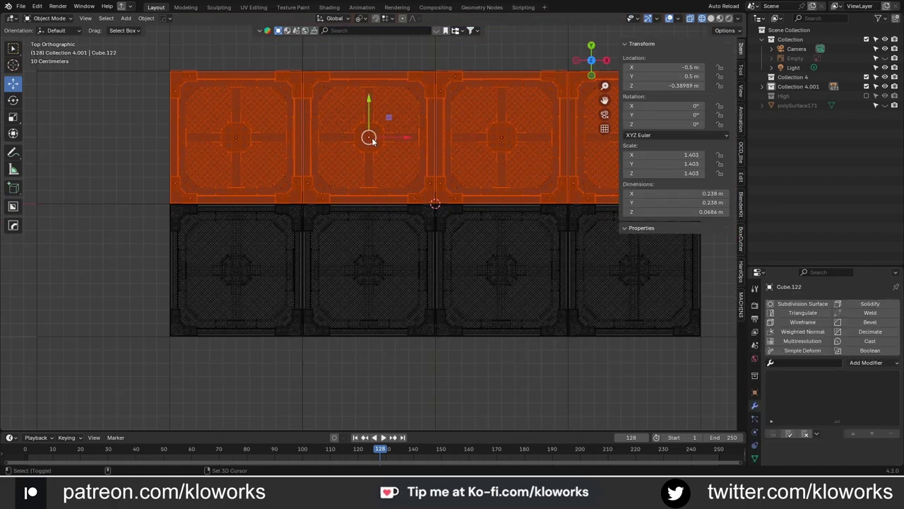
pyautogui.scroll(-3, 430, 302)
pyautogui.press('g')
pyautogui.press('y')
pyautogui.click(391, 302)
pyautogui.scroll(-1, 380, 209)
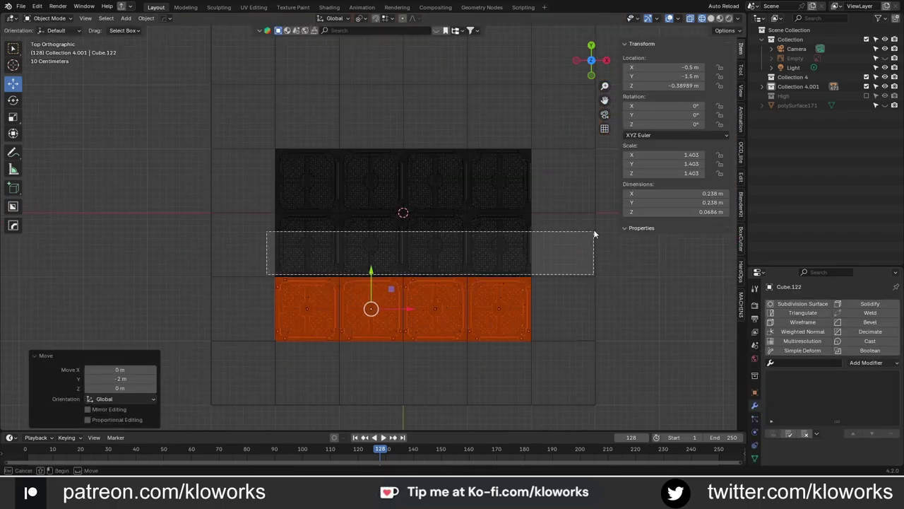
# - Duplicate another tile row and rotate the copy 180°
pyautogui.press('b')
pyautogui.press('Escape')
pyautogui.hotkey('ctrl', 'z')
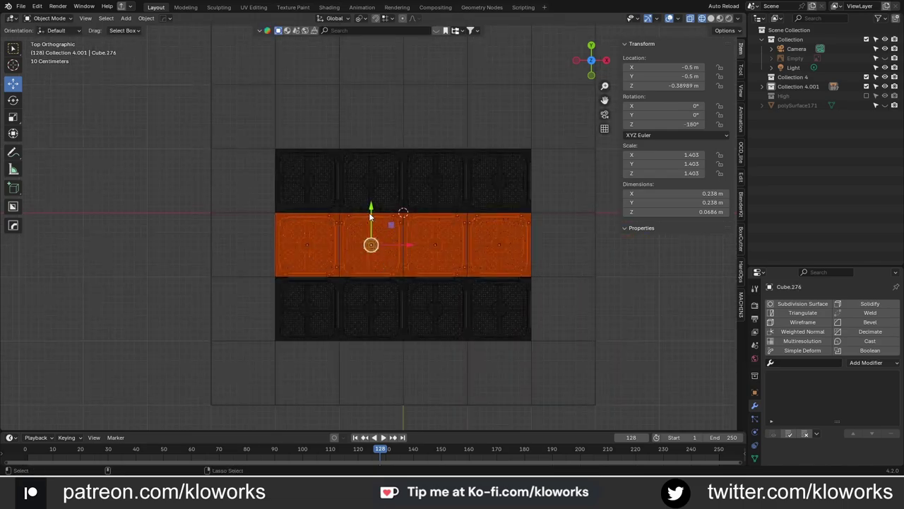
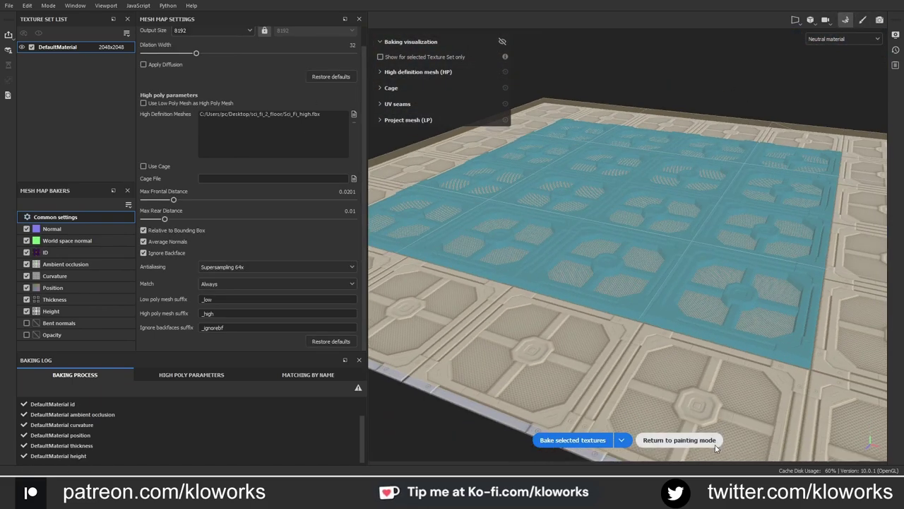
# - Leave the baking view once all mesh maps are baked and return to painting the floor panel
pyautogui.click(715, 443)
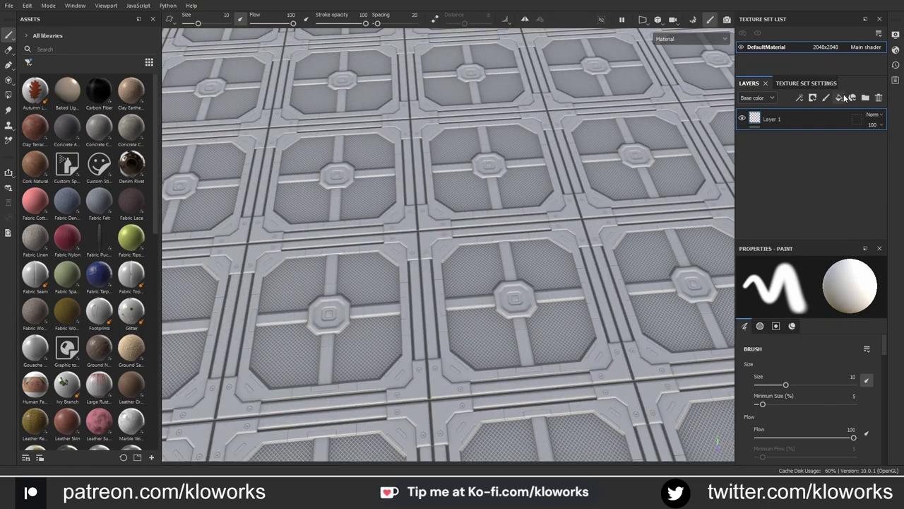
# - Add a fill layer named BG with a black Color Selection mask on the grate ID colour, hardness 0.66
pyautogui.click(840, 98)
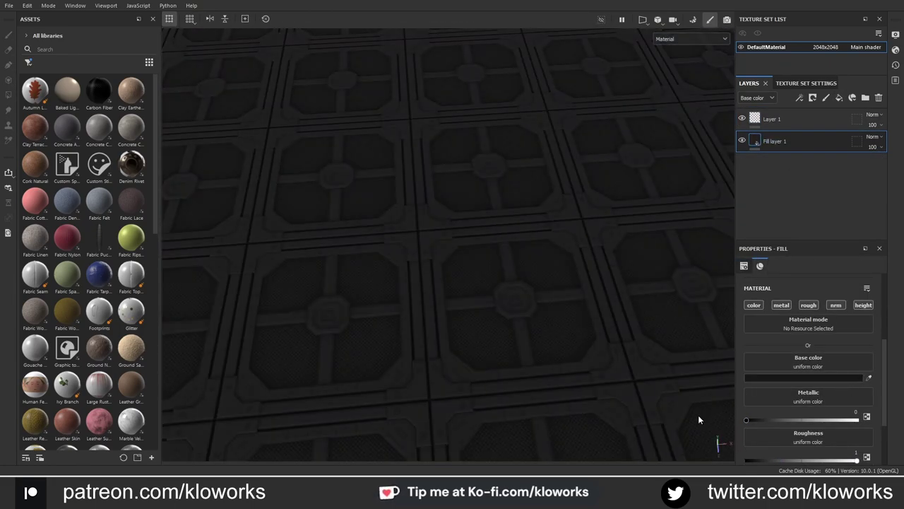
pyautogui.rightClick(814, 145)
pyautogui.click(841, 152)
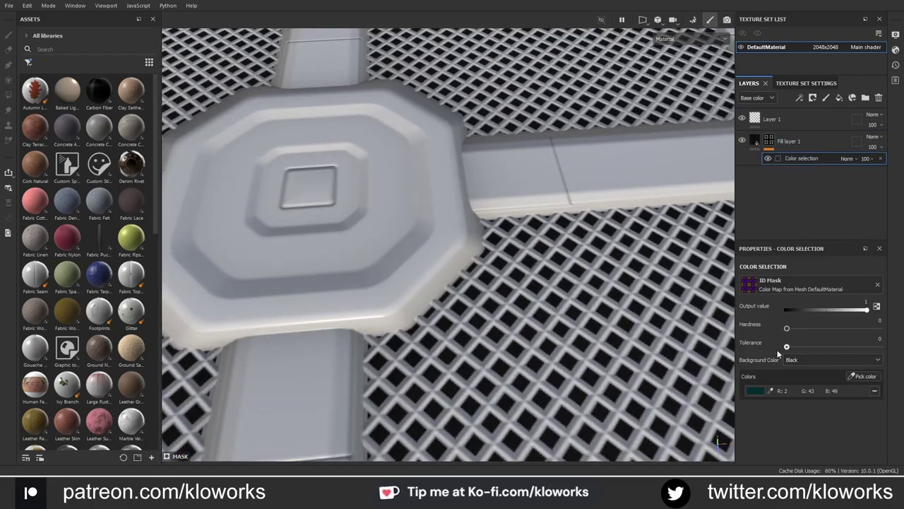
pyautogui.moveTo(848, 328); pyautogui.dragTo(786, 329)
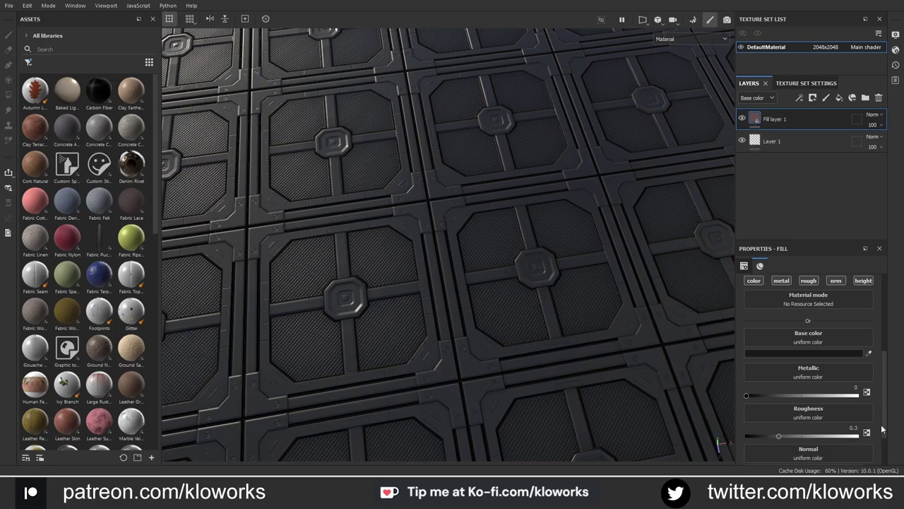
pyautogui.scroll(-2, 881, 429)
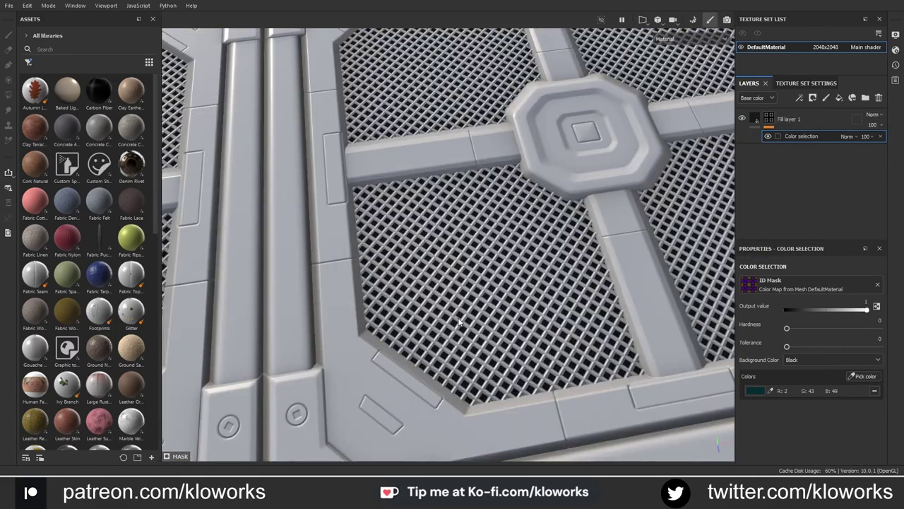
pyautogui.moveTo(787, 328); pyautogui.dragTo(848, 327)
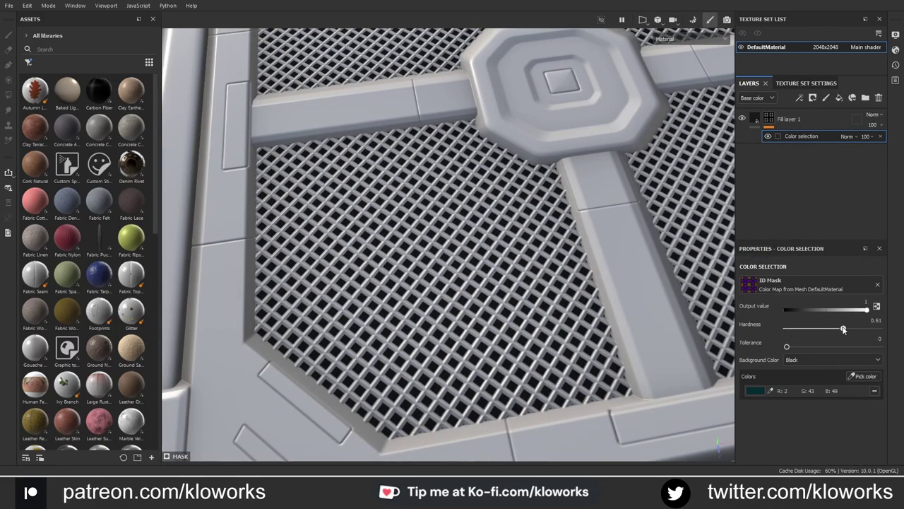
pyautogui.write('BG')
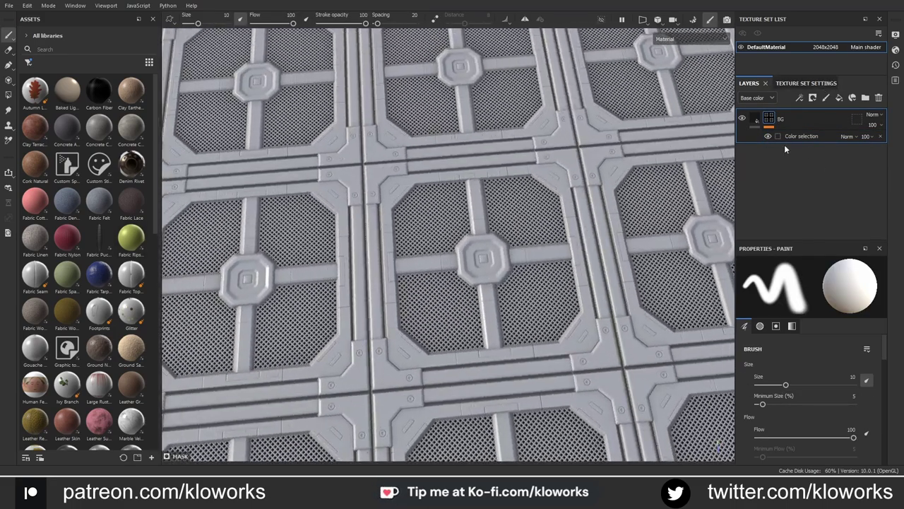
# - Create four layer folders and rename the first one ORange
pyautogui.click(865, 97)
pyautogui.doubleClick(782, 185)
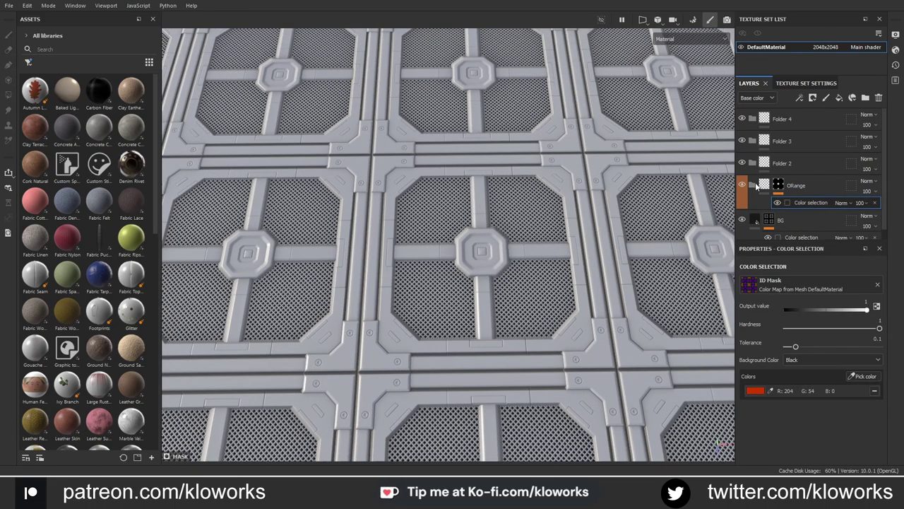
pyautogui.click(756, 185)
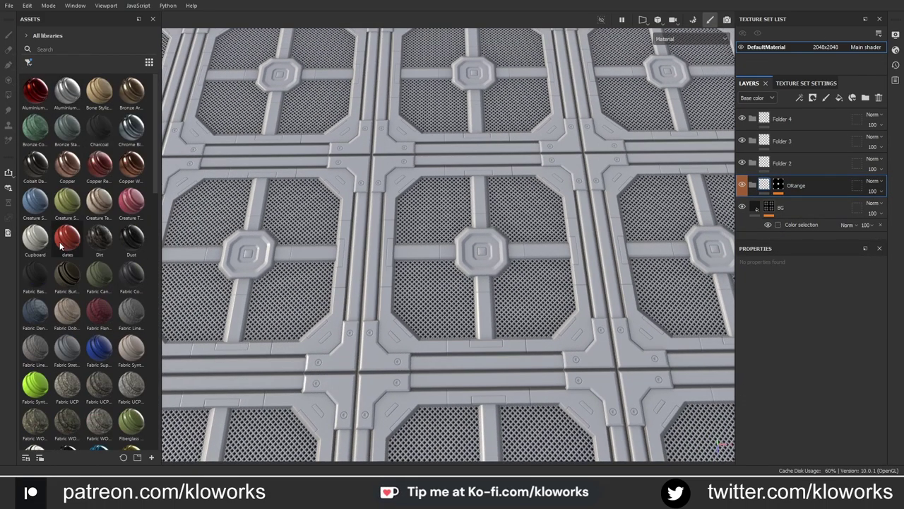
# - Put Steel Painted Chipped inside the ORange folder and recolour its Paint layer orange
pyautogui.scroll(-10, 63, 244)
pyautogui.scroll(-8, 33, 282)
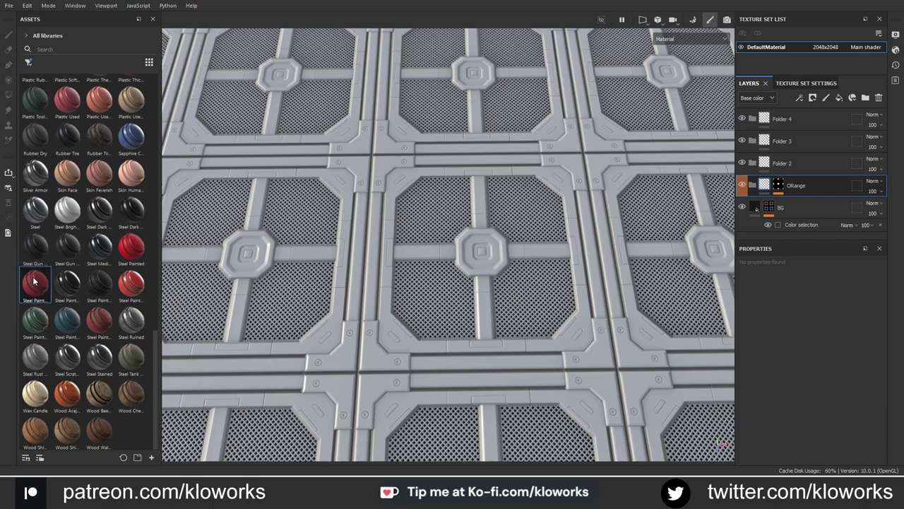
pyautogui.keyDown('alt'); pyautogui.moveTo(510, 222); pyautogui.dragTo(467, 269); pyautogui.keyUp('alt')
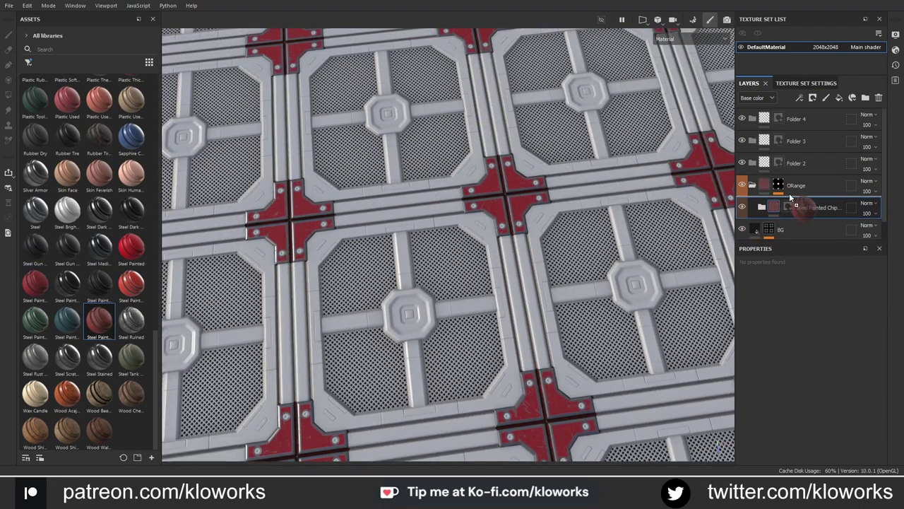
pyautogui.moveTo(791, 198); pyautogui.dragTo(778, 206)
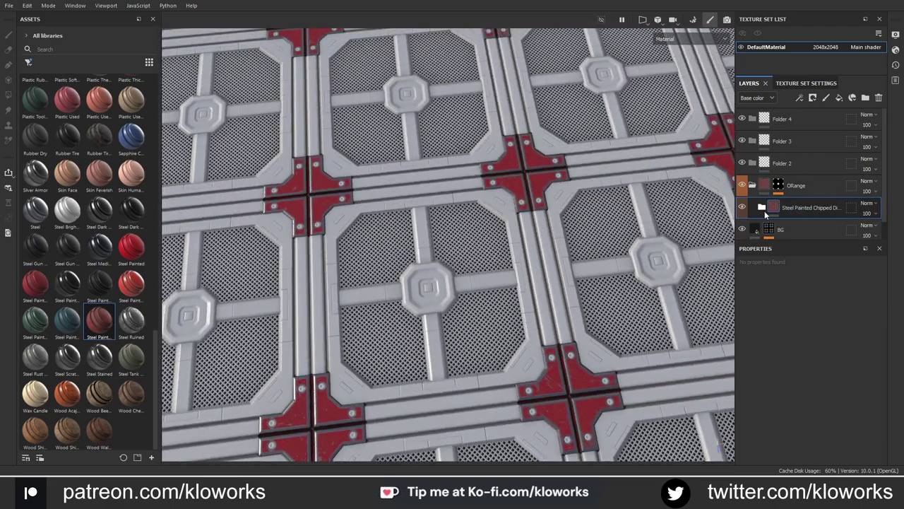
pyautogui.click(761, 207)
pyautogui.scroll(-3, 781, 165)
pyautogui.hotkey('ctrl', 'z')
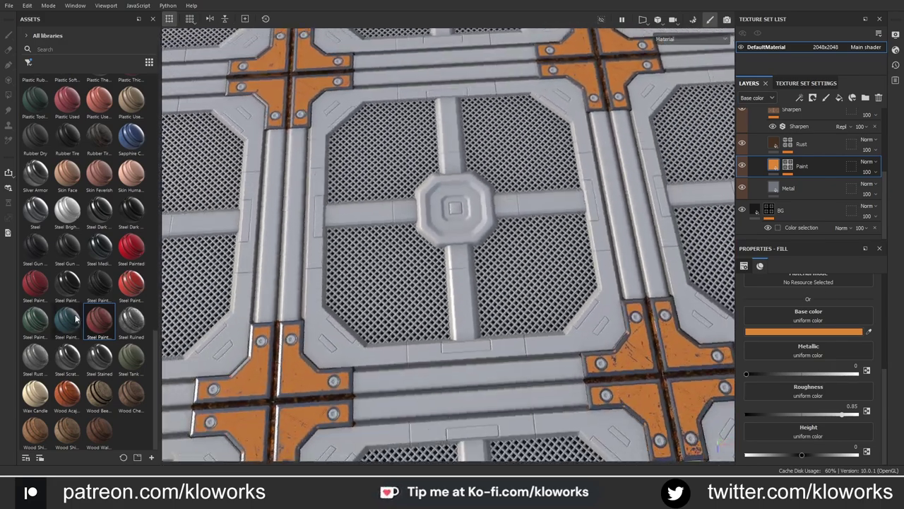
# - Rename a folder 'wire', move a new fill layer into it, and mask it by the grate ID colour
pyautogui.scroll(3, 797, 184)
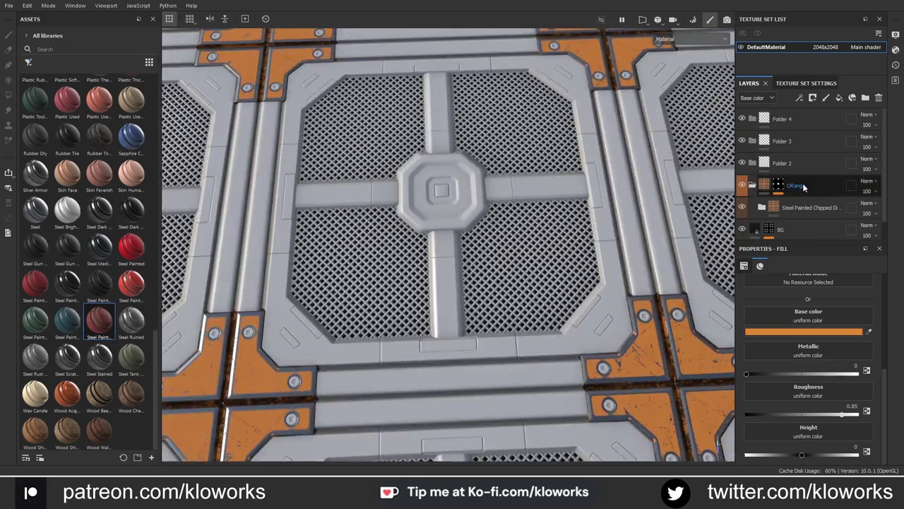
pyautogui.doubleClick(781, 163)
pyautogui.write('wire')
pyautogui.click(852, 97)
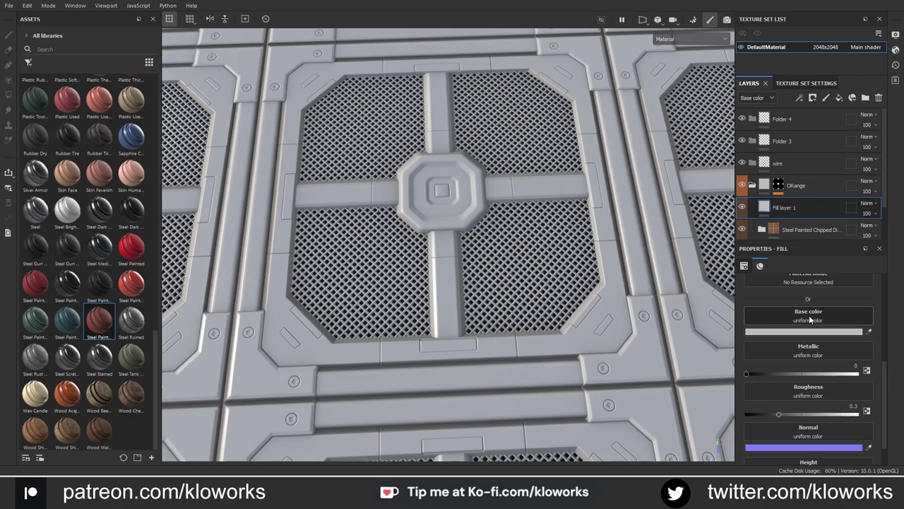
pyautogui.scroll(-1, 789, 182)
pyautogui.moveTo(743, 178); pyautogui.dragTo(772, 166)
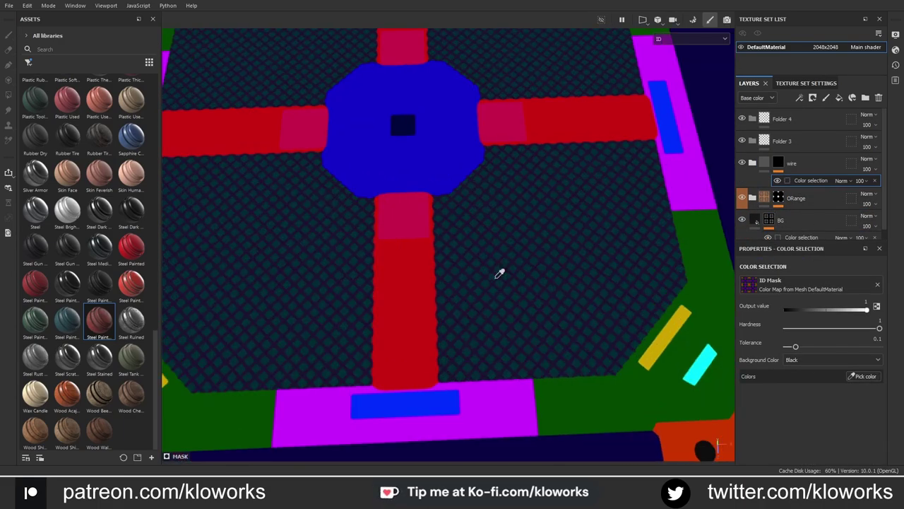
pyautogui.click(498, 267)
pyautogui.scroll(2, 489, 266)
pyautogui.press('Return')
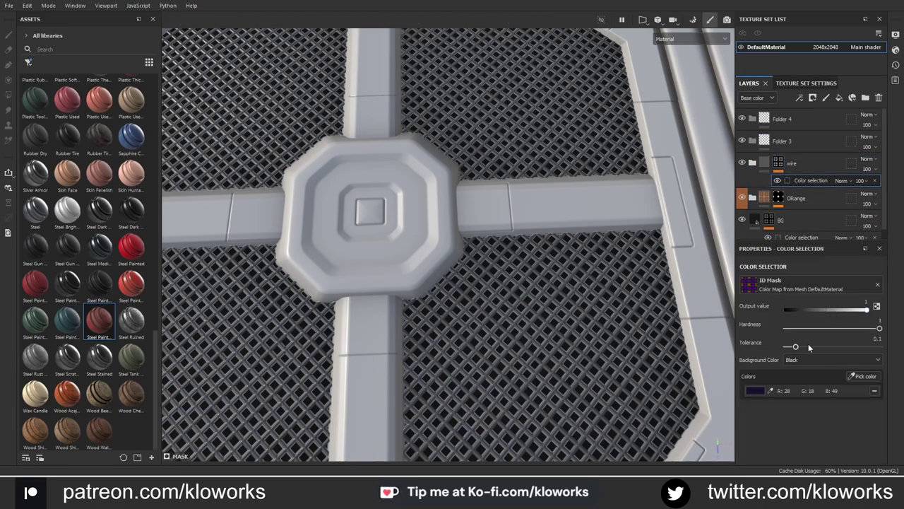
# - Set the wire mask hardness to 0, add a Levels adjustment, and fine-tune the BG colour-selection mask
pyautogui.moveTo(880, 329)
pyautogui.mouseDown()
pyautogui.moveTo(763, 330)
pyautogui.moveTo(799, 347)
pyautogui.mouseUp()
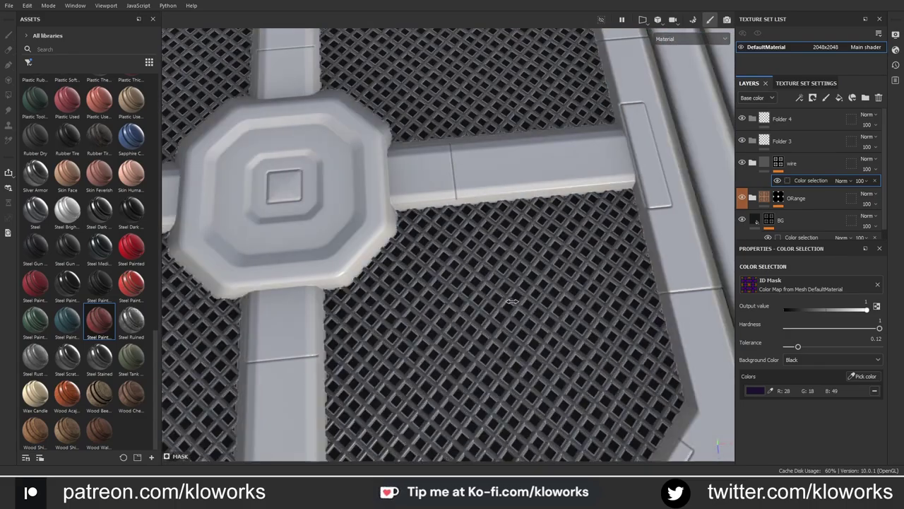
pyautogui.scroll(-1, 789, 180)
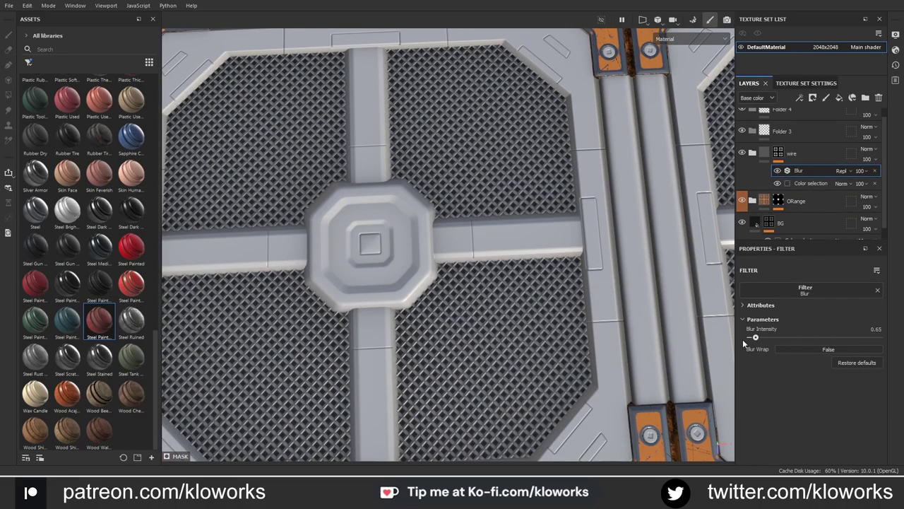
pyautogui.moveTo(812, 287)
pyautogui.mouseDown()
pyautogui.moveTo(839, 289)
pyautogui.moveTo(750, 289)
pyautogui.mouseUp()
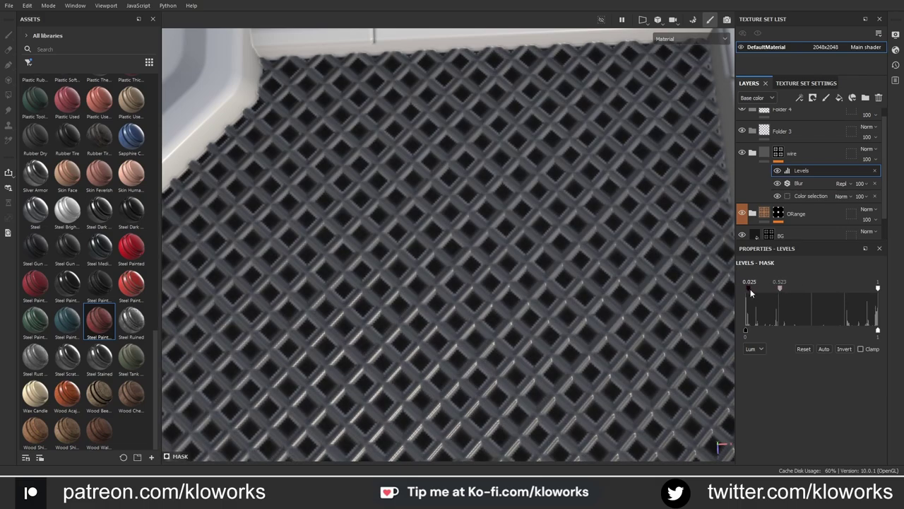
pyautogui.moveTo(848, 330); pyautogui.dragTo(879, 328)
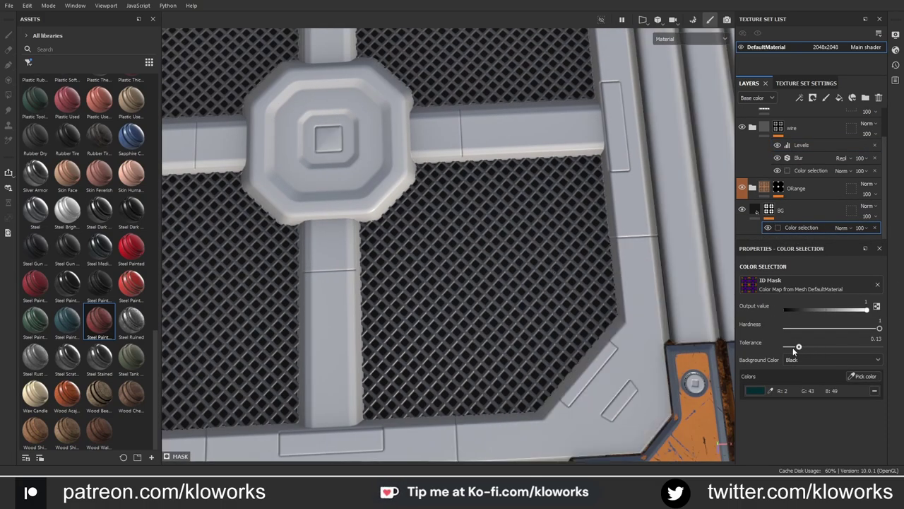
pyautogui.click(802, 327)
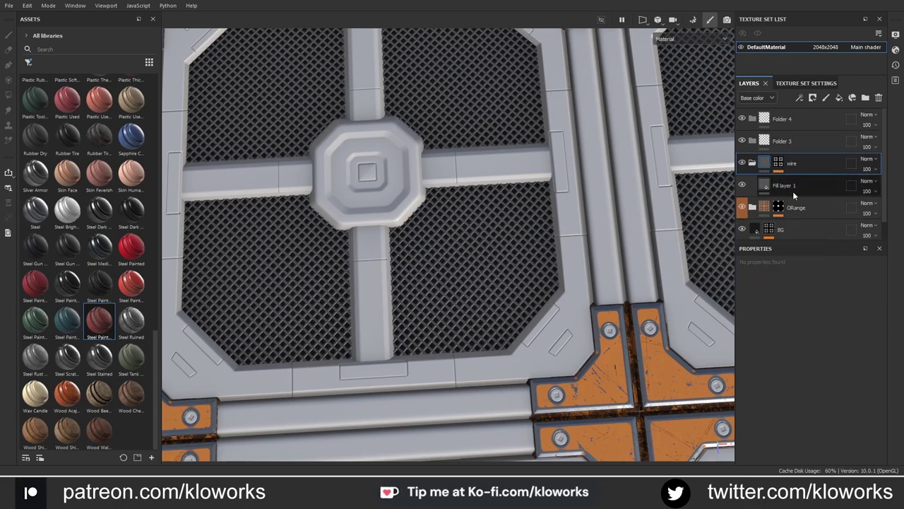
pyautogui.click(787, 187)
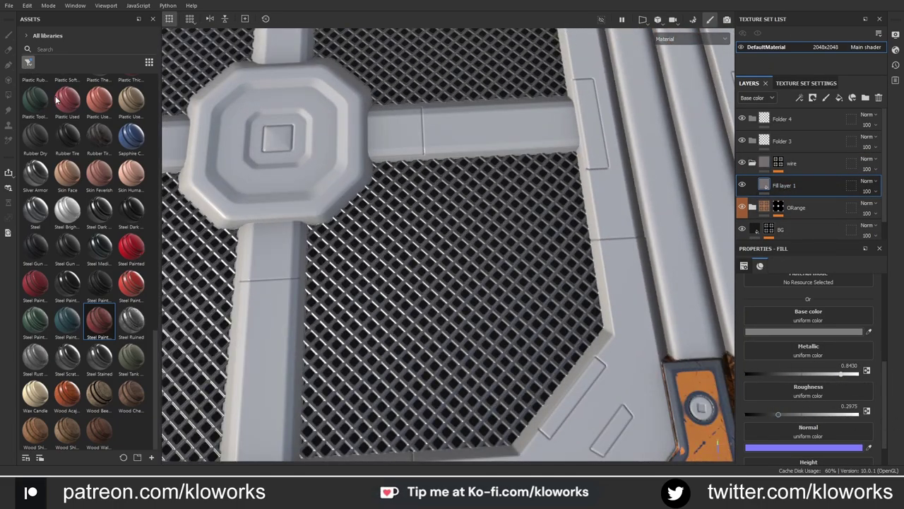
# - Add Clay Terracotta over the grate, masked by a Dirt generator with grunge amount 0.17
pyautogui.scroll(5, 58, 99)
pyautogui.scroll(5, 33, 131)
pyautogui.moveTo(795, 171); pyautogui.dragTo(797, 175)
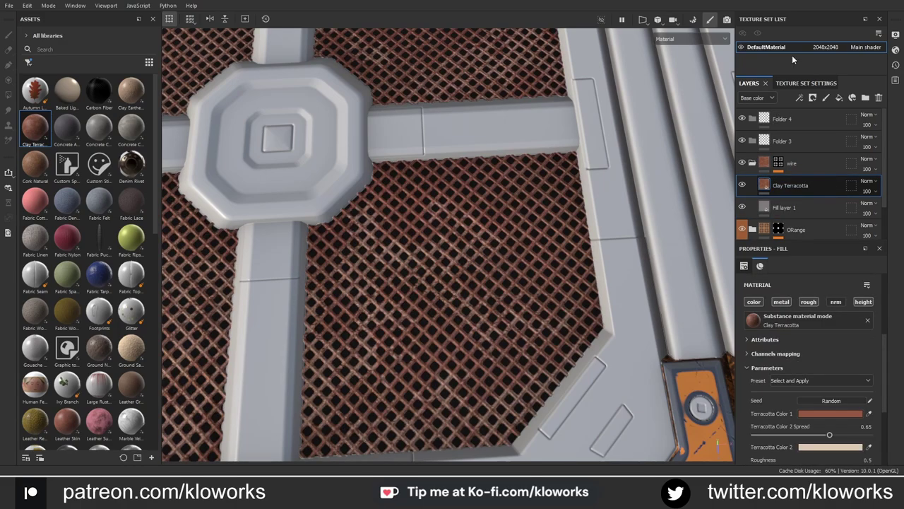
pyautogui.click(813, 97)
pyautogui.click(799, 97)
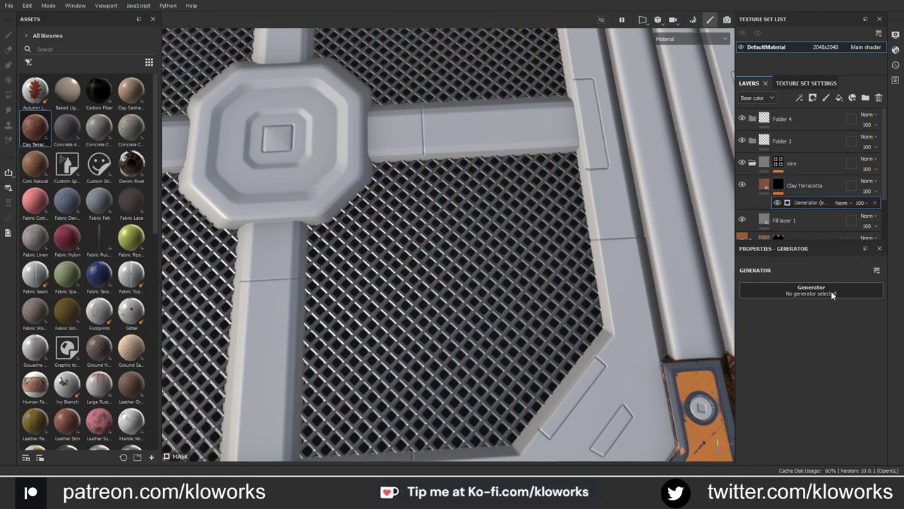
pyautogui.click(831, 291)
pyautogui.click(772, 349)
pyautogui.moveTo(816, 372); pyautogui.dragTo(835, 366)
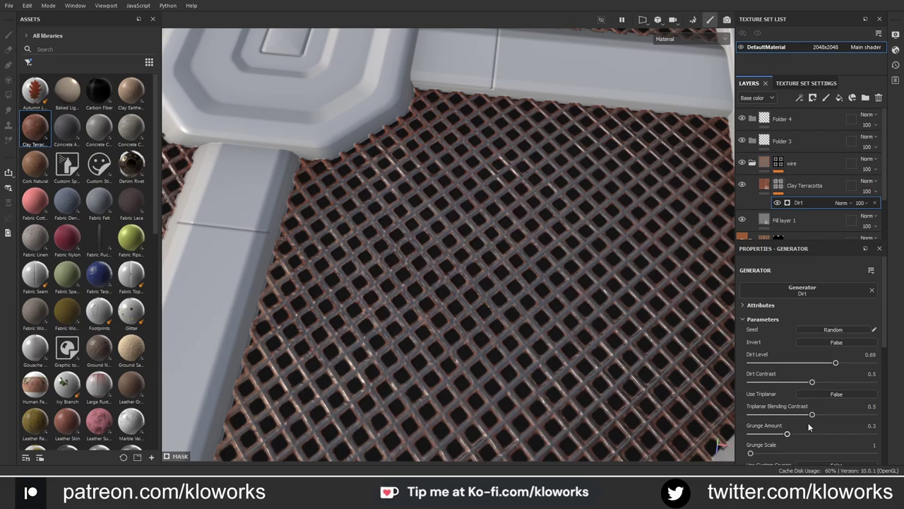
pyautogui.moveTo(809, 427); pyautogui.dragTo(792, 428)
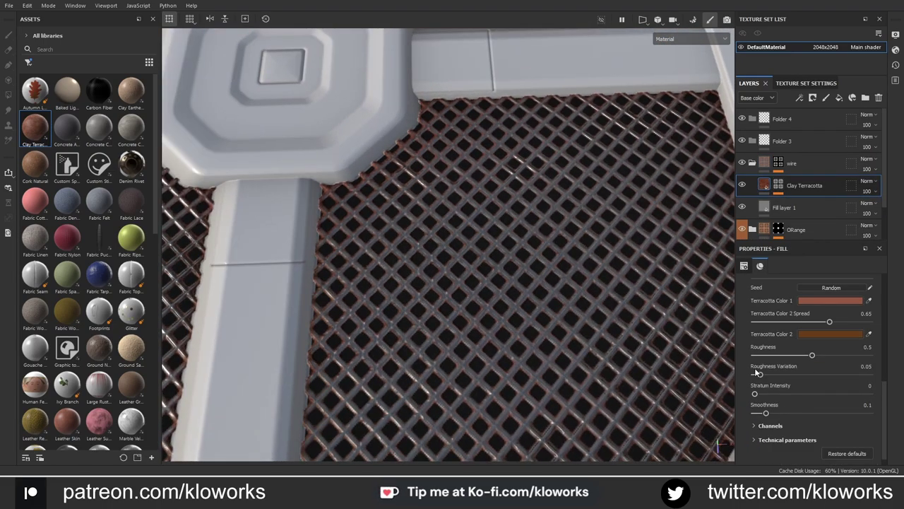
# - Lower terracotta smoothness, set roughness 0.58, and set Dirt Level 0.77 with contrast 0.11
pyautogui.scroll(-1, 813, 325)
pyautogui.moveTo(761, 362); pyautogui.dragTo(792, 365)
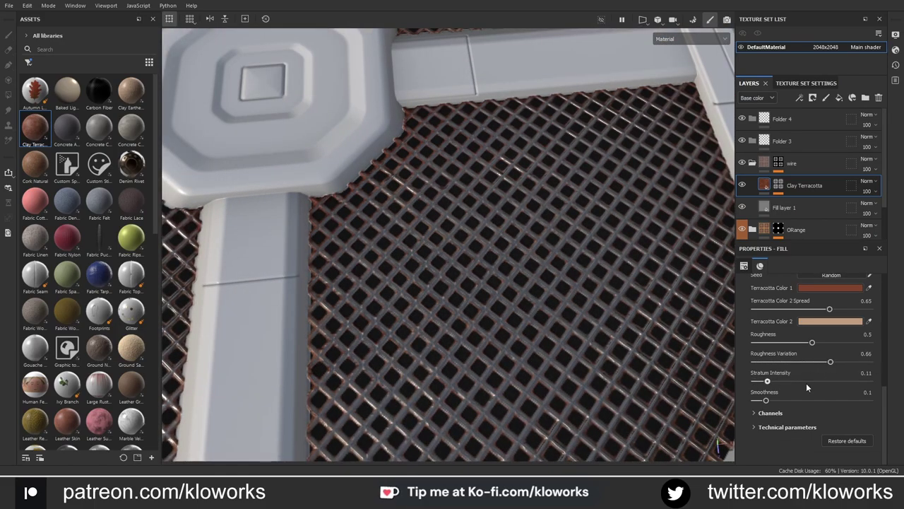
pyautogui.moveTo(797, 401); pyautogui.dragTo(764, 413)
pyautogui.moveTo(755, 342); pyautogui.dragTo(821, 342)
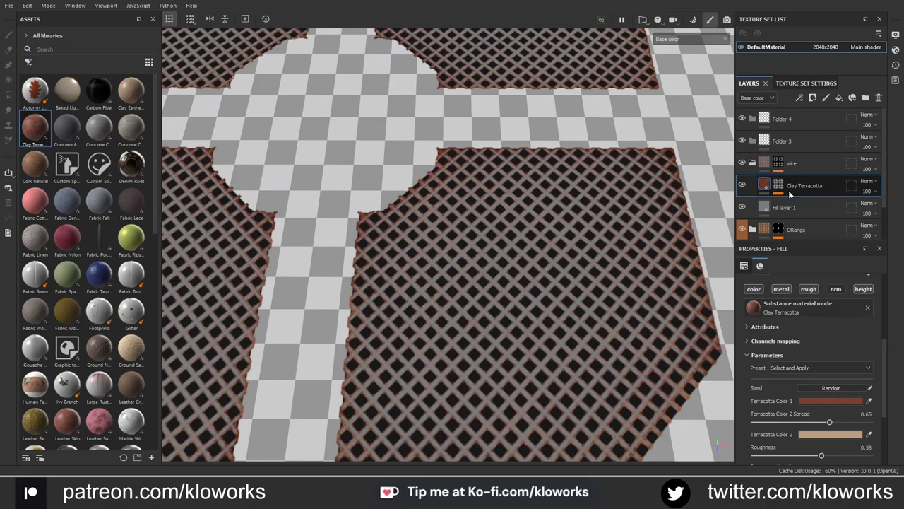
pyautogui.click(789, 190)
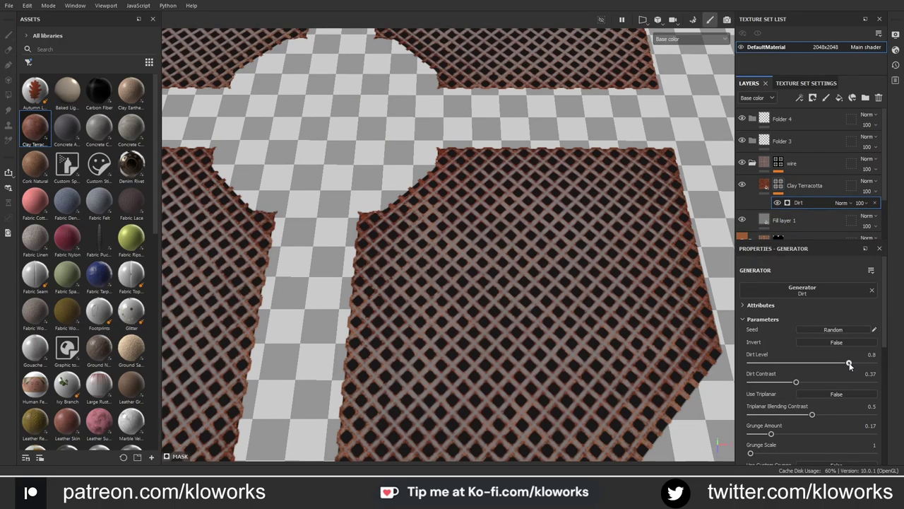
pyautogui.moveTo(847, 362); pyautogui.dragTo(845, 363)
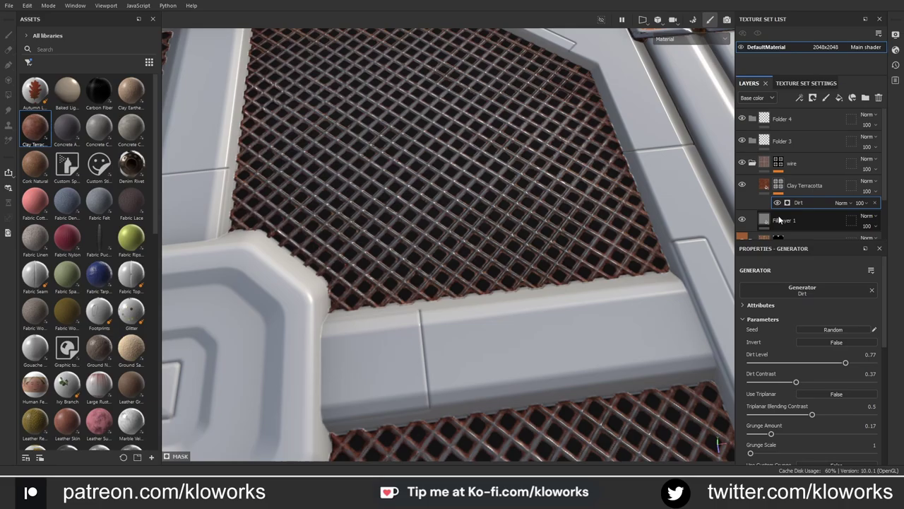
pyautogui.click(779, 219)
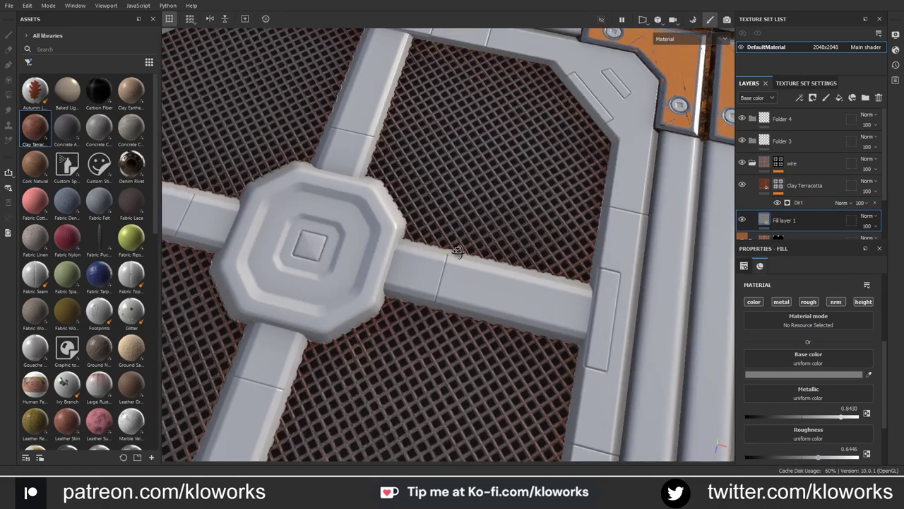
pyautogui.click(798, 203)
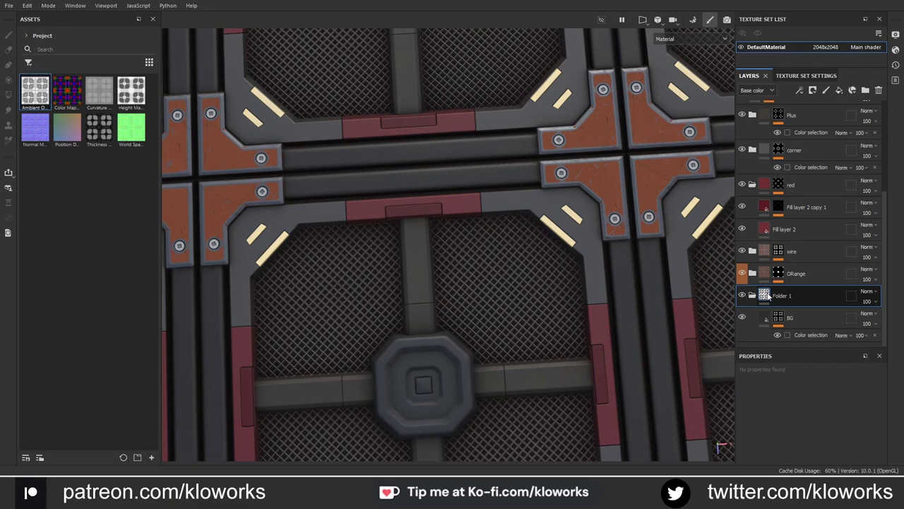
# - Inspect the BG layer's Fill properties and Folder 1's colour-selection mask isolating the grates
pyautogui.click(782, 319)
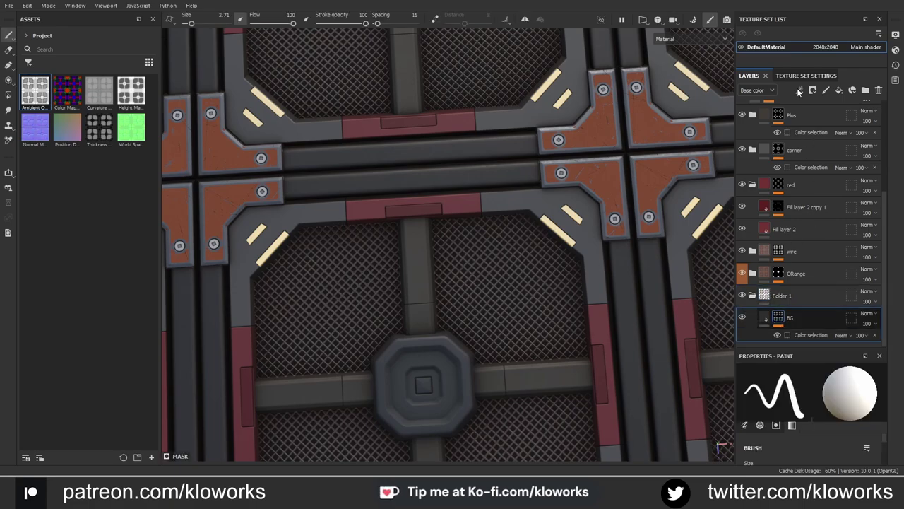
pyautogui.click(770, 295)
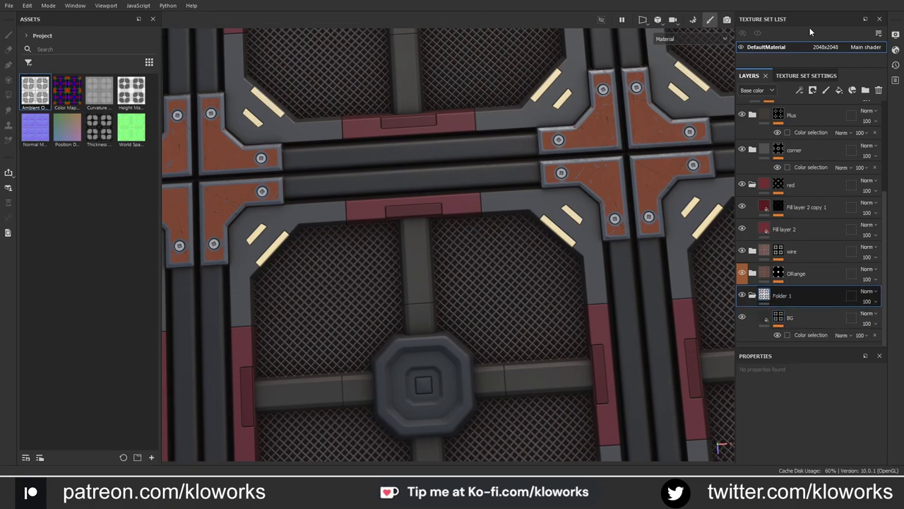
pyautogui.click(784, 318)
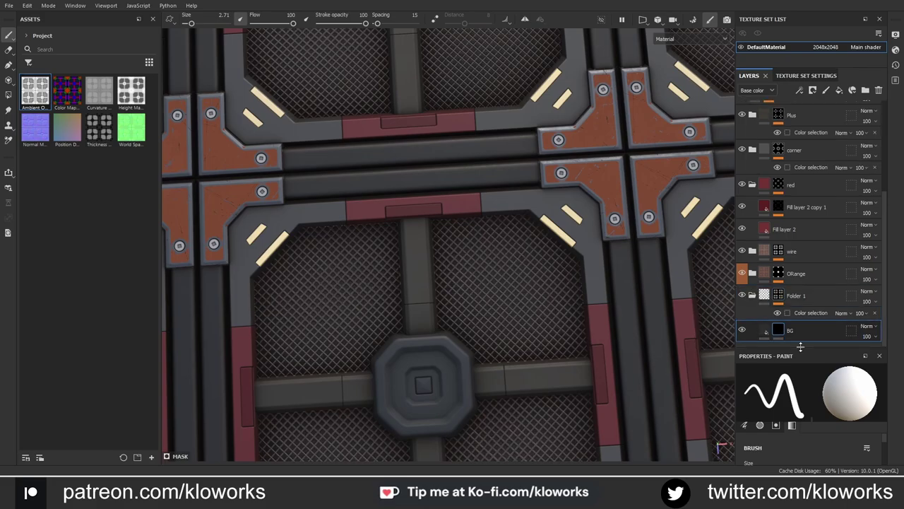
pyautogui.click(765, 330)
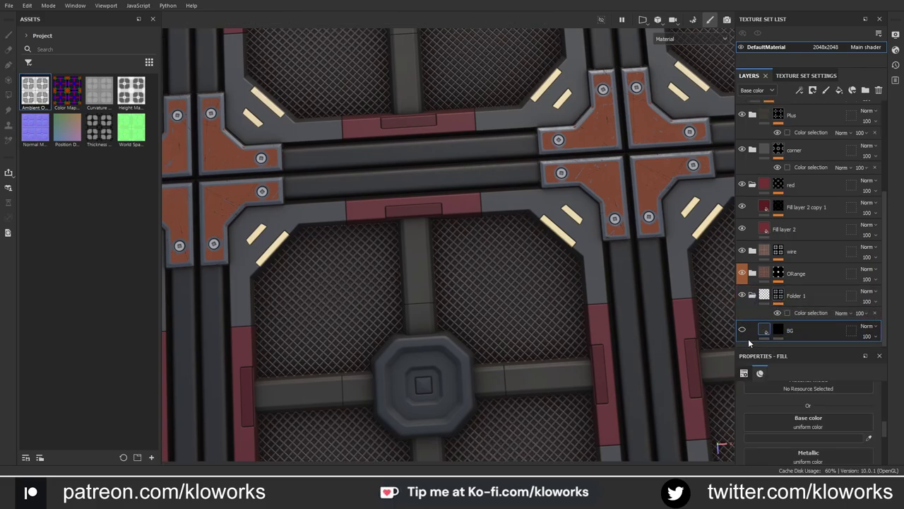
pyautogui.click(811, 312)
pyautogui.scroll(-3, 573, 218)
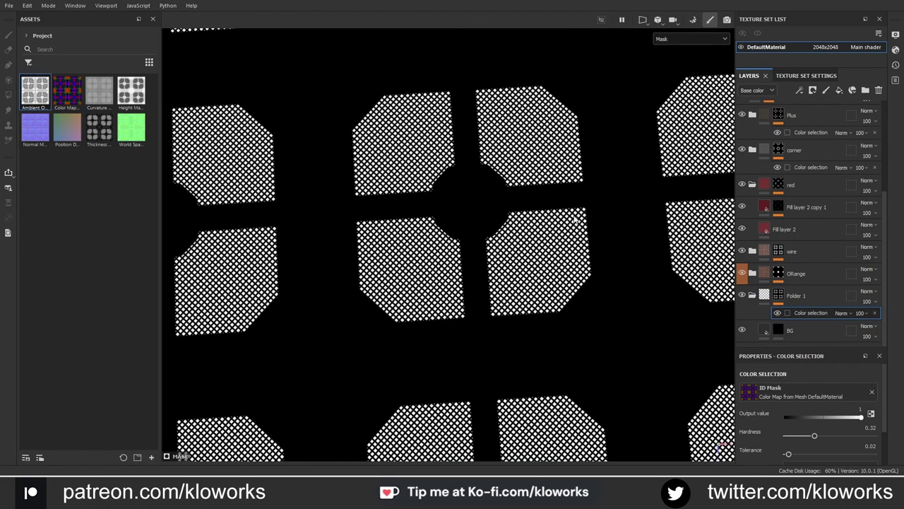
pyautogui.click(765, 330)
# - Reselect the BG fill layer, review its properties, and tilt the tile into perspective
pyautogui.scroll(1, 751, 295)
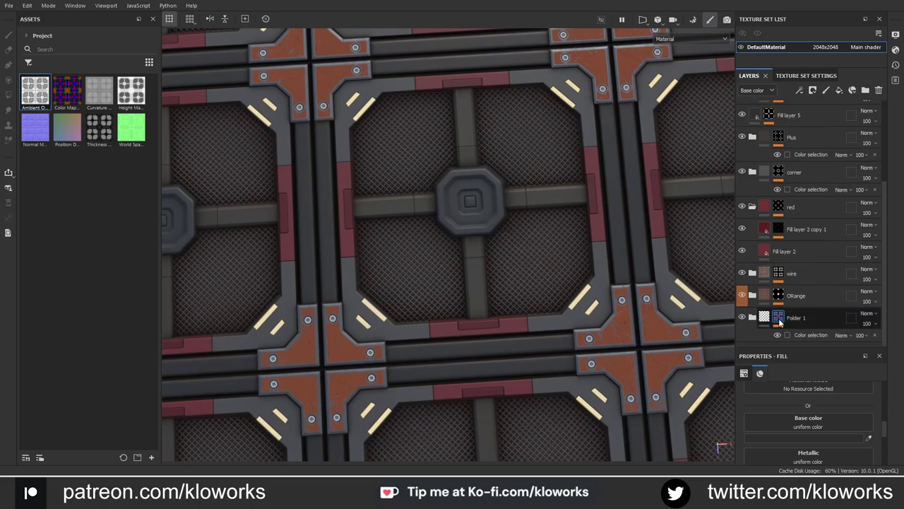
pyautogui.click(777, 336)
pyautogui.scroll(-1, 777, 332)
pyautogui.click(776, 330)
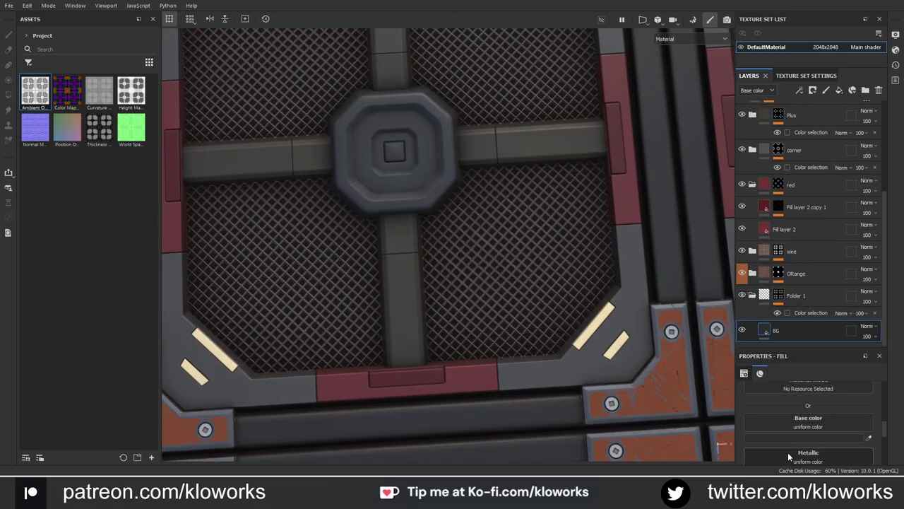
pyautogui.scroll(-2, 795, 442)
pyautogui.scroll(2, 799, 431)
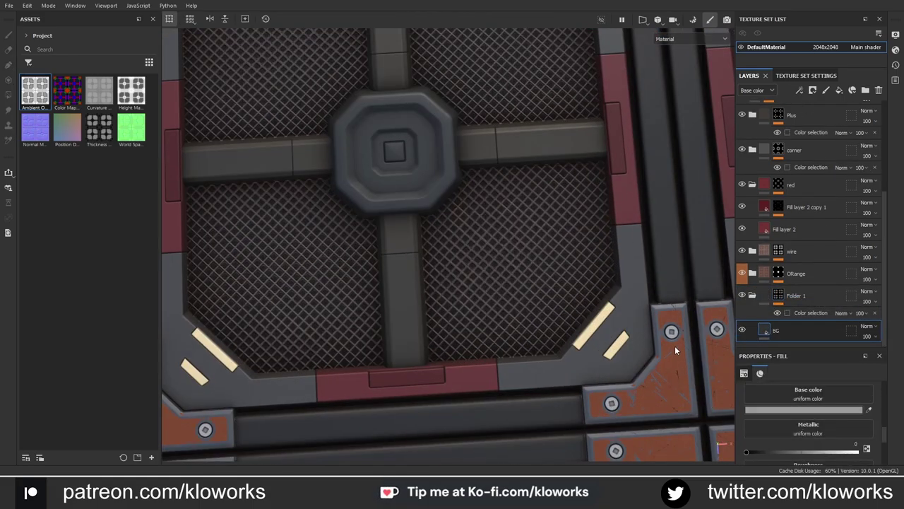
pyautogui.scroll(-5, 586, 226)
pyautogui.scroll(2, 509, 244)
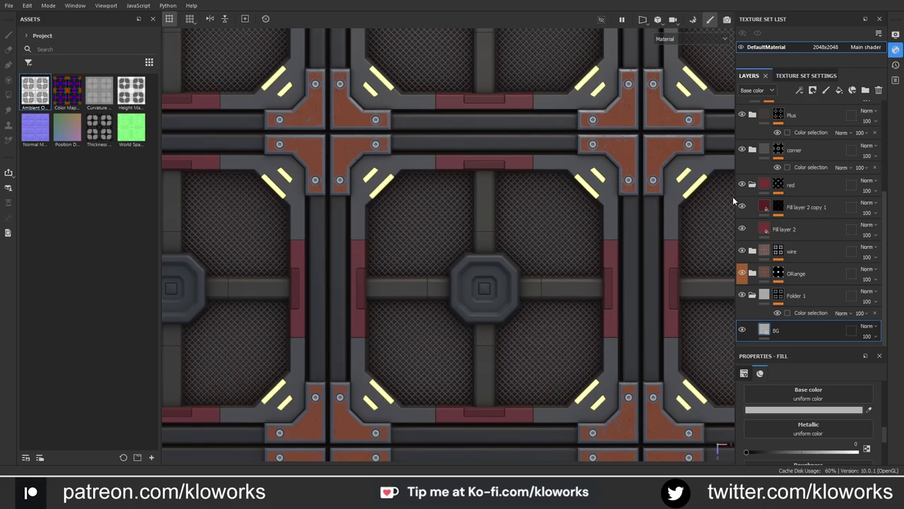
pyautogui.keyDown('alt'); pyautogui.moveTo(732, 197); pyautogui.dragTo(895, 71); pyautogui.keyUp('alt')
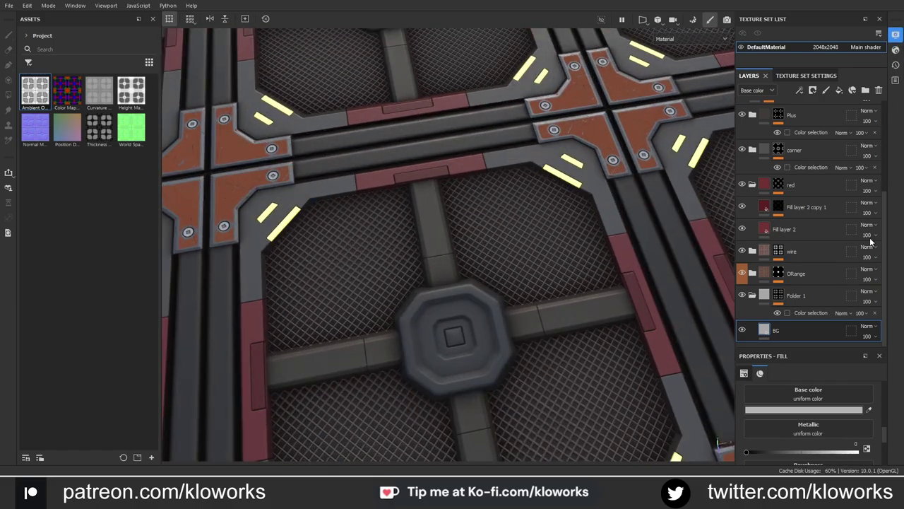
# - Hide the original emissive folder and move Fill layer 6 copy 1 above emissive copy 1
pyautogui.moveTo(583, 215)
pyautogui.keyDown('alt'); pyautogui.mouseDown()
pyautogui.moveTo(623, 251)
pyautogui.moveTo(544, 273)
pyautogui.mouseUp(); pyautogui.keyUp('alt')
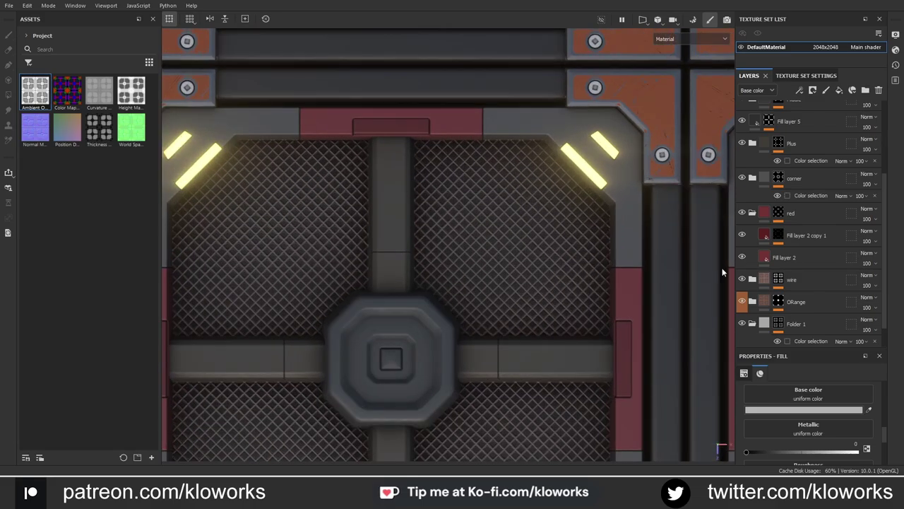
pyautogui.scroll(3, 544, 272)
pyautogui.scroll(4, 792, 177)
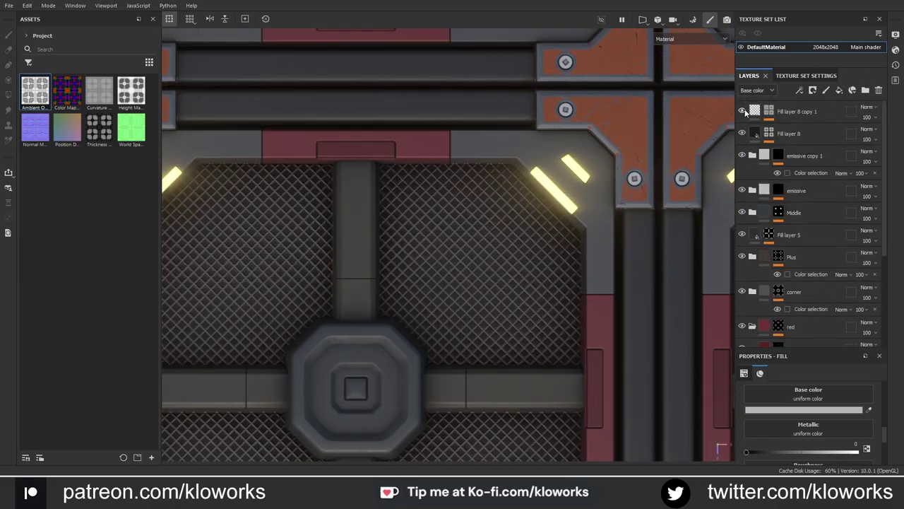
pyautogui.click(742, 190)
pyautogui.click(753, 155)
pyautogui.click(801, 175)
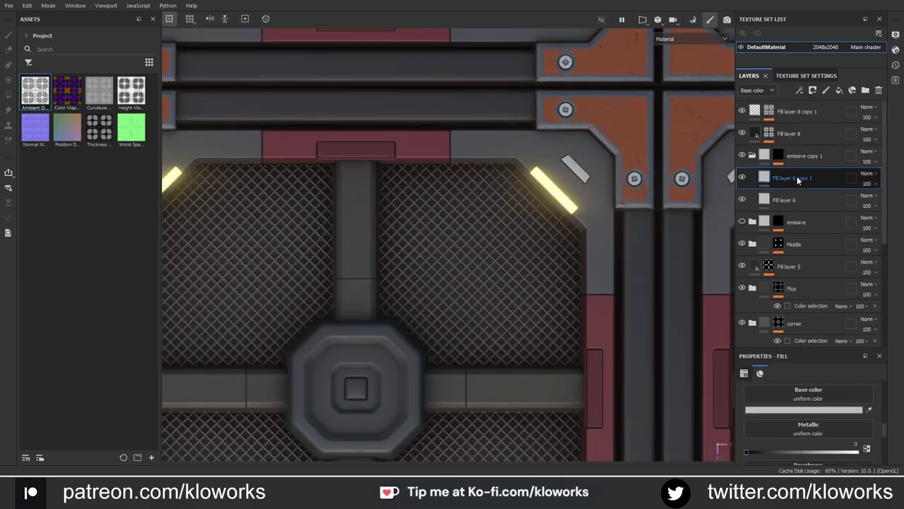
pyautogui.moveTo(768, 183); pyautogui.dragTo(789, 151)
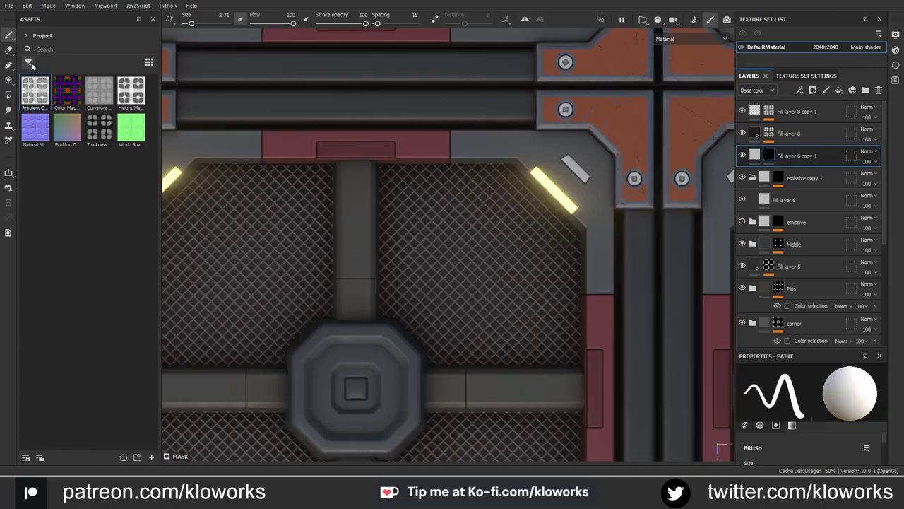
# - Paint a faint yellow glow on the grate with the Basic Soft brush, opacity 18, size 3.57
pyautogui.click(28, 62)
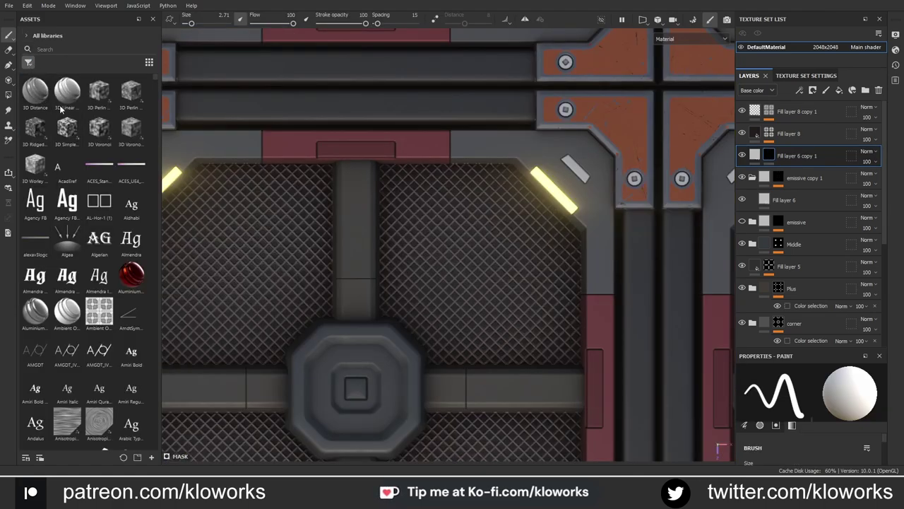
pyautogui.click(35, 202)
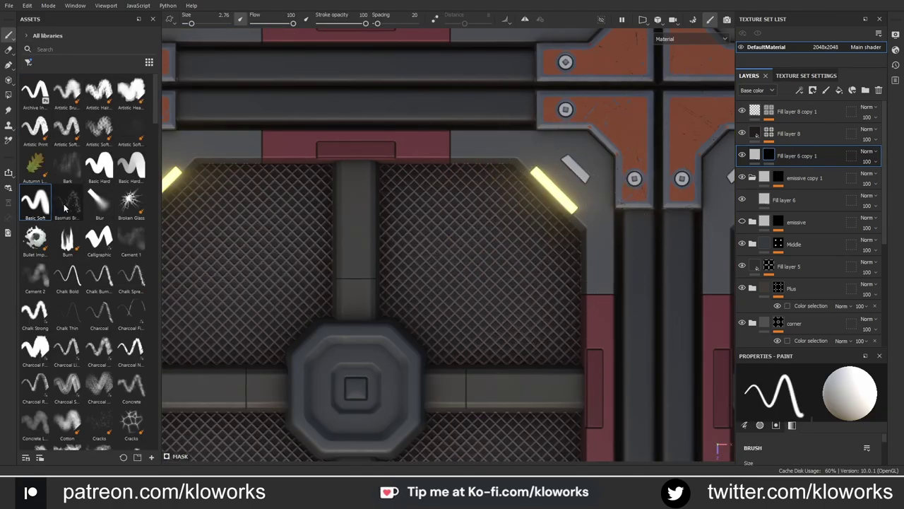
pyautogui.click(36, 204)
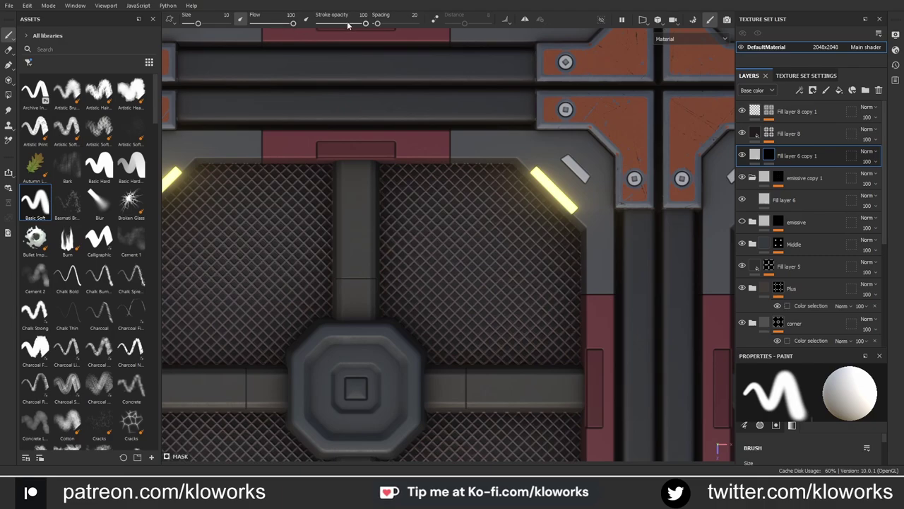
pyautogui.moveTo(347, 25); pyautogui.dragTo(327, 23)
pyautogui.keyDown('ctrl'); pyautogui.moveTo(608, 212); pyautogui.dragTo(537, 212, button='right'); pyautogui.keyUp('ctrl')
pyautogui.moveTo(501, 212); pyautogui.dragTo(438, 268)
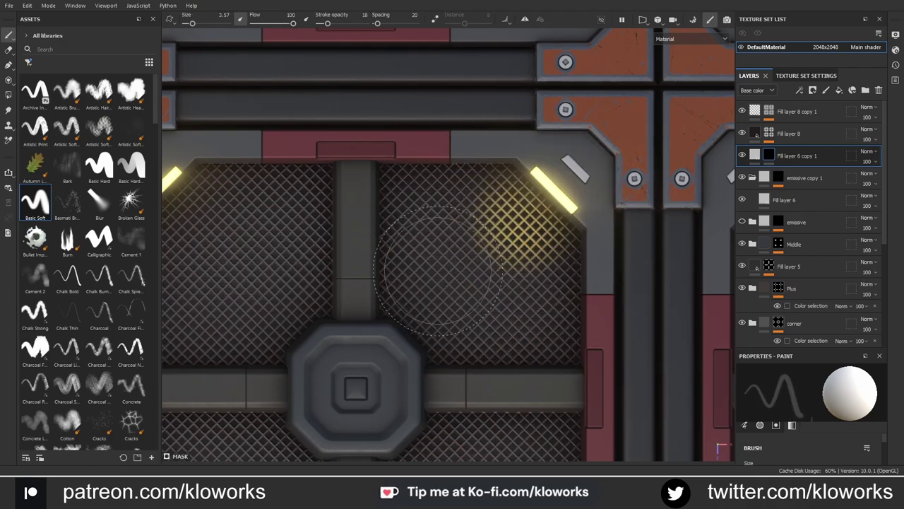
# - Smudge the painted glow and check it from a tilted 3D view
pyautogui.scroll(-5, 438, 268)
pyautogui.press('5')
pyautogui.scroll(3, 481, 223)
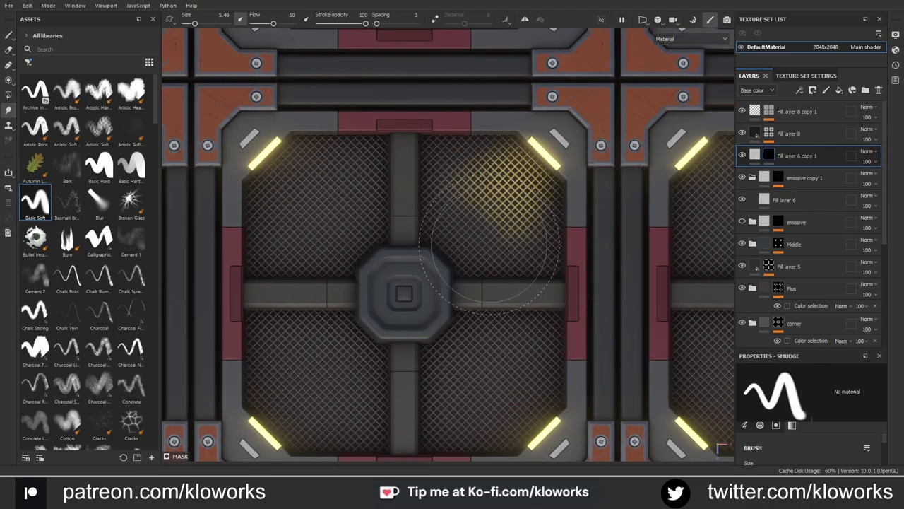
pyautogui.scroll(-3, 495, 382)
pyautogui.scroll(-1, 494, 381)
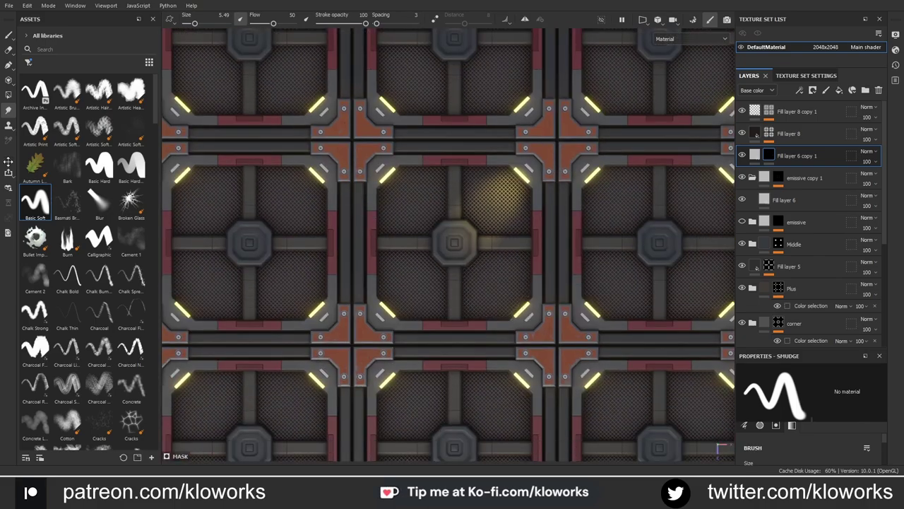
pyautogui.scroll(3, 472, 264)
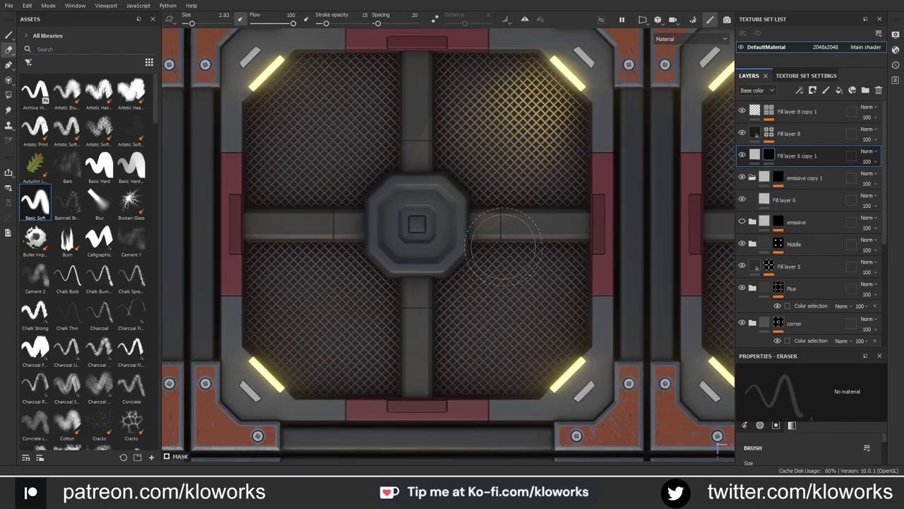
pyautogui.scroll(2, 475, 237)
pyautogui.scroll(-3, 494, 169)
pyautogui.moveTo(495, 170)
pyautogui.keyDown('alt'); pyautogui.mouseDown()
pyautogui.moveTo(480, 233)
pyautogui.moveTo(494, 176)
pyautogui.mouseUp(); pyautogui.keyUp('alt')
pyautogui.scroll(5, 349, 244)
pyautogui.scroll(-5, 349, 244)
# - Move Fill layer 6 copy 1 down beneath Folder 1 and switch back to the paint tool
pyautogui.moveTo(797, 155)
pyautogui.mouseDown()
pyautogui.moveTo(806, 301)
pyautogui.moveTo(746, 283)
pyautogui.mouseUp()
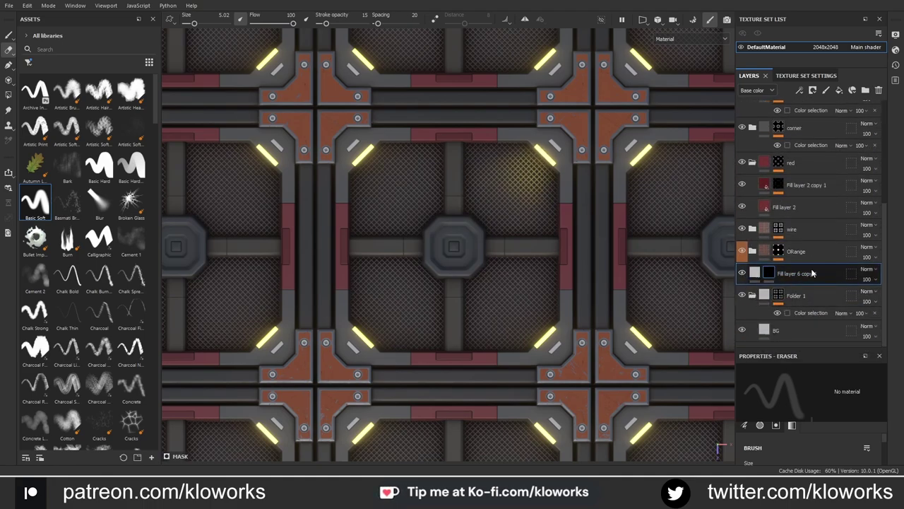
pyautogui.scroll(5, 497, 225)
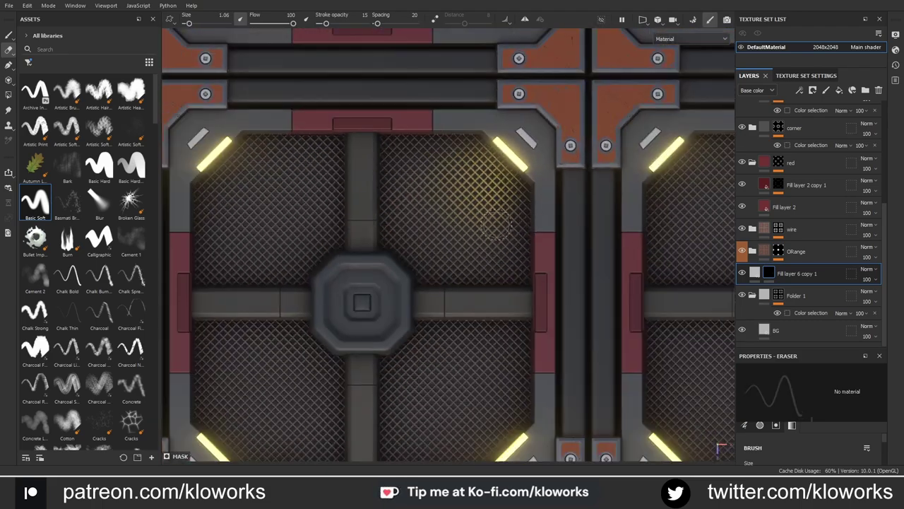
pyautogui.keyDown('ctrl'); pyautogui.moveTo(791, 275); pyautogui.dragTo(783, 337); pyautogui.keyUp('ctrl')
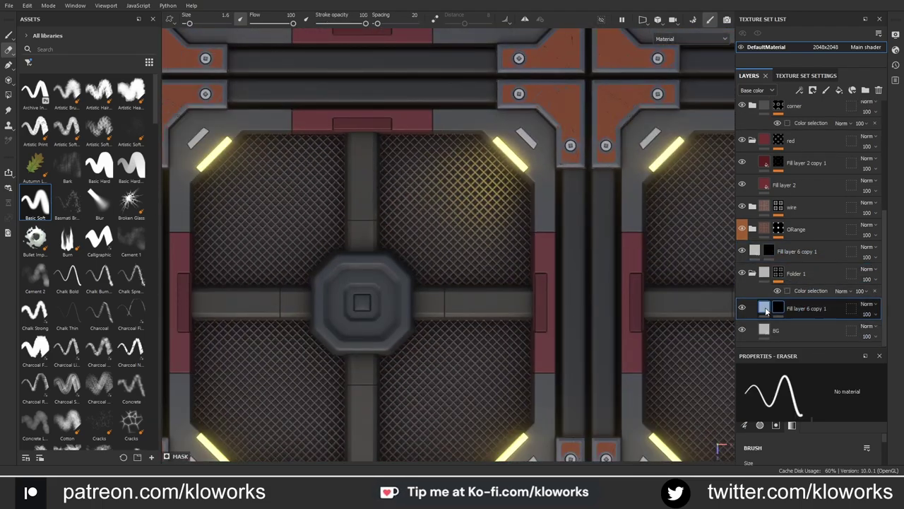
pyautogui.press('1')
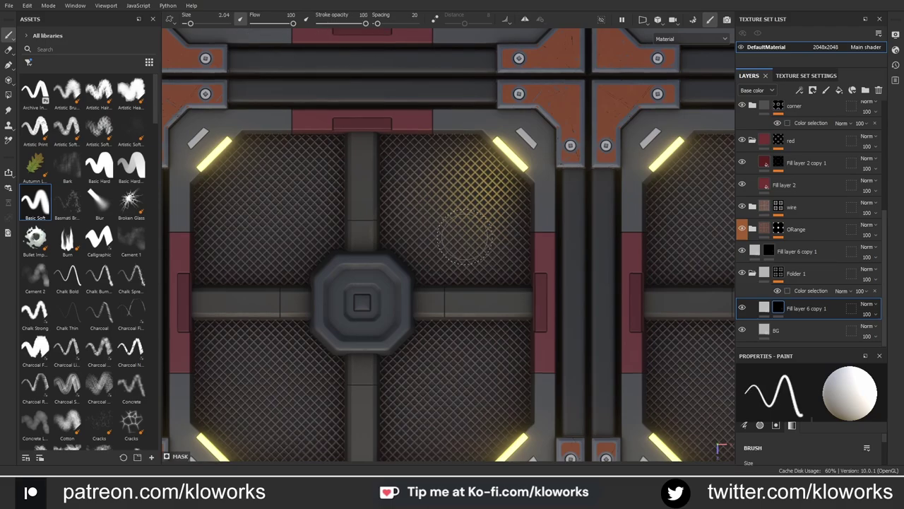
pyautogui.scroll(2, 463, 240)
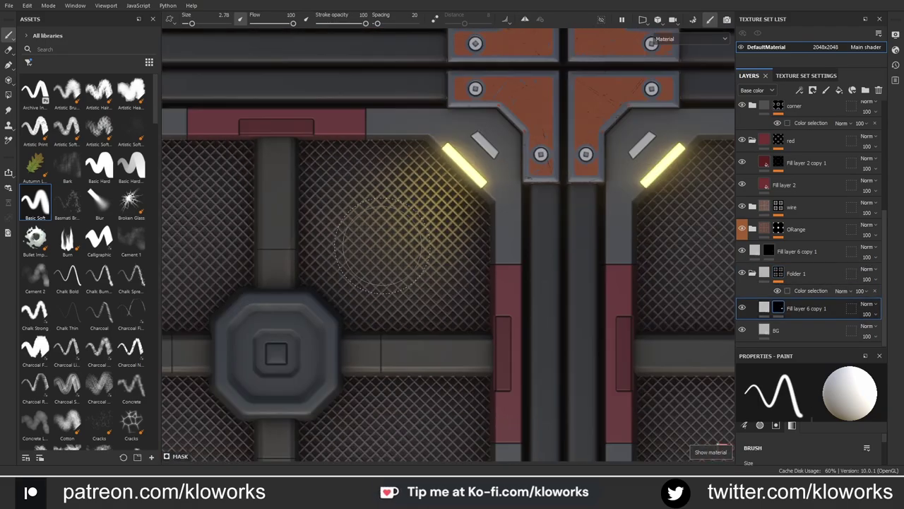
pyautogui.scroll(-5, 381, 243)
pyautogui.scroll(6, 410, 262)
pyautogui.scroll(-4, 424, 276)
# - Delete the duplicate fill layer and orbit to view the tiles in perspective
pyautogui.press('Delete')
pyautogui.scroll(-1, 433, 280)
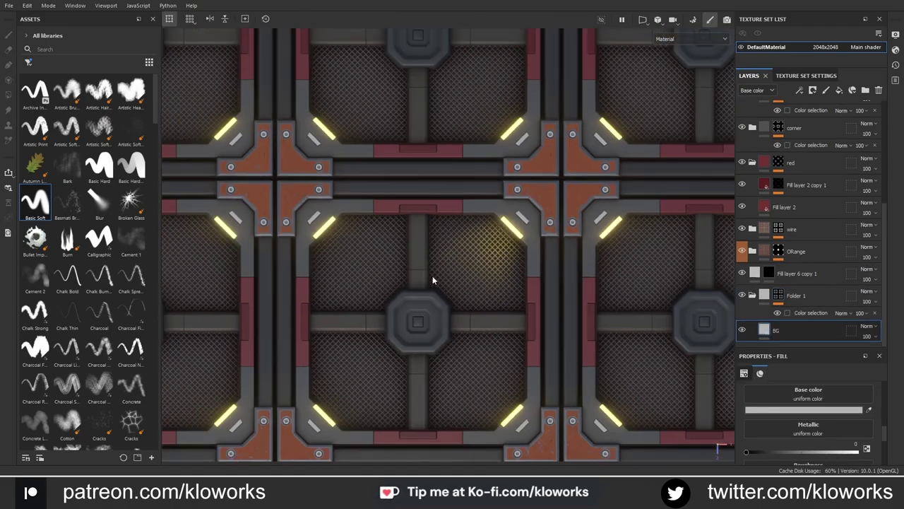
pyautogui.keyDown('alt'); pyautogui.moveTo(433, 280); pyautogui.dragTo(789, 165); pyautogui.keyUp('alt')
pyautogui.scroll(1, 754, 297)
pyautogui.doubleClick(799, 296)
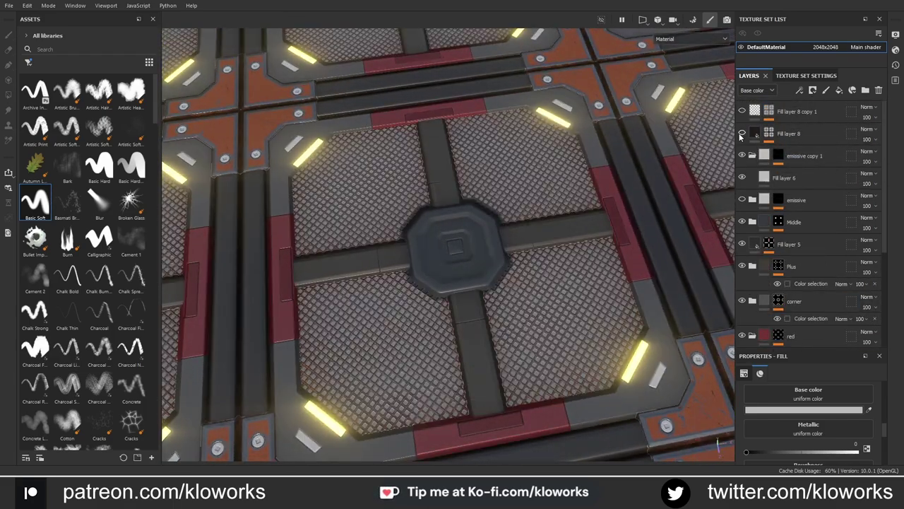
# - Turn off Fill layer 8's glow, view the tiles from above, and collapse the red folder
pyautogui.click(742, 134)
pyautogui.keyDown('alt'); pyautogui.moveTo(494, 282); pyautogui.dragTo(554, 267); pyautogui.keyUp('alt')
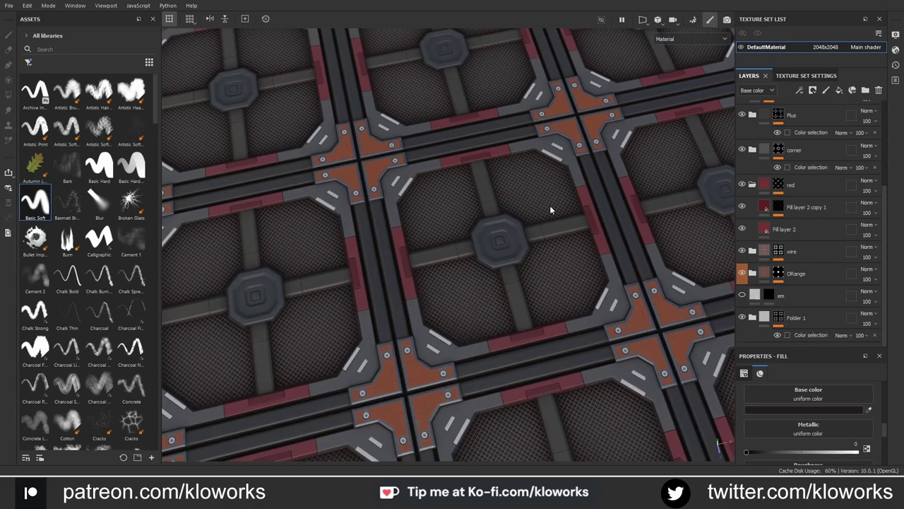
pyautogui.keyDown('alt'); pyautogui.moveTo(550, 209); pyautogui.dragTo(606, 251); pyautogui.keyUp('alt')
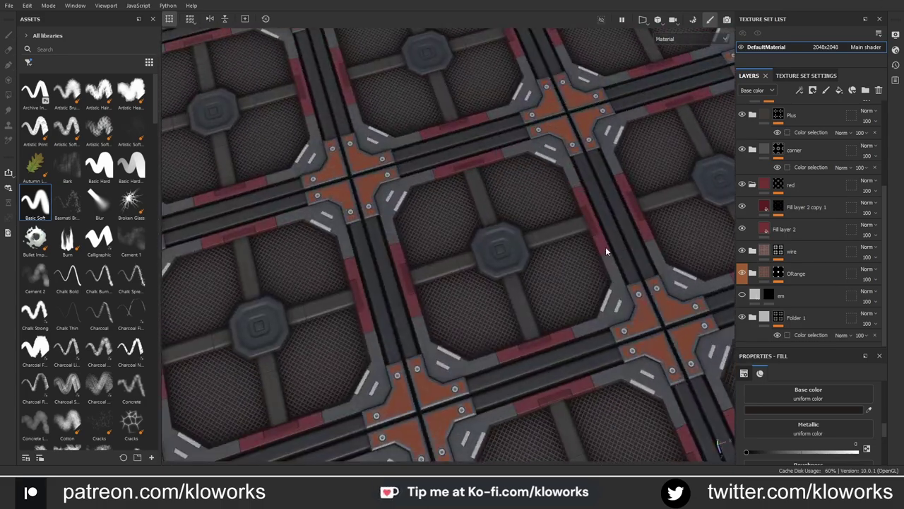
pyautogui.click(752, 185)
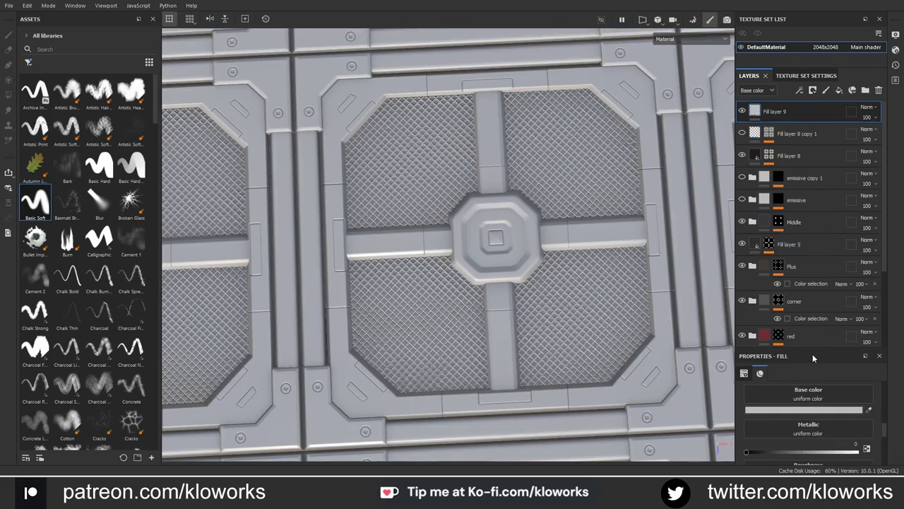
# - Make Fill layer 9 fully metallic, masked by a Metal Edge Wear generator with adjusted grunge
pyautogui.scroll(-2, 852, 416)
pyautogui.moveTo(844, 418); pyautogui.dragTo(796, 439)
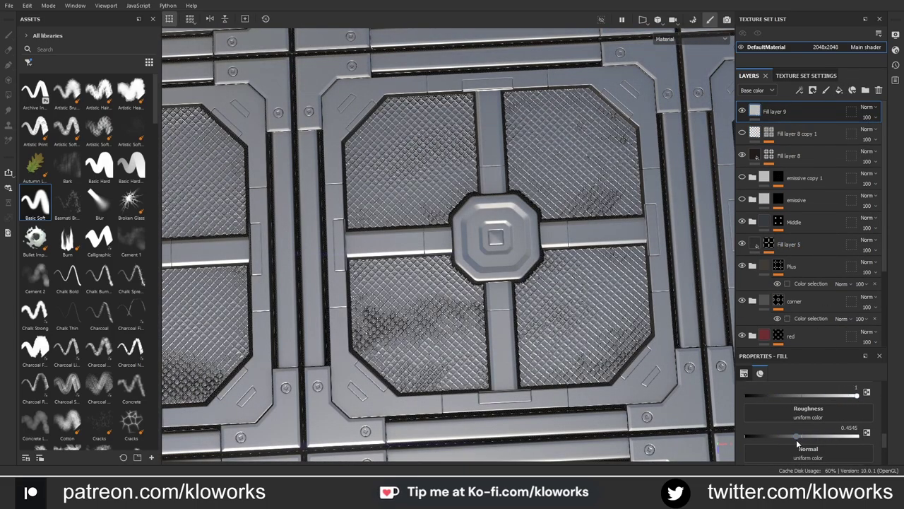
pyautogui.click(799, 90)
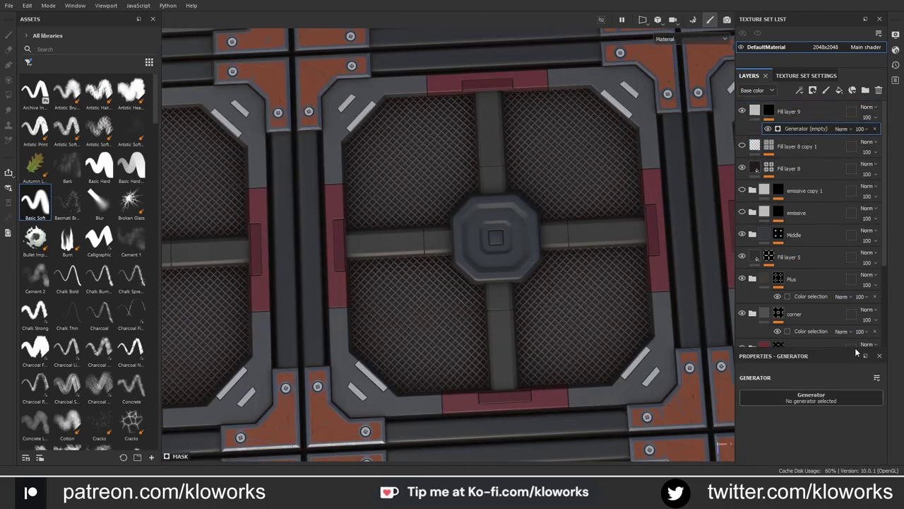
pyautogui.click(811, 397)
pyautogui.scroll(-2, 794, 424)
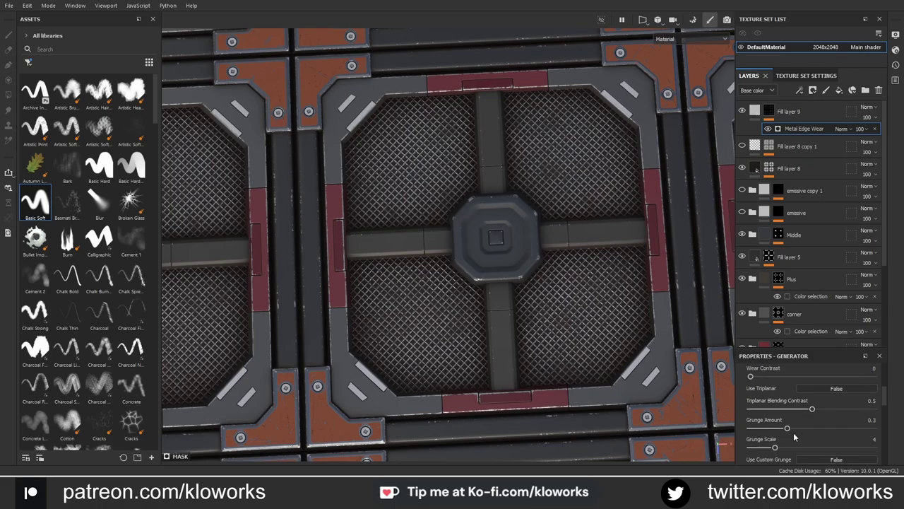
pyautogui.scroll(-1, 794, 436)
pyautogui.moveTo(787, 400); pyautogui.dragTo(808, 400)
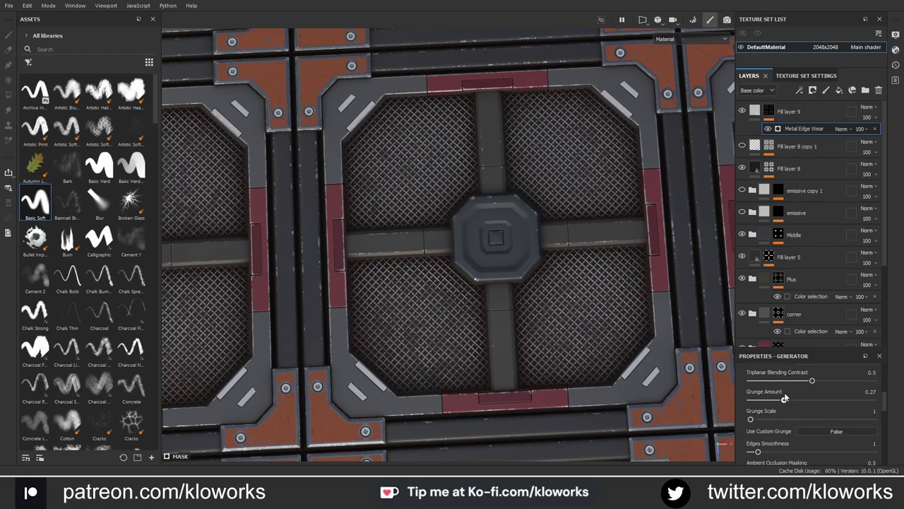
pyautogui.scroll(-2, 768, 420)
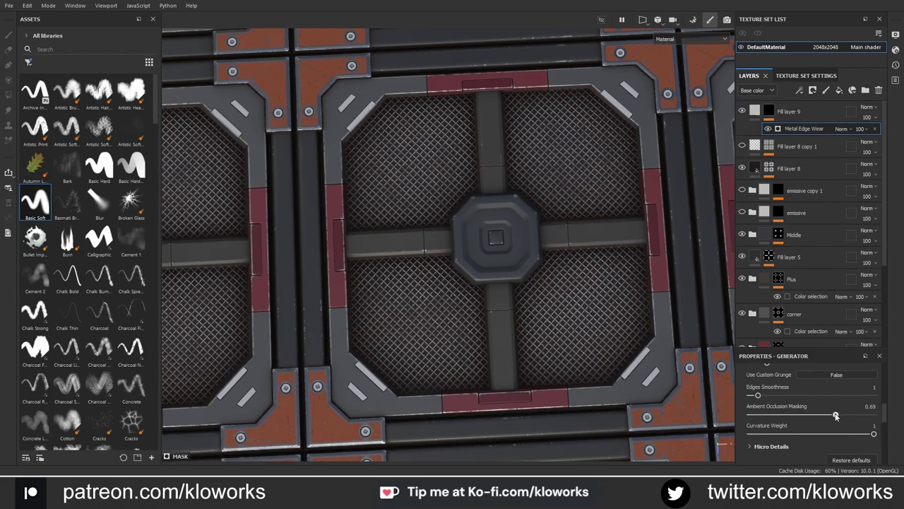
pyautogui.moveTo(452, 283)
pyautogui.keyDown('alt'); pyautogui.mouseDown()
pyautogui.moveTo(517, 284)
pyautogui.moveTo(511, 204)
pyautogui.mouseUp(); pyautogui.keyUp('alt')
pyautogui.scroll(5, 511, 204)
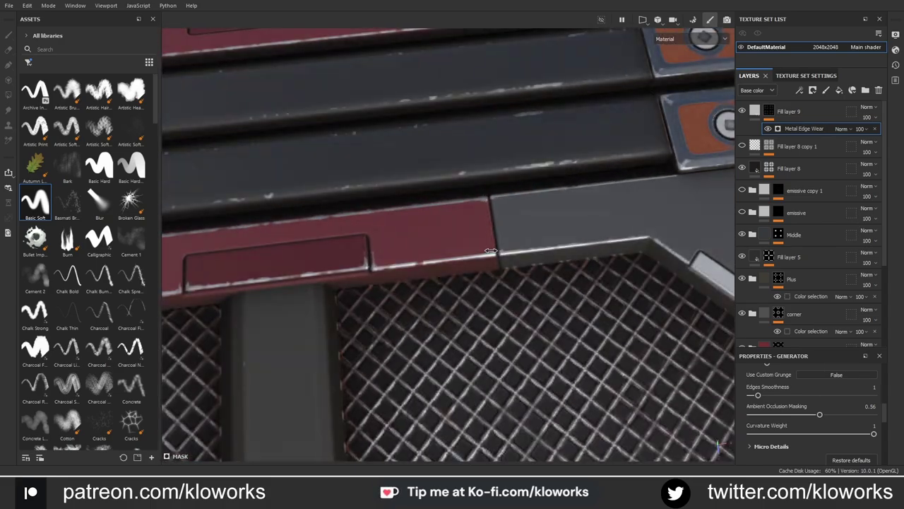
pyautogui.scroll(-5, 566, 283)
pyautogui.scroll(1, 604, 324)
pyautogui.scroll(2, 605, 324)
# - Hide Fill layer 9's edge wear and expand the ORange folder
pyautogui.click(798, 168)
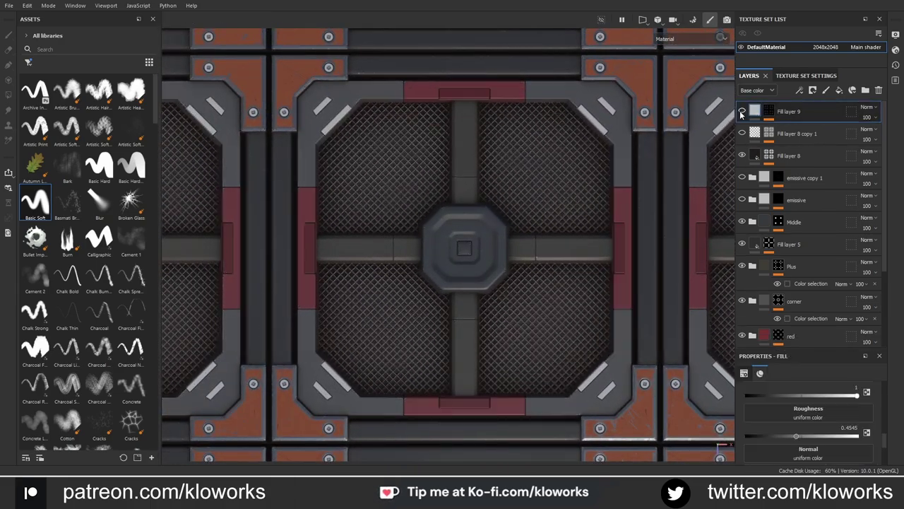
pyautogui.scroll(-3, 812, 226)
pyautogui.click(753, 273)
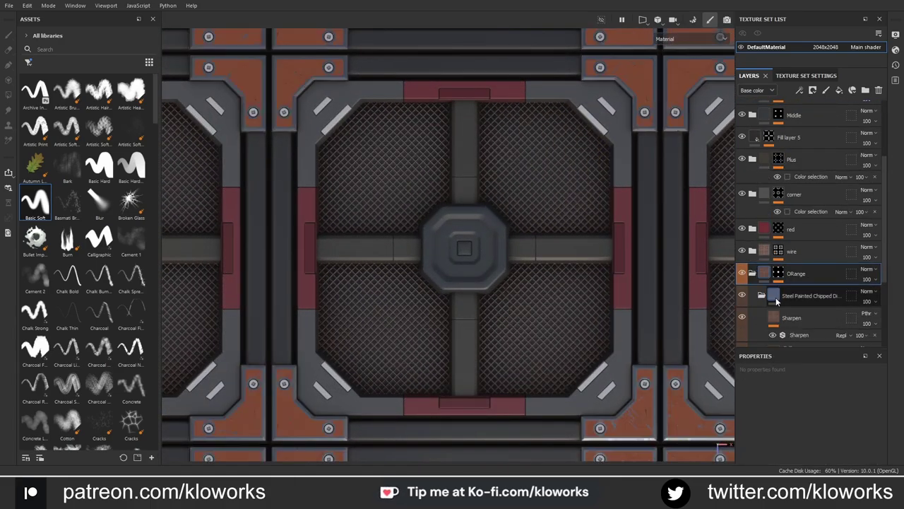
# - Invert the Paint layer's Metal Edge Wear mask, set wear level 0.08, and add a Fill effect
pyautogui.scroll(-2, 803, 204)
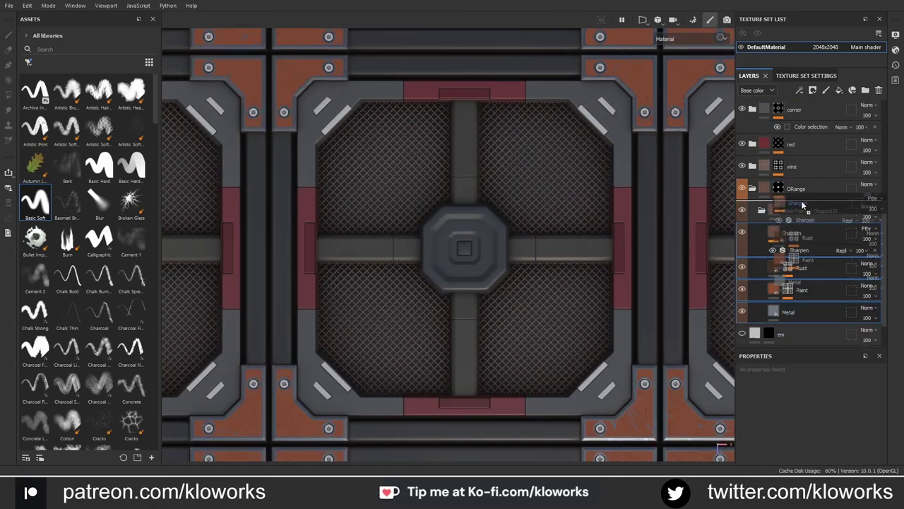
pyautogui.click(745, 267)
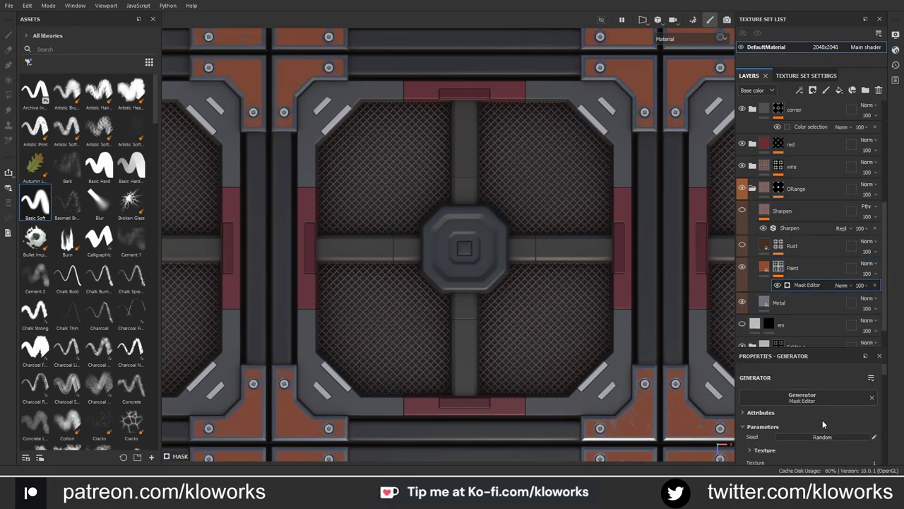
pyautogui.click(835, 449)
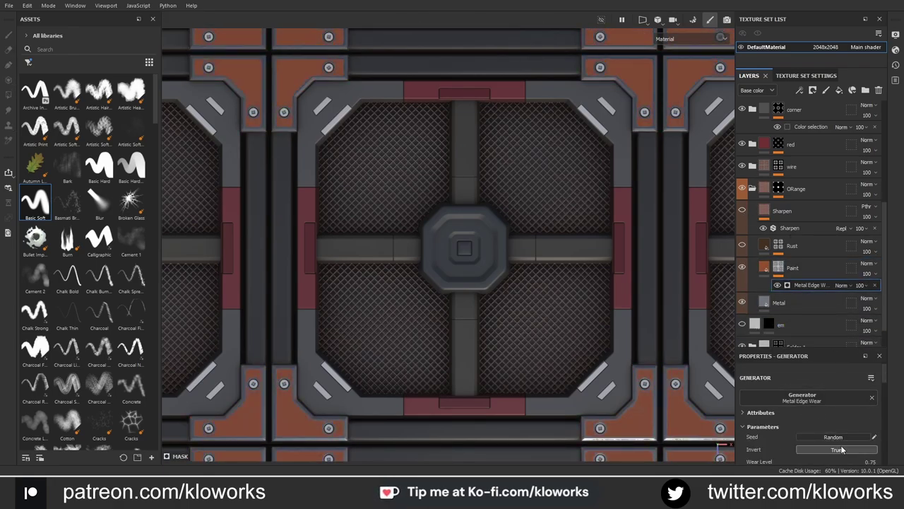
pyautogui.scroll(-3, 834, 438)
pyautogui.moveTo(843, 385); pyautogui.dragTo(761, 387)
pyautogui.scroll(-2, 778, 422)
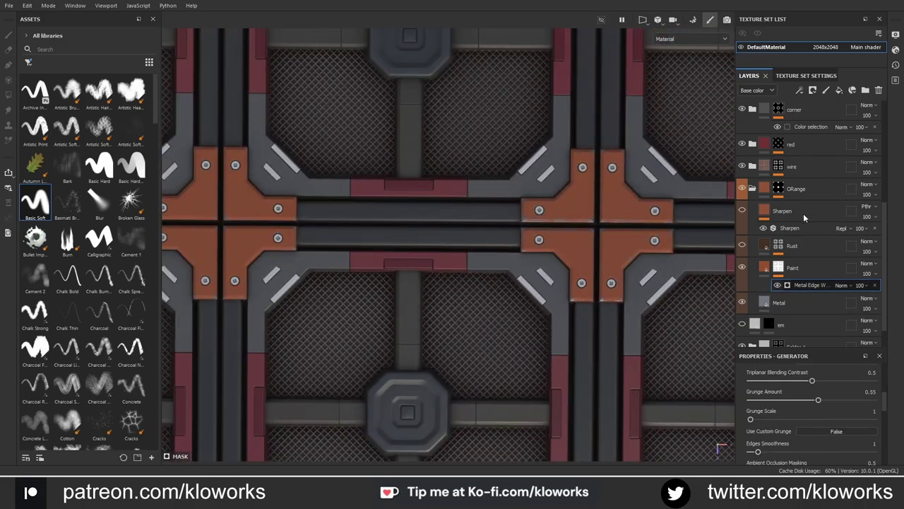
pyautogui.rightClick(803, 285)
pyautogui.click(801, 289)
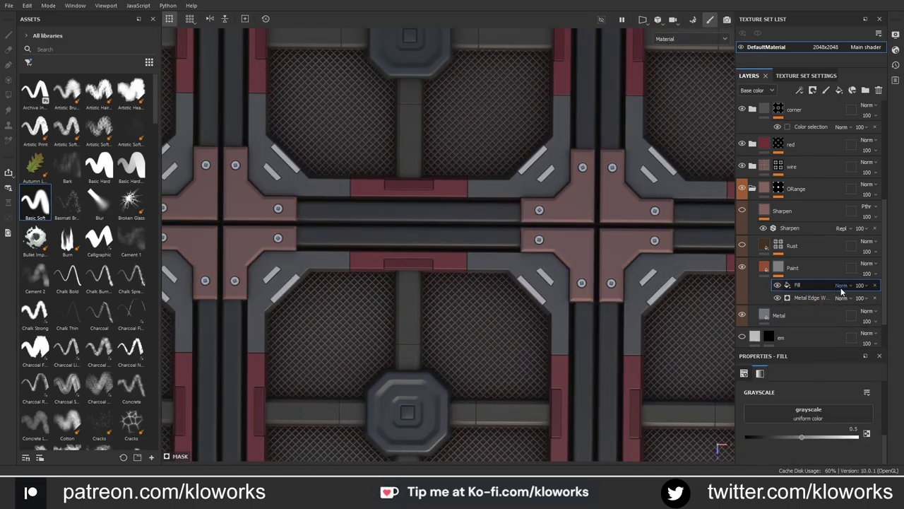
# - Set the mask fill to Linear Dodge, then multiply in Grunge Pebbles Dirt with raised balance
pyautogui.click(843, 285)
pyautogui.click(812, 315)
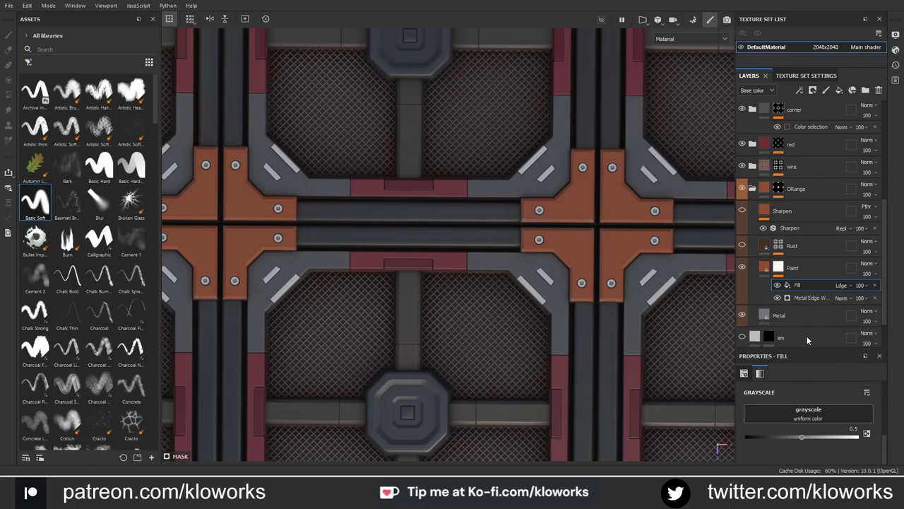
pyautogui.keyDown('alt'); pyautogui.moveTo(571, 252); pyautogui.dragTo(818, 290); pyautogui.keyUp('alt')
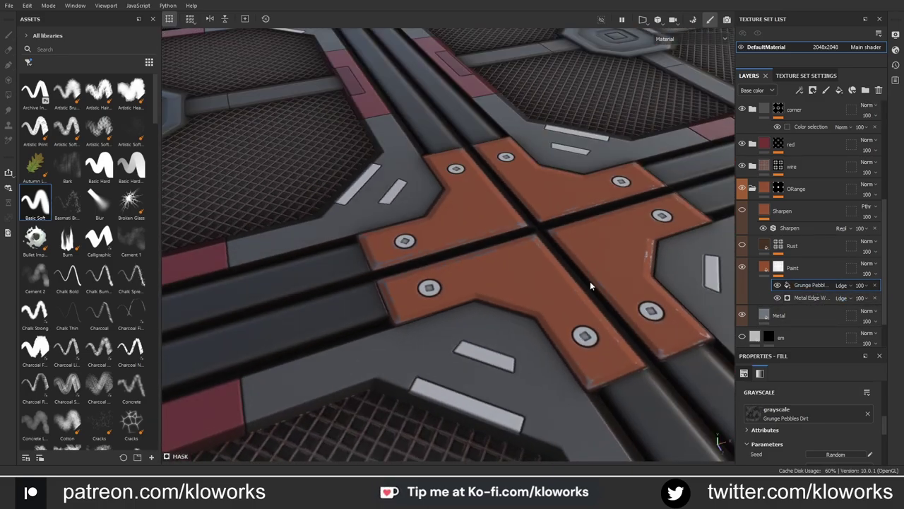
pyautogui.click(842, 285)
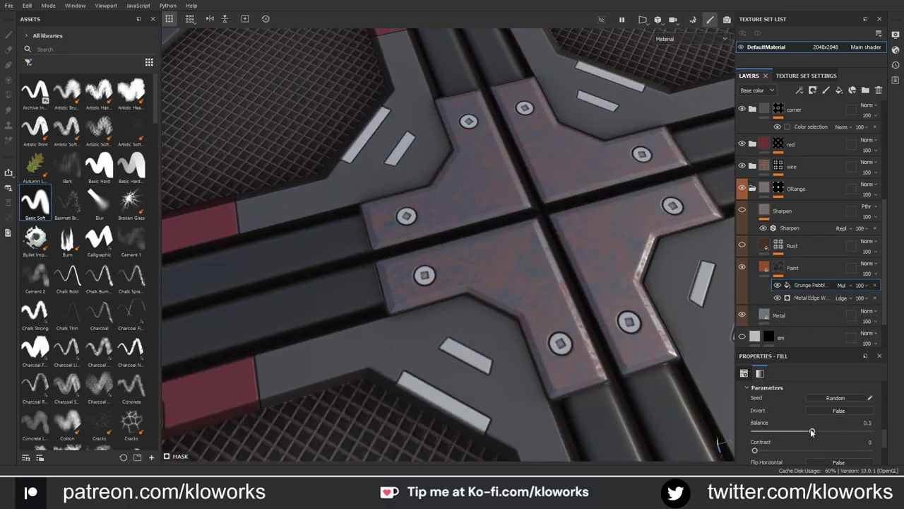
pyautogui.moveTo(812, 433)
pyautogui.mouseDown()
pyautogui.moveTo(773, 432)
pyautogui.moveTo(878, 436)
pyautogui.mouseUp()
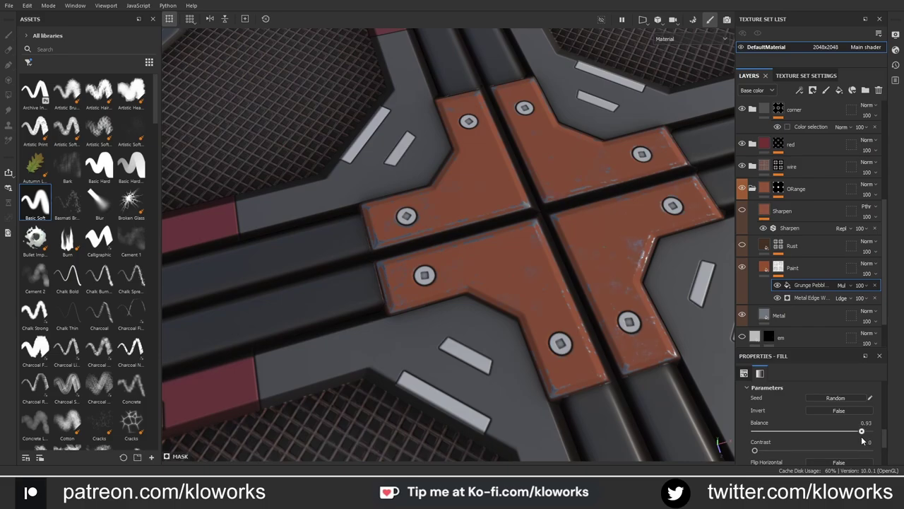
pyautogui.scroll(-3, 862, 435)
pyautogui.scroll(-5, 534, 326)
# - Tweak the Rust layer's Mask Editor settings while inspecting the orange crossing plates
pyautogui.keyDown('alt'); pyautogui.moveTo(534, 326); pyautogui.dragTo(504, 279); pyautogui.keyUp('alt')
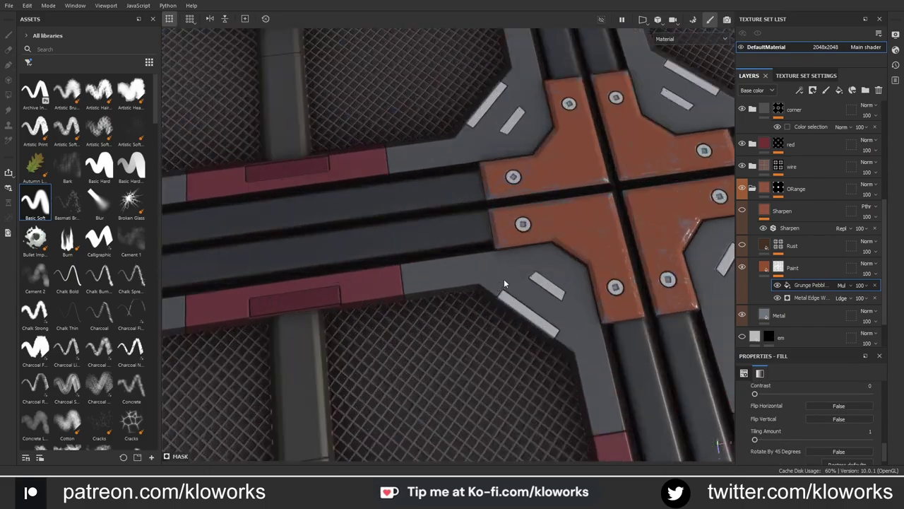
pyautogui.scroll(5, 504, 278)
pyautogui.scroll(-5, 504, 278)
pyautogui.press('1')
pyautogui.scroll(2, 558, 265)
pyautogui.click(802, 263)
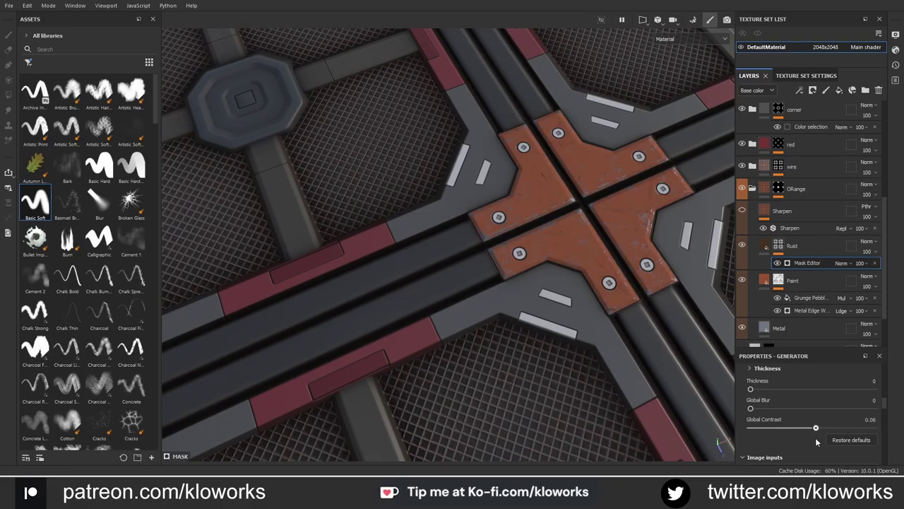
pyautogui.scroll(-5, 565, 283)
pyautogui.scroll(8, 565, 283)
pyautogui.moveTo(566, 283)
pyautogui.keyDown('alt'); pyautogui.mouseDown()
pyautogui.moveTo(612, 305)
pyautogui.moveTo(495, 254)
pyautogui.mouseUp(); pyautogui.keyUp('alt')
pyautogui.scroll(-2, 813, 283)
# - Select the Metal layer and review the panels top-down from farther away
pyautogui.click(784, 274)
pyautogui.scroll(2, 396, 241)
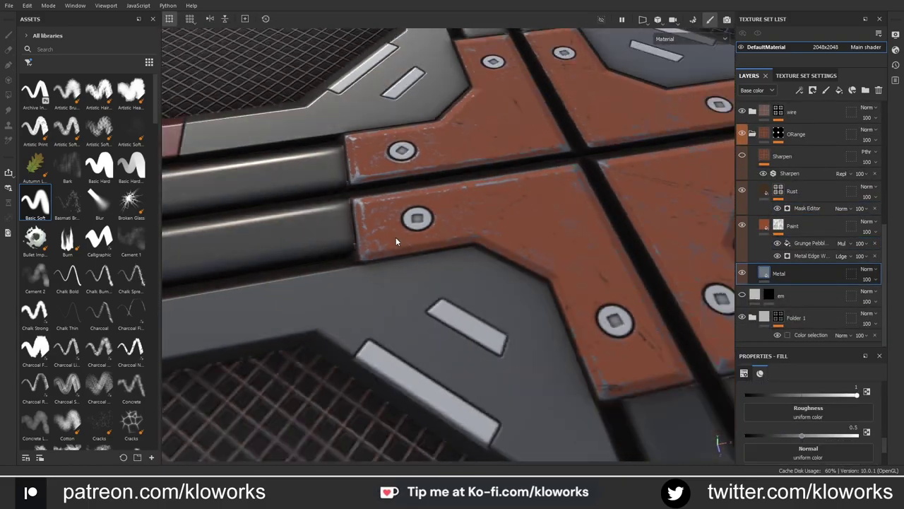
pyautogui.scroll(-3, 396, 242)
pyautogui.keyDown('alt'); pyautogui.moveTo(396, 242); pyautogui.dragTo(496, 309); pyautogui.keyUp('alt')
pyautogui.scroll(3, 538, 342)
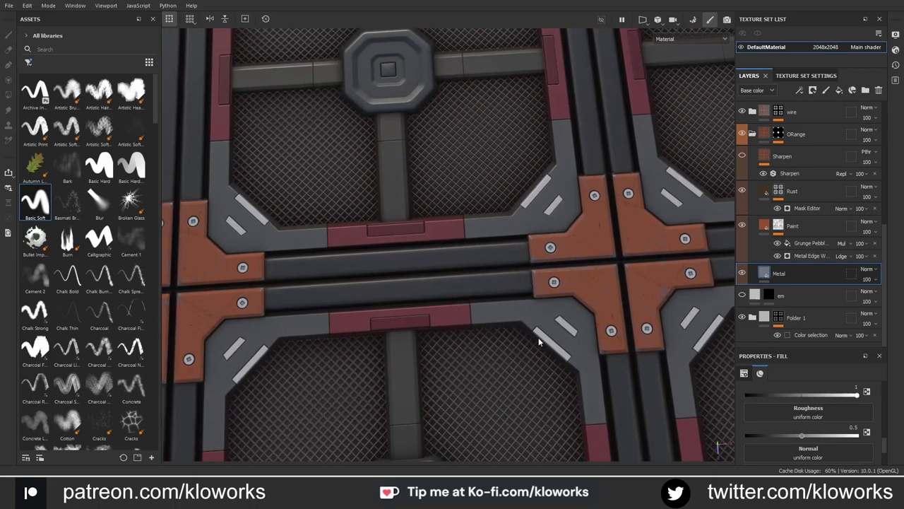
pyautogui.scroll(-3, 539, 337)
pyautogui.scroll(3, 540, 336)
pyautogui.scroll(-3, 540, 336)
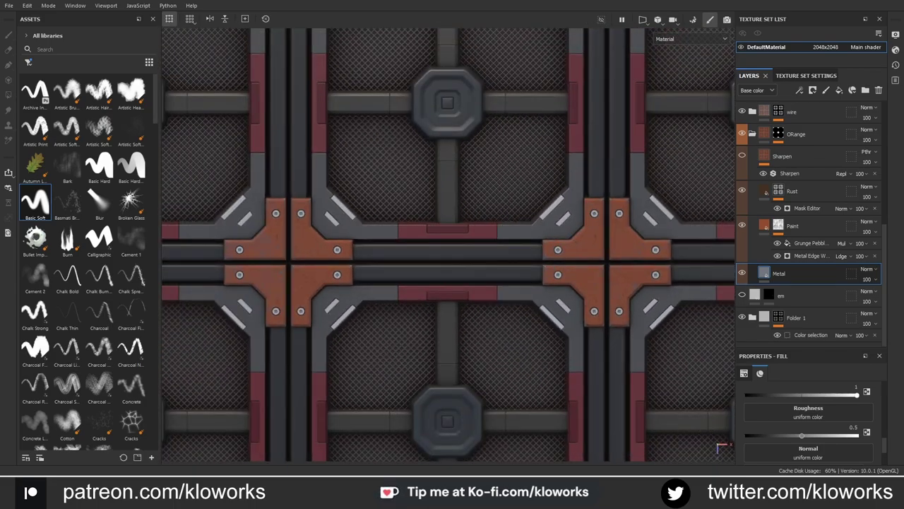
pyautogui.moveTo(540, 336)
pyautogui.keyDown('alt'); pyautogui.mouseDown()
pyautogui.moveTo(547, 278)
pyautogui.moveTo(544, 318)
pyautogui.mouseUp(); pyautogui.keyUp('alt')
pyautogui.scroll(2, 544, 318)
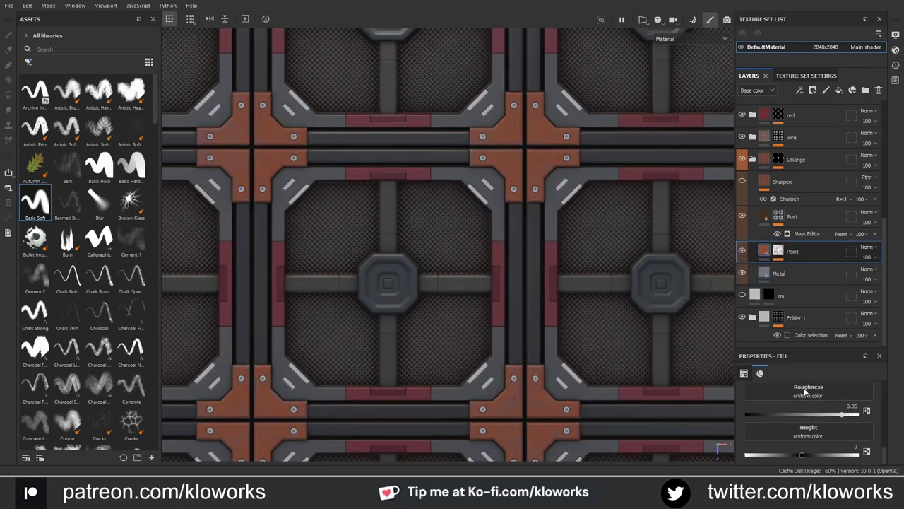
# - Collapse the red and ORange folders and inspect Folder 1's mask and the BG layer
pyautogui.scroll(-2, 812, 424)
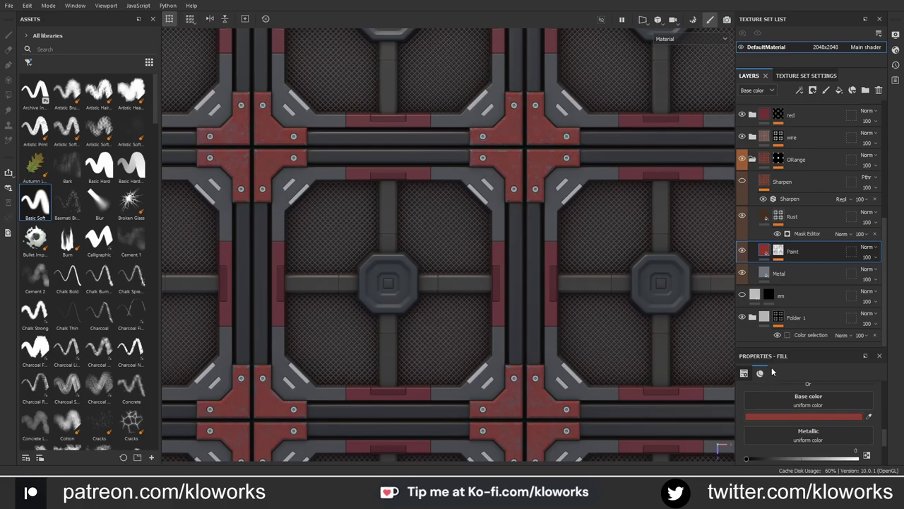
pyautogui.scroll(-3, 510, 288)
pyautogui.scroll(3, 557, 274)
pyautogui.scroll(-1, 558, 274)
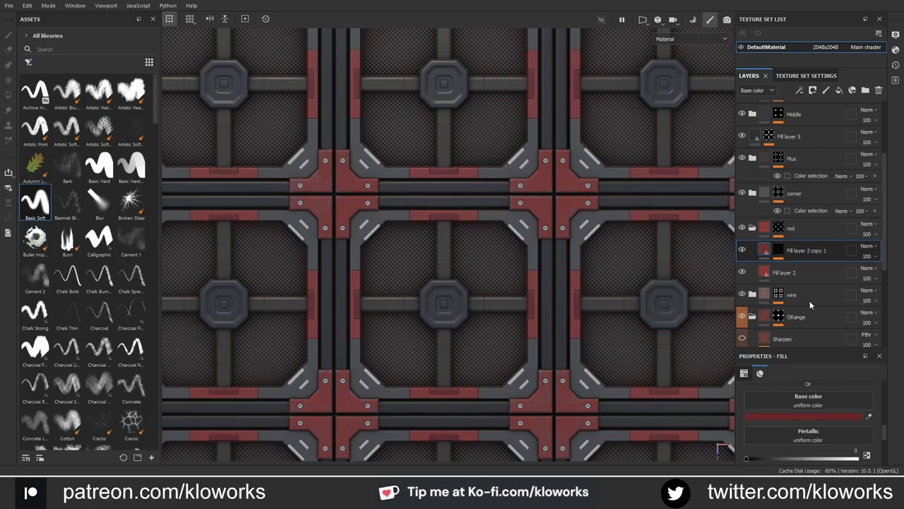
pyautogui.press('f')
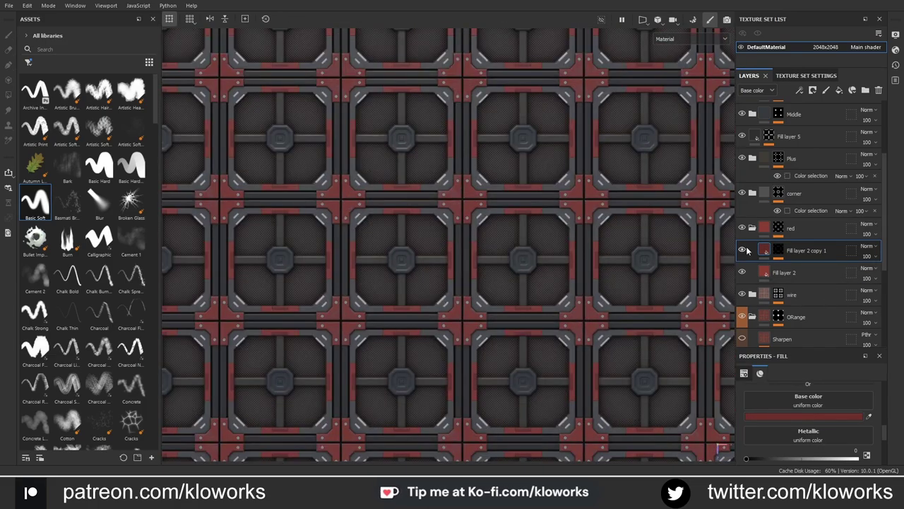
pyautogui.click(753, 227)
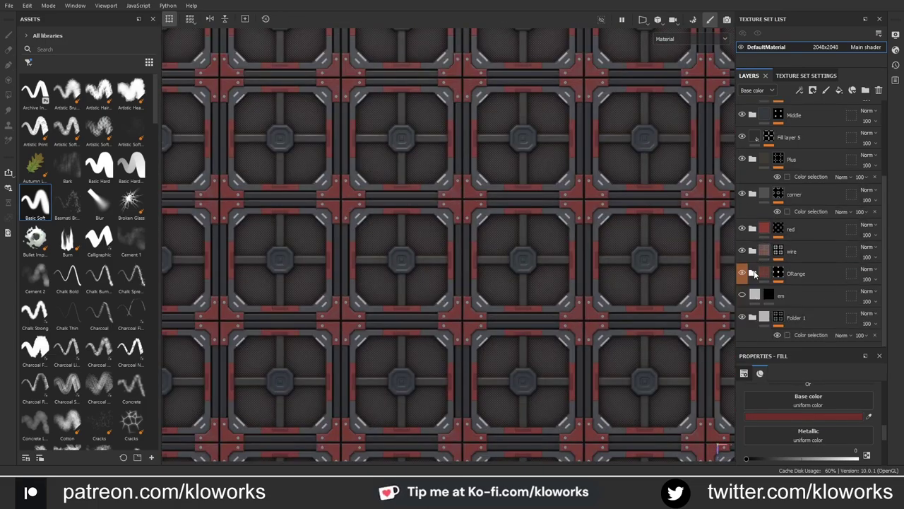
pyautogui.click(781, 251)
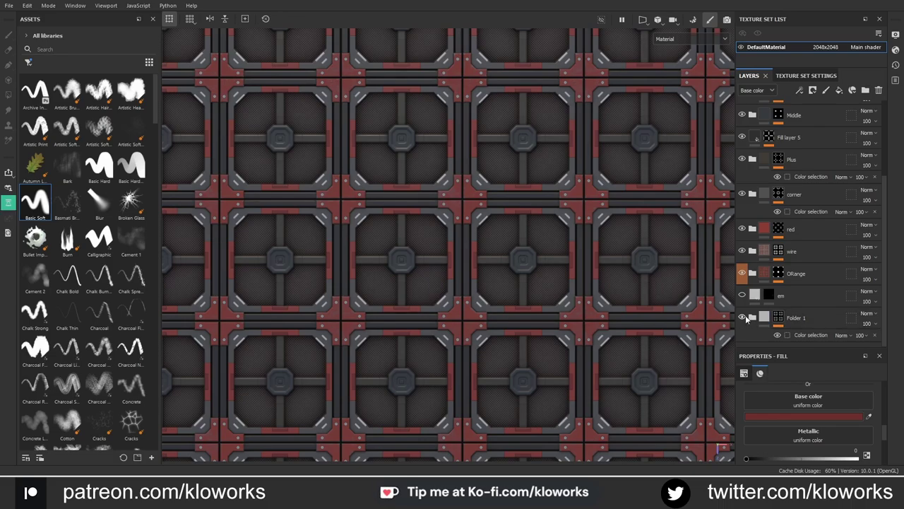
pyautogui.click(748, 317)
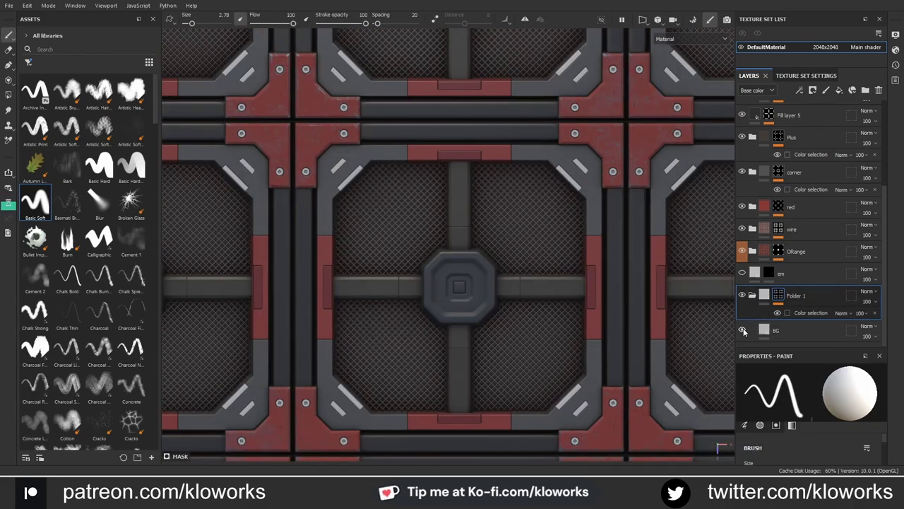
pyautogui.keyDown('alt'); pyautogui.click(778, 297); pyautogui.keyUp('alt')
pyautogui.click(800, 327)
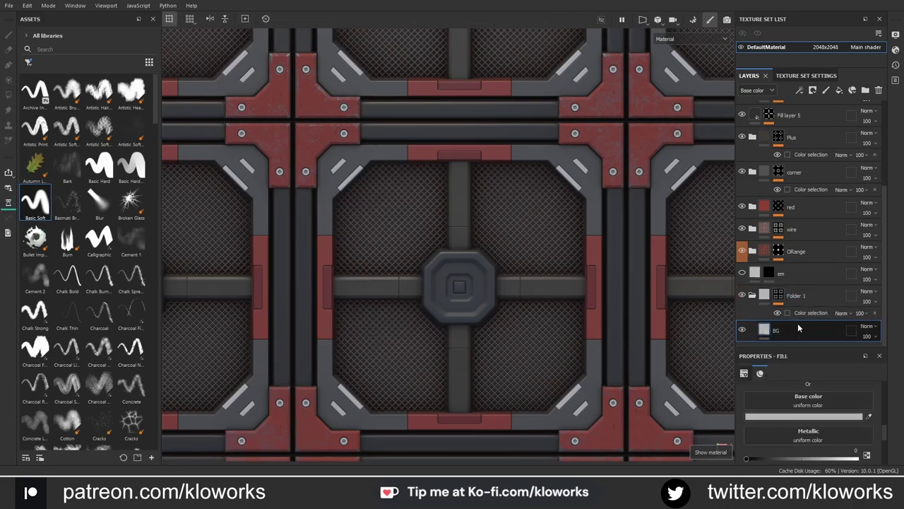
# - Check the ORange folder's Rust and Paint layers, then delete the extra top fill layer
pyautogui.scroll(-3, 808, 410)
pyautogui.scroll(5, 663, 337)
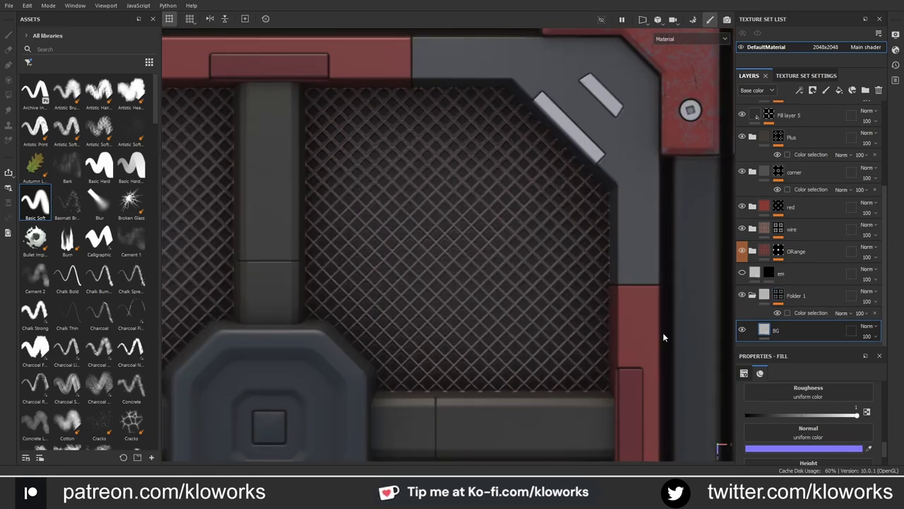
pyautogui.scroll(1, 749, 311)
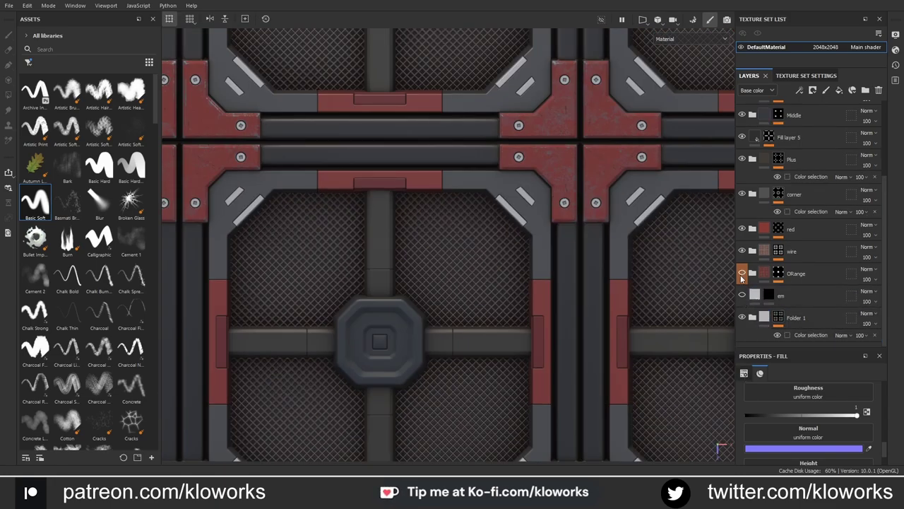
pyautogui.click(752, 273)
pyautogui.scroll(-1, 753, 296)
pyautogui.click(792, 267)
pyautogui.scroll(-2, 645, 288)
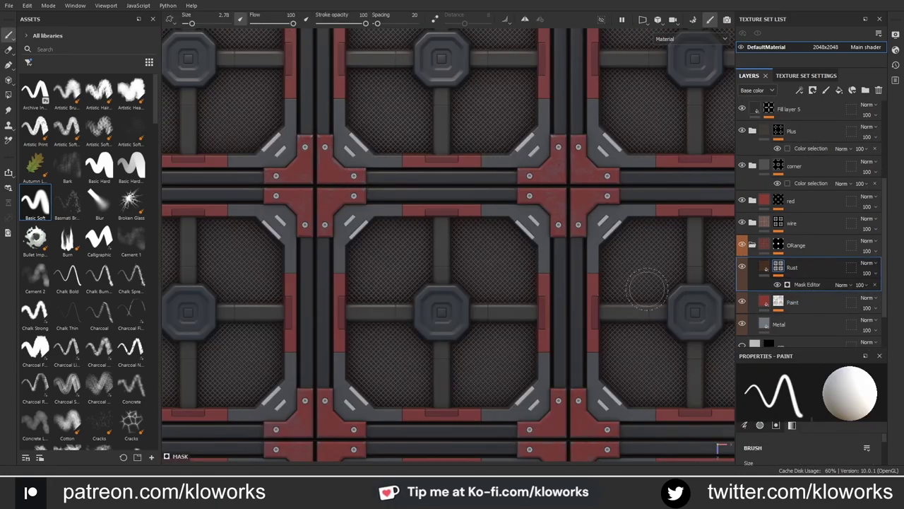
pyautogui.click(777, 301)
pyautogui.scroll(2, 608, 261)
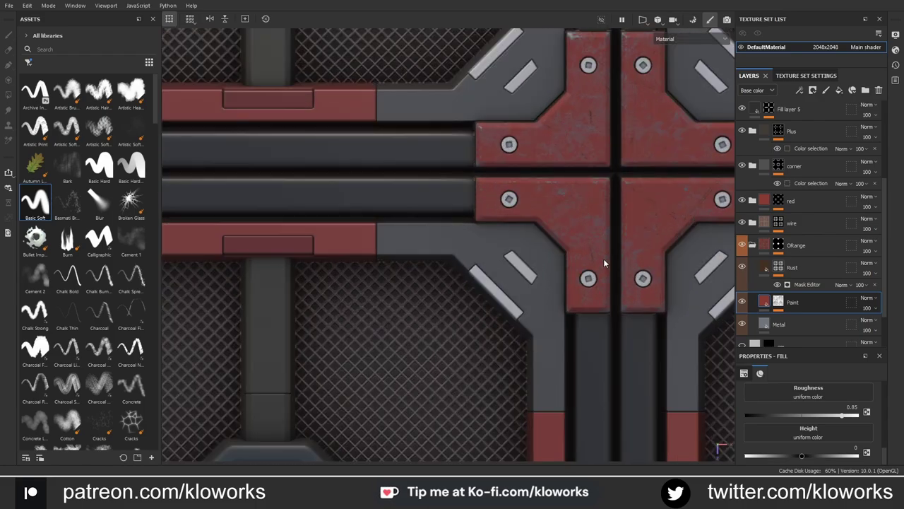
pyautogui.scroll(6, 813, 233)
pyautogui.click(789, 111)
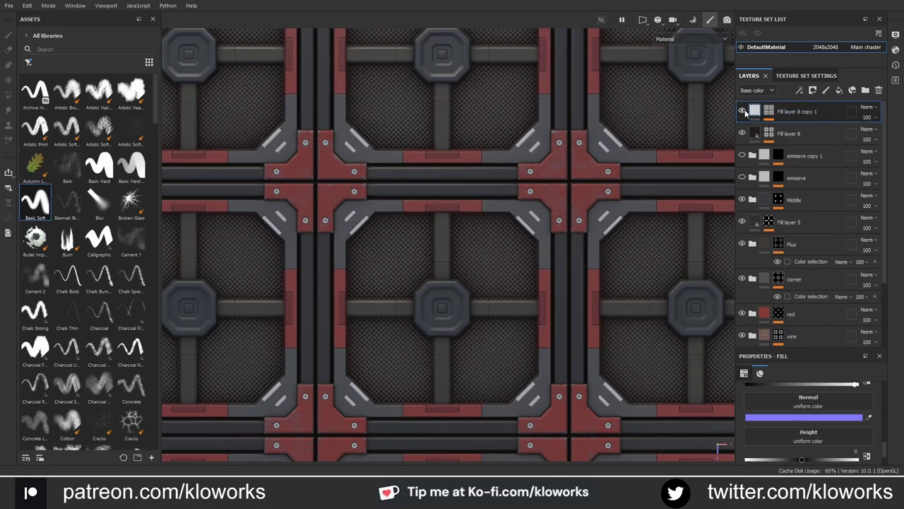
pyautogui.press('Delete')
# - Enable the 'emissive copy 1' layer so strips glow and rename it Emissive
pyautogui.click(772, 132)
pyautogui.keyDown('alt'); pyautogui.click(770, 111); pyautogui.keyUp('alt')
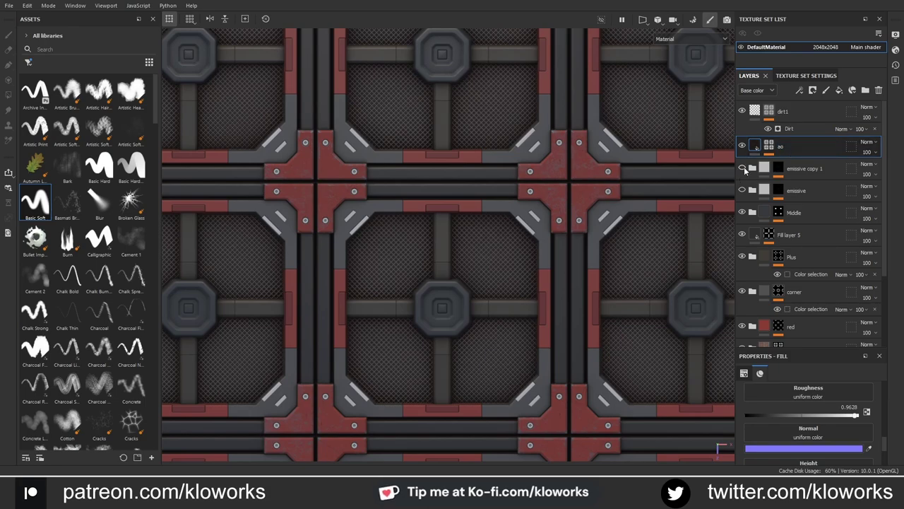
pyautogui.click(742, 169)
pyautogui.doubleClick(796, 169)
pyautogui.write('Emissive')
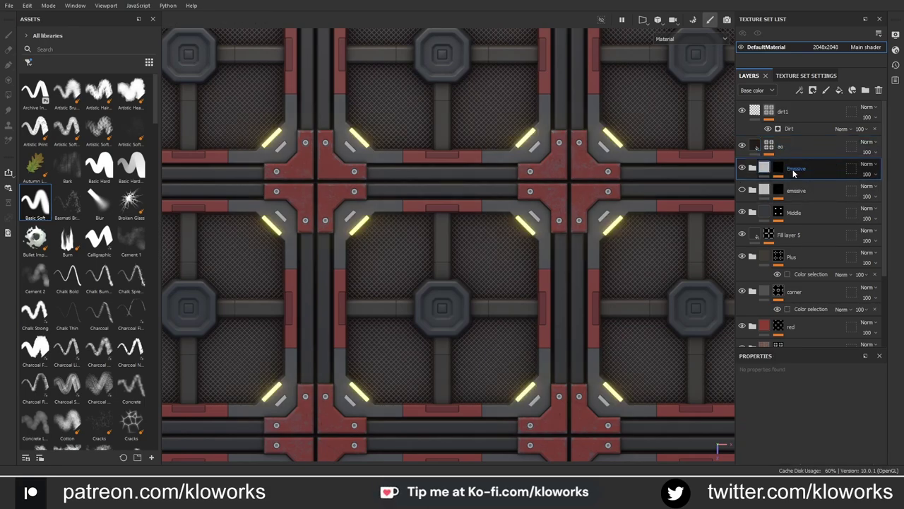
pyautogui.press('Return')
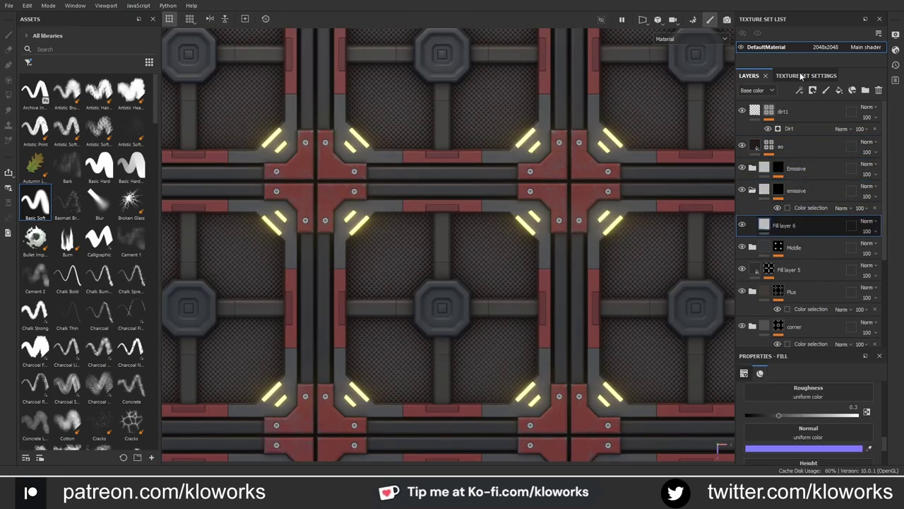
# - Reorder Metal Edge Wear and Grunge Pebbles Dirt within the Paint layer's mask effects
pyautogui.scroll(-5, 805, 269)
pyautogui.keyDown('alt'); pyautogui.click(802, 300); pyautogui.keyUp('alt')
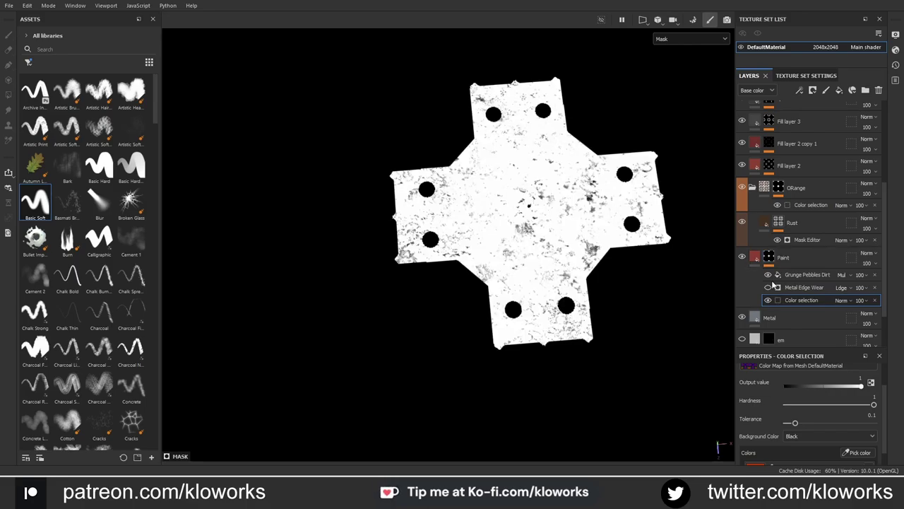
pyautogui.keyDown('alt'); pyautogui.click(770, 287); pyautogui.keyUp('alt')
pyautogui.moveTo(770, 287)
pyautogui.mouseDown()
pyautogui.moveTo(784, 273)
pyautogui.moveTo(793, 277)
pyautogui.mouseUp()
pyautogui.keyDown('alt'); pyautogui.click(794, 277); pyautogui.keyUp('alt')
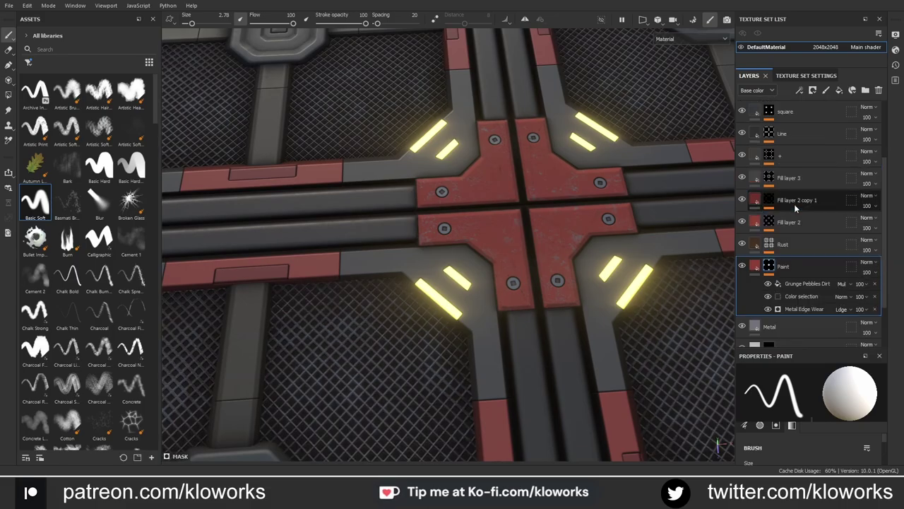
# - Move the Rust layer to the top of the layer stack
pyautogui.scroll(1, 795, 206)
pyautogui.click(811, 276)
pyautogui.moveTo(793, 105); pyautogui.dragTo(804, 145)
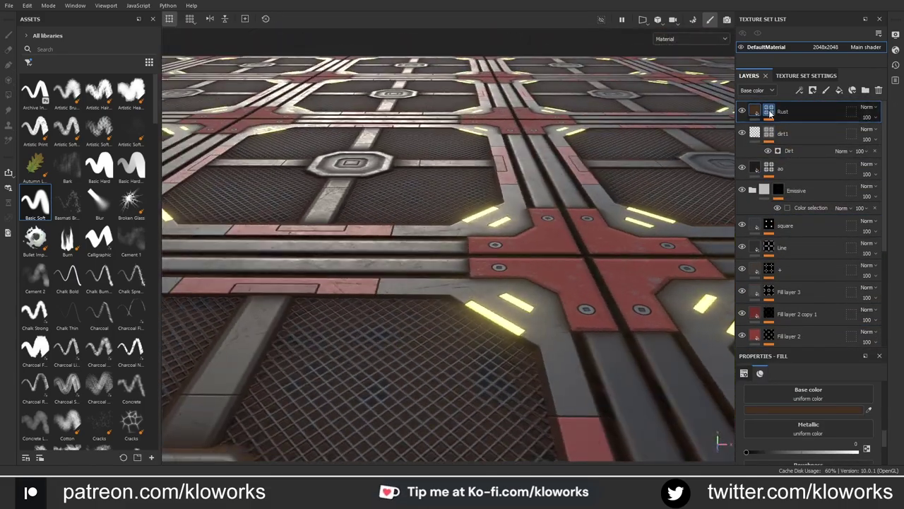
# - Set the Rust Mask Editor's ambient occlusion to 0.39, then review a wider view of tiles
pyautogui.keyDown('alt'); pyautogui.click(769, 113); pyautogui.keyUp('alt')
pyautogui.click(795, 130)
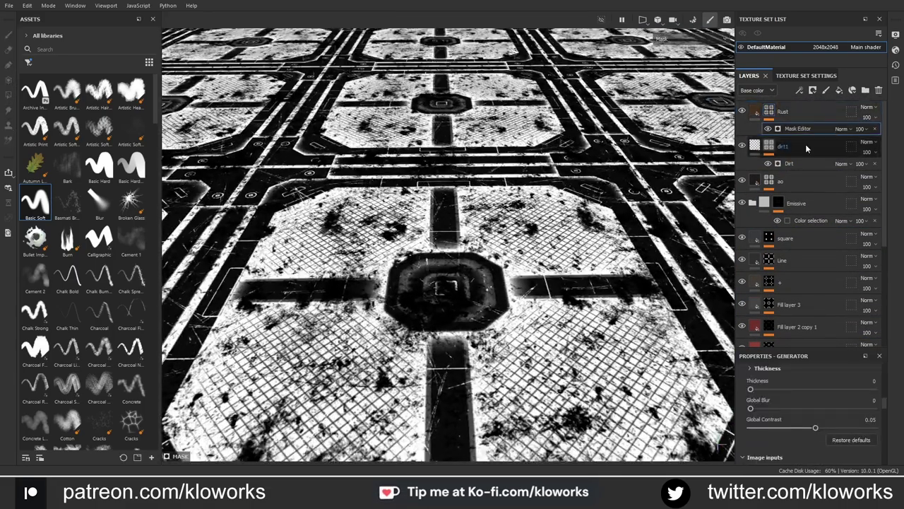
pyautogui.scroll(-1, 810, 339)
pyautogui.moveTo(874, 377)
pyautogui.mouseDown()
pyautogui.moveTo(789, 377)
pyautogui.moveTo(799, 376)
pyautogui.mouseUp()
pyautogui.press('m')
pyautogui.moveTo(636, 318)
pyautogui.keyDown('alt'); pyautogui.mouseDown()
pyautogui.moveTo(535, 280)
pyautogui.moveTo(495, 304)
pyautogui.mouseUp(); pyautogui.keyUp('alt')
pyautogui.scroll(5, 454, 323)
pyautogui.click(756, 111)
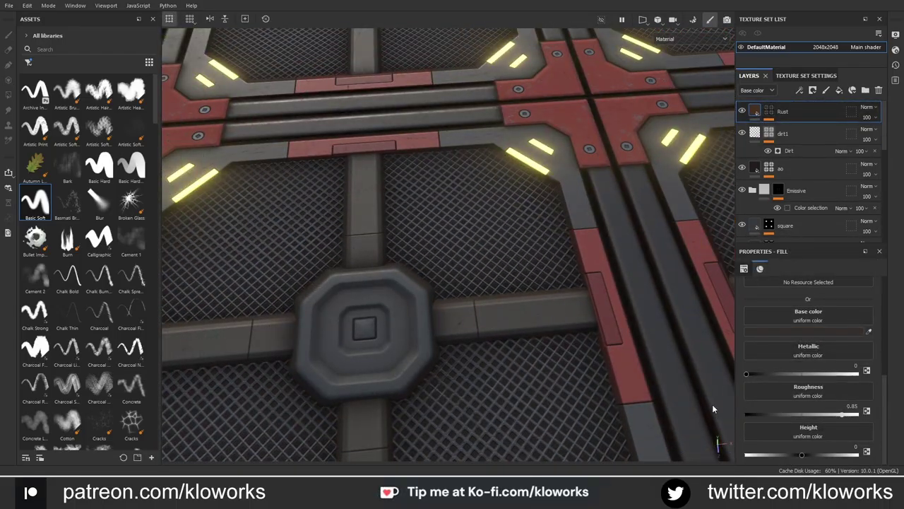
pyautogui.keyDown('alt'); pyautogui.moveTo(717, 408); pyautogui.dragTo(525, 307); pyautogui.keyUp('alt')
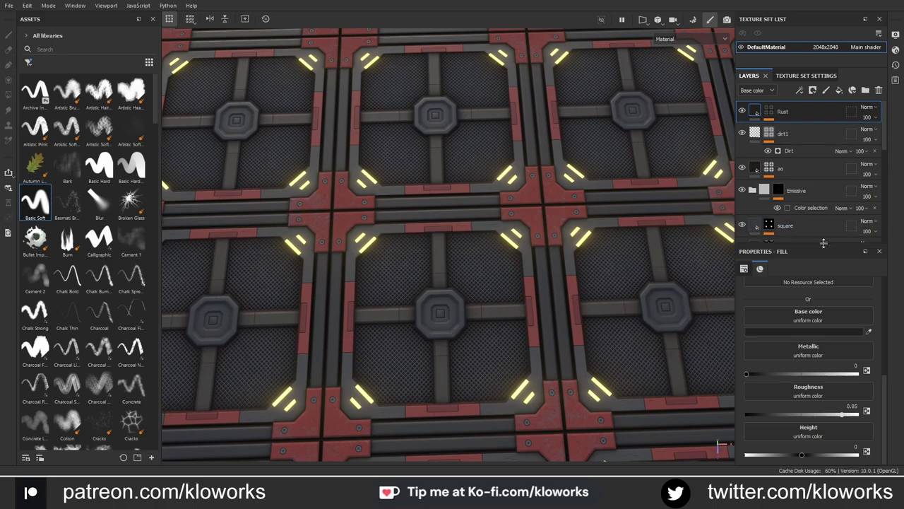
pyautogui.moveTo(824, 243); pyautogui.dragTo(824, 347)
pyautogui.scroll(3, 539, 232)
pyautogui.scroll(-2, 809, 180)
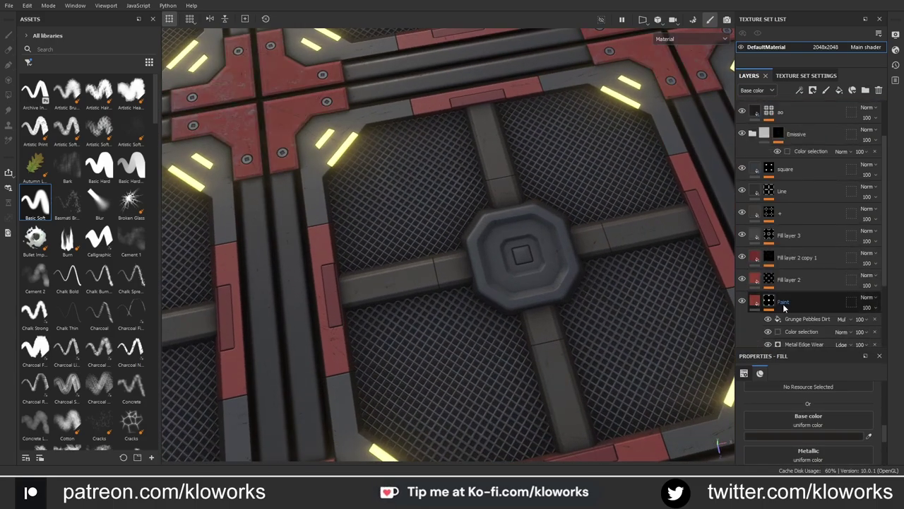
# - Rename Fill layer 2 copy 1 to Paint3
pyautogui.click(801, 264)
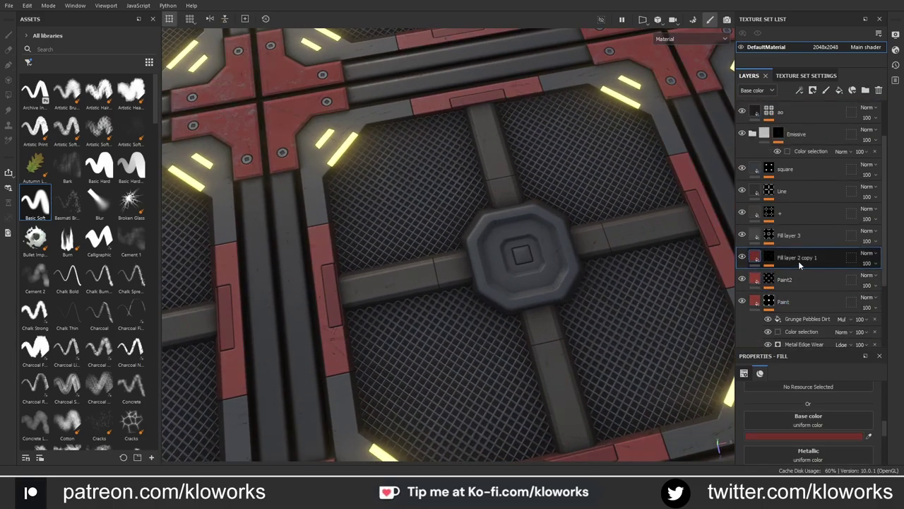
pyautogui.write('Paint3')
pyautogui.press('Return')
pyautogui.keyDown('alt'); pyautogui.moveTo(665, 255); pyautogui.dragTo(601, 244); pyautogui.keyUp('alt')
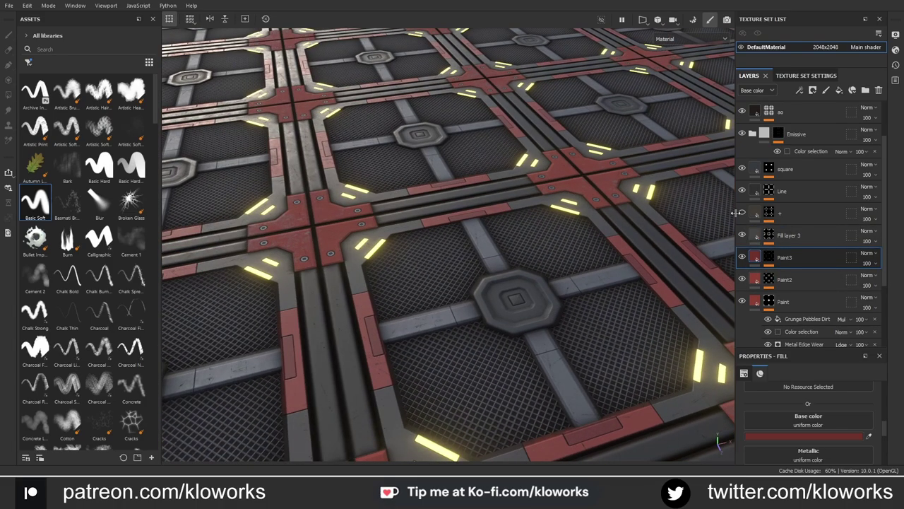
pyautogui.keyDown('alt'); pyautogui.moveTo(537, 233); pyautogui.dragTo(520, 265); pyautogui.keyUp('alt')
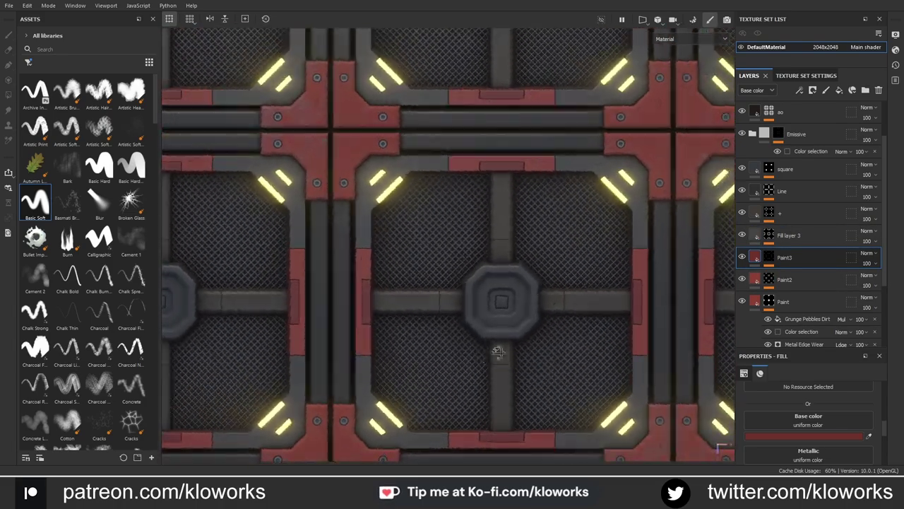
# - Lower the Paint mask's Grunge Pebbles Dirt contrast to 0.45
pyautogui.scroll(5, 520, 262)
pyautogui.click(805, 290)
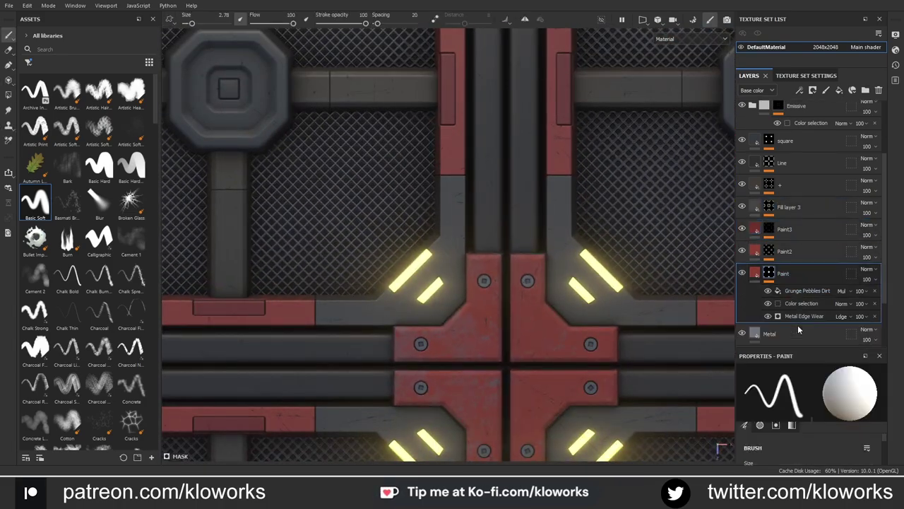
pyautogui.scroll(-3, 791, 418)
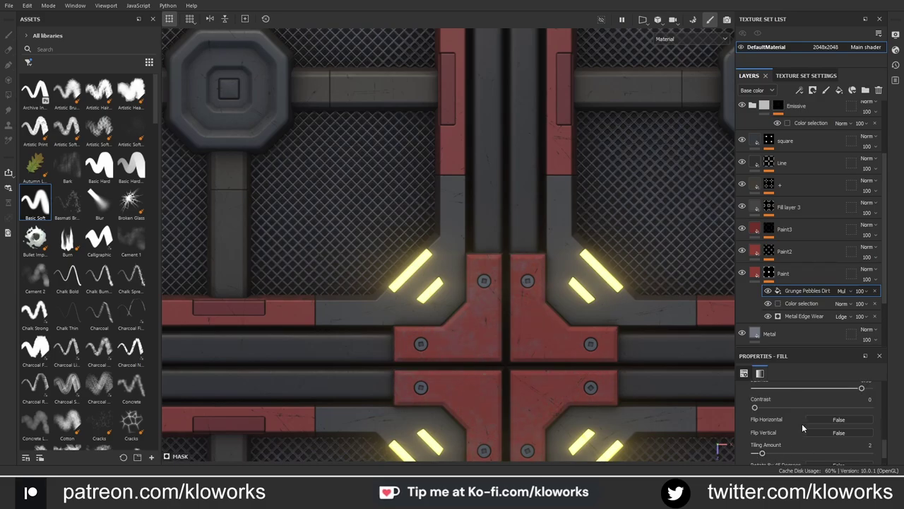
pyautogui.scroll(2, 826, 432)
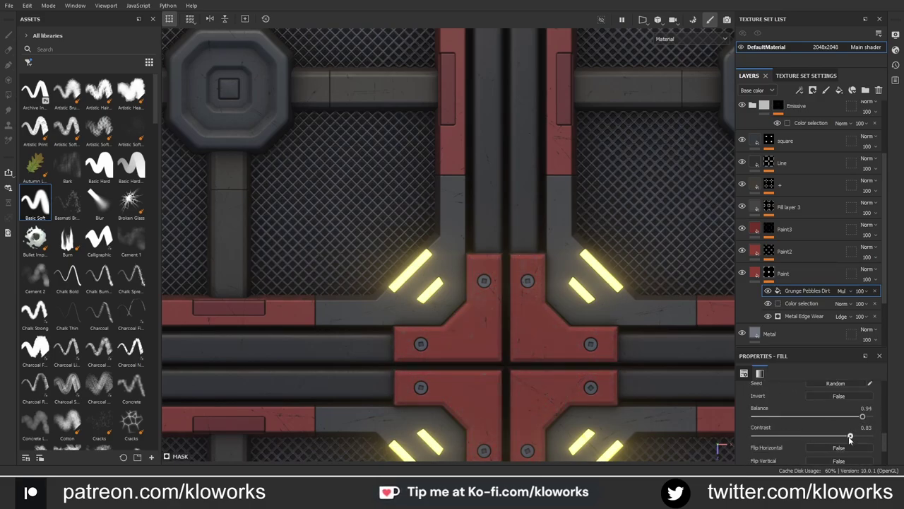
pyautogui.moveTo(848, 436); pyautogui.dragTo(806, 436)
pyautogui.keyDown('alt'); pyautogui.moveTo(564, 329); pyautogui.dragTo(737, 279); pyautogui.keyUp('alt')
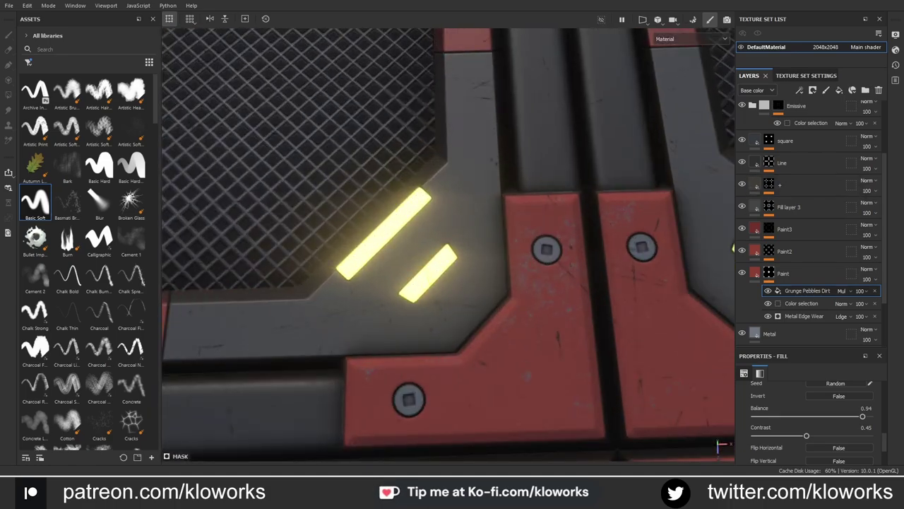
pyautogui.keyDown('alt'); pyautogui.moveTo(733, 248); pyautogui.dragTo(515, 330, button='middle'); pyautogui.keyUp('alt')
pyautogui.scroll(-2, 780, 268)
# - Select the Metal fill layer and bring up its Metallic and Roughness settings
pyautogui.click(780, 267)
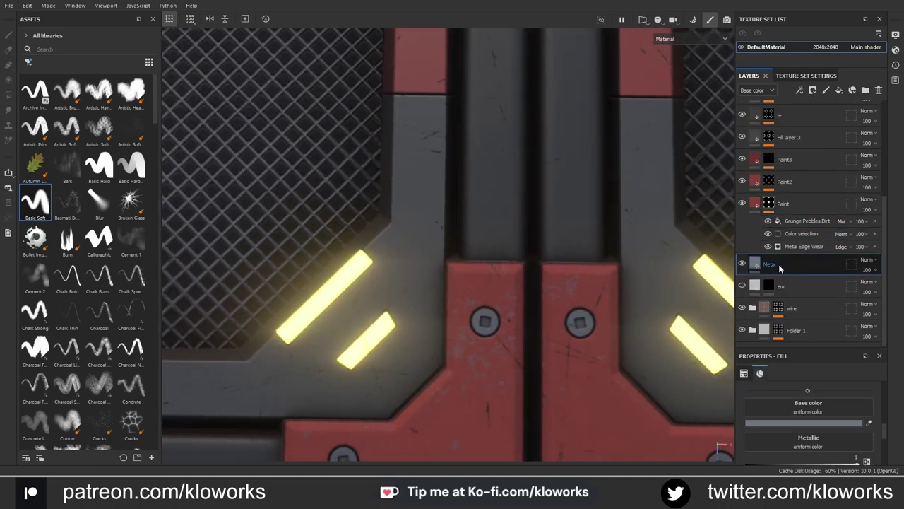
pyautogui.scroll(-2, 789, 455)
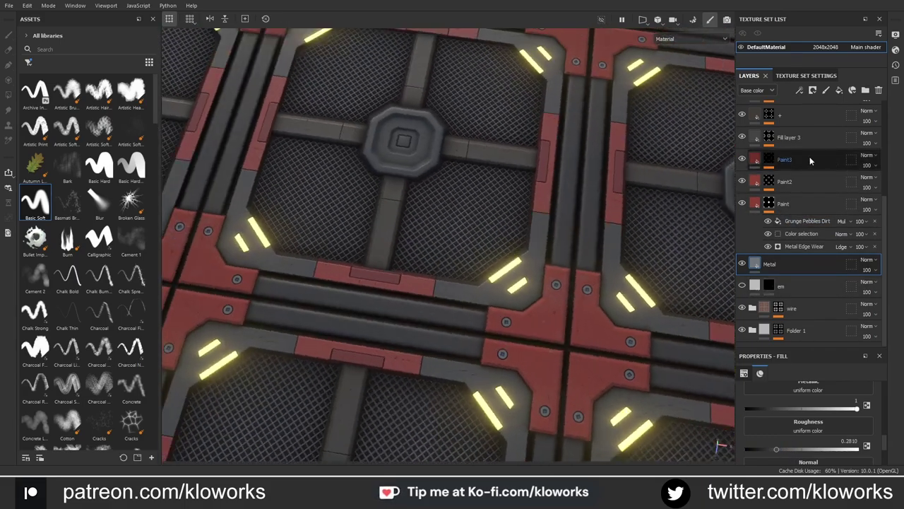
pyautogui.scroll(-3, 805, 212)
pyautogui.click(760, 275)
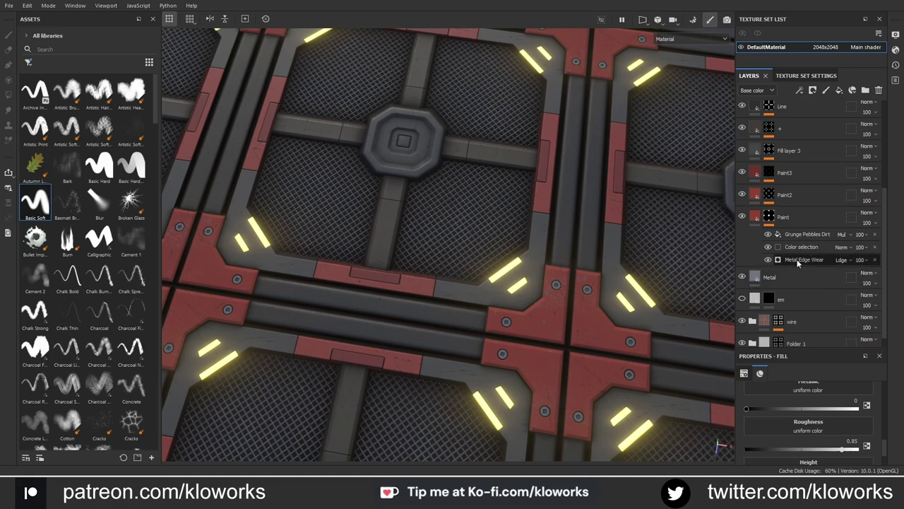
# - Give the Metal layer a black mask with Metal Edge Wear and place it below ao
pyautogui.moveTo(785, 277); pyautogui.dragTo(810, 110)
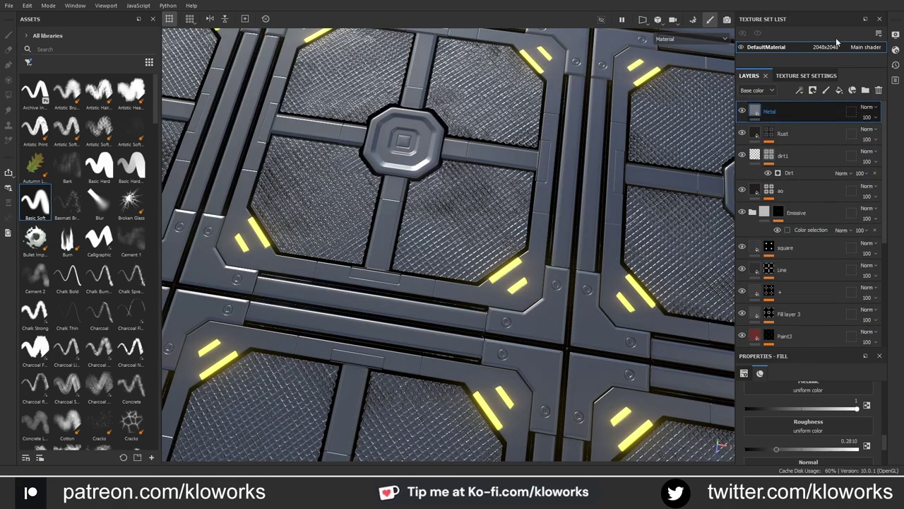
pyautogui.click(812, 89)
pyautogui.click(818, 124)
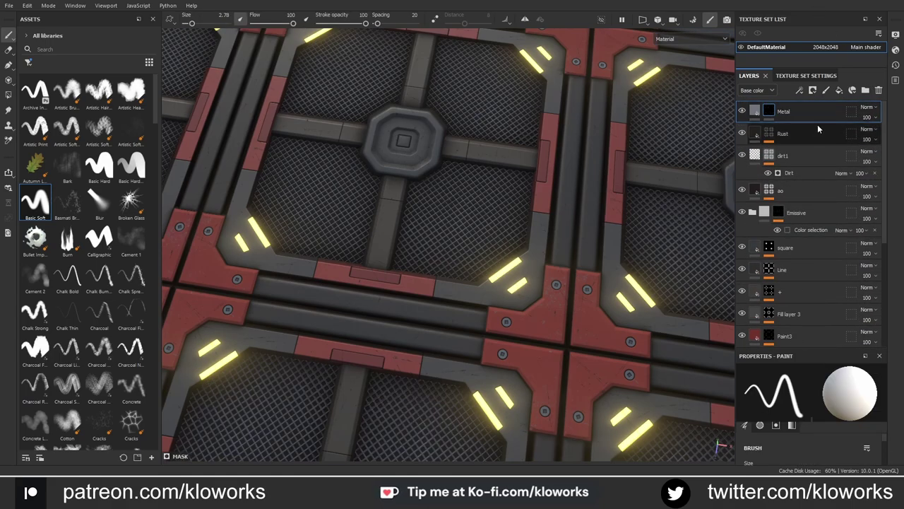
pyautogui.scroll(-3, 528, 212)
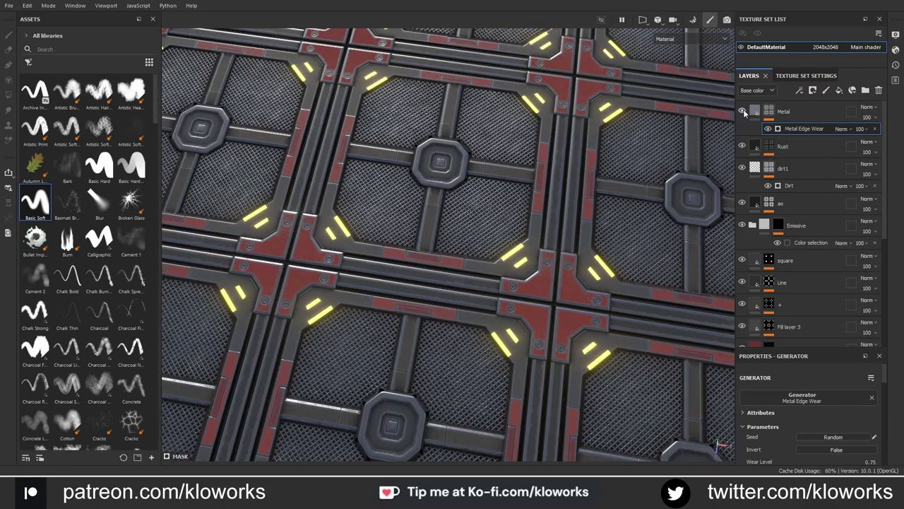
pyautogui.moveTo(784, 111)
pyautogui.mouseDown()
pyautogui.moveTo(820, 154)
pyautogui.moveTo(799, 190)
pyautogui.mouseUp()
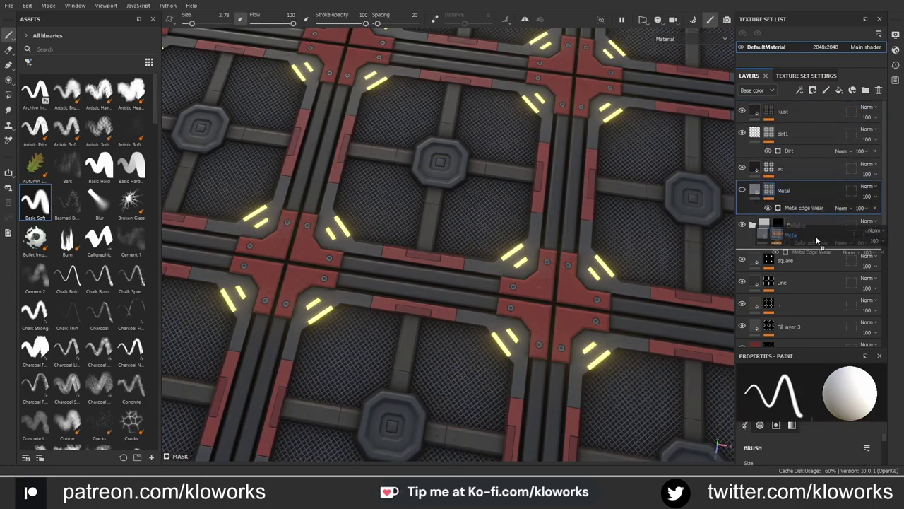
pyautogui.moveTo(815, 236); pyautogui.dragTo(804, 208)
pyautogui.scroll(4, 448, 245)
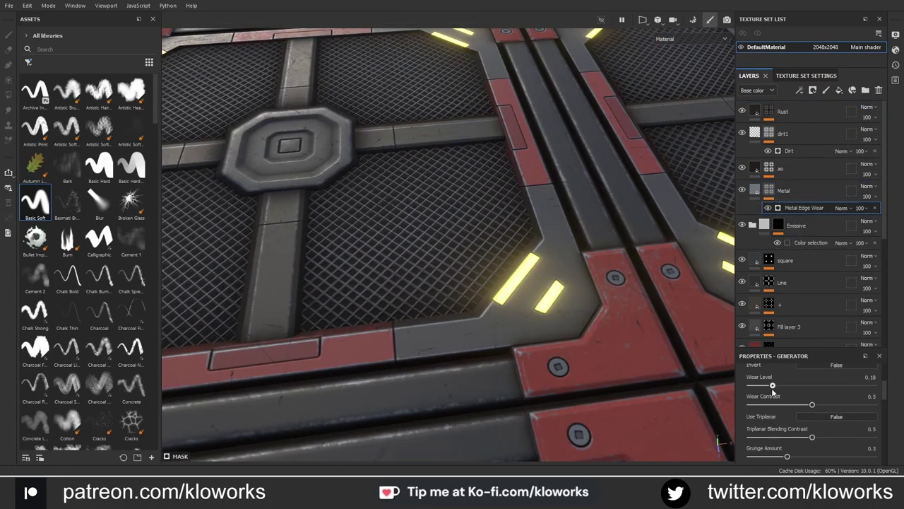
# - Tune the edge wear with grunge scale 3 and grunge amount 0.36
pyautogui.moveTo(812, 404); pyautogui.dragTo(763, 404)
pyautogui.keyDown('alt'); pyautogui.moveTo(487, 335); pyautogui.dragTo(438, 269); pyautogui.keyUp('alt')
pyautogui.scroll(-1, 790, 438)
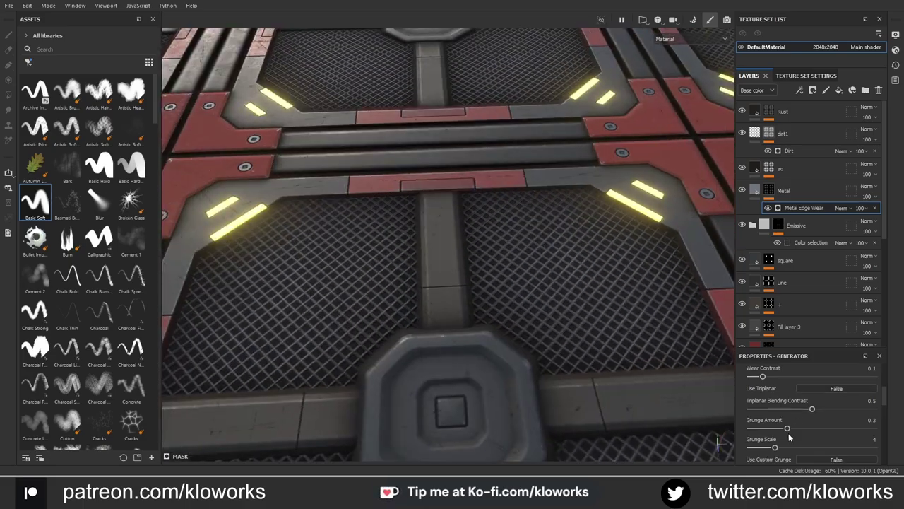
pyautogui.moveTo(783, 448); pyautogui.dragTo(767, 448)
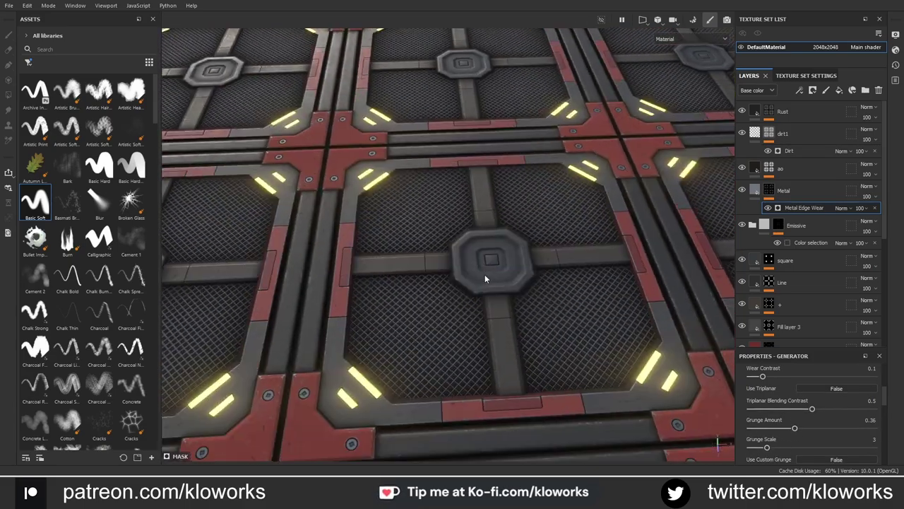
pyautogui.keyDown('alt'); pyautogui.moveTo(621, 276); pyautogui.dragTo(502, 345); pyautogui.keyUp('alt')
pyautogui.scroll(3, 502, 344)
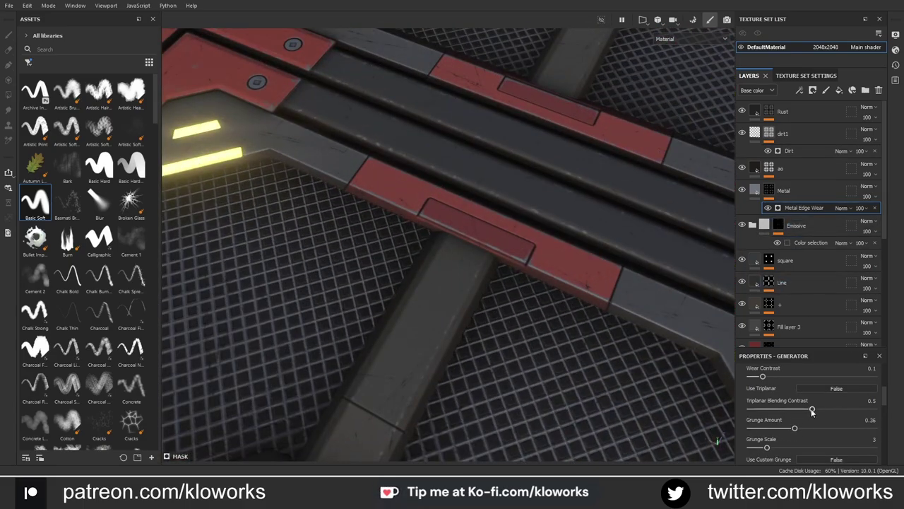
pyautogui.moveTo(866, 428); pyautogui.dragTo(842, 429)
pyautogui.scroll(-1, 841, 429)
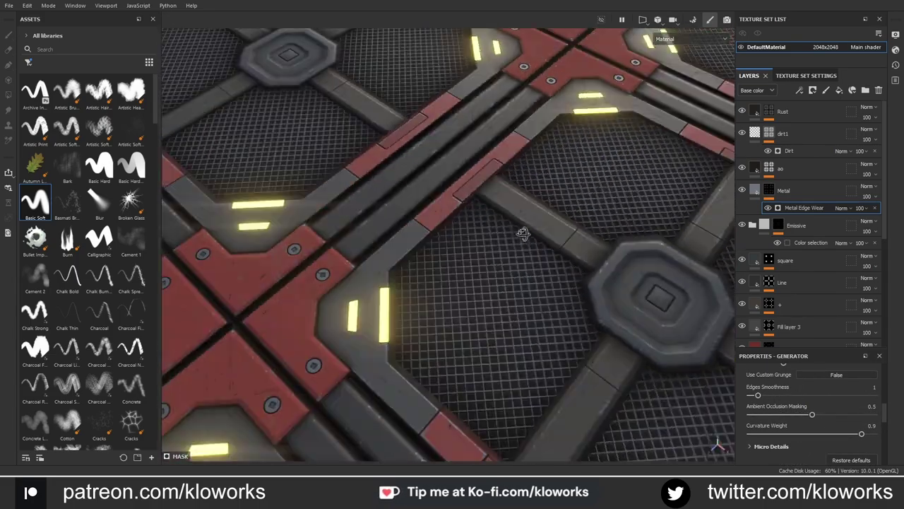
# - Add a Dripping Rust generator to the Metal layer's mask
pyautogui.click(768, 208)
pyautogui.rightClick(769, 208)
pyautogui.click(845, 358)
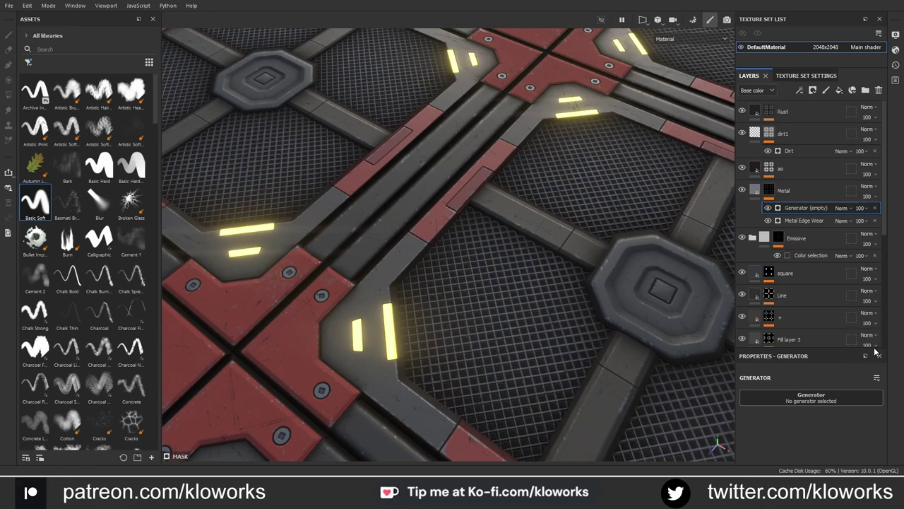
pyautogui.click(811, 397)
pyautogui.click(571, 236)
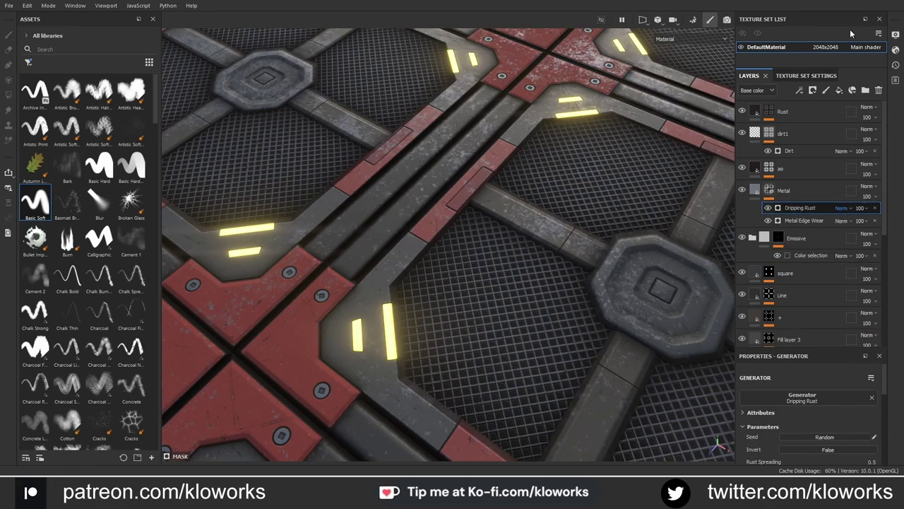
# - Cut Dripping Rust spreading to near zero, strengthen drips, set opacity 31, and view roughness
pyautogui.scroll(-3, 841, 207)
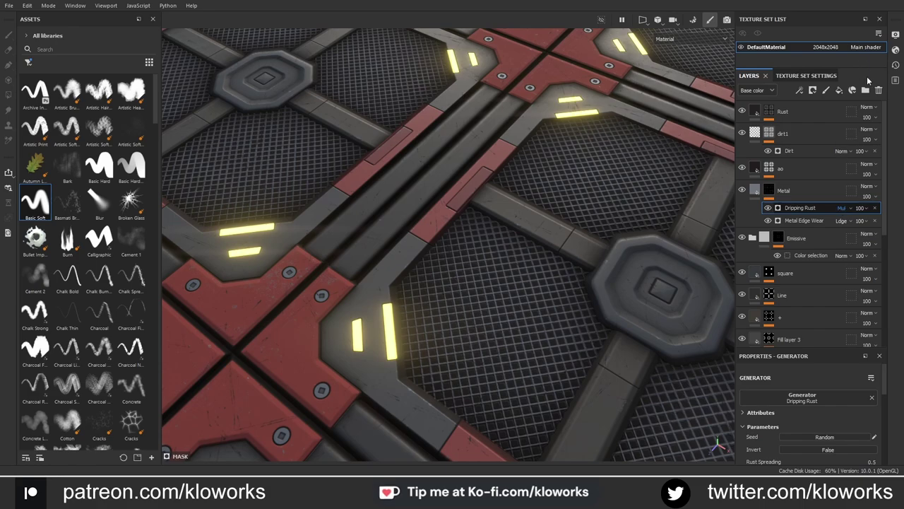
pyautogui.scroll(-5, 842, 208)
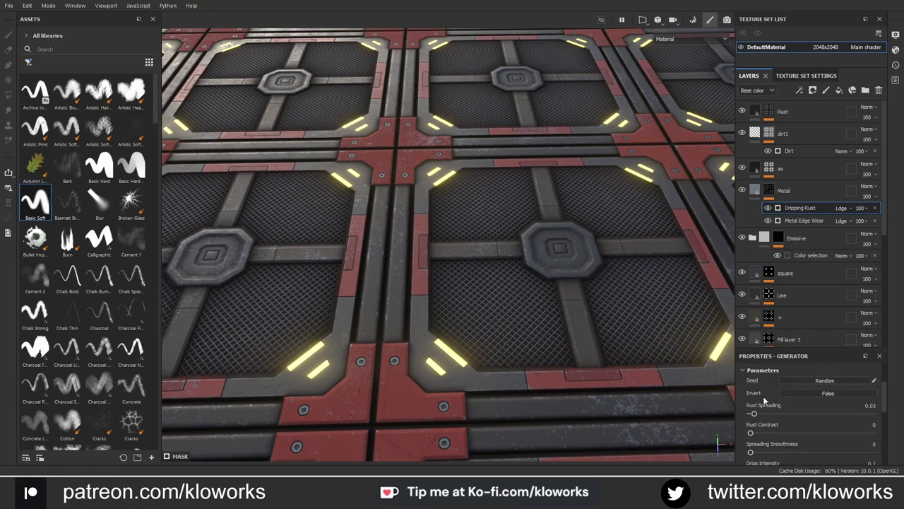
pyautogui.moveTo(754, 413); pyautogui.dragTo(751, 413)
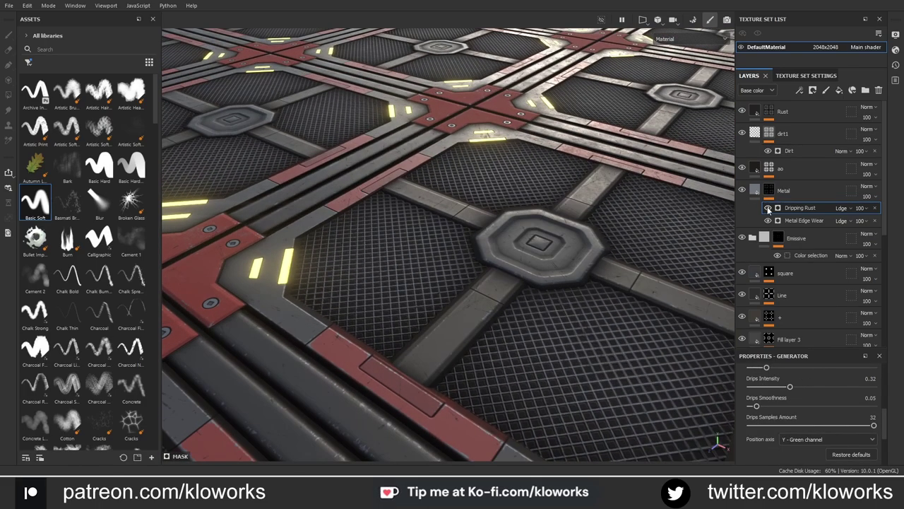
pyautogui.moveTo(766, 368); pyautogui.dragTo(841, 368)
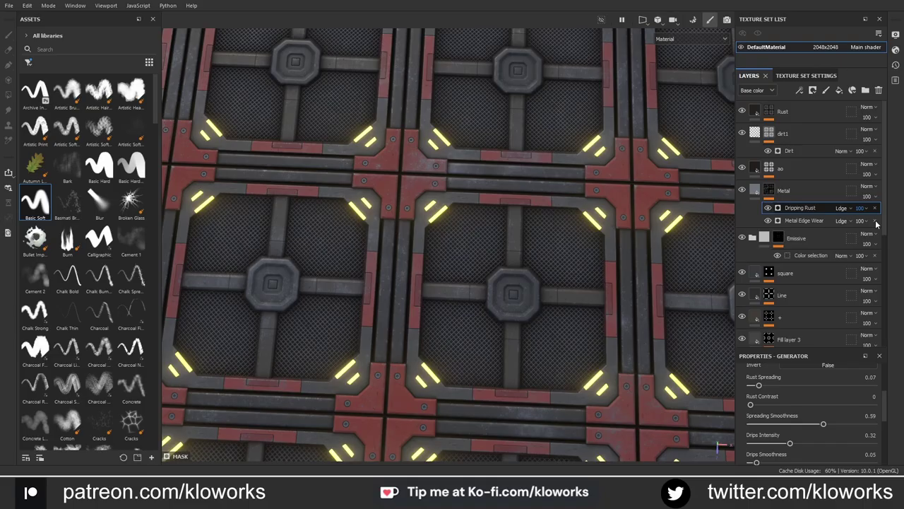
pyautogui.moveTo(877, 223)
pyautogui.mouseDown()
pyautogui.moveTo(850, 236)
pyautogui.moveTo(871, 239)
pyautogui.mouseUp()
pyautogui.moveTo(579, 229)
pyautogui.keyDown('alt'); pyautogui.mouseDown()
pyautogui.moveTo(533, 273)
pyautogui.moveTo(457, 178)
pyautogui.moveTo(436, 236)
pyautogui.moveTo(495, 234)
pyautogui.mouseUp(); pyautogui.keyUp('alt')
pyautogui.press('c')
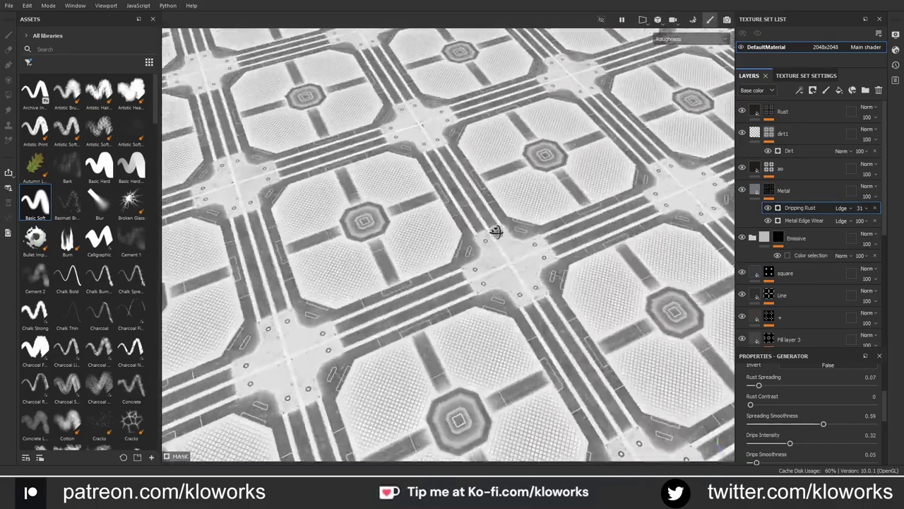
pyautogui.scroll(-3, 800, 258)
pyautogui.scroll(-2, 800, 258)
# - Lower the red Paint layer's roughness for a glossier finish
pyautogui.click(785, 264)
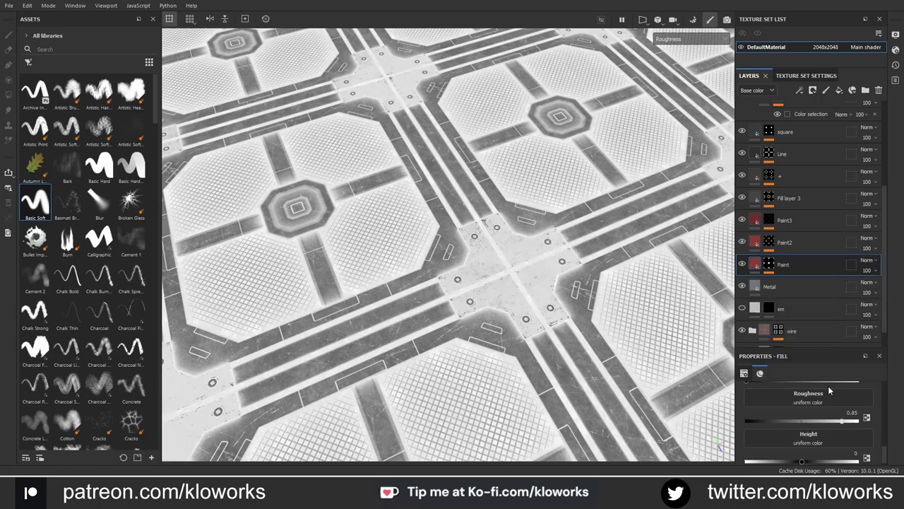
pyautogui.press('m')
pyautogui.moveTo(467, 284)
pyautogui.keyDown('alt'); pyautogui.mouseDown()
pyautogui.moveTo(552, 333)
pyautogui.moveTo(523, 268)
pyautogui.mouseUp(); pyautogui.keyUp('alt')
pyautogui.moveTo(806, 421); pyautogui.dragTo(793, 420)
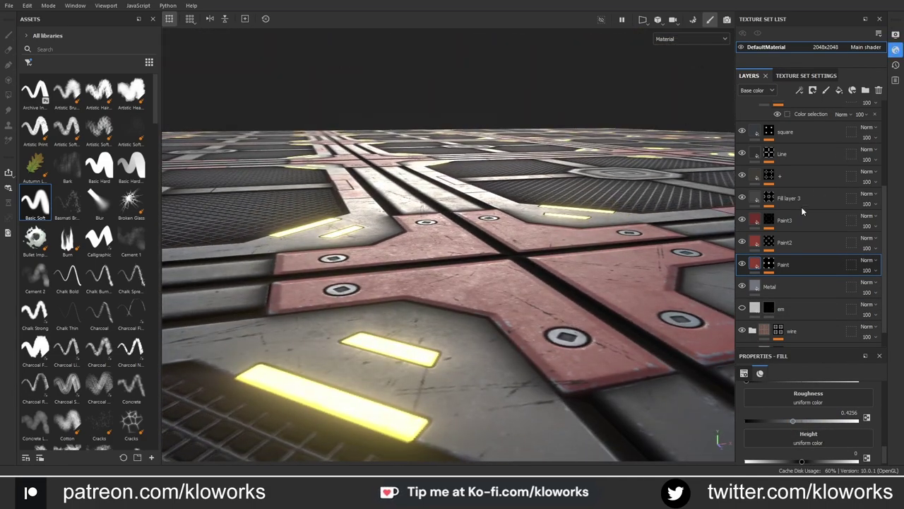
pyautogui.keyDown('alt'); pyautogui.moveTo(523, 268); pyautogui.dragTo(485, 253); pyautogui.keyUp('alt')
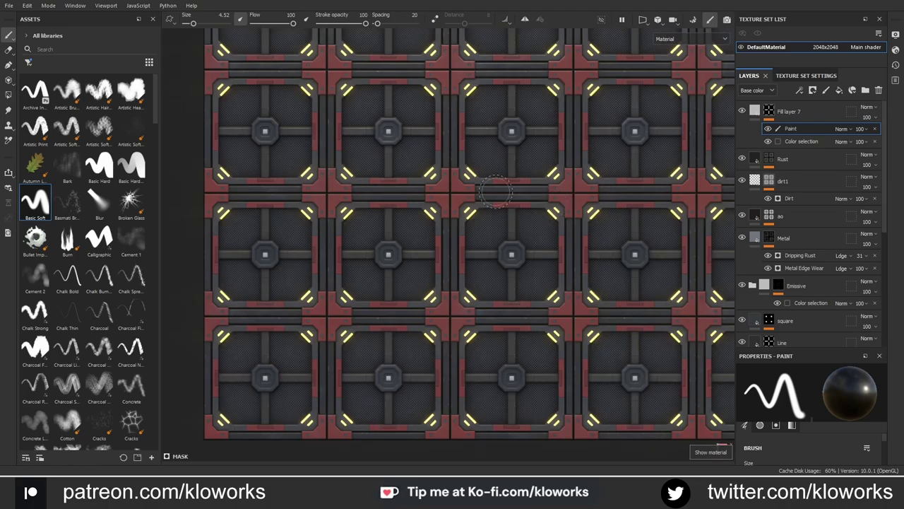
# - Move Fill layer 7 below the Emissive folder and adjust its settings
pyautogui.click(755, 111)
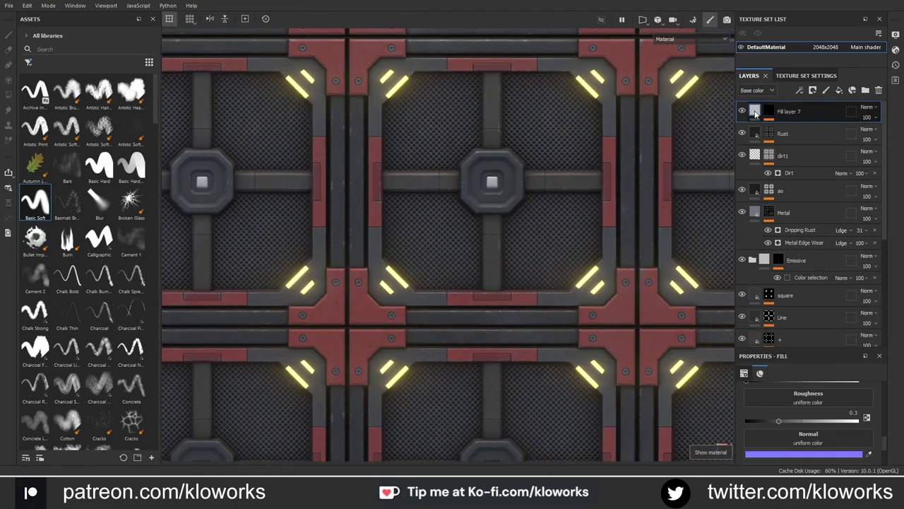
pyautogui.moveTo(755, 112); pyautogui.dragTo(833, 250)
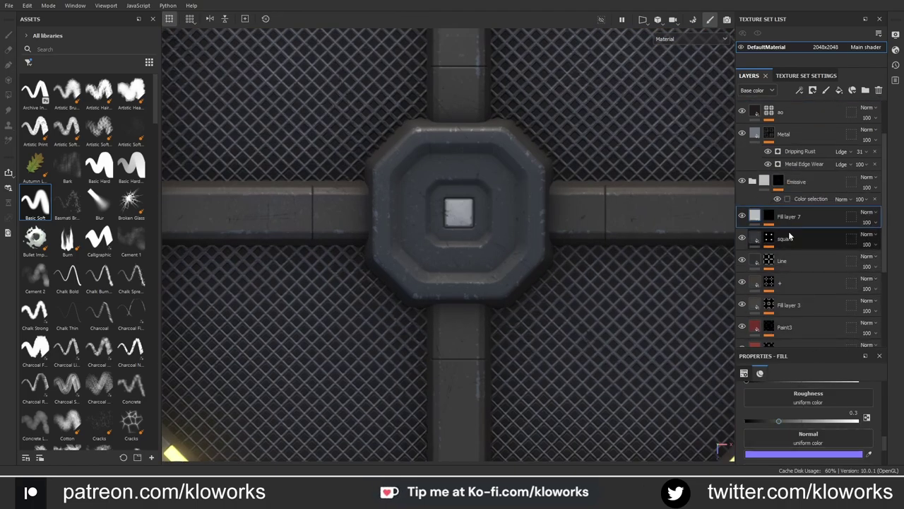
pyautogui.moveTo(828, 412); pyautogui.dragTo(858, 412)
pyautogui.scroll(1, 803, 412)
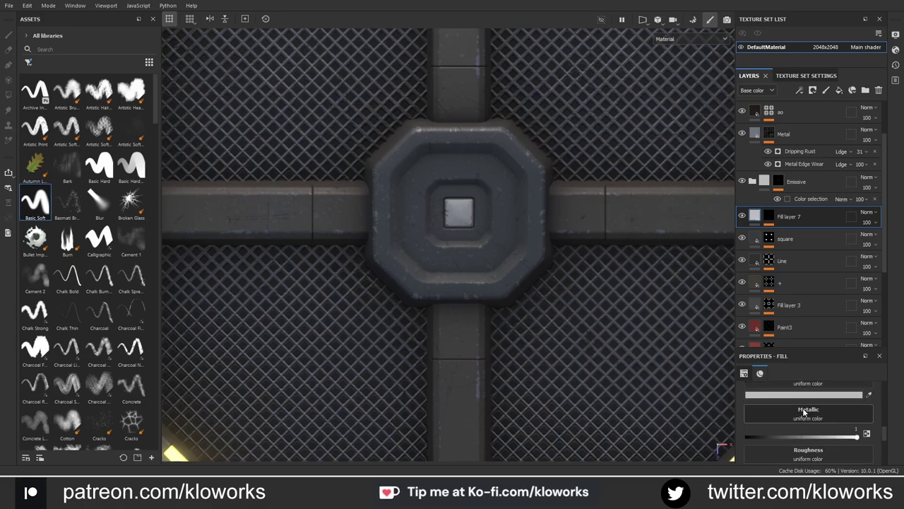
pyautogui.scroll(-5, 697, 407)
pyautogui.moveTo(697, 406)
pyautogui.keyDown('alt'); pyautogui.mouseDown()
pyautogui.moveTo(540, 278)
pyautogui.moveTo(547, 301)
pyautogui.moveTo(580, 294)
pyautogui.mouseUp(); pyautogui.keyUp('alt')
# - Orbit and zoom around the floor tile to inspect a tile junction from above
pyautogui.scroll(3, 600, 289)
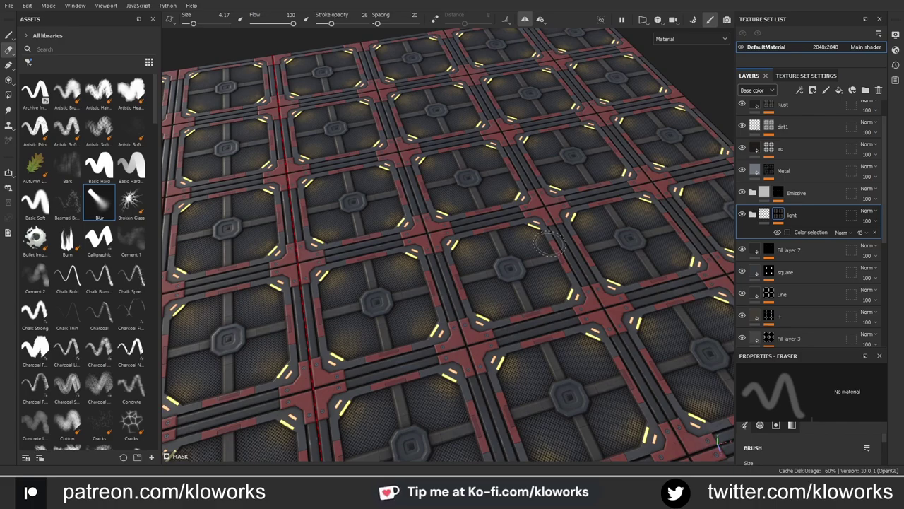
pyautogui.moveTo(524, 260)
pyautogui.keyDown('alt'); pyautogui.mouseDown()
pyautogui.moveTo(650, 227)
pyautogui.moveTo(607, 240)
pyautogui.mouseUp(); pyautogui.keyUp('alt')
pyautogui.scroll(-3, 579, 247)
pyautogui.scroll(1, 650, 227)
pyautogui.scroll(-3, 608, 241)
pyautogui.scroll(3, 608, 240)
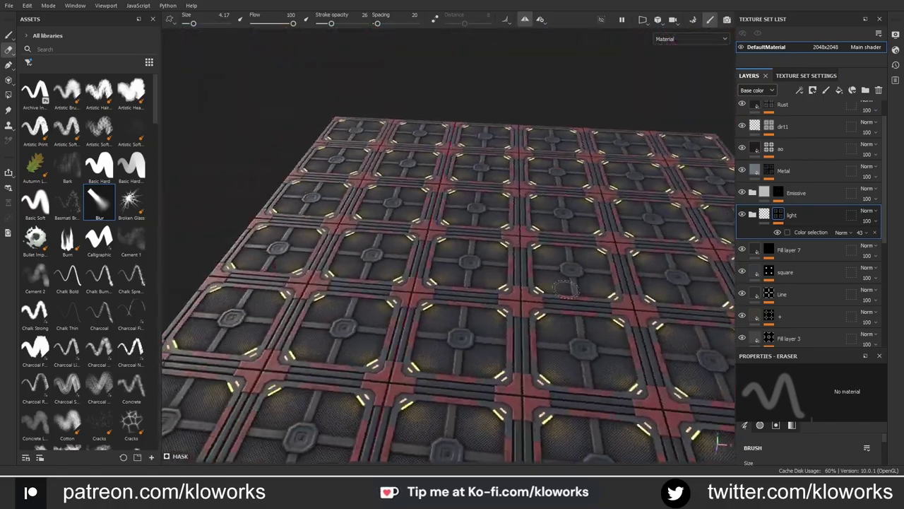
pyautogui.scroll(1, 594, 243)
pyautogui.scroll(3, 593, 243)
pyautogui.moveTo(593, 244)
pyautogui.keyDown('alt'); pyautogui.mouseDown()
pyautogui.moveTo(567, 306)
pyautogui.moveTo(509, 302)
pyautogui.moveTo(547, 253)
pyautogui.mouseUp(); pyautogui.keyUp('alt')
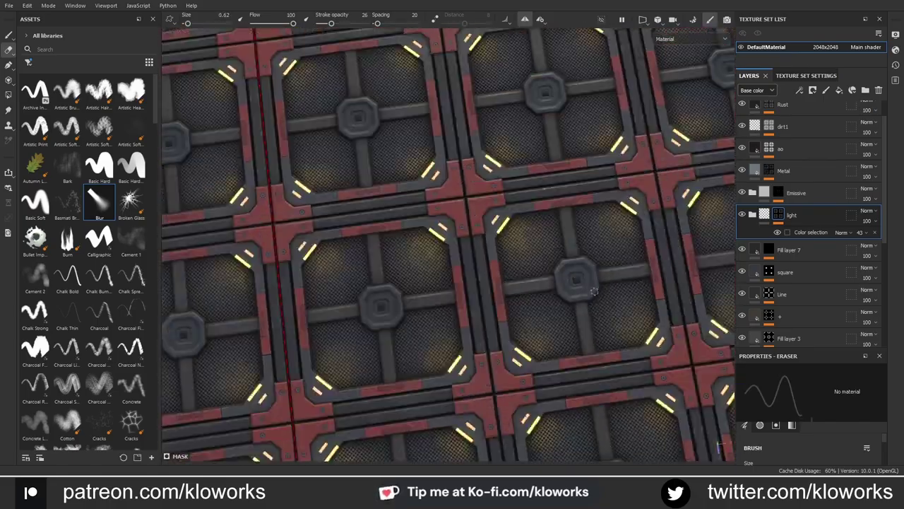
pyautogui.scroll(2, 567, 305)
pyautogui.scroll(-4, 568, 306)
pyautogui.scroll(-2, 567, 305)
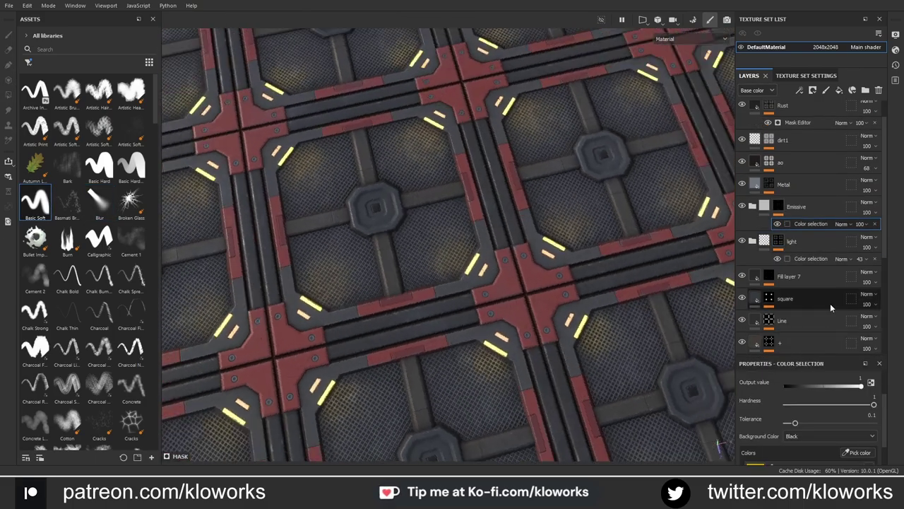
# - Cycle through the material channels and select the Metal layer to inspect it
pyautogui.scroll(1, 830, 303)
pyautogui.press('c')
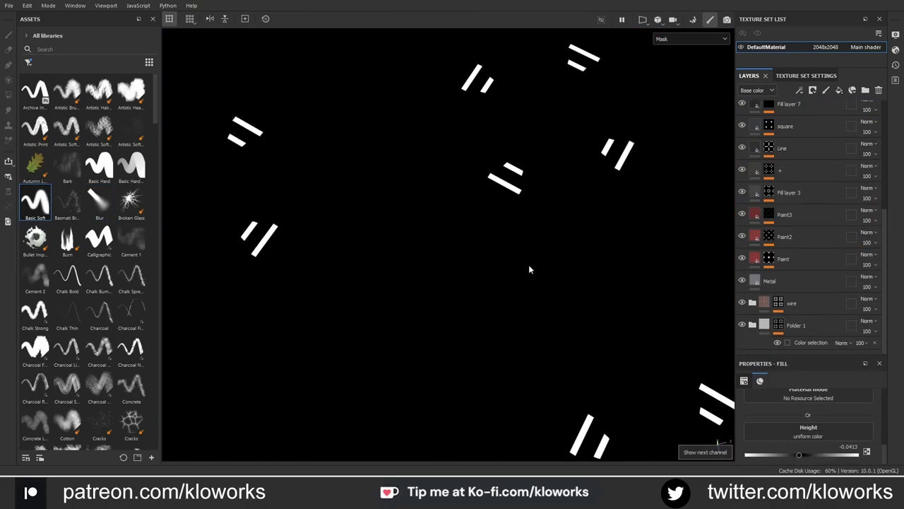
pyautogui.press('c')
pyautogui.press('c')
pyautogui.click(759, 282)
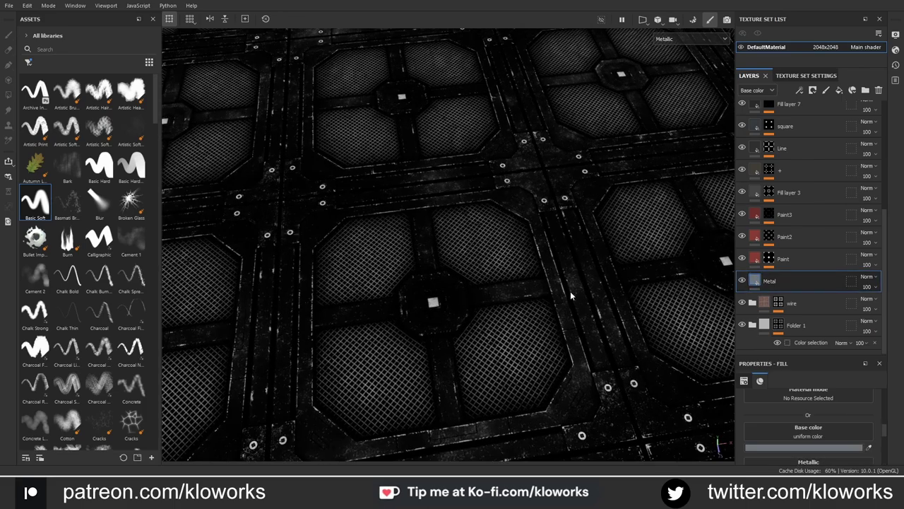
pyautogui.press('m')
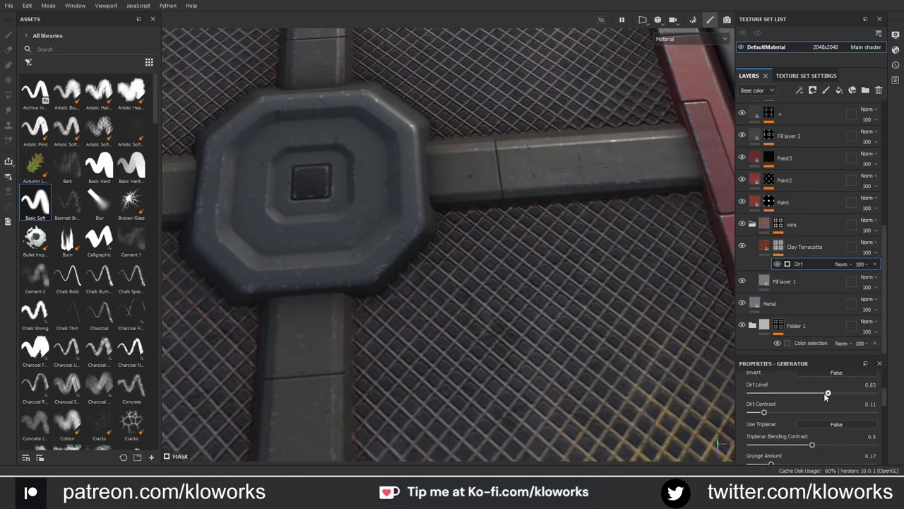
# - Lower the Dirt generator's Dirt Level slightly and reduce its opacity to about 74
pyautogui.moveTo(826, 395); pyautogui.dragTo(825, 395)
pyautogui.moveTo(547, 319)
pyautogui.keyDown('alt'); pyautogui.mouseDown()
pyautogui.moveTo(618, 281)
pyautogui.moveTo(743, 246)
pyautogui.mouseUp(); pyautogui.keyUp('alt')
pyautogui.moveTo(879, 284); pyautogui.dragTo(866, 289)
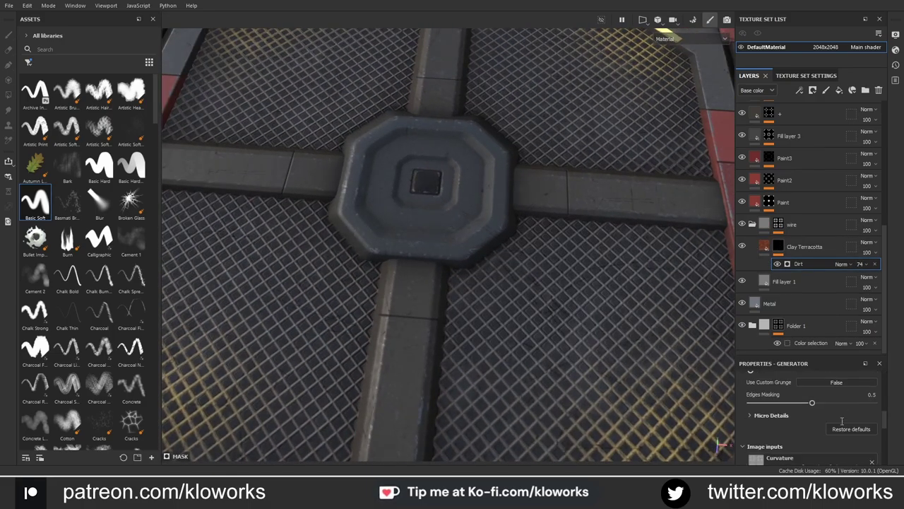
pyautogui.click(805, 248)
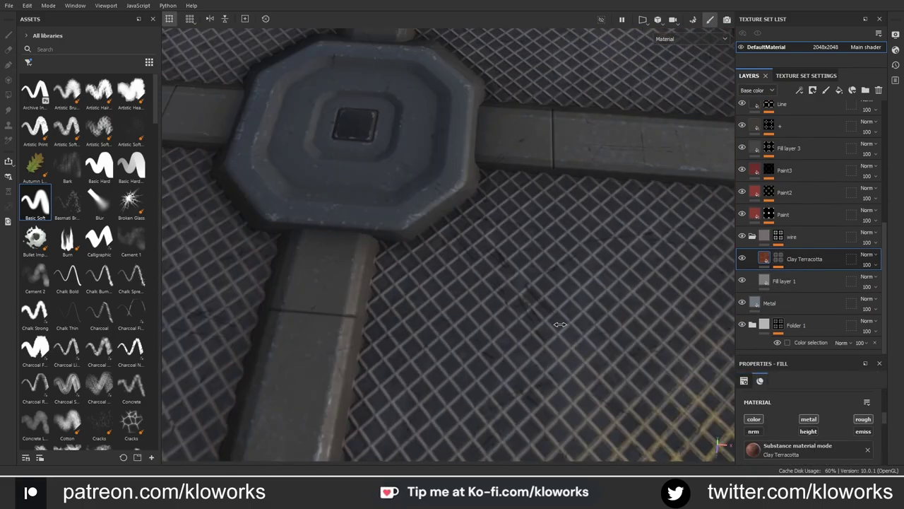
# - Collapse the wire folder and check the Metal layer's Metallic channel with the panel framed
pyautogui.click(768, 259)
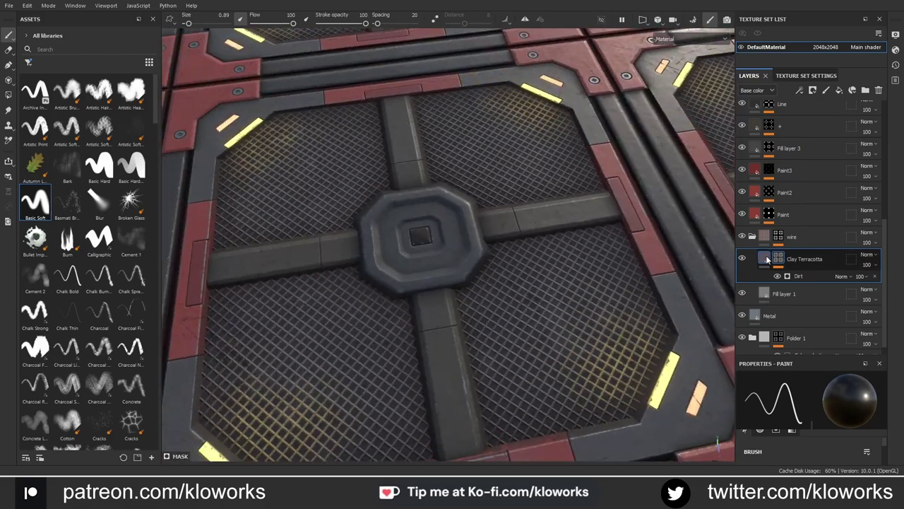
pyautogui.click(752, 237)
pyautogui.click(778, 302)
pyautogui.press('c')
pyautogui.scroll(3, 533, 261)
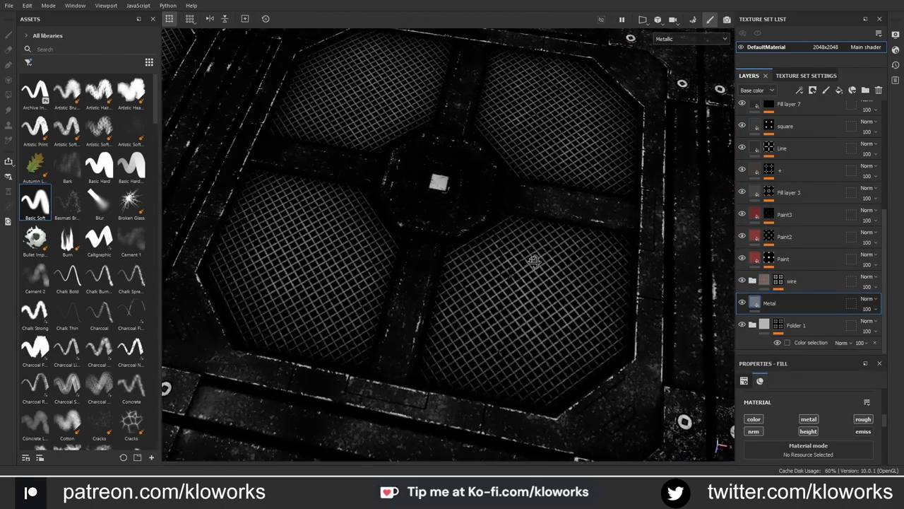
pyautogui.press('f')
pyautogui.press('m')
pyautogui.click(767, 329)
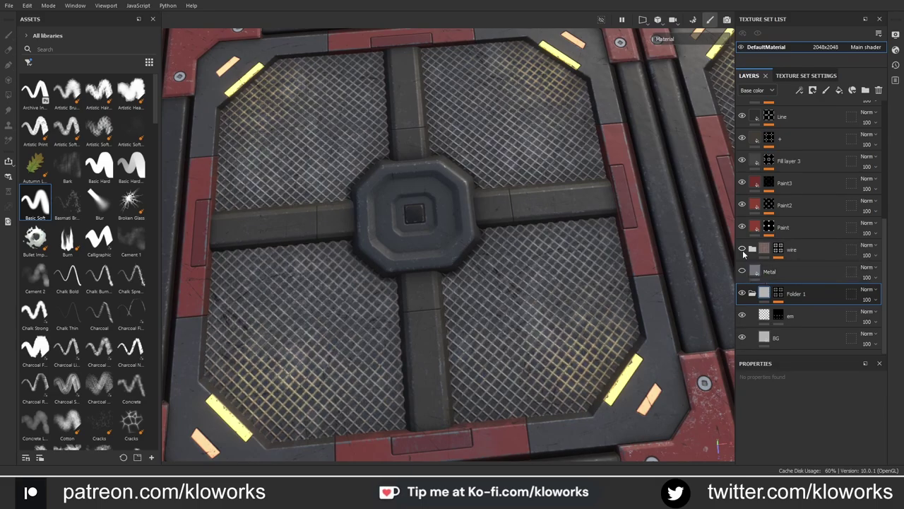
pyautogui.scroll(2, 747, 212)
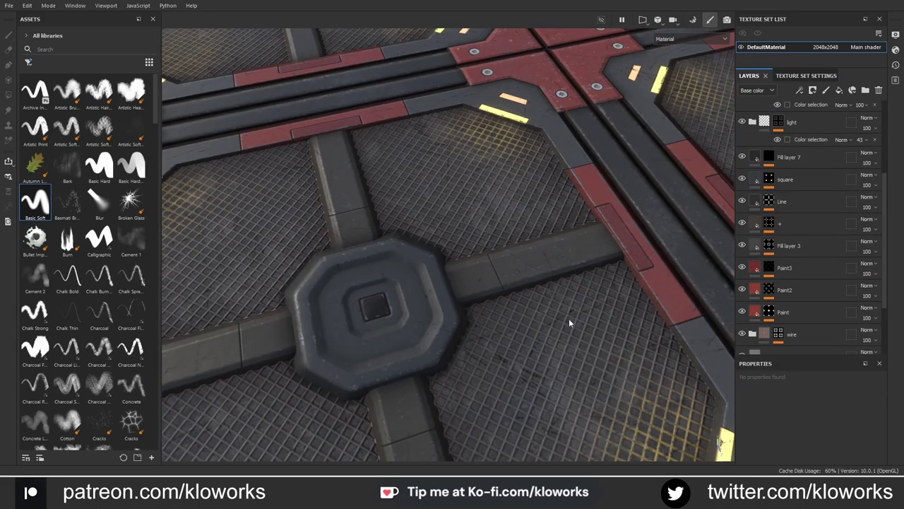
# - Reposition Folder 1 in the layer stack, hiding it briefly to compare the grate
pyautogui.press('c')
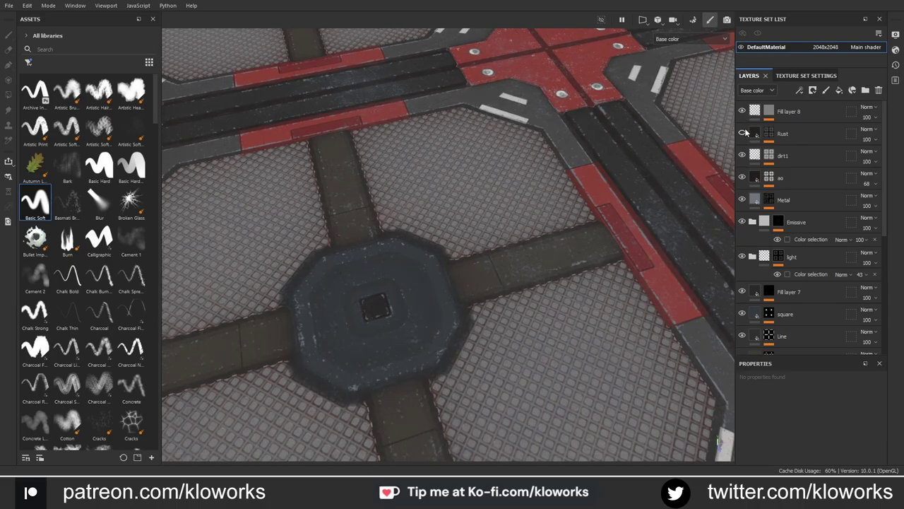
pyautogui.press('m')
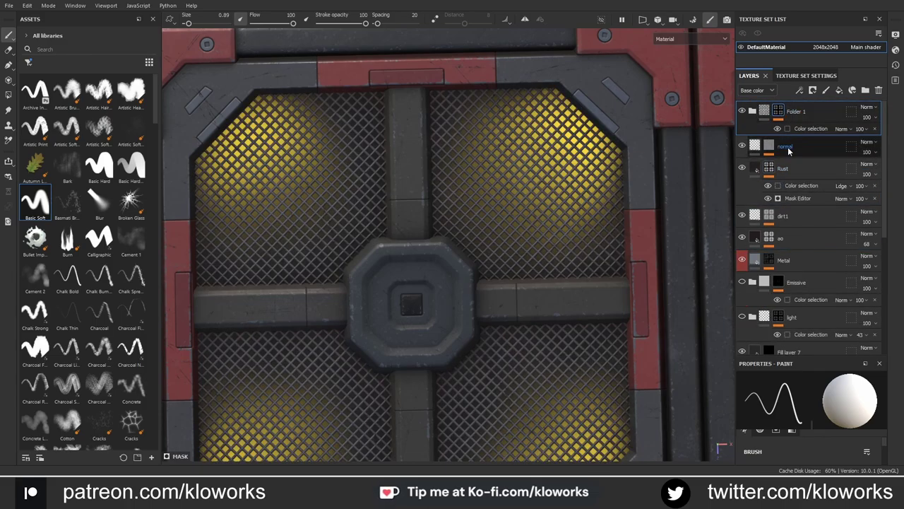
pyautogui.doubleClick(804, 111)
pyautogui.moveTo(804, 111); pyautogui.dragTo(799, 142)
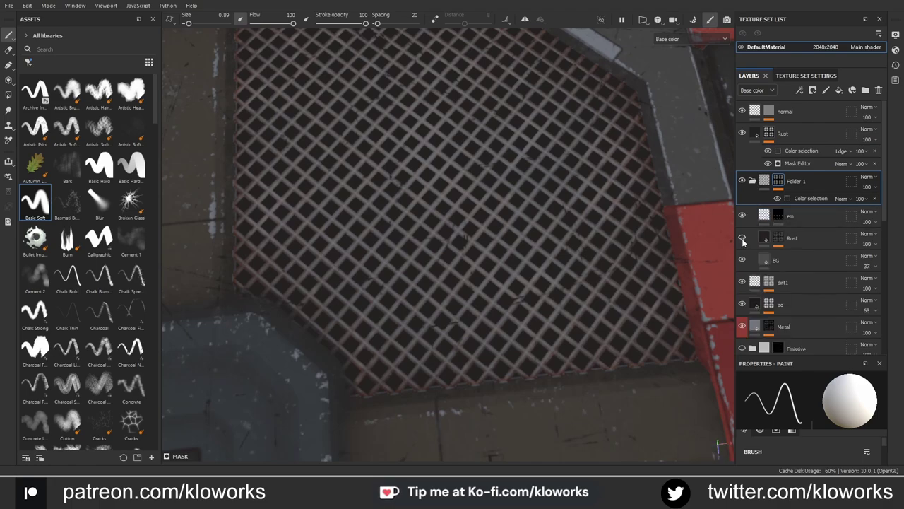
pyautogui.click(752, 181)
pyautogui.moveTo(791, 181); pyautogui.dragTo(744, 137)
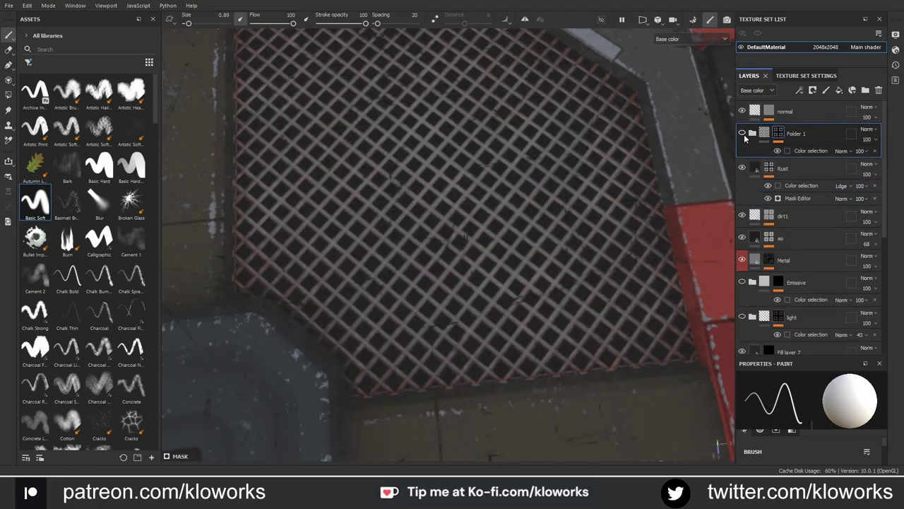
pyautogui.click(742, 133)
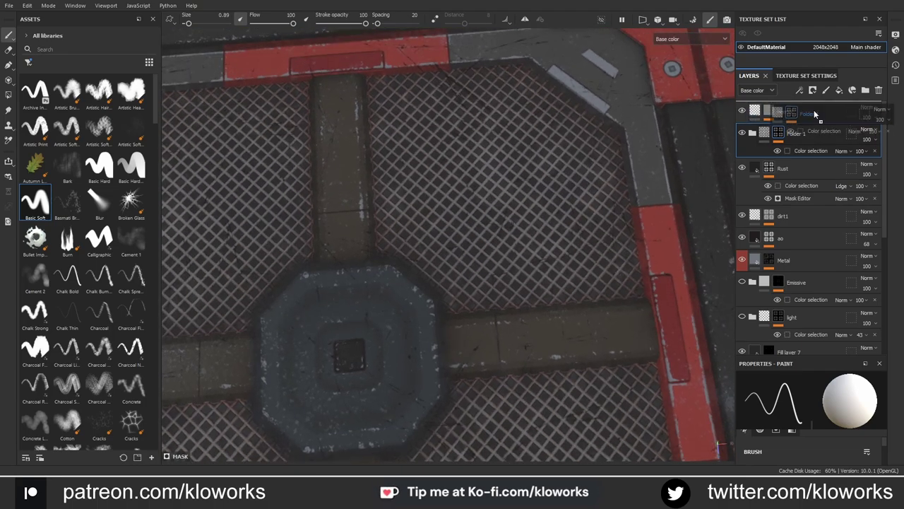
pyautogui.moveTo(744, 135); pyautogui.dragTo(745, 111)
# - Rename Folder 1 to 'under' and move the normal layer above it
pyautogui.keyDown('alt'); pyautogui.click(778, 111); pyautogui.keyUp('alt')
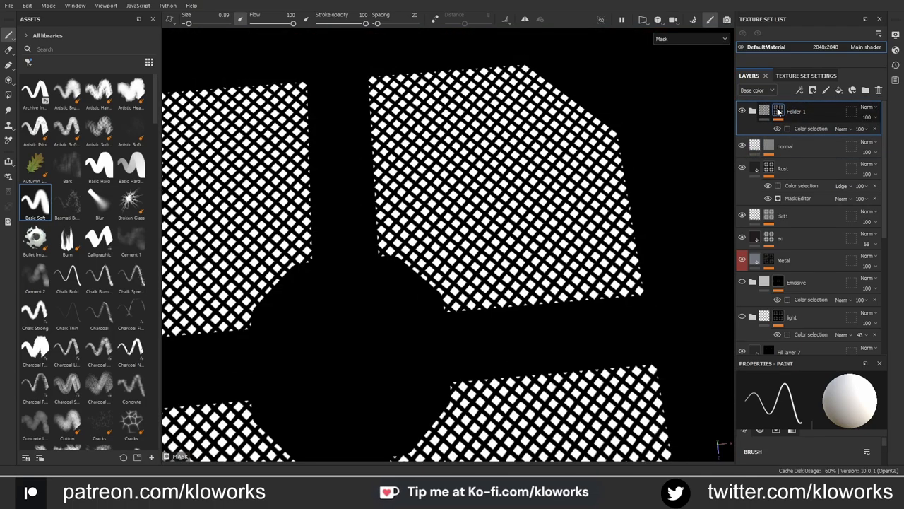
pyautogui.keyDown('alt'); pyautogui.click(778, 111); pyautogui.keyUp('alt')
pyautogui.click(752, 112)
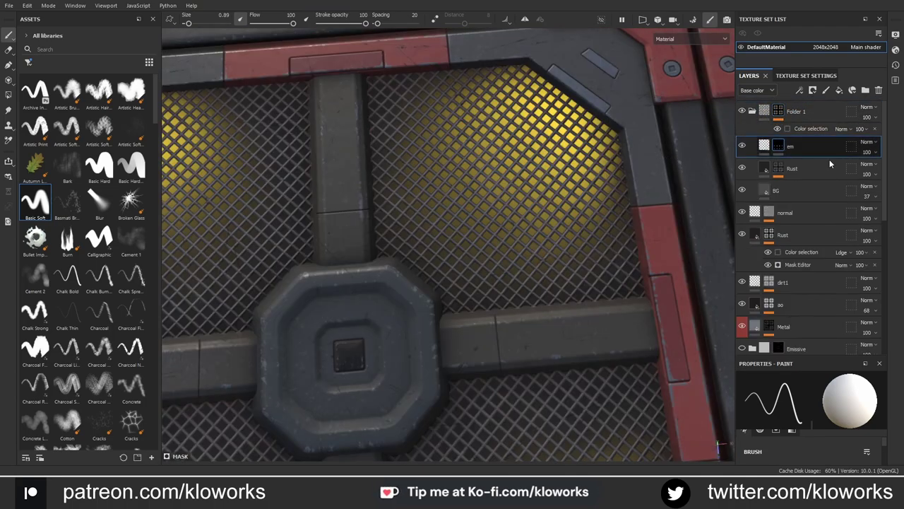
pyautogui.click(764, 145)
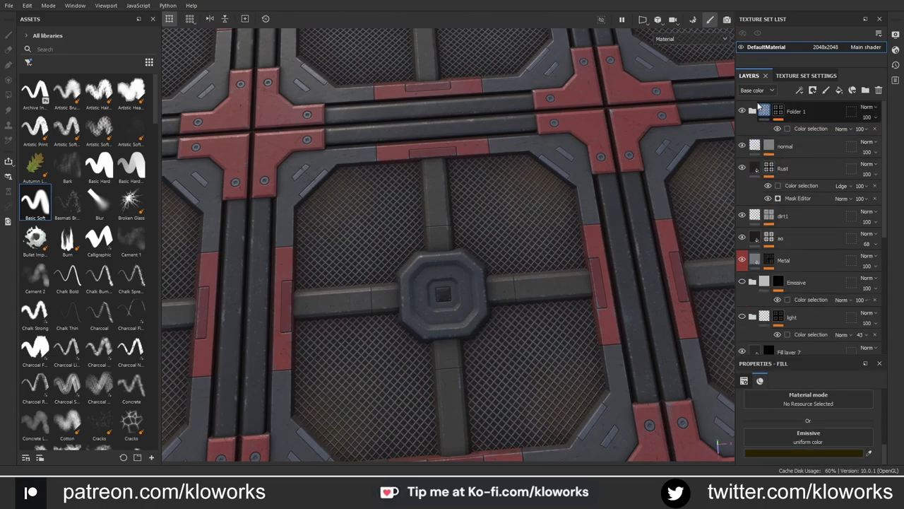
pyautogui.doubleClick(798, 112)
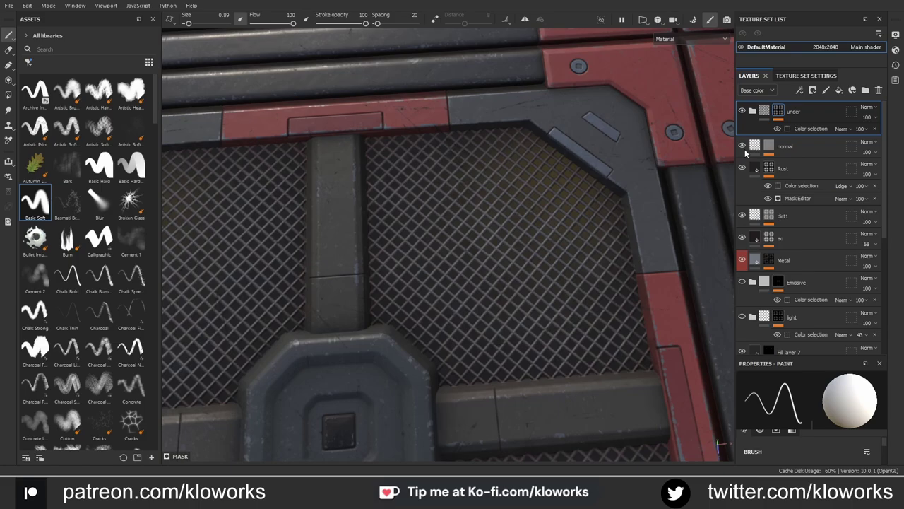
pyautogui.moveTo(784, 146); pyautogui.dragTo(784, 107)
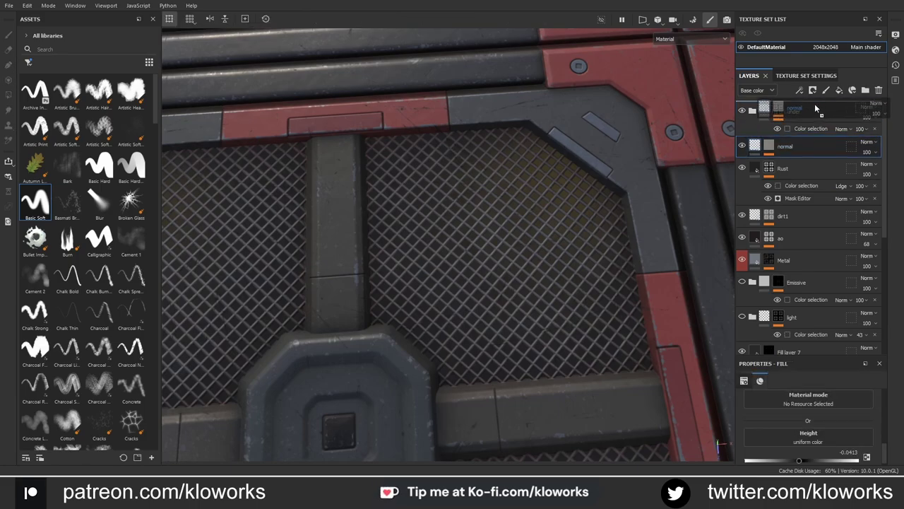
# - Orbit and zoom around the tiled panels to review the result
pyautogui.scroll(5, 581, 249)
pyautogui.scroll(-4, 580, 249)
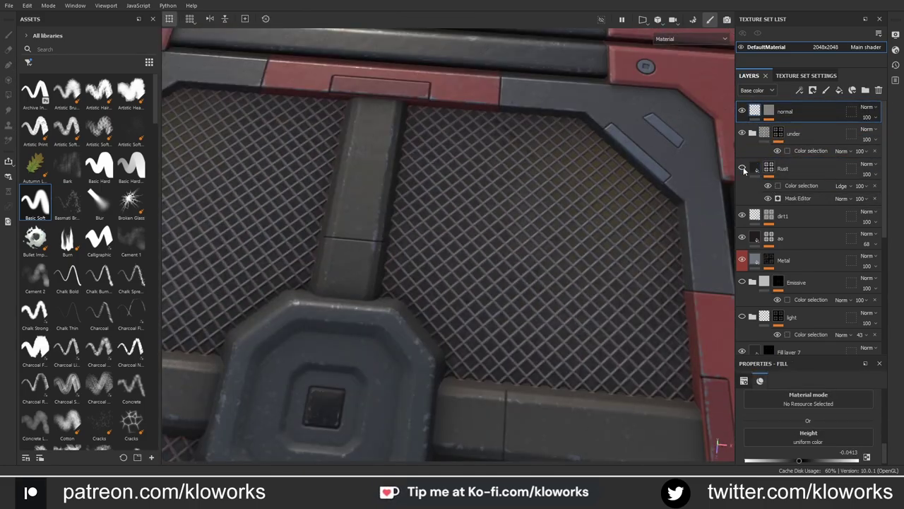
pyautogui.scroll(-5, 555, 296)
pyautogui.keyDown('alt'); pyautogui.moveTo(555, 296); pyautogui.dragTo(611, 235); pyautogui.keyUp('alt')
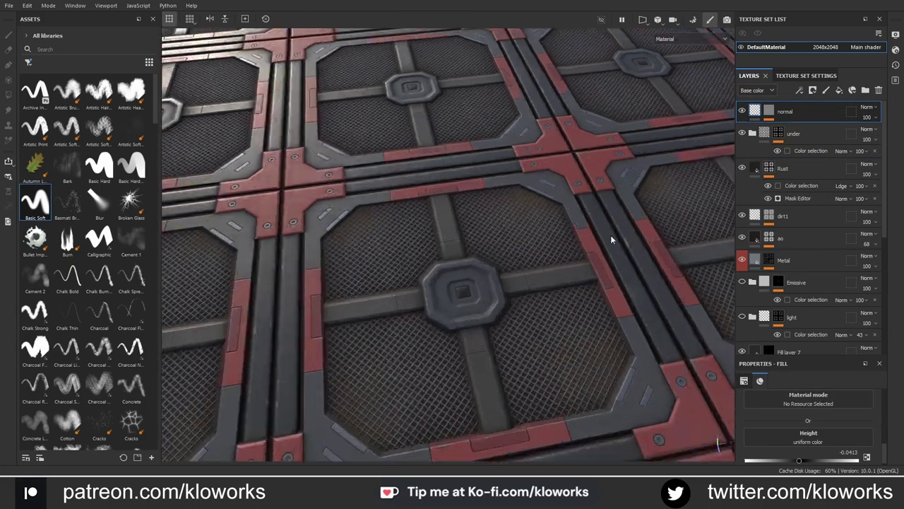
pyautogui.scroll(-3, 744, 204)
pyautogui.keyDown('alt'); pyautogui.moveTo(536, 255); pyautogui.dragTo(503, 255); pyautogui.keyUp('alt')
pyautogui.scroll(3, 504, 255)
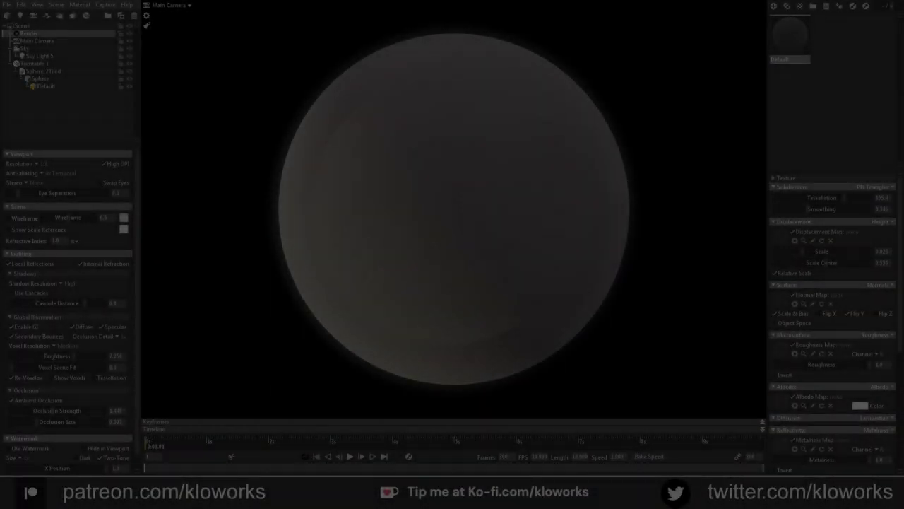
# - Spin the sphere on the turntable and enable the Emissive Map so the strips glow yellow
pyautogui.scroll(-5, 782, 444)
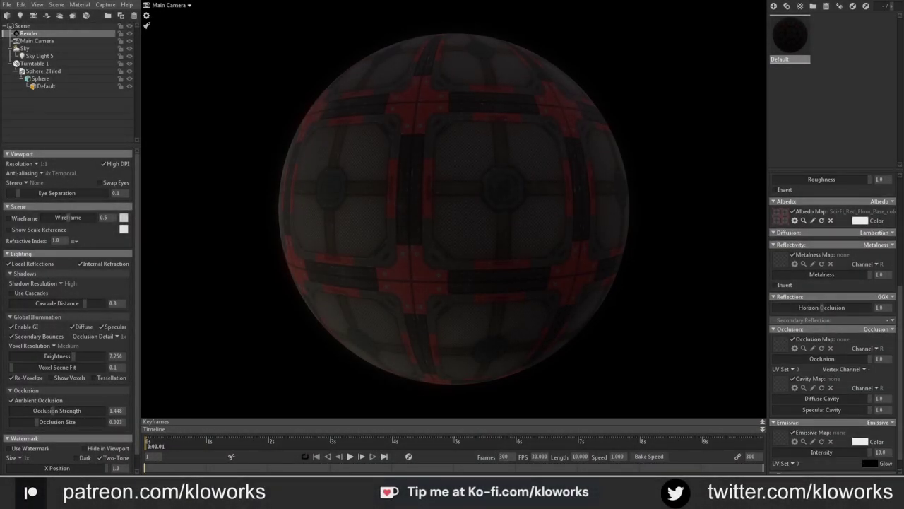
pyautogui.scroll(5, 901, 411)
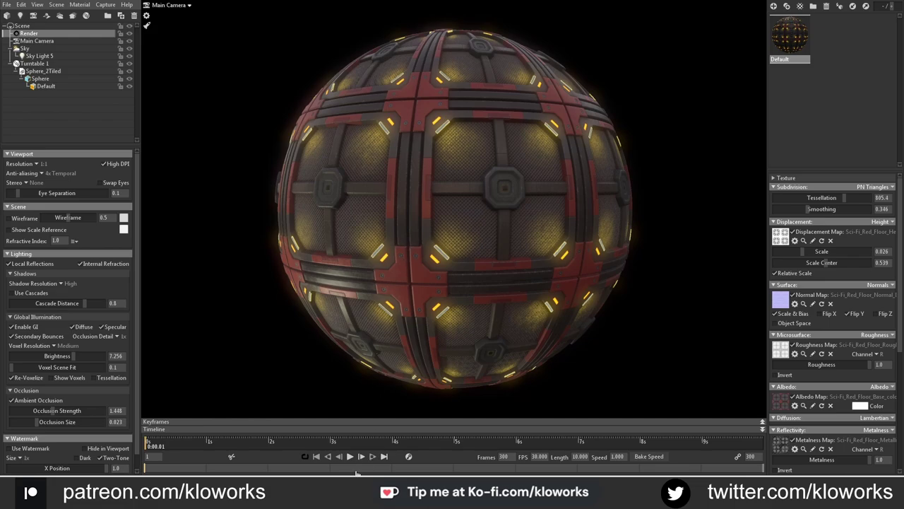
pyautogui.click(352, 461)
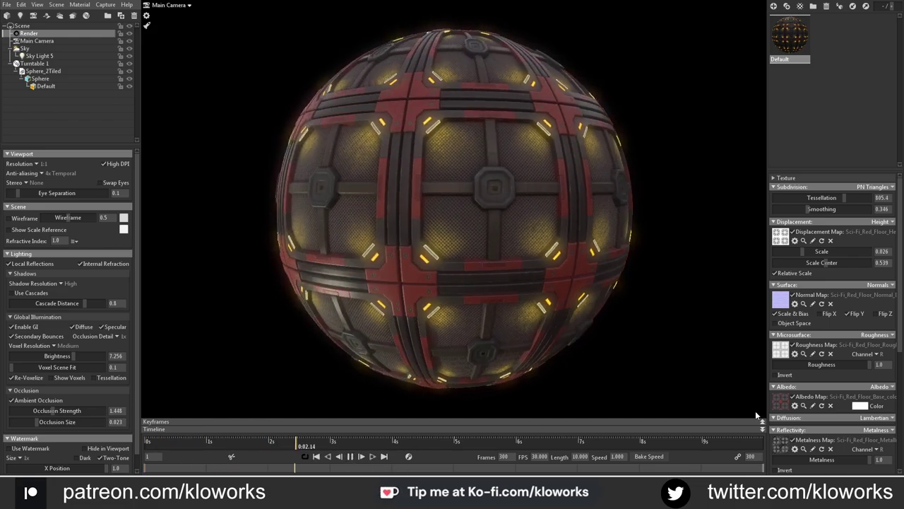
pyautogui.scroll(-3, 792, 424)
pyautogui.scroll(-2, 806, 431)
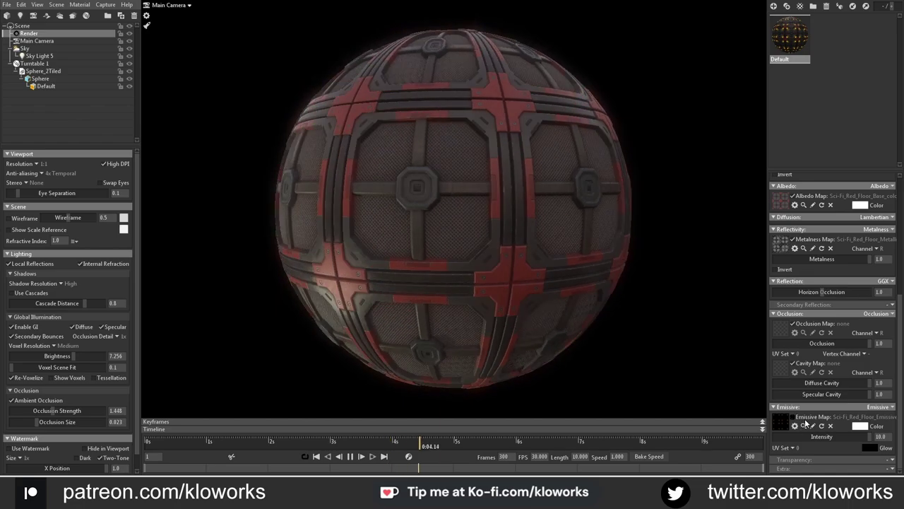
pyautogui.click(807, 422)
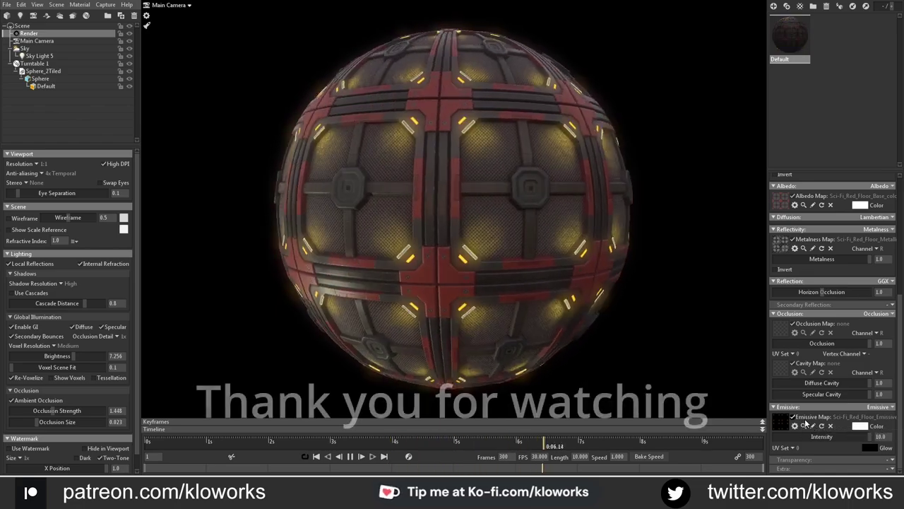